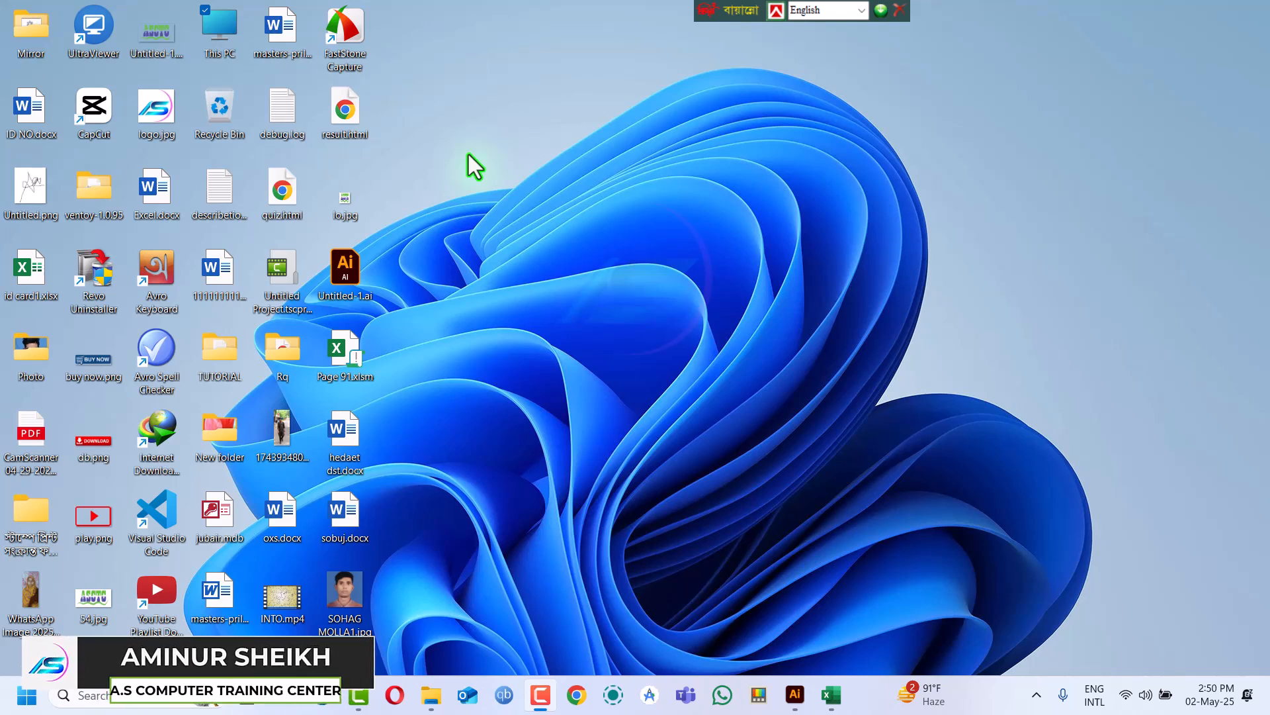
Switch to the Page 107.xlsx workbook in Excel and convert the student marks range B2:I7 into a table with headers
{"action": "left_click", "coordinate": [346, 161]}
{"action": "left_click", "coordinate": [827, 696]}
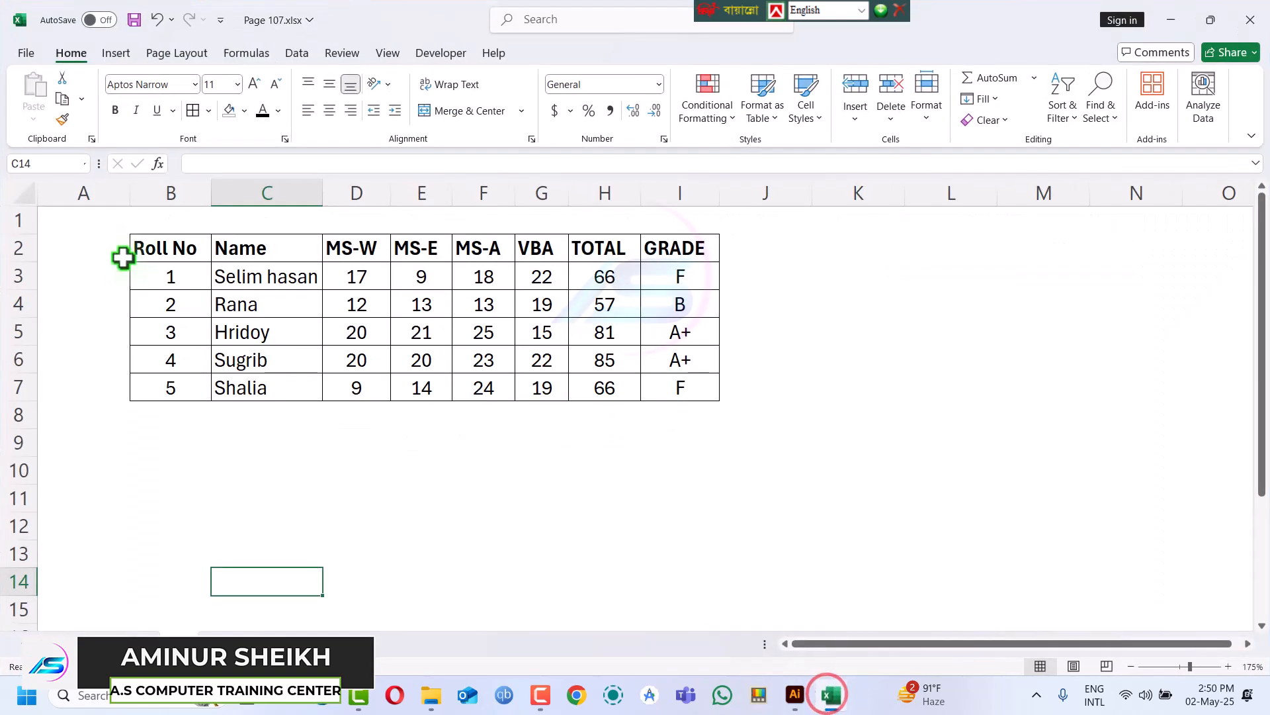
{"action": "left_click_drag", "start_coordinate": [185, 250], "coordinate": [691, 393]}
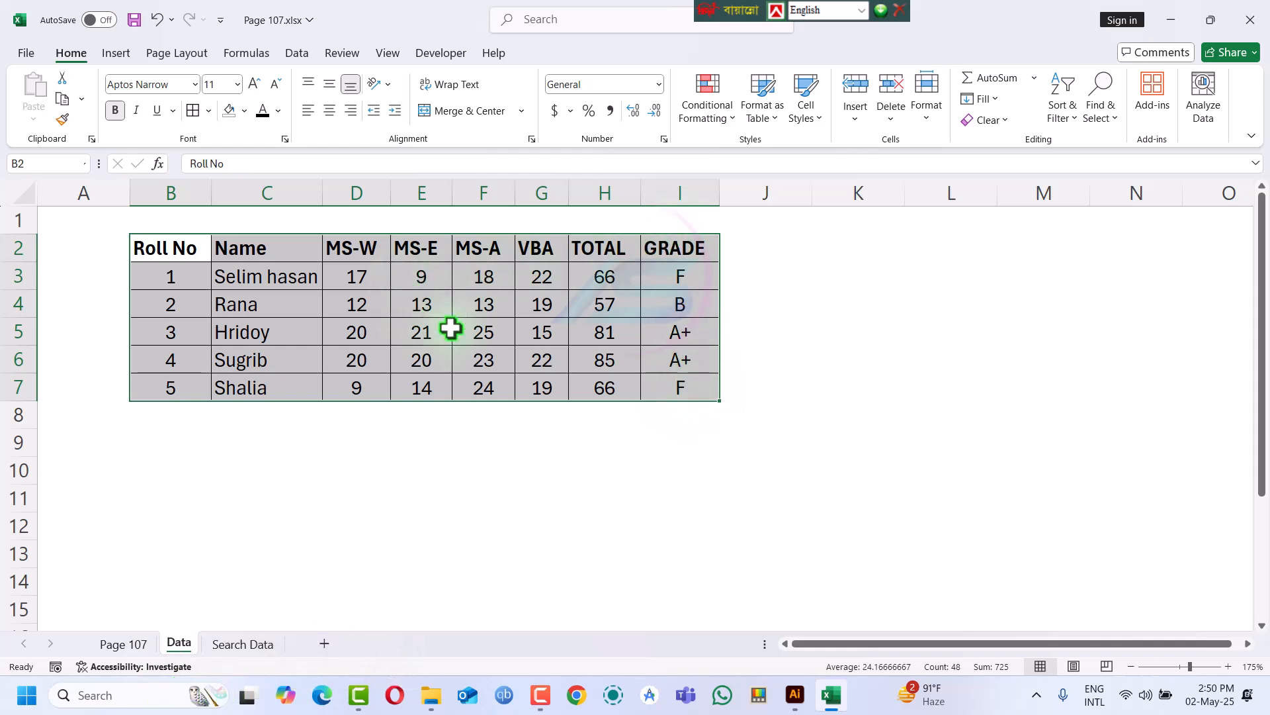
{"action": "left_click", "coordinate": [427, 308]}
{"action": "left_click", "coordinate": [426, 335]}
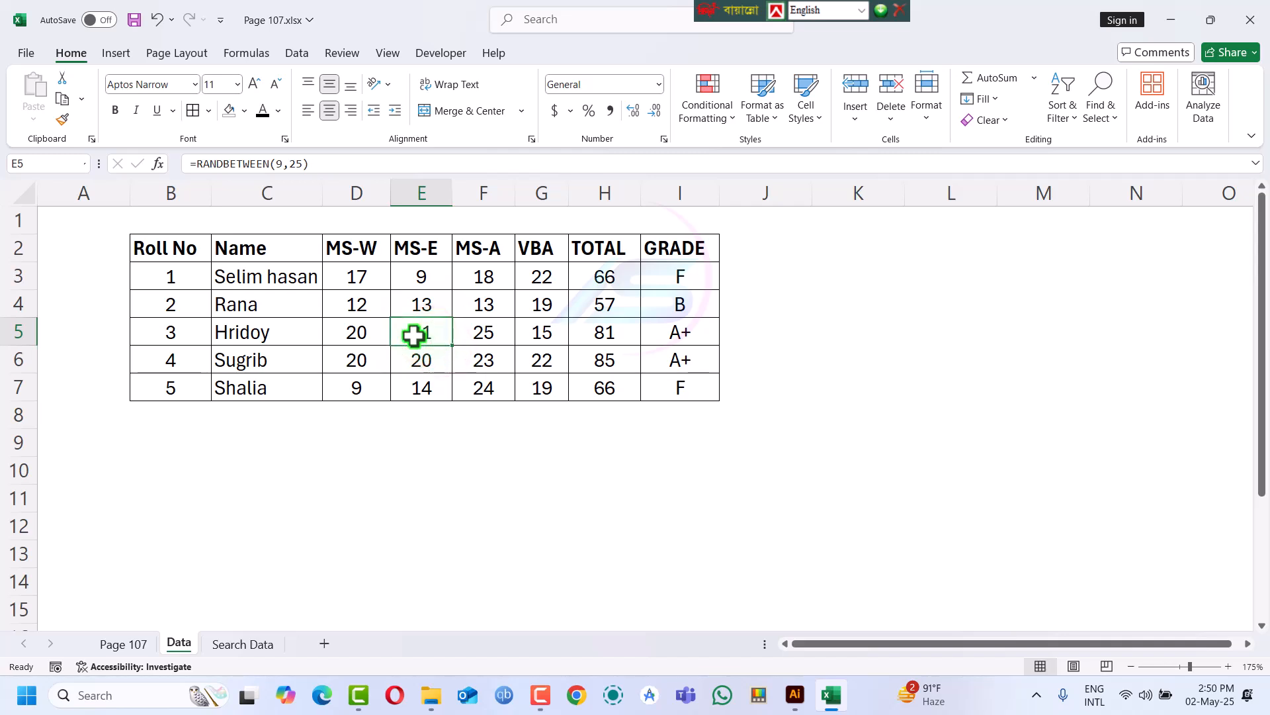
{"action": "left_click", "coordinate": [458, 335]}
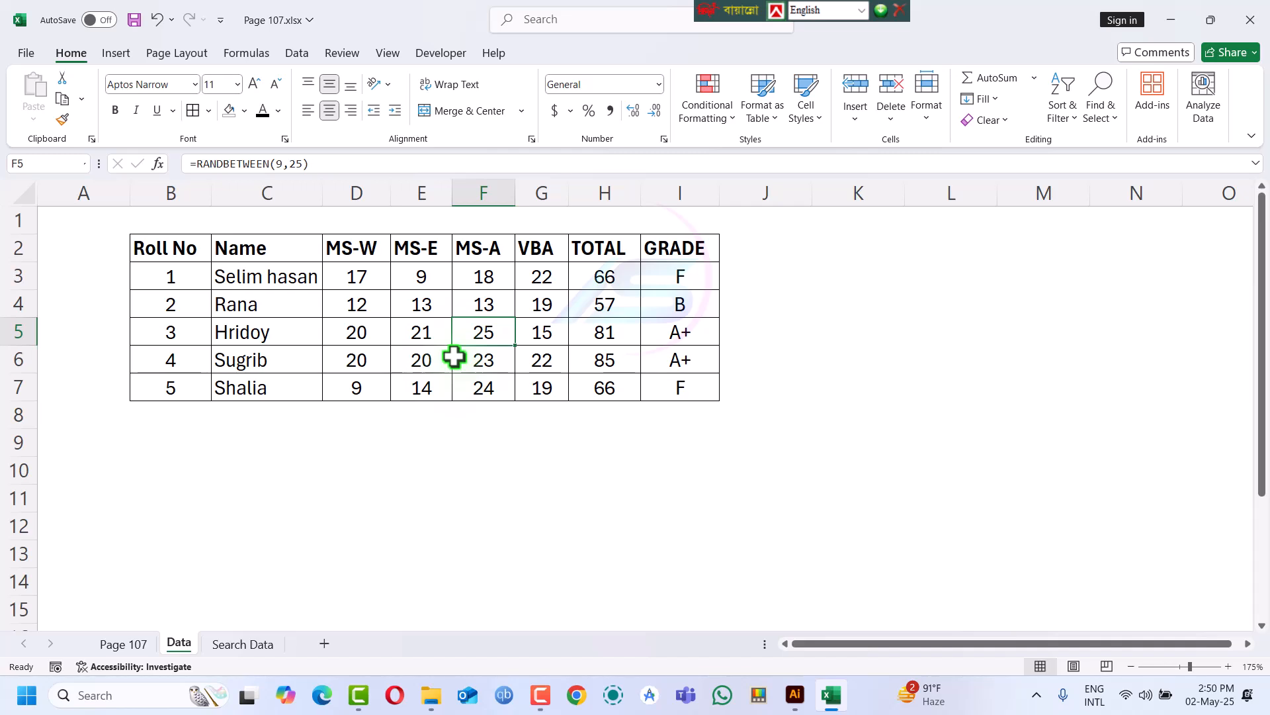
{"action": "key", "text": "ctrl+t"}
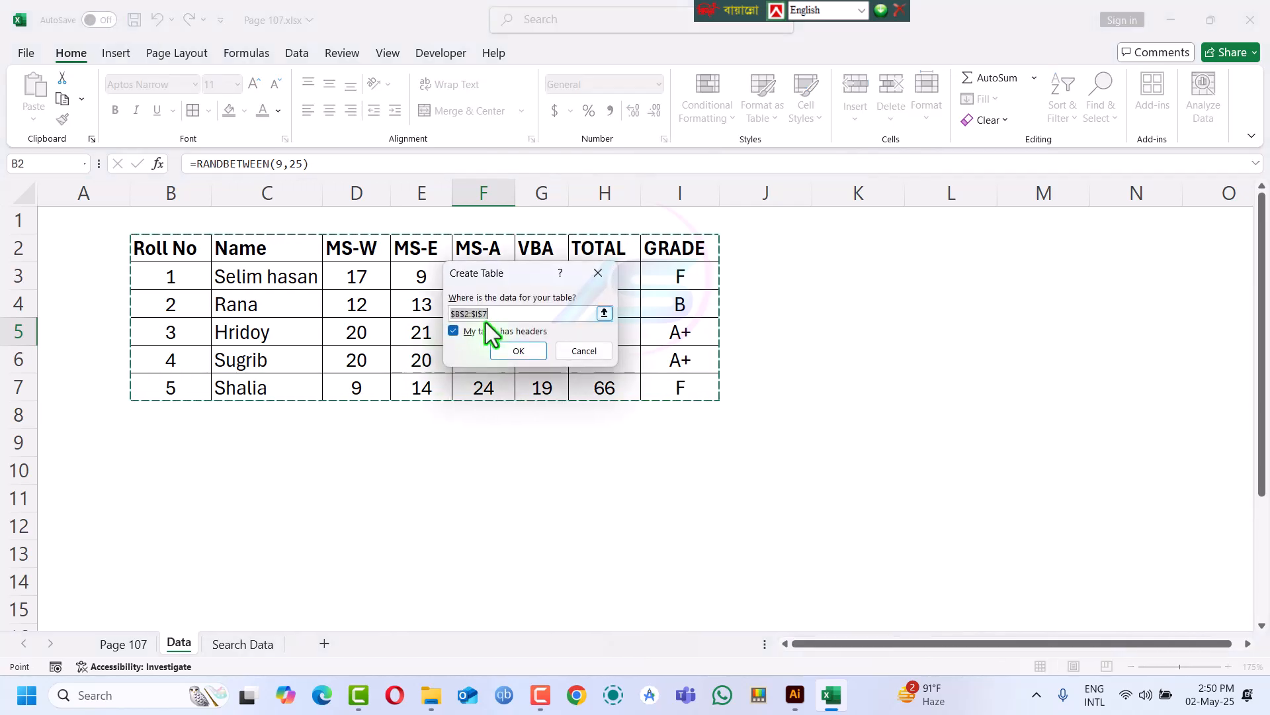
{"action": "left_click", "coordinate": [508, 350]}
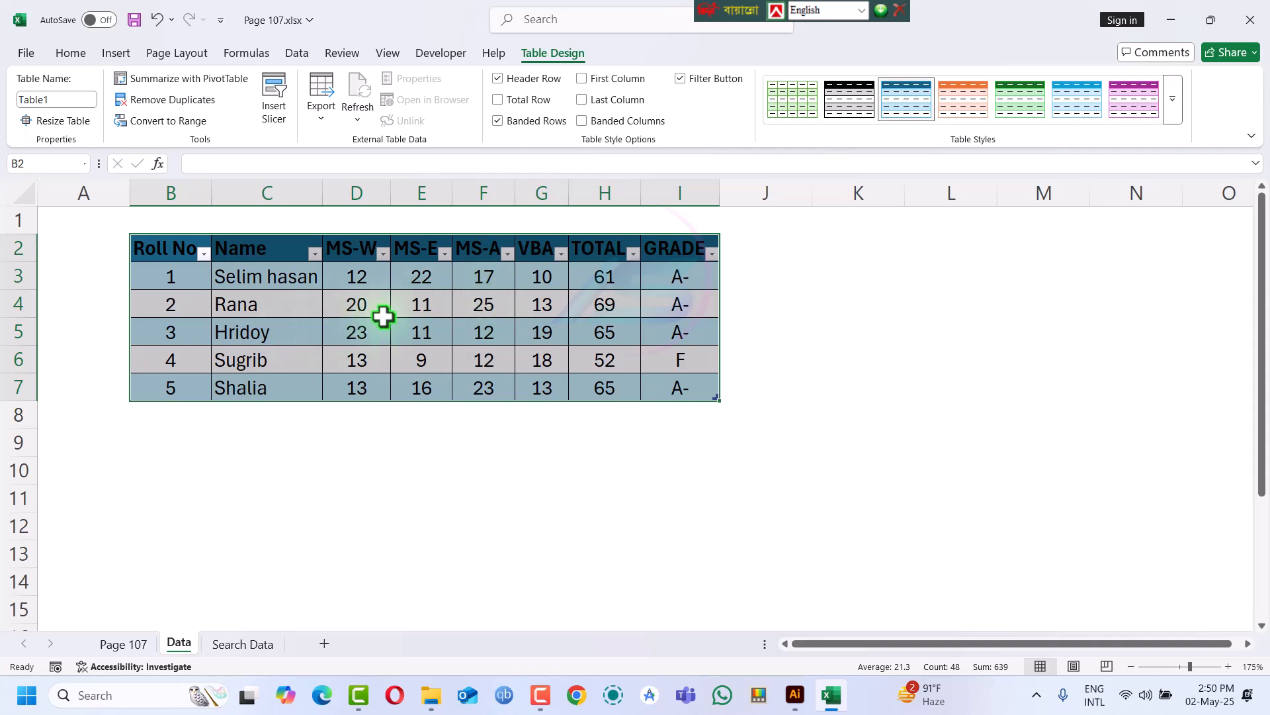
{"action": "left_click", "coordinate": [174, 410]}
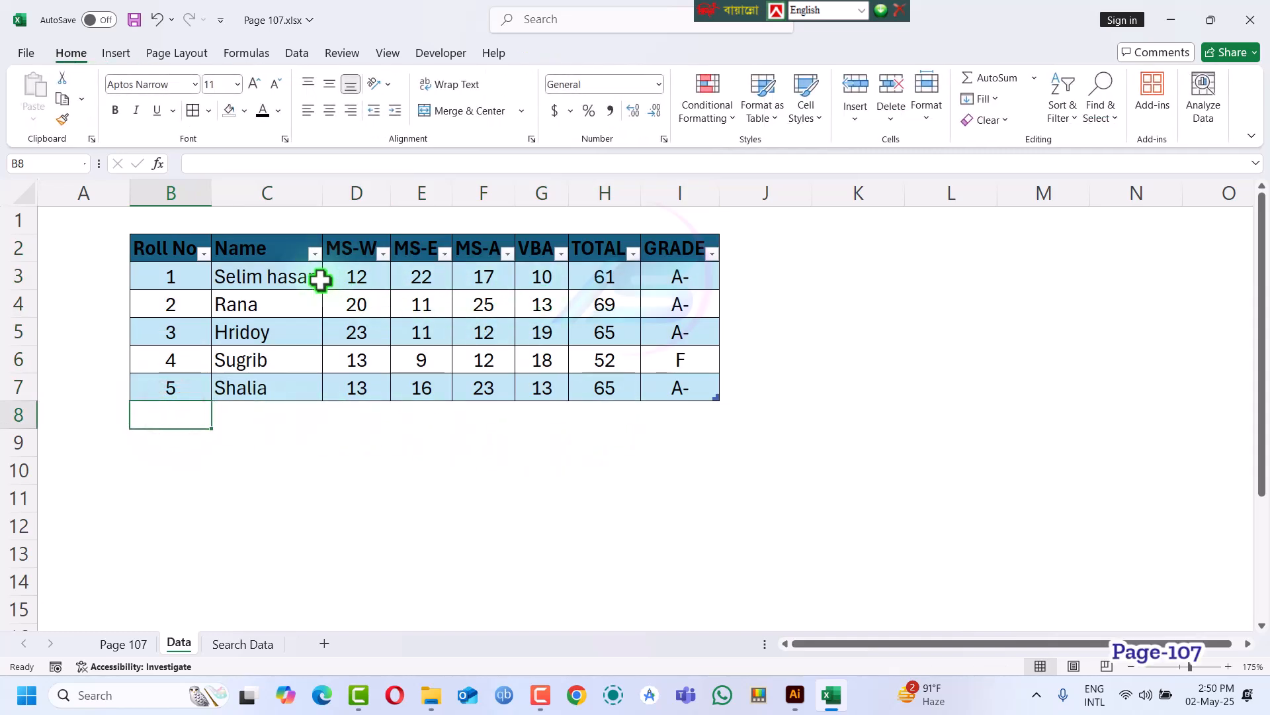
Remove the filter buttons from the header row of the student marks table
{"action": "left_click_drag", "start_coordinate": [174, 255], "coordinate": [686, 249]}
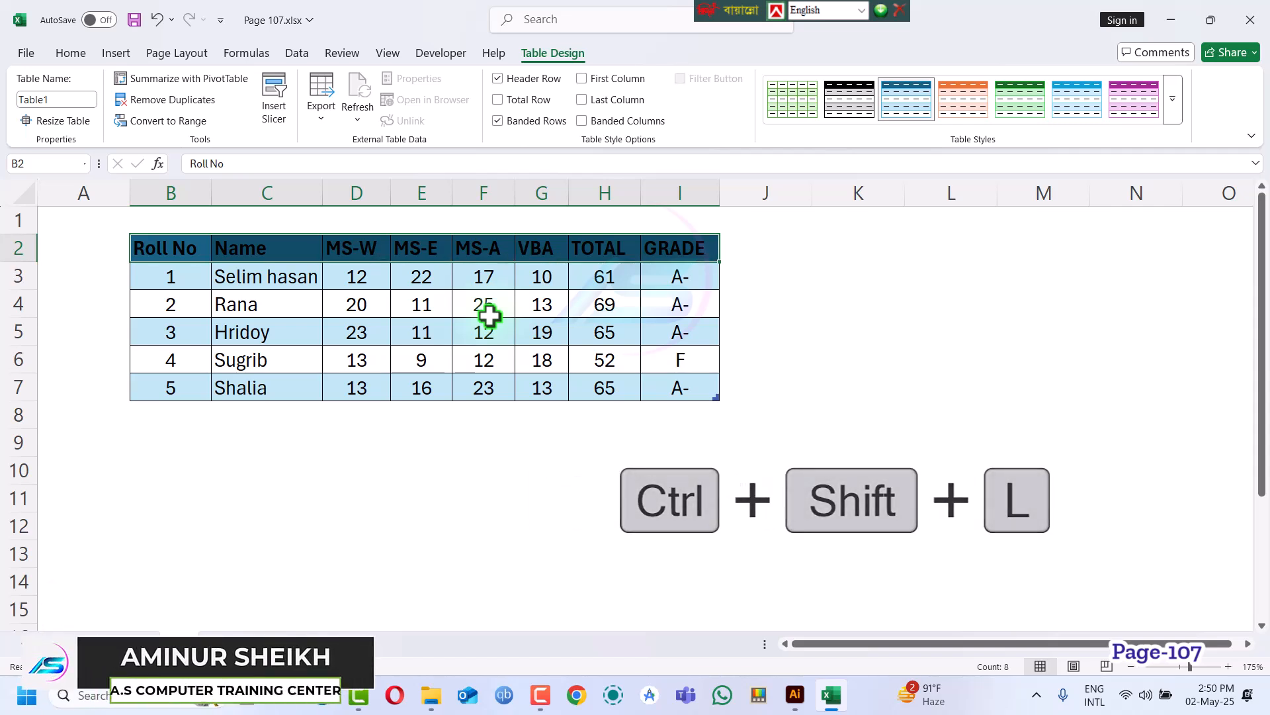
{"action": "left_click", "coordinate": [489, 315]}
{"action": "key", "text": "ctrl+shift+l"}
Set the font color of the table's header cells B2:I2 to white
{"action": "left_click_drag", "start_coordinate": [165, 250], "coordinate": [700, 249]}
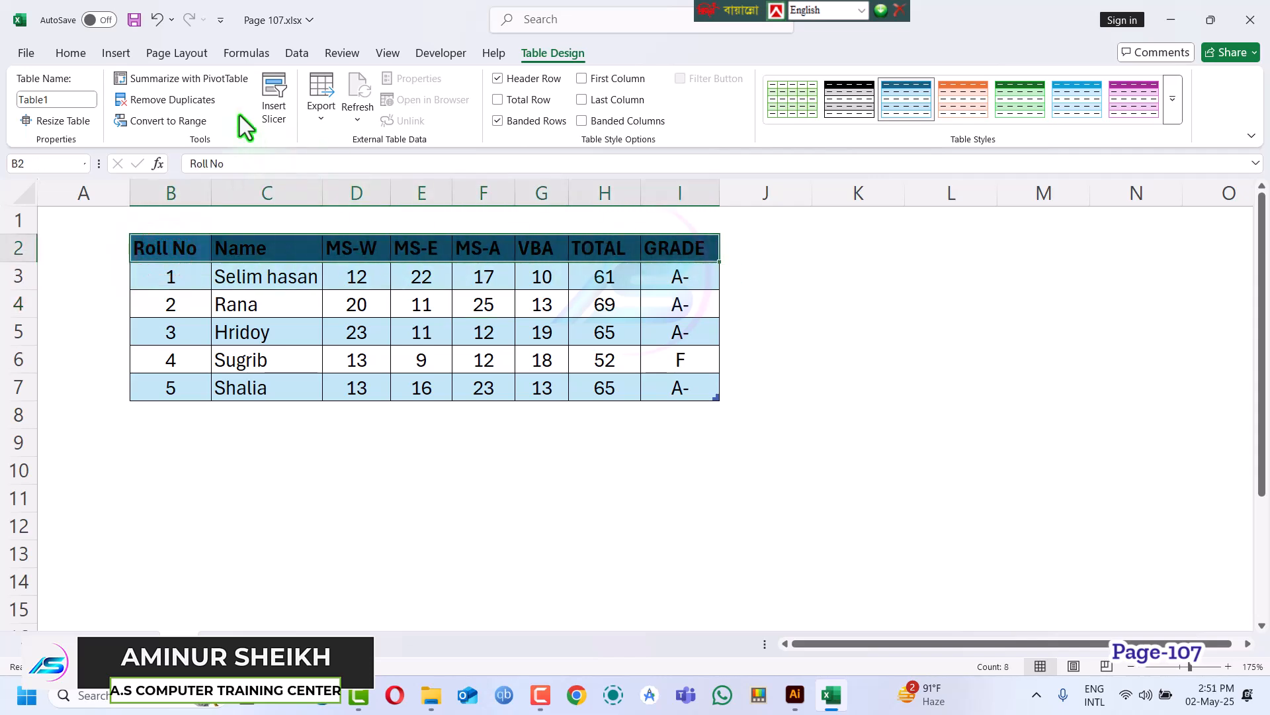
{"action": "left_click", "coordinate": [73, 54]}
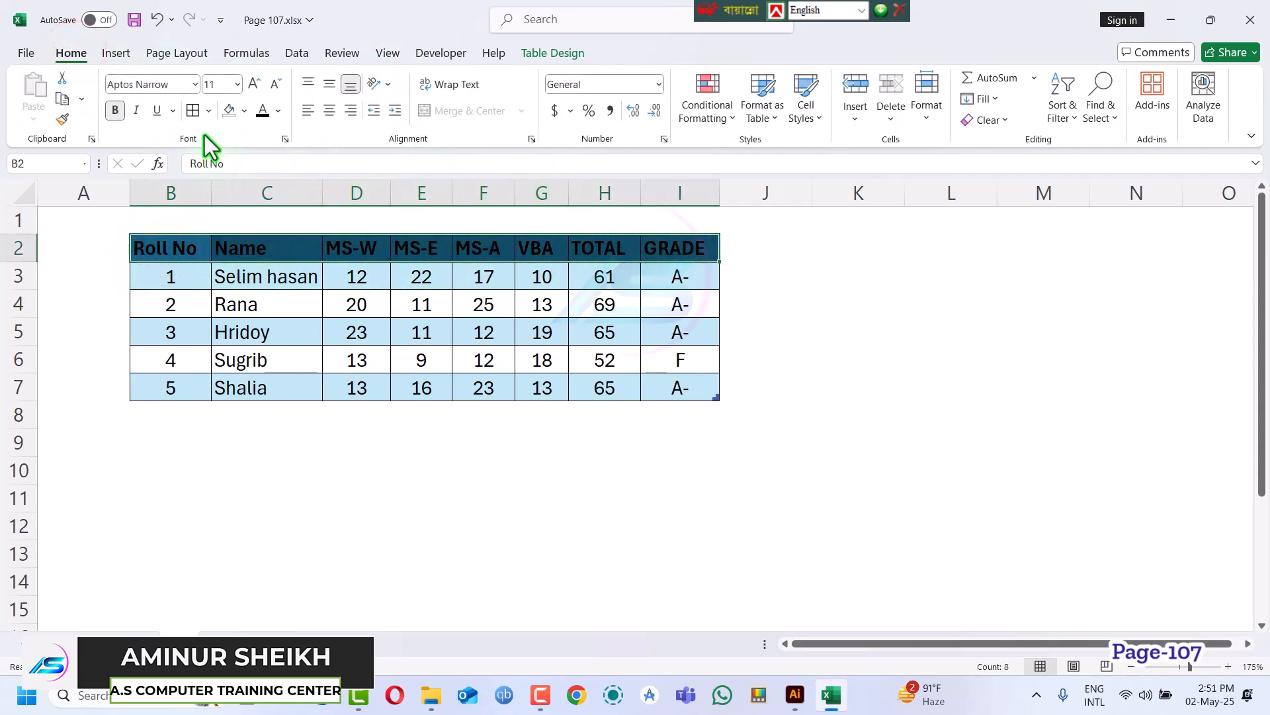
{"action": "left_click", "coordinate": [278, 113]}
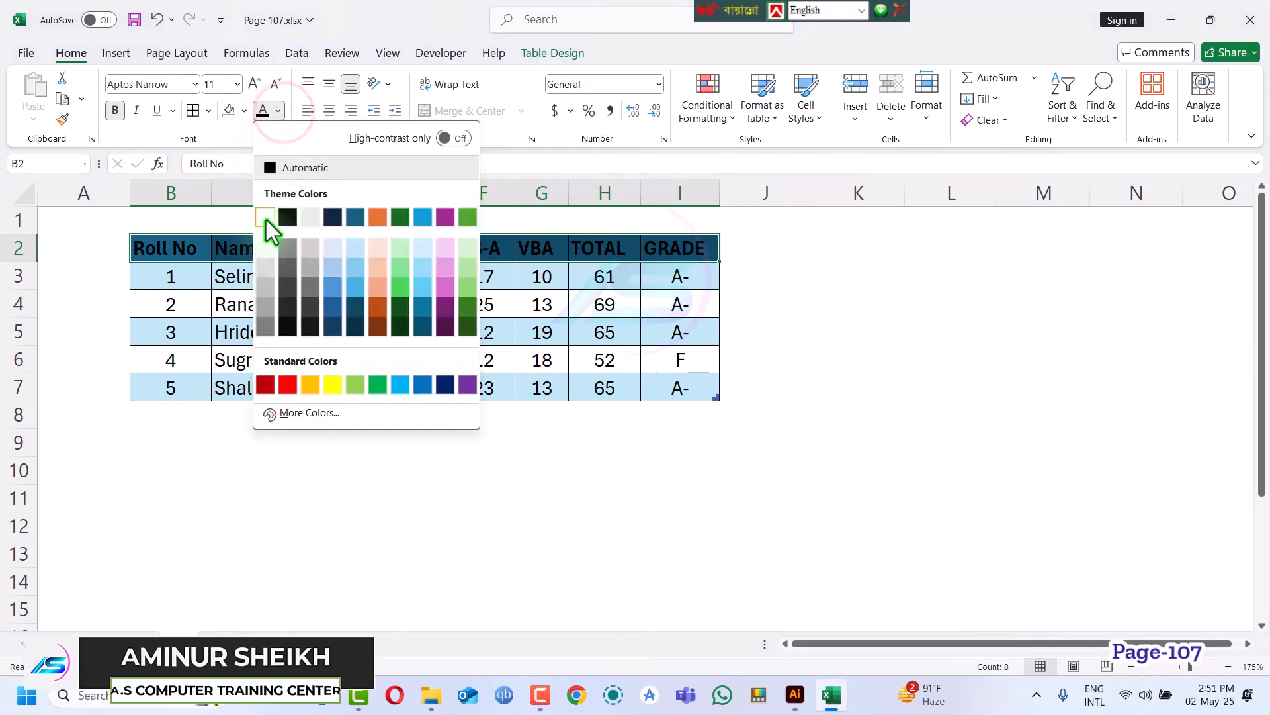
{"action": "left_click", "coordinate": [264, 217]}
{"action": "left_click", "coordinate": [264, 305]}
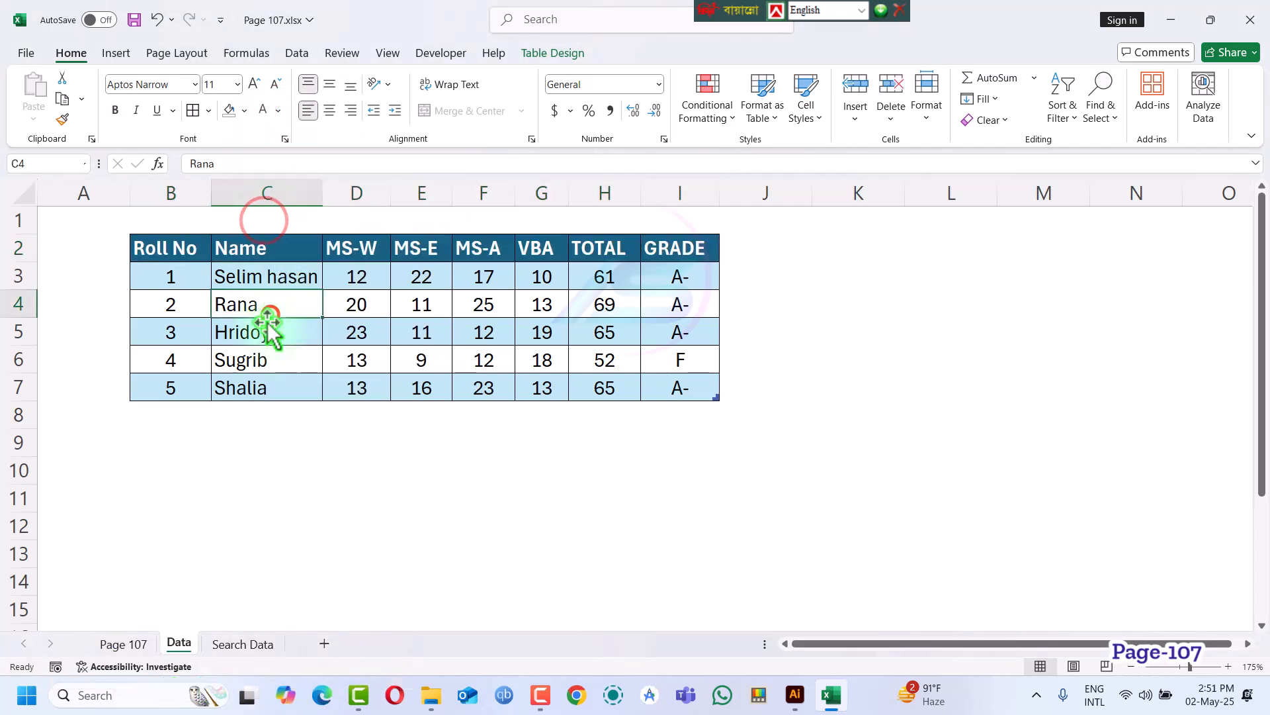
Open the Search Data sheet and shift the existing search box slightly to the right
{"action": "left_click", "coordinate": [240, 646]}
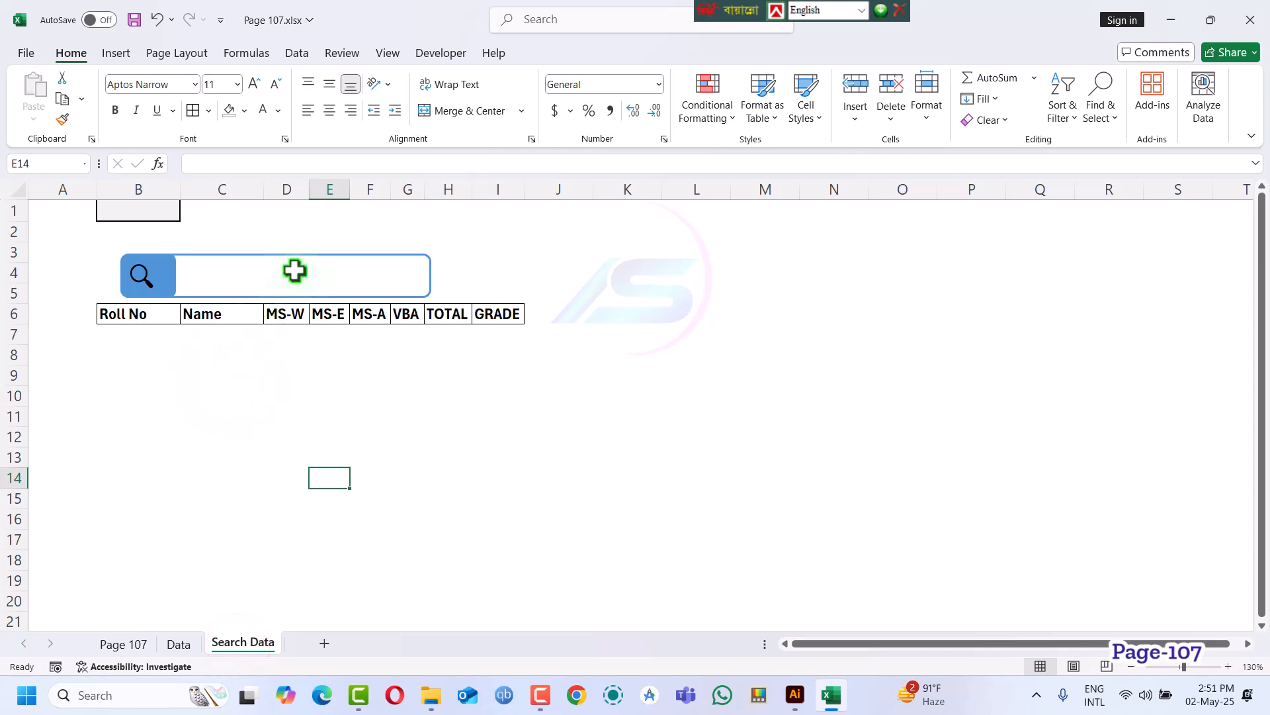
{"action": "left_click", "coordinate": [164, 274]}
{"action": "left_click_drag", "start_coordinate": [164, 274], "coordinate": [167, 274]}
{"action": "left_click", "coordinate": [213, 443]}
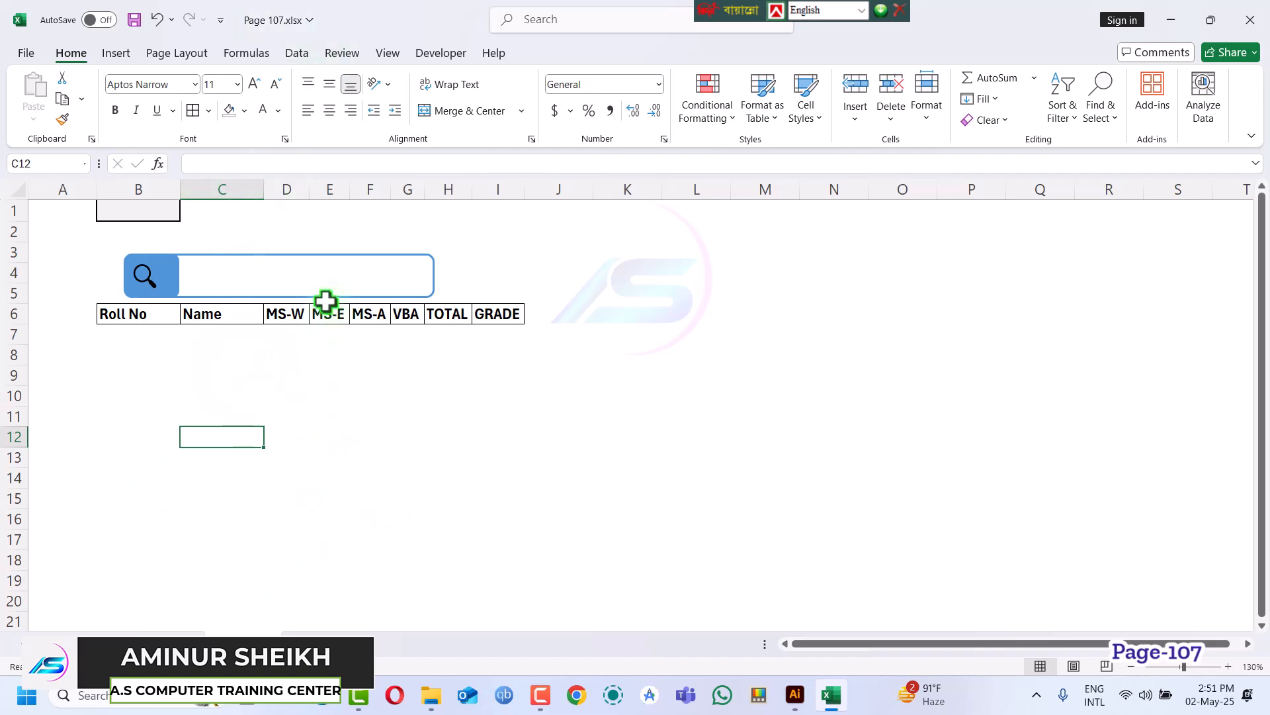
Draw a rounded rectangle about 2.91" wide and 0.38" high and place it around rows 4 to 5 in columns K to N
{"action": "left_click", "coordinate": [117, 53]}
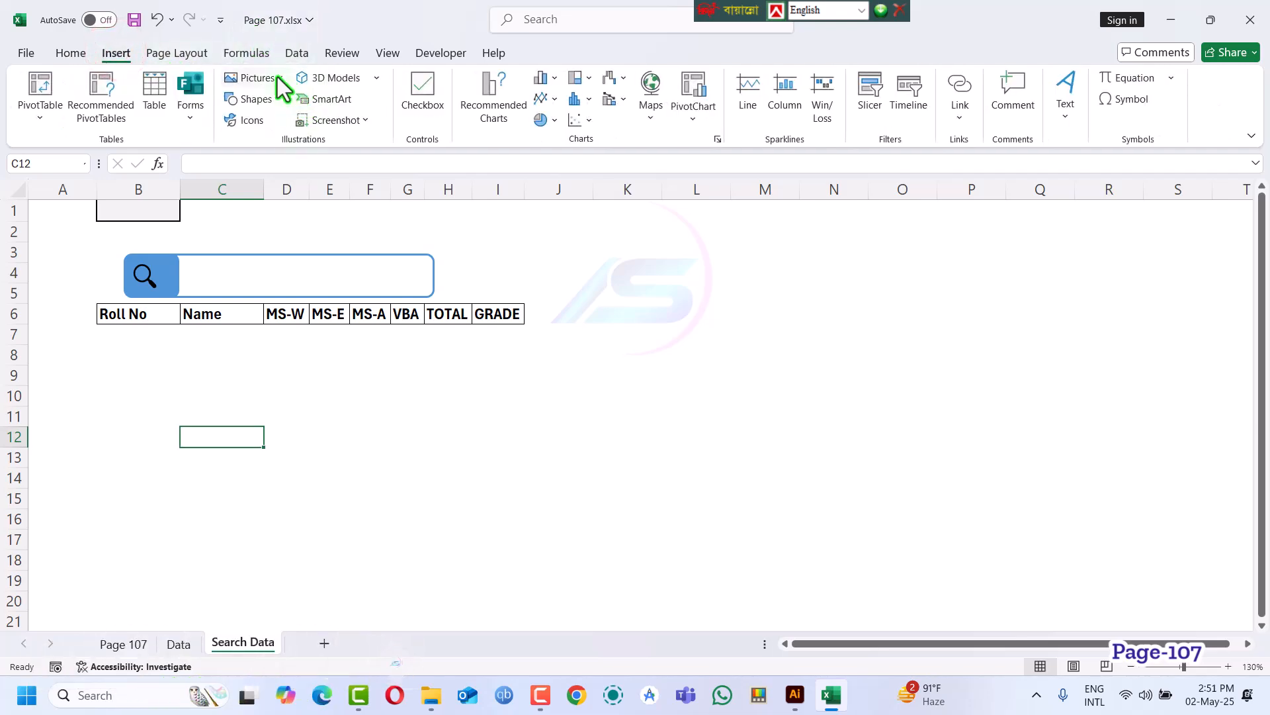
{"action": "left_click", "coordinate": [277, 100]}
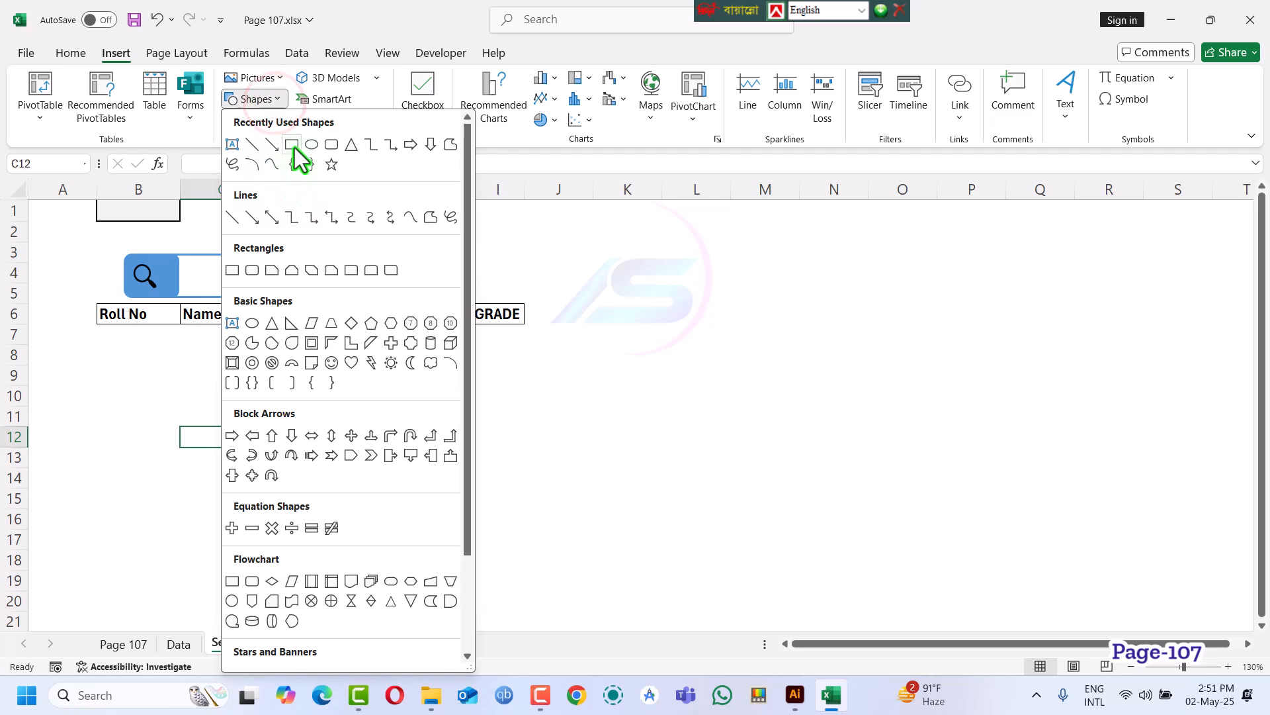
{"action": "left_click", "coordinate": [332, 144]}
{"action": "left_click_drag", "start_coordinate": [581, 228], "coordinate": [882, 267]}
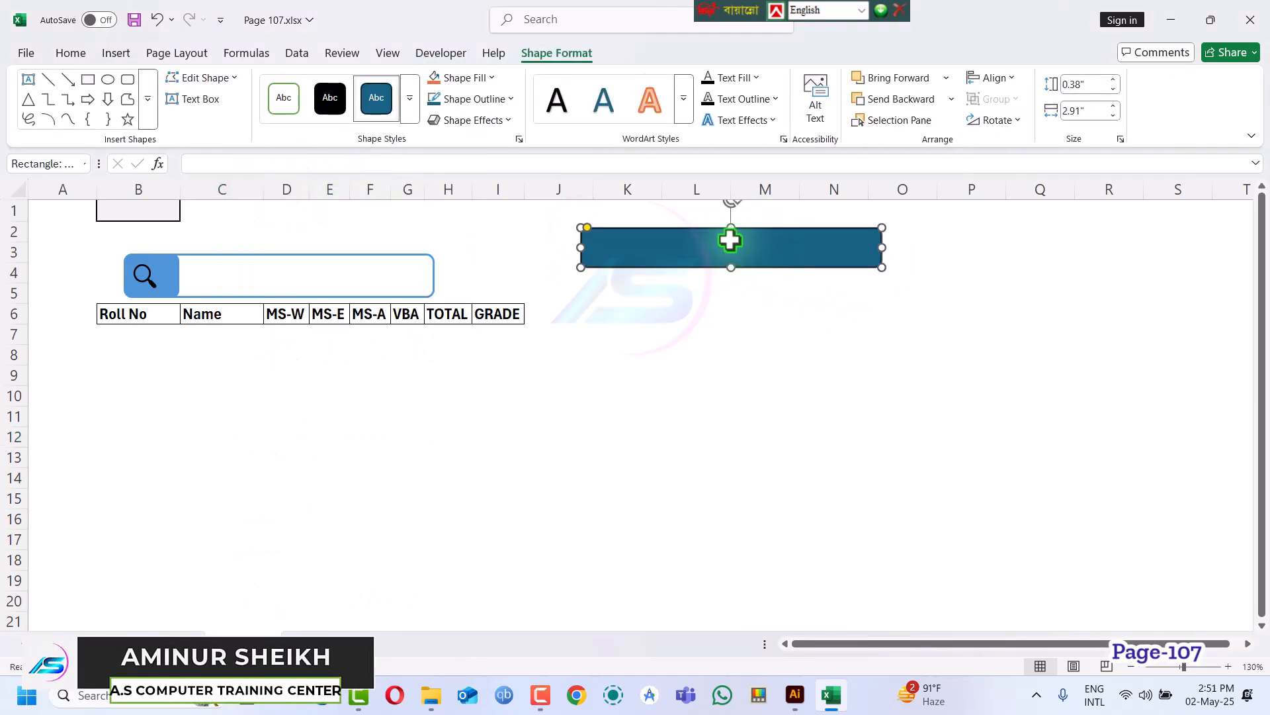
{"action": "left_click_drag", "start_coordinate": [730, 241], "coordinate": [742, 283]}
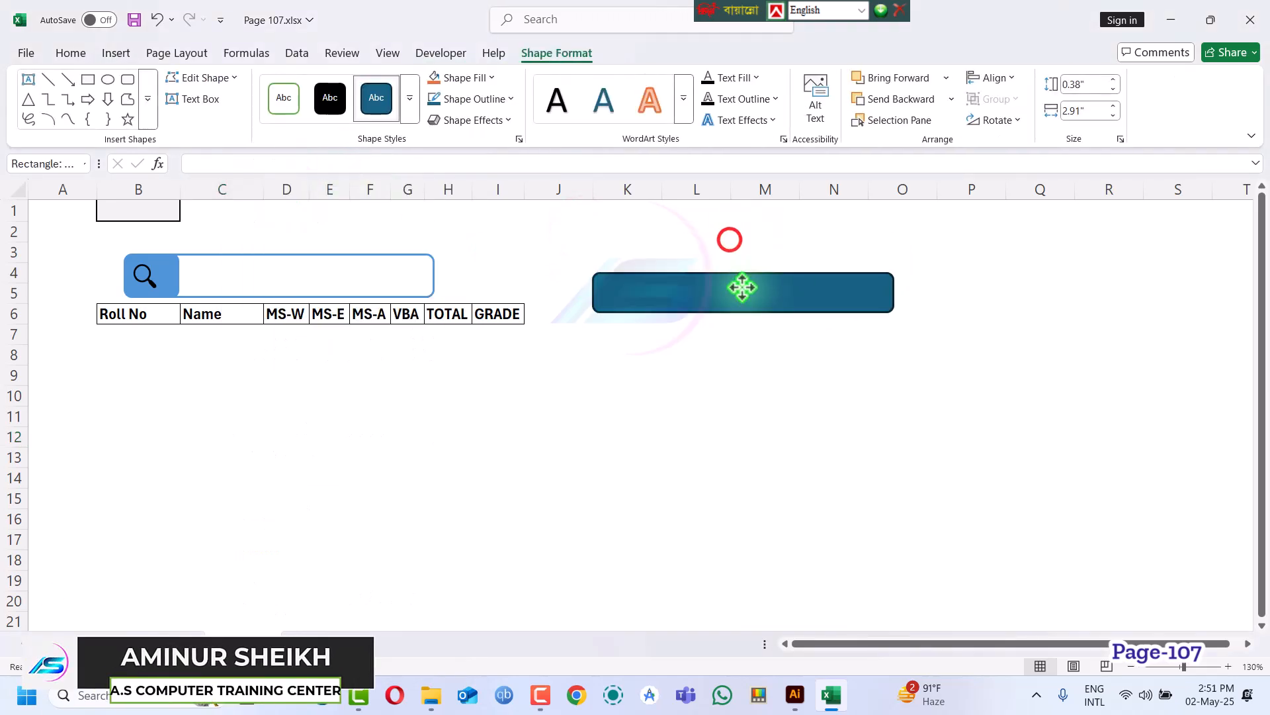
Format the new rounded rectangle with no fill and a blue outline
{"action": "left_click", "coordinate": [491, 76]}
{"action": "left_click", "coordinate": [492, 386]}
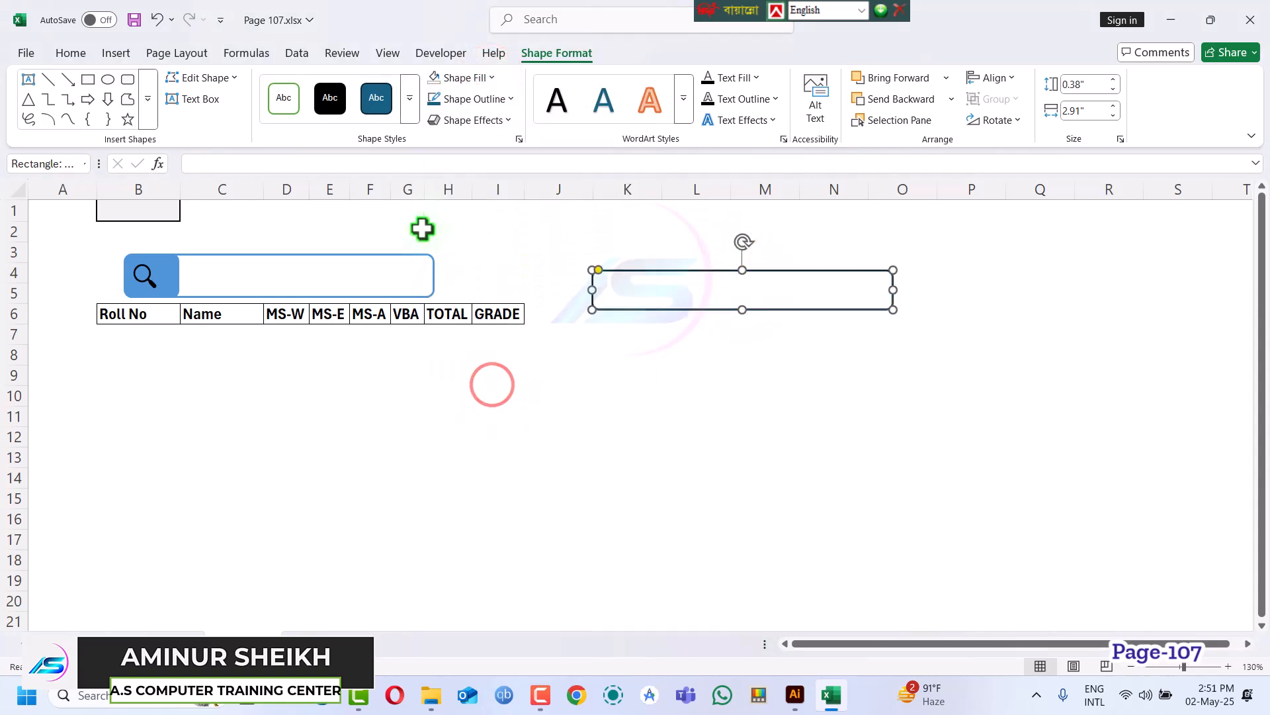
{"action": "left_click", "coordinate": [492, 79]}
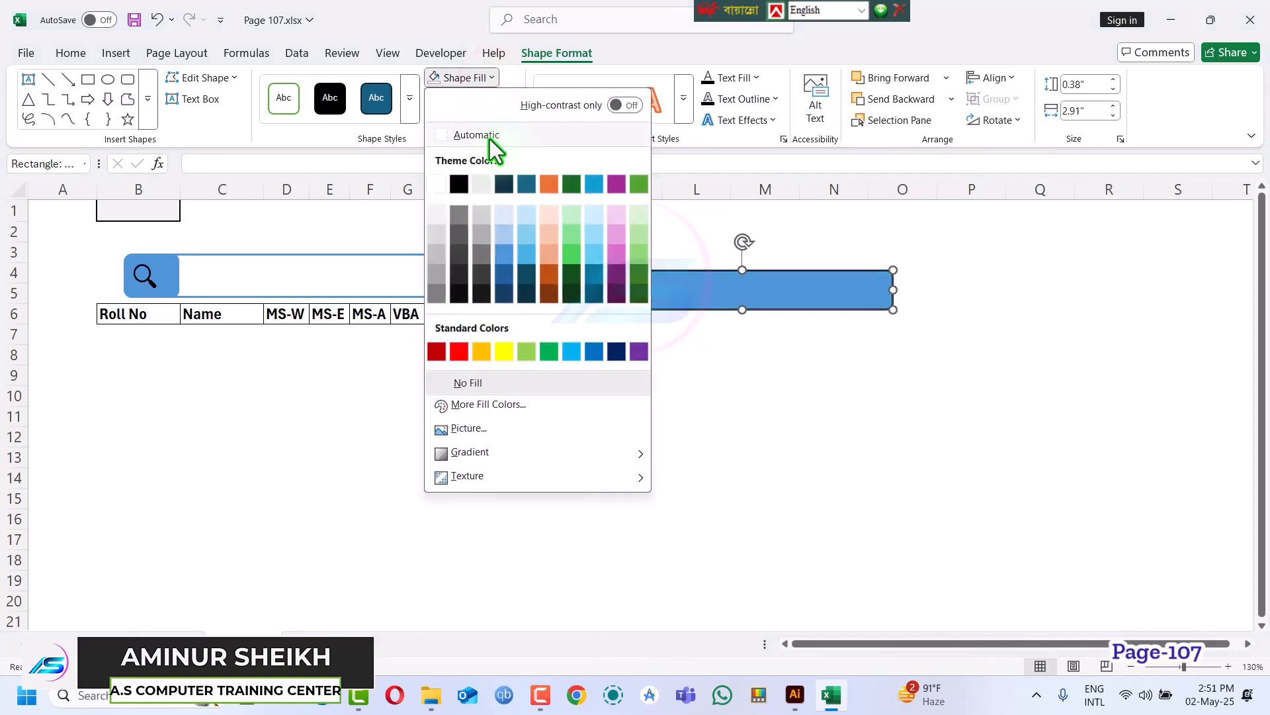
{"action": "left_click", "coordinate": [504, 86]}
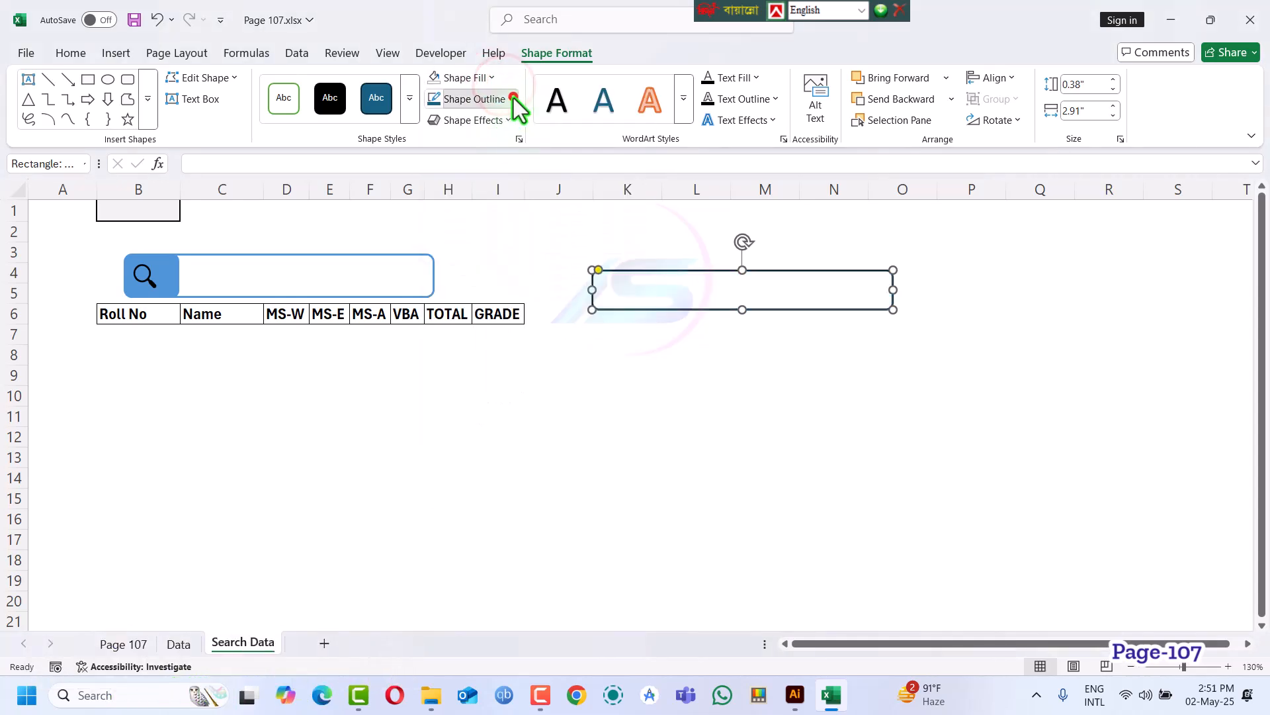
{"action": "left_click", "coordinate": [512, 98]}
{"action": "left_click", "coordinate": [509, 280]}
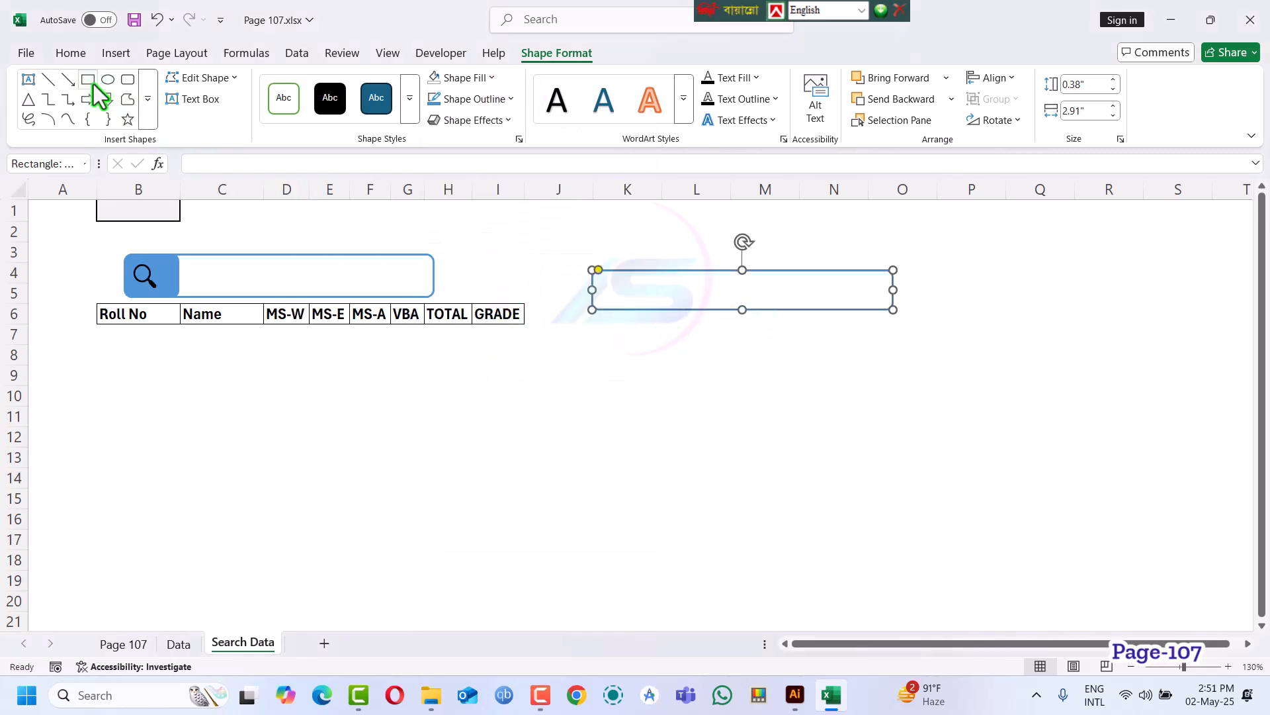
Draw a rounded rectangle about 0.81" by 0.38" over the left end of the new search box and remove its outline
{"action": "left_click", "coordinate": [126, 79]}
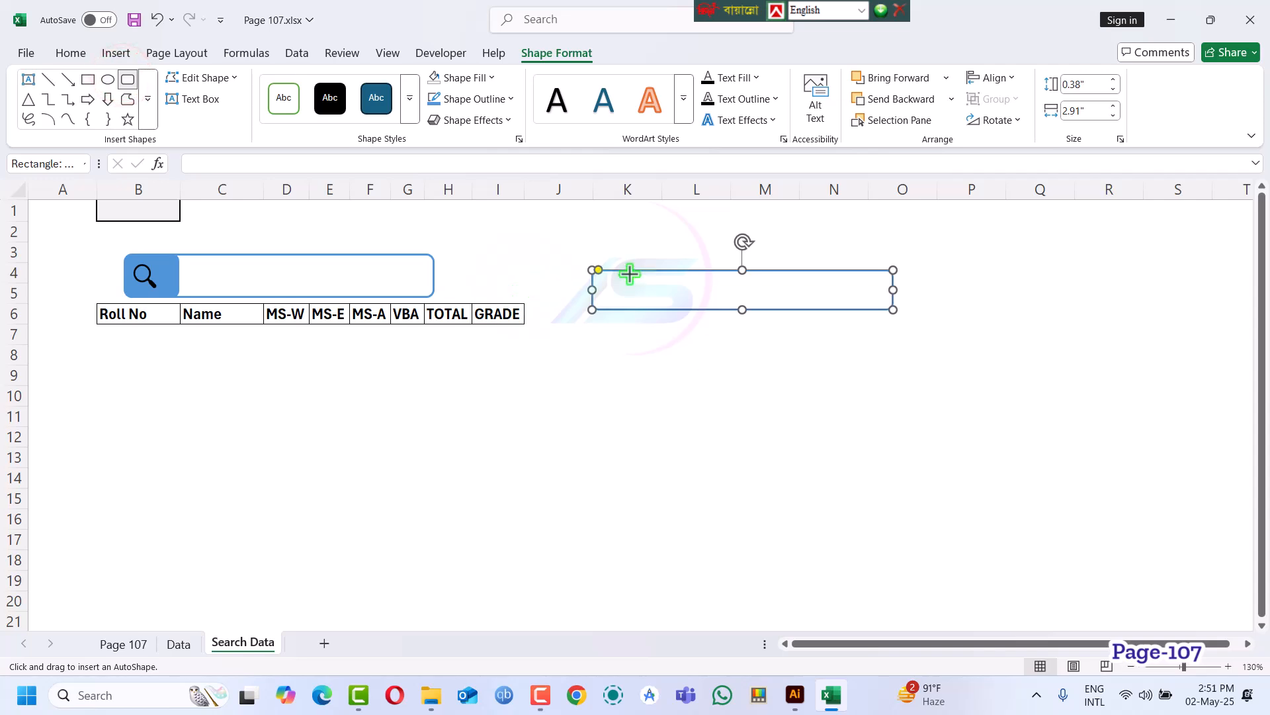
{"action": "left_click_drag", "start_coordinate": [599, 270], "coordinate": [624, 297]}
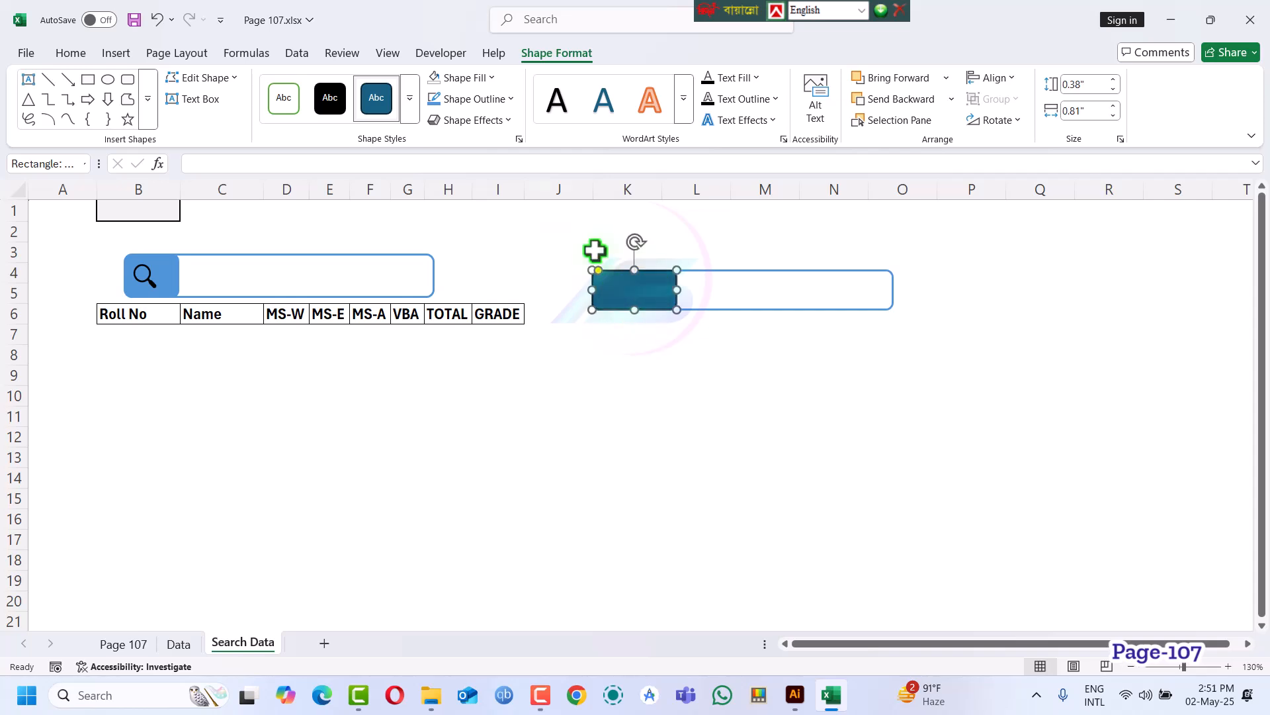
{"action": "left_click", "coordinate": [516, 98]}
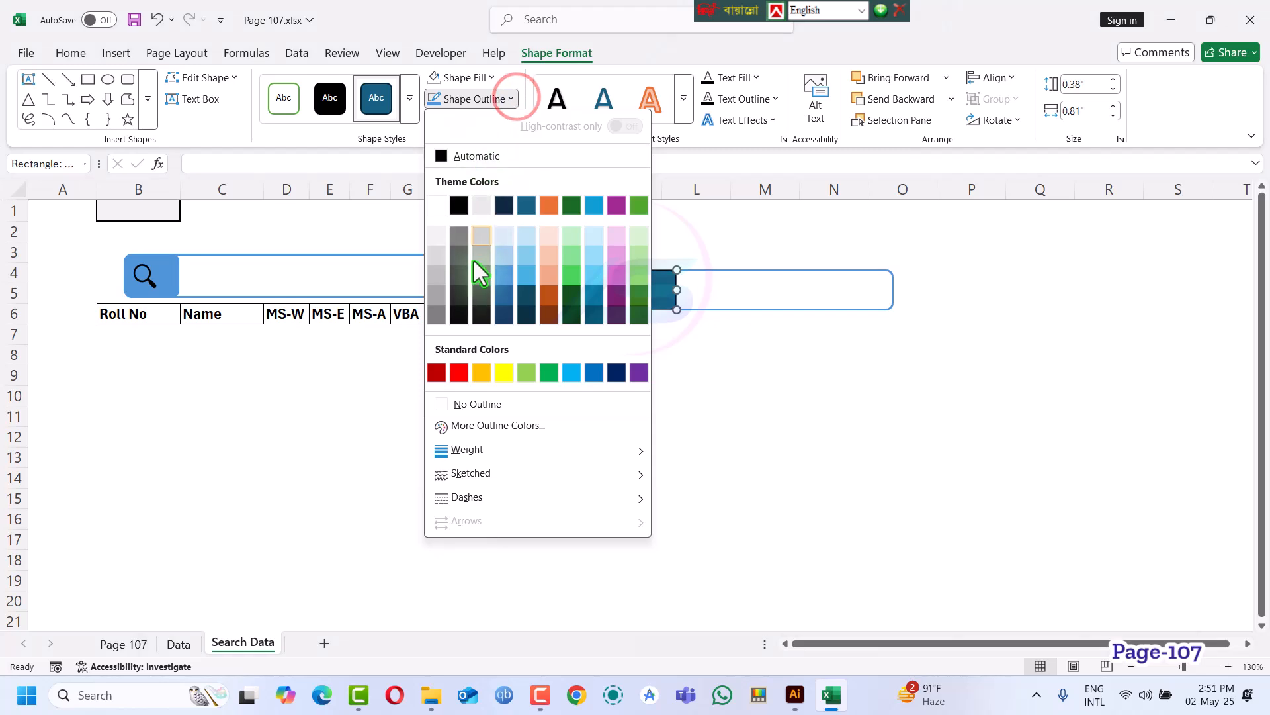
{"action": "left_click", "coordinate": [468, 403]}
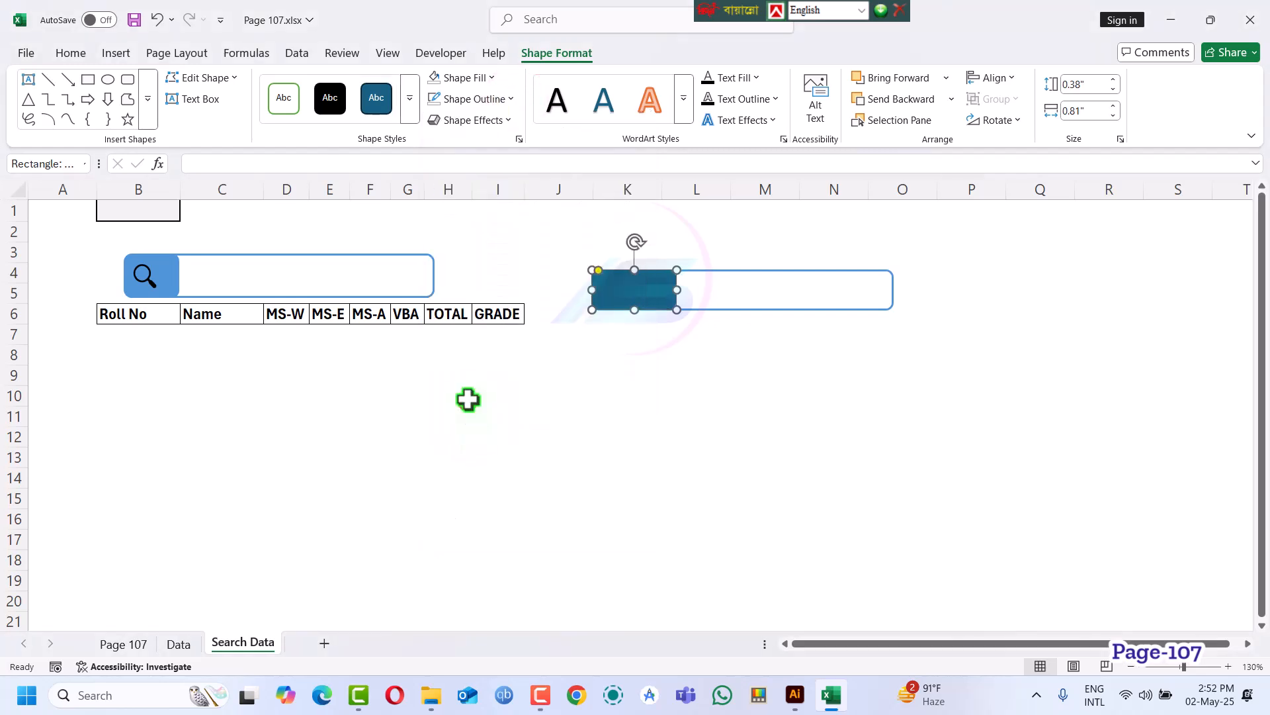
{"action": "left_click", "coordinate": [664, 400]}
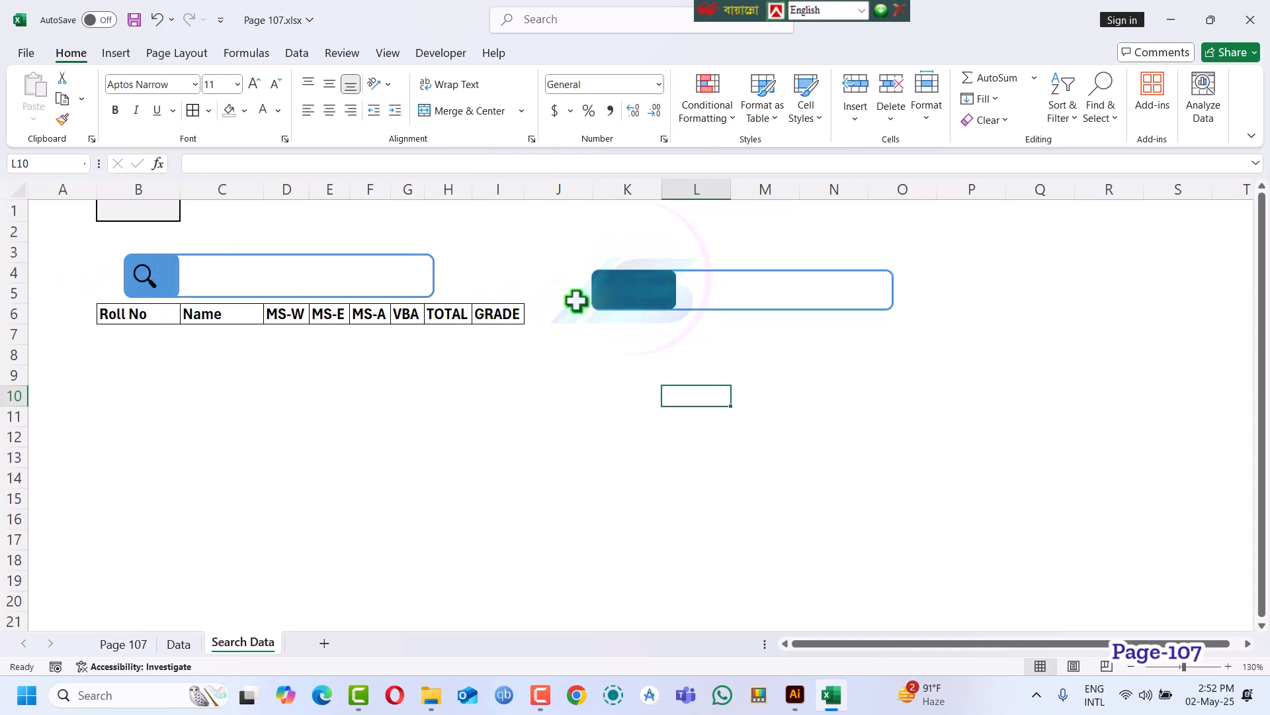
Search the stock icons for "search" and insert the solid magnifying glass icon
{"action": "left_click", "coordinate": [116, 53]}
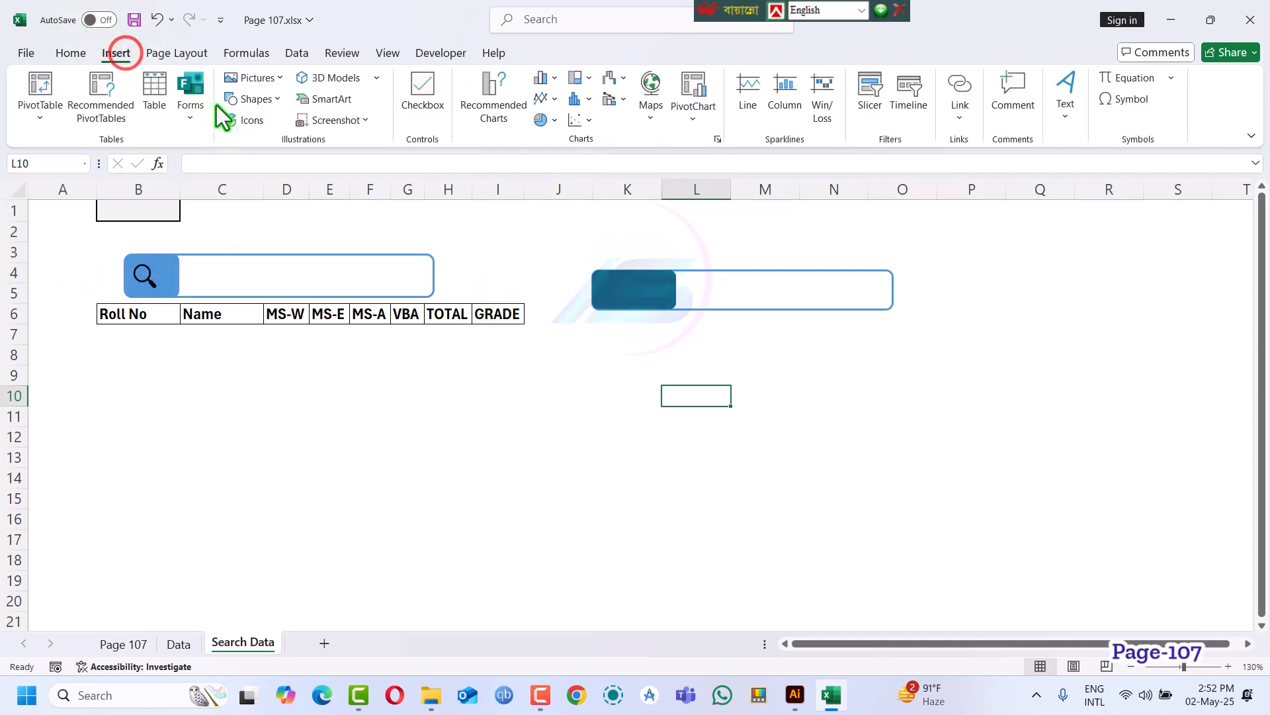
{"action": "left_click", "coordinate": [254, 120]}
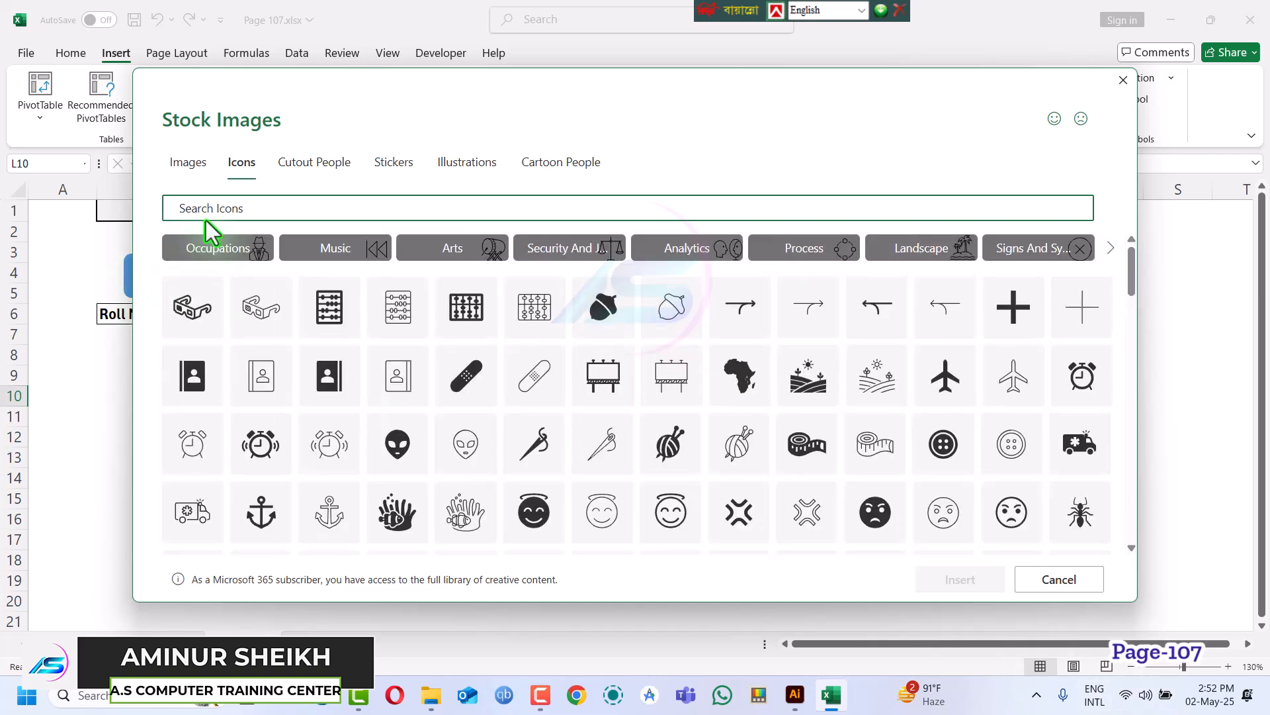
{"action": "type", "text": "h"}
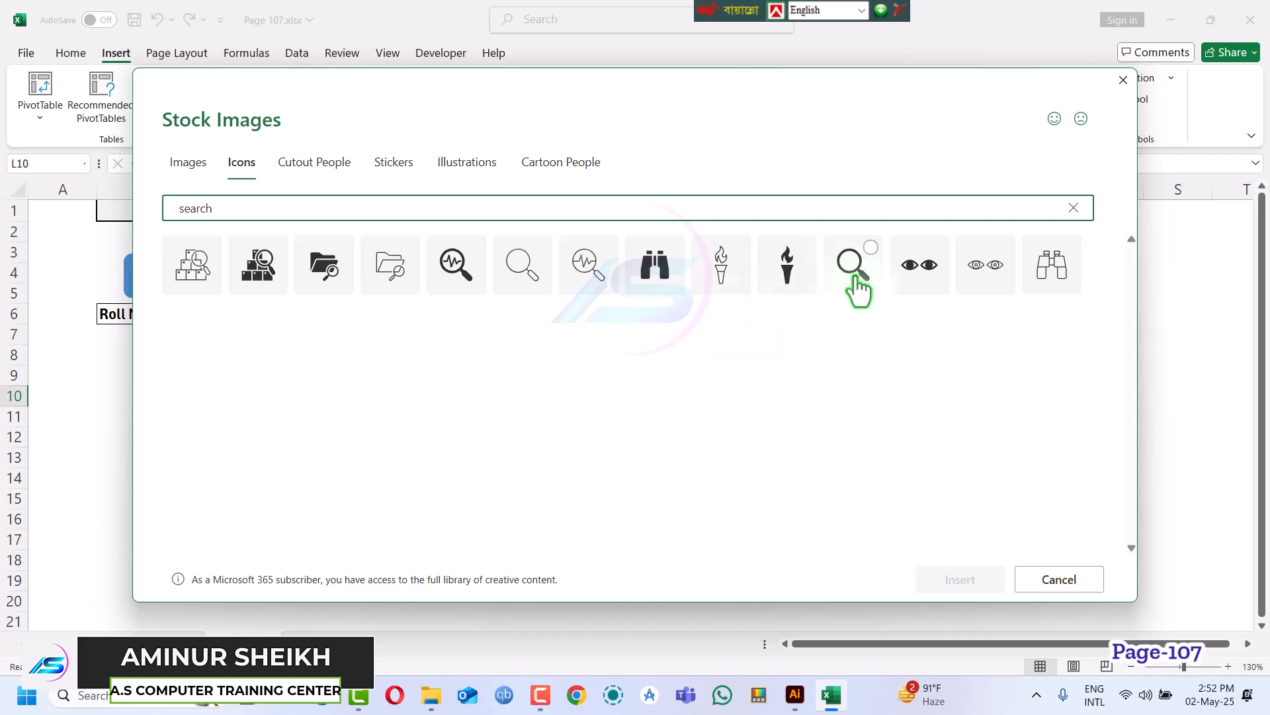
{"action": "left_click", "coordinate": [858, 265]}
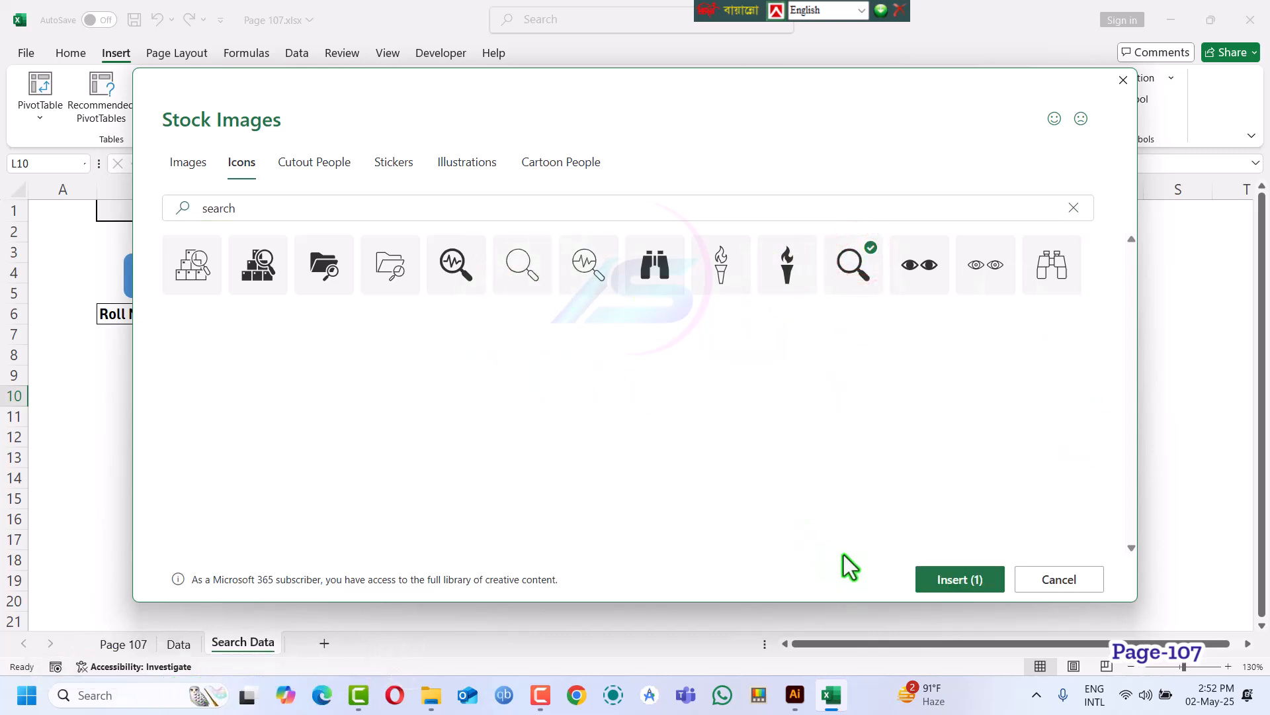
{"action": "left_click", "coordinate": [946, 581]}
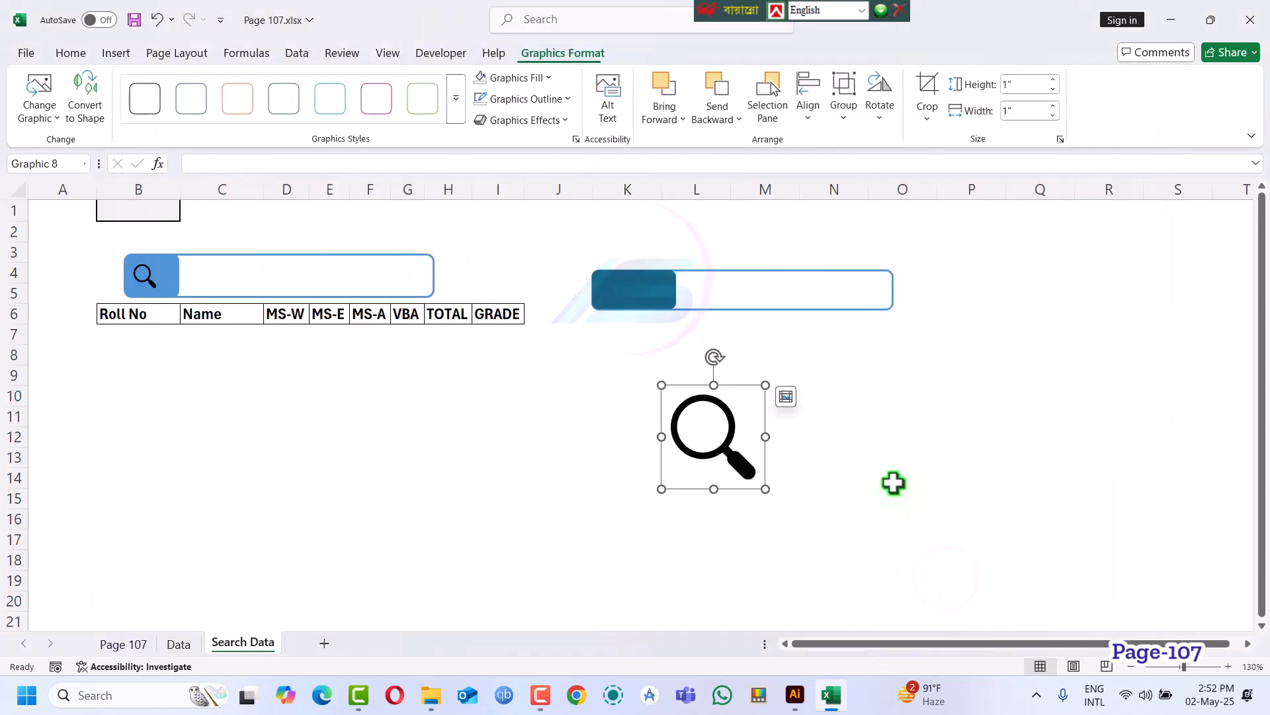
Shrink the magnifying glass icon to about 0.4" square and place it on the filled end of the new search box
{"action": "left_click_drag", "start_coordinate": [766, 488], "coordinate": [644, 289]}
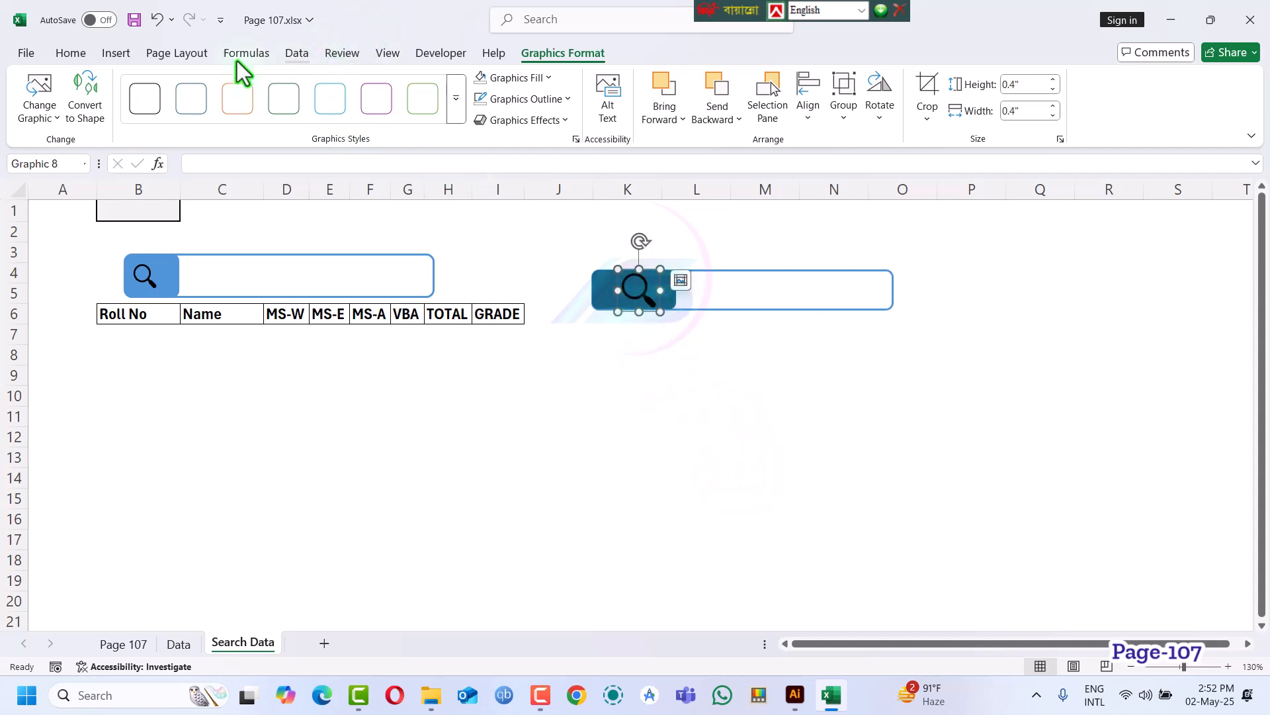
{"action": "left_click", "coordinate": [63, 53]}
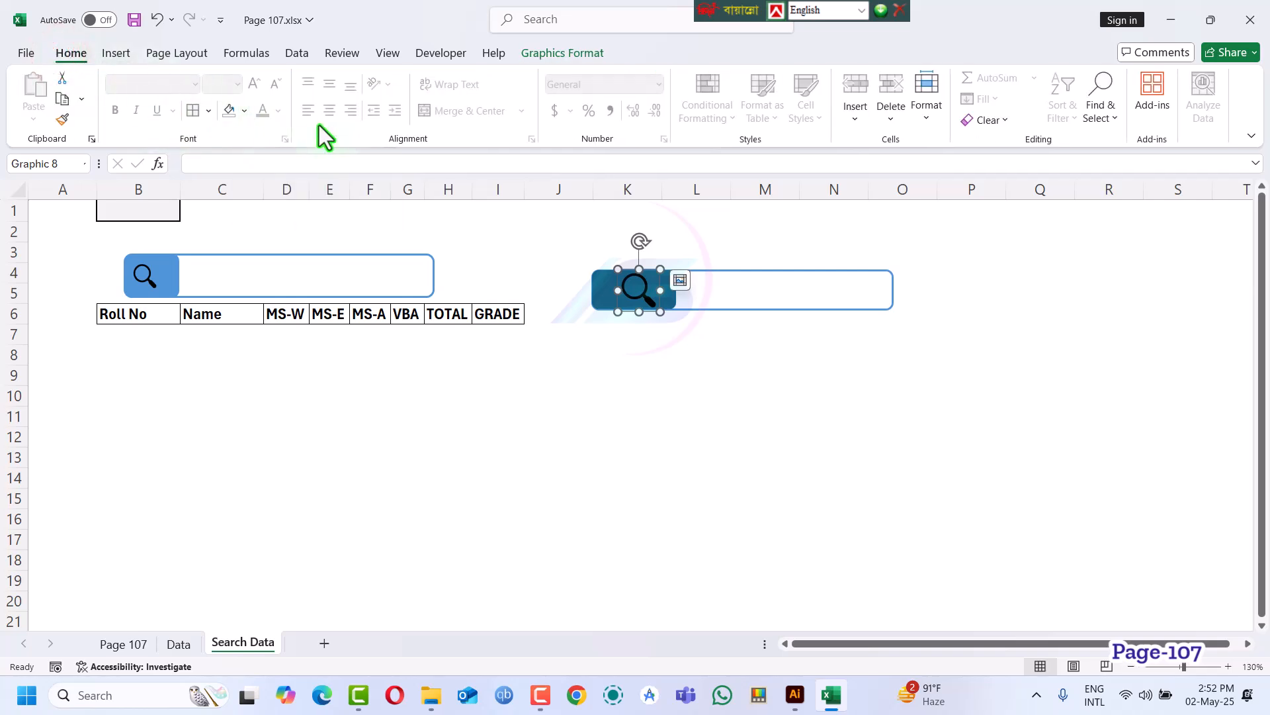
{"action": "left_click", "coordinate": [604, 319]}
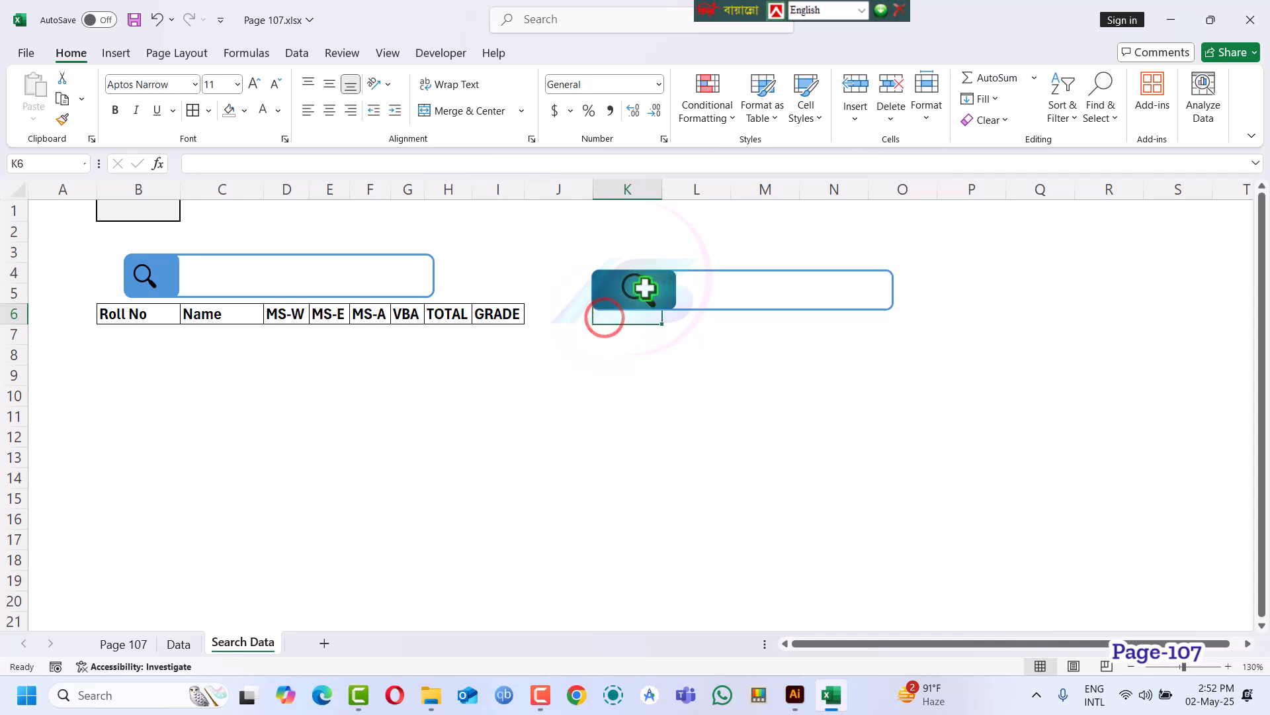
Group the magnifying glass icon, the filled rounded rectangle and the outlined rounded rectangle of the new search box
{"action": "left_click", "coordinate": [645, 288]}
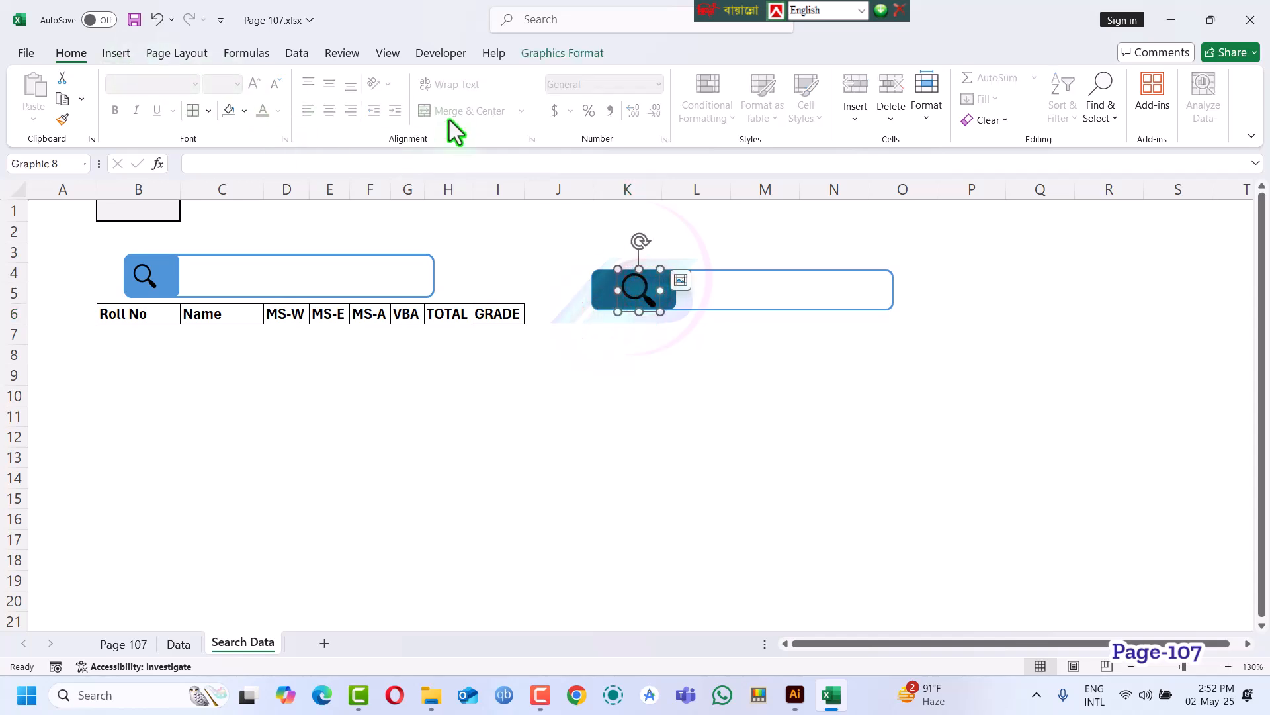
{"action": "left_click", "coordinate": [244, 111]}
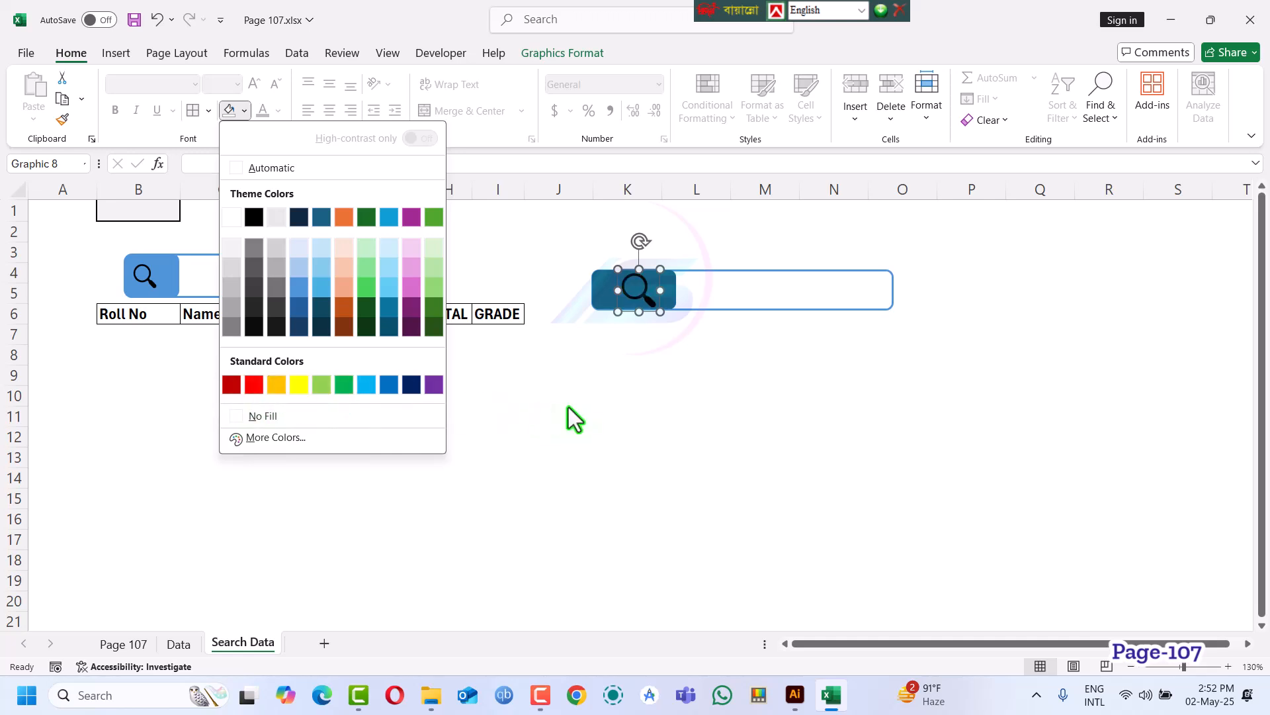
{"action": "left_click", "coordinate": [568, 406]}
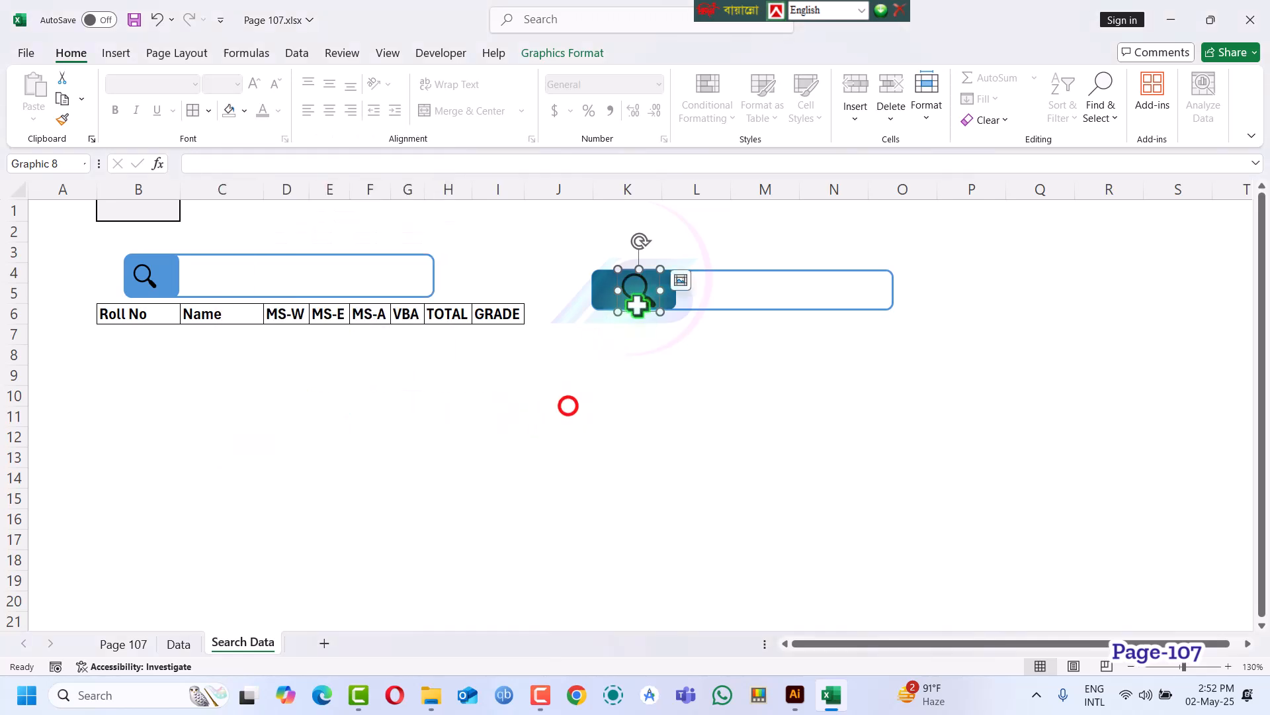
{"action": "left_click", "coordinate": [670, 286], "text": "ctrl"}
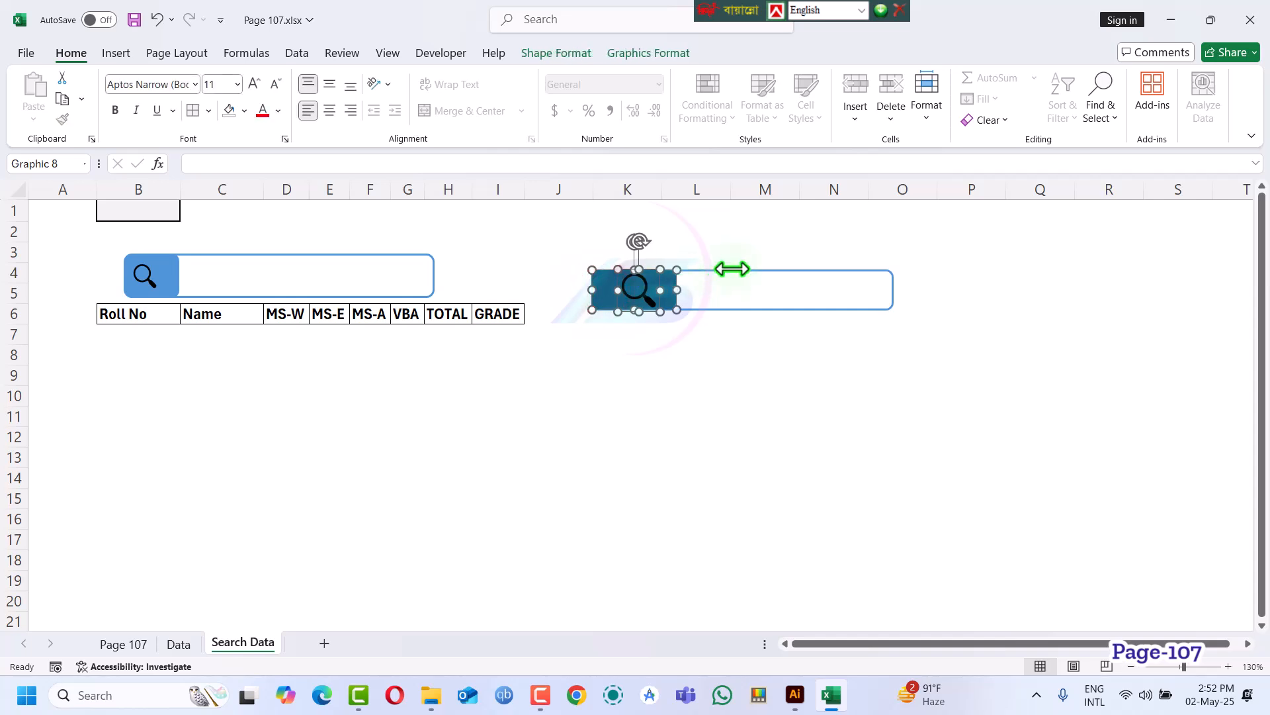
{"action": "left_click", "coordinate": [731, 274], "text": "ctrl"}
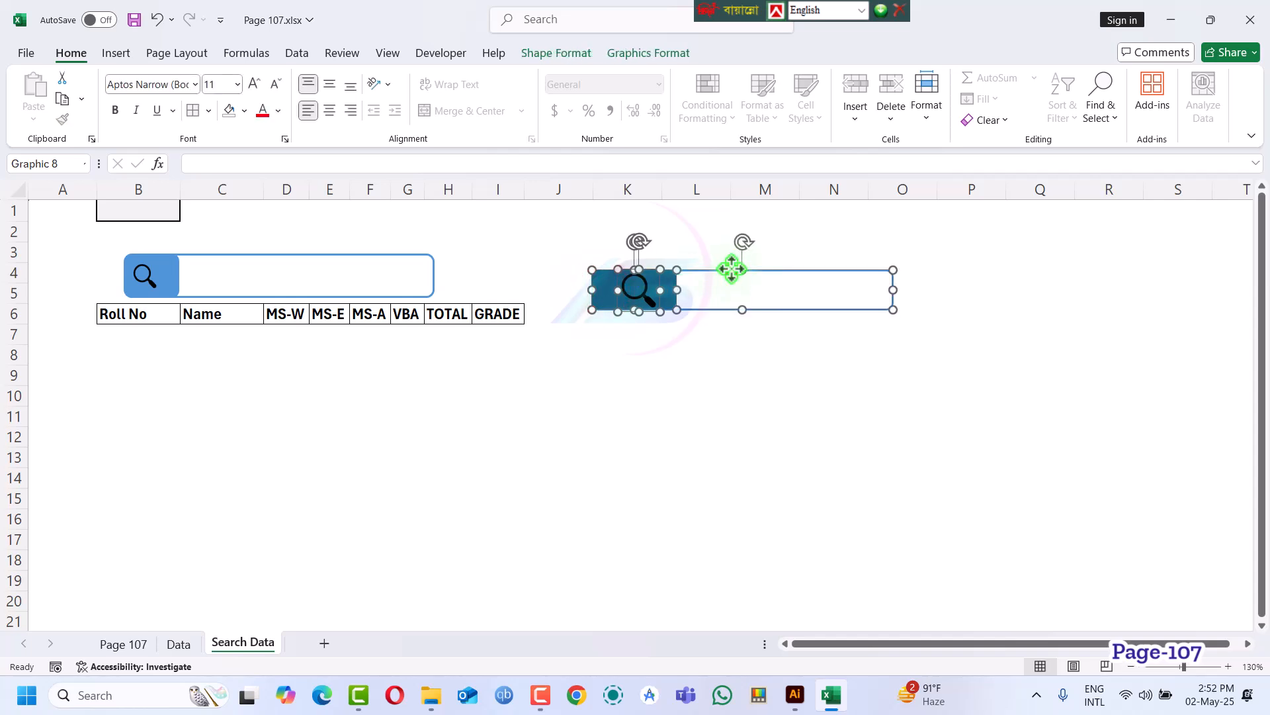
{"action": "left_click", "coordinate": [645, 55]}
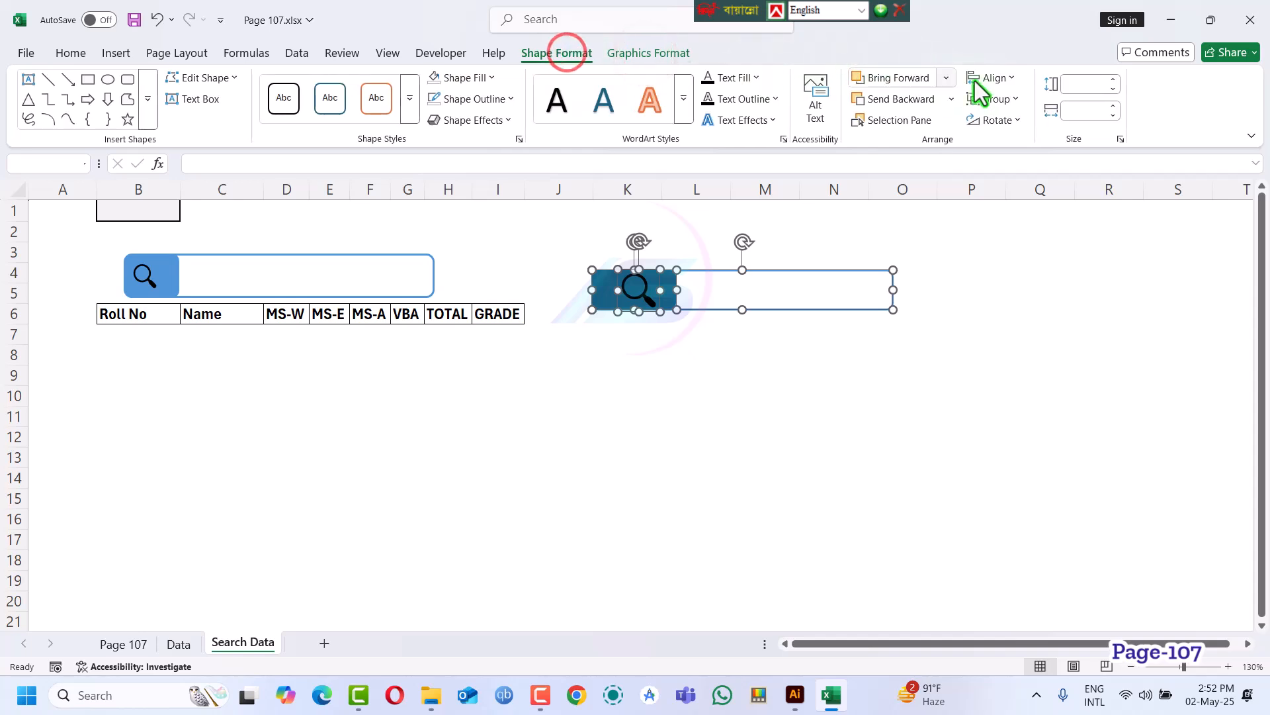
{"action": "left_click", "coordinate": [992, 98]}
{"action": "left_click", "coordinate": [999, 122]}
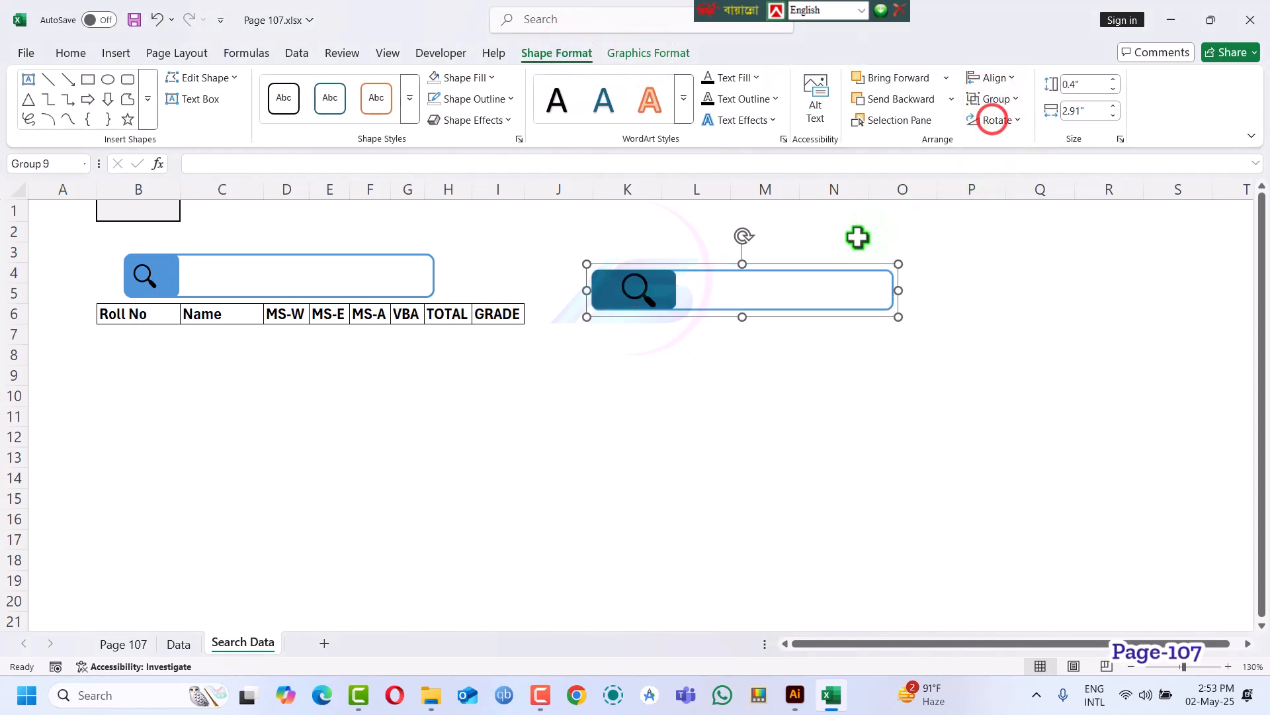
Delete the grouped second search box beside the original one
{"action": "mouse_move", "coordinate": [646, 286]}
{"action": "left_mouse_down"}
{"action": "mouse_move", "coordinate": [666, 283]}
{"action": "mouse_move", "coordinate": [654, 281]}
{"action": "left_mouse_up"}
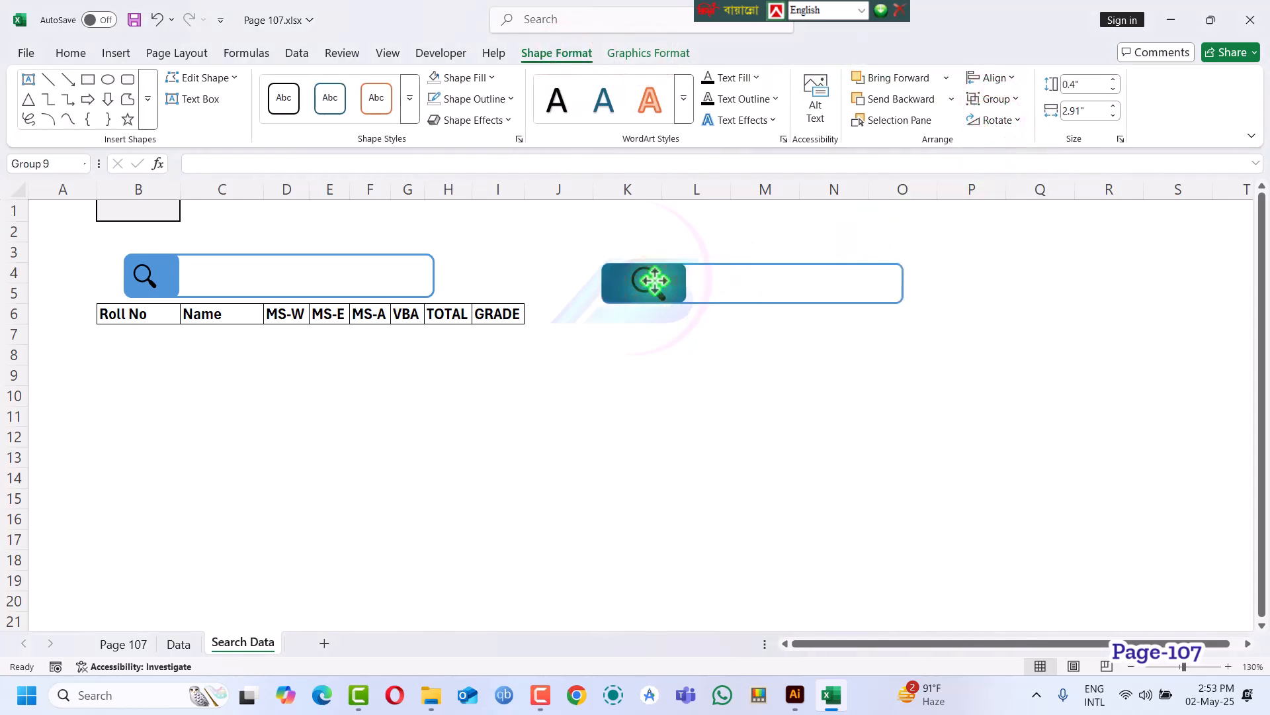
{"action": "key", "text": "Delete"}
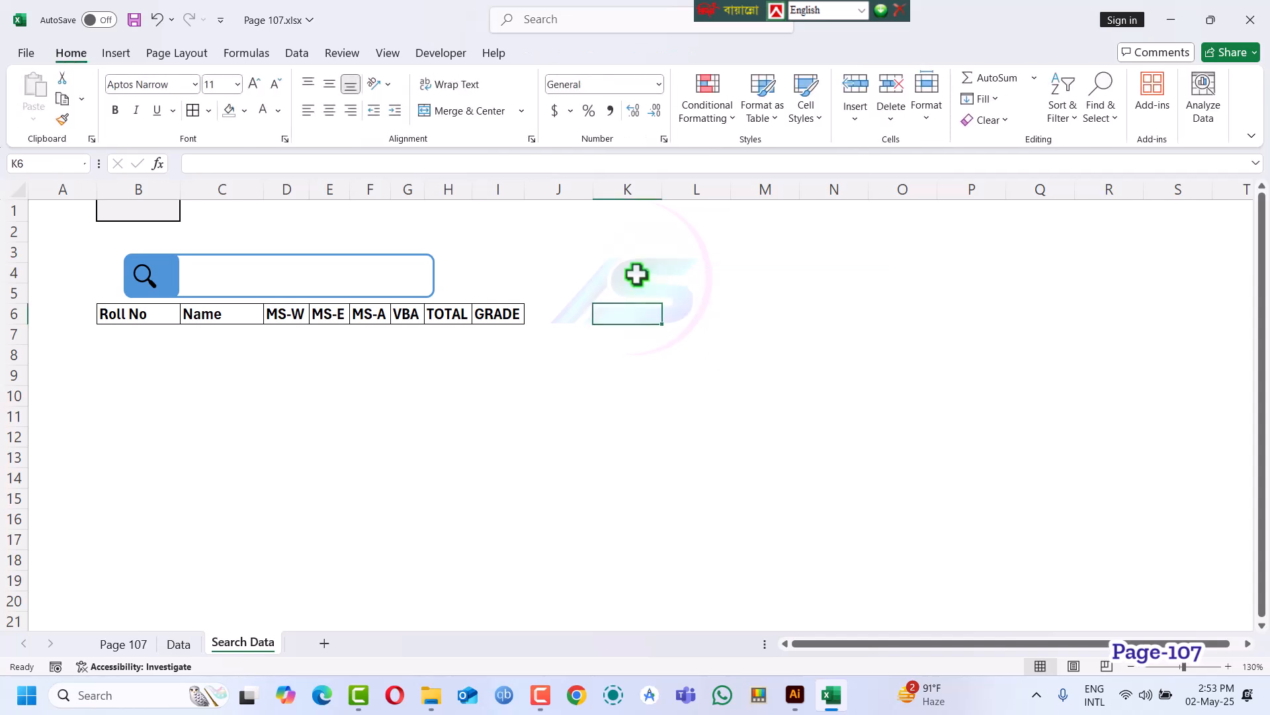
{"action": "left_click", "coordinate": [329, 360]}
Turn off the Developer entry in the Main Tabs ribbon customization and apply the options
{"action": "left_click", "coordinate": [442, 55]}
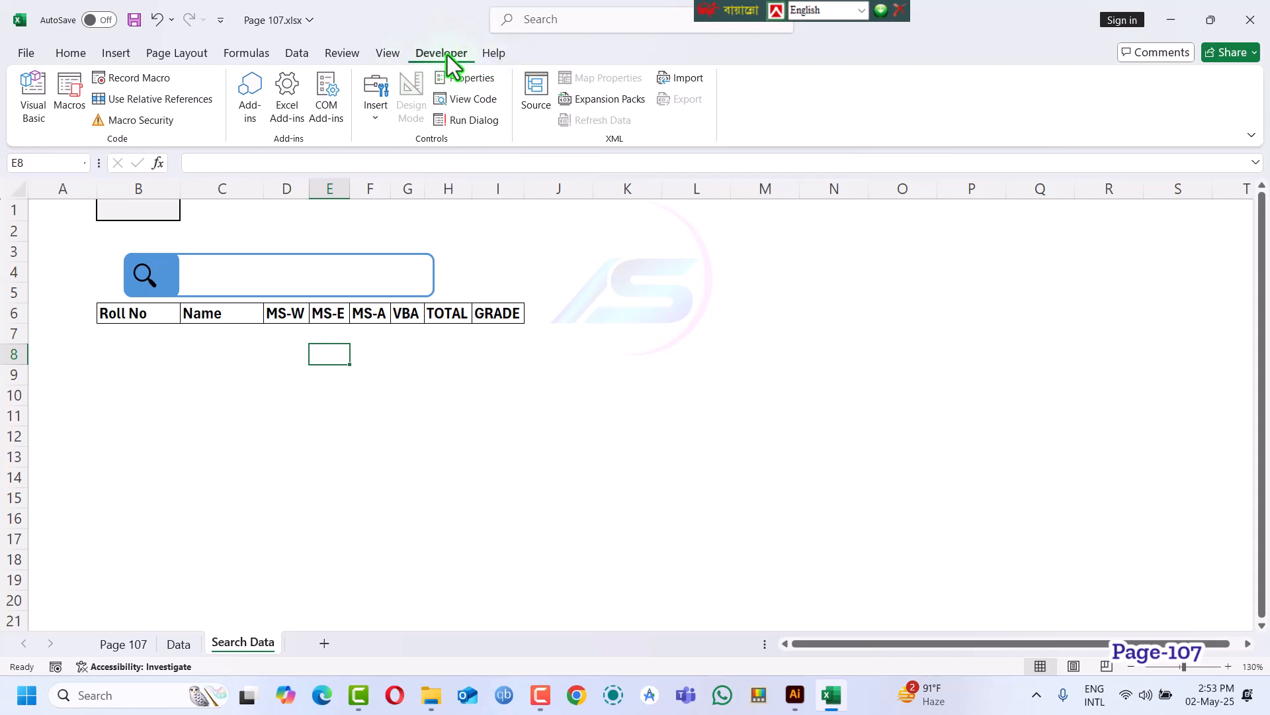
{"action": "left_click", "coordinate": [24, 53]}
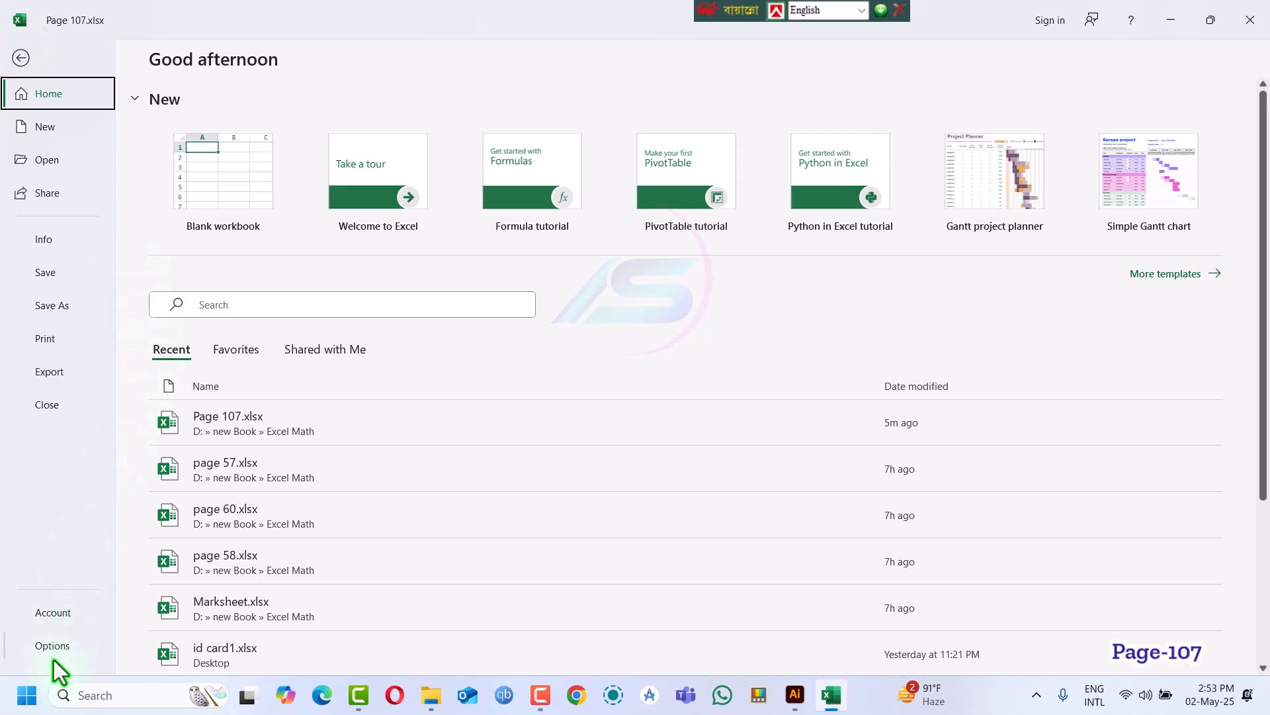
{"action": "left_click", "coordinate": [17, 59]}
{"action": "left_click", "coordinate": [19, 56]}
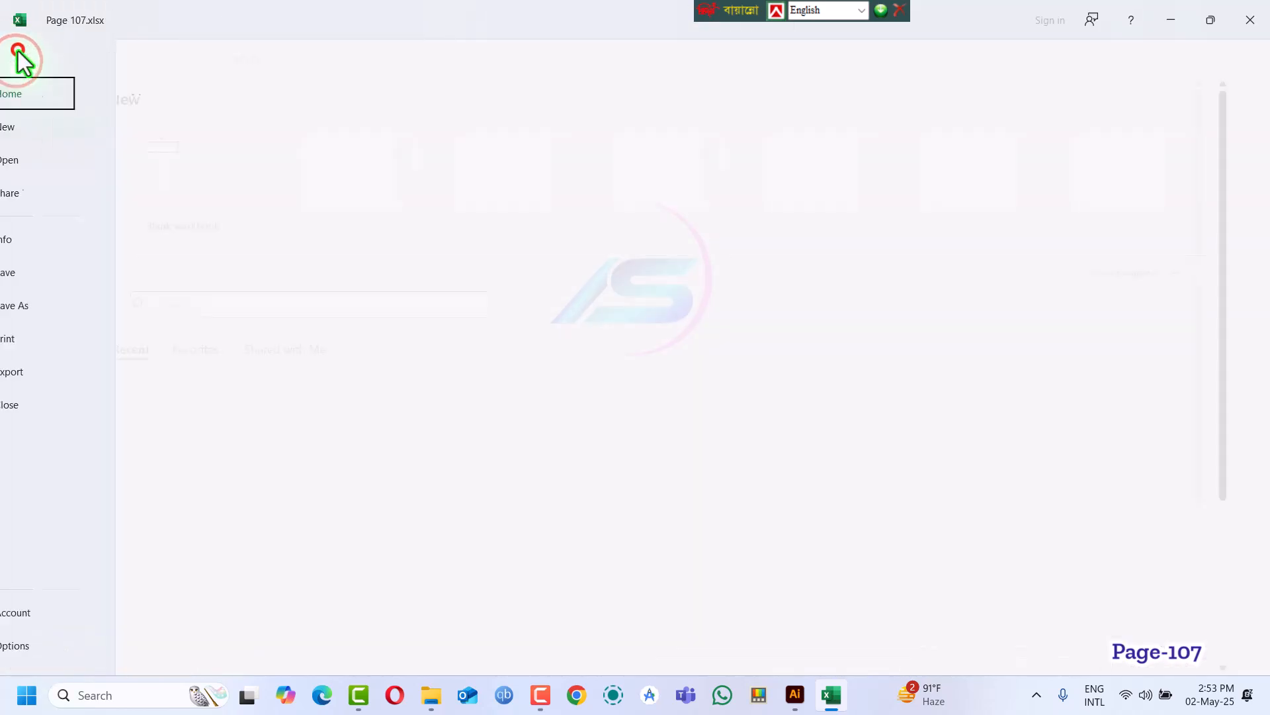
{"action": "left_click", "coordinate": [70, 646]}
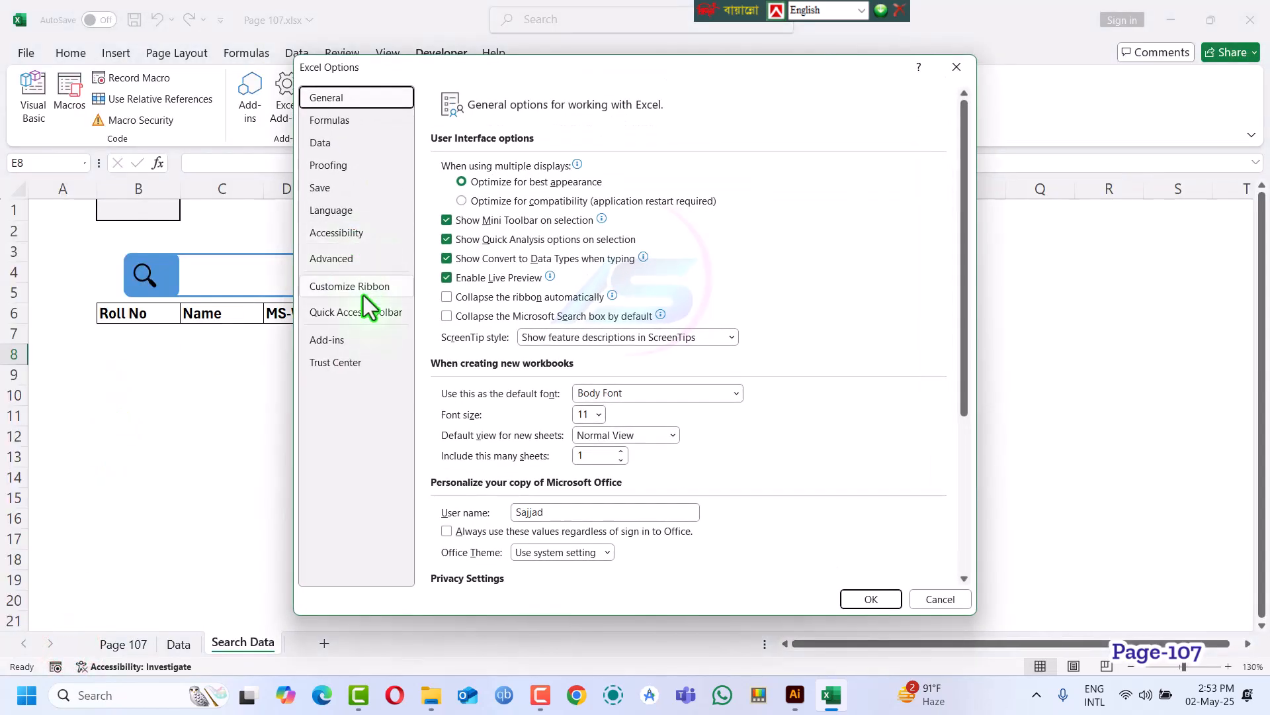
{"action": "left_click", "coordinate": [363, 291]}
{"action": "left_click", "coordinate": [747, 382]}
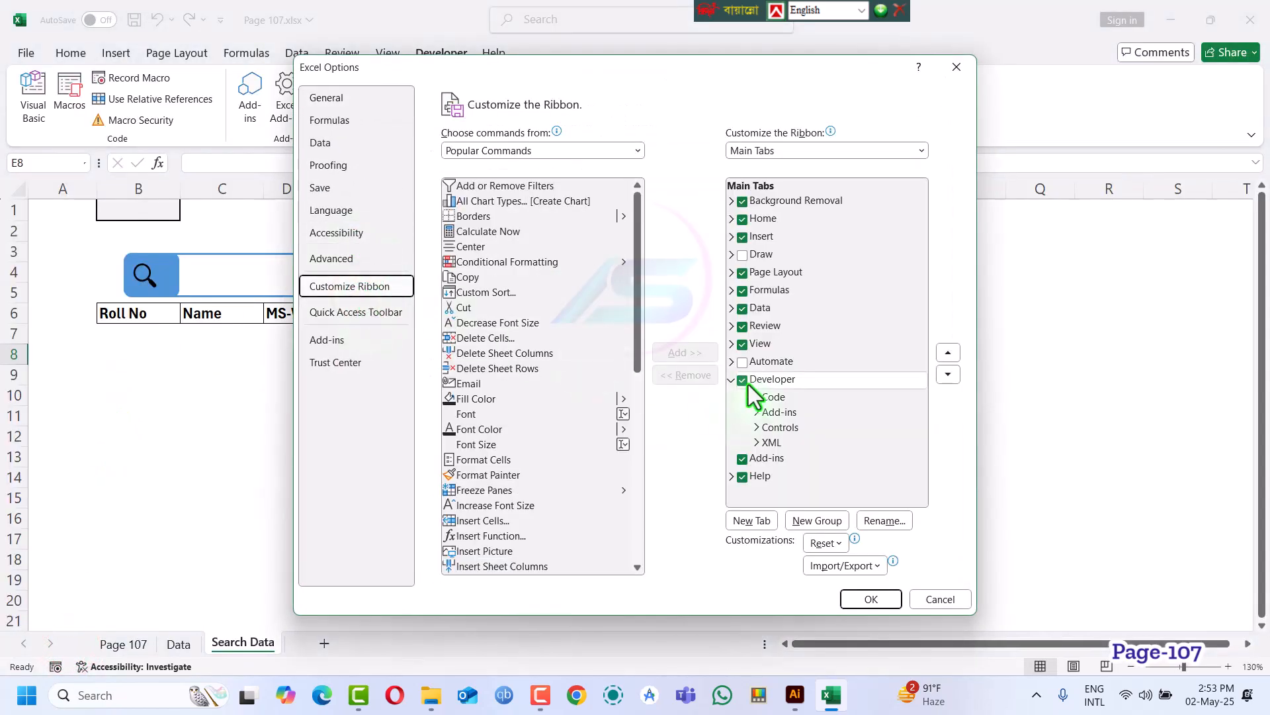
{"action": "left_click", "coordinate": [869, 600]}
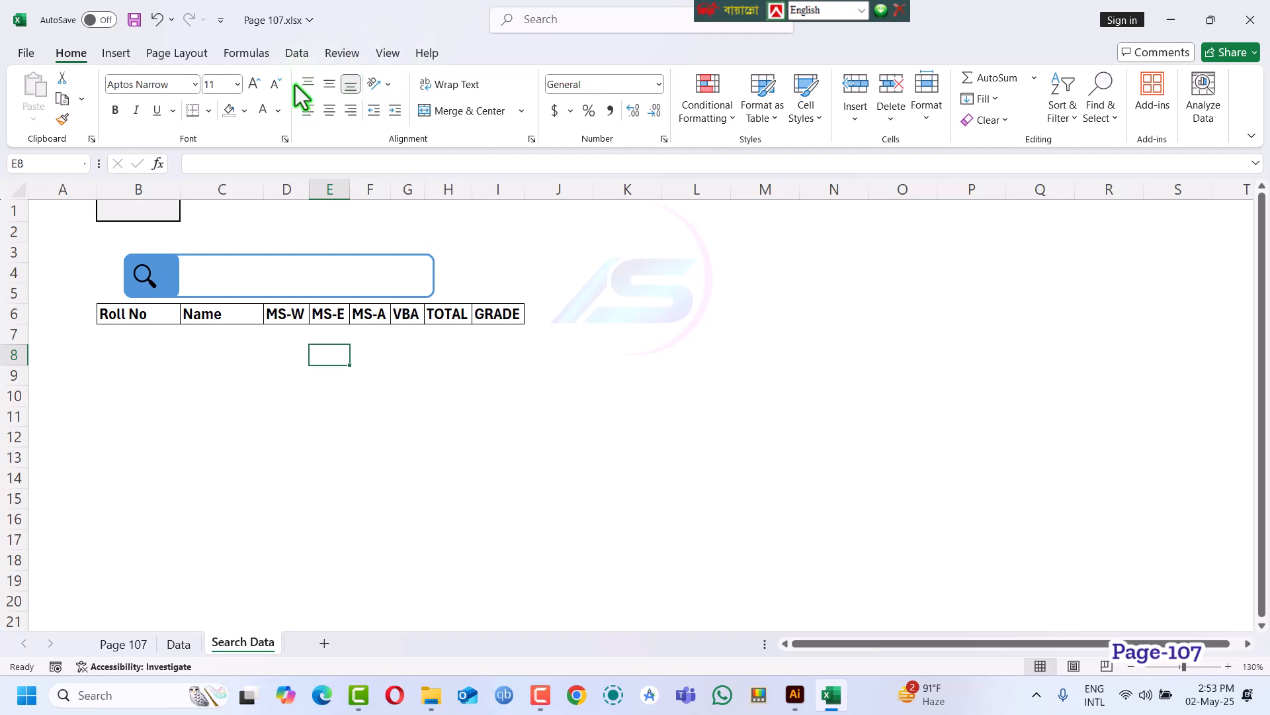
Enable Developer in the Main Tabs ribbon customization and apply the options
{"action": "left_click", "coordinate": [24, 55]}
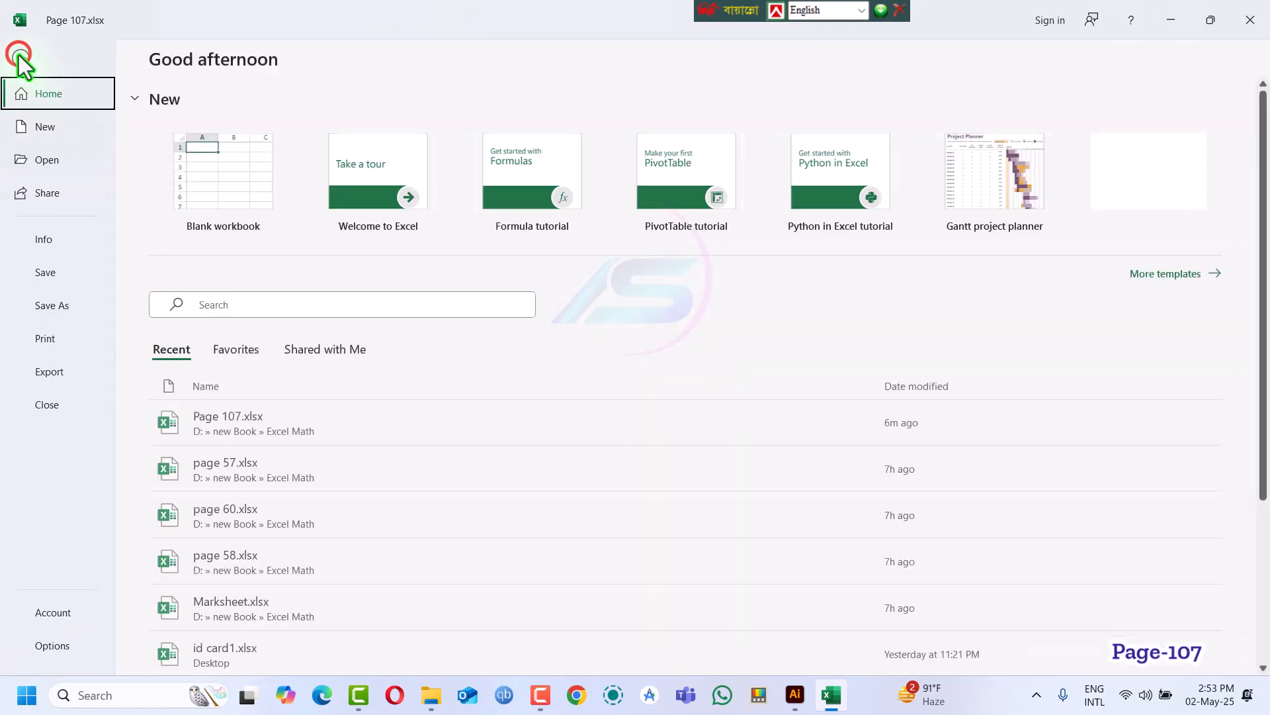
{"action": "left_click", "coordinate": [54, 647]}
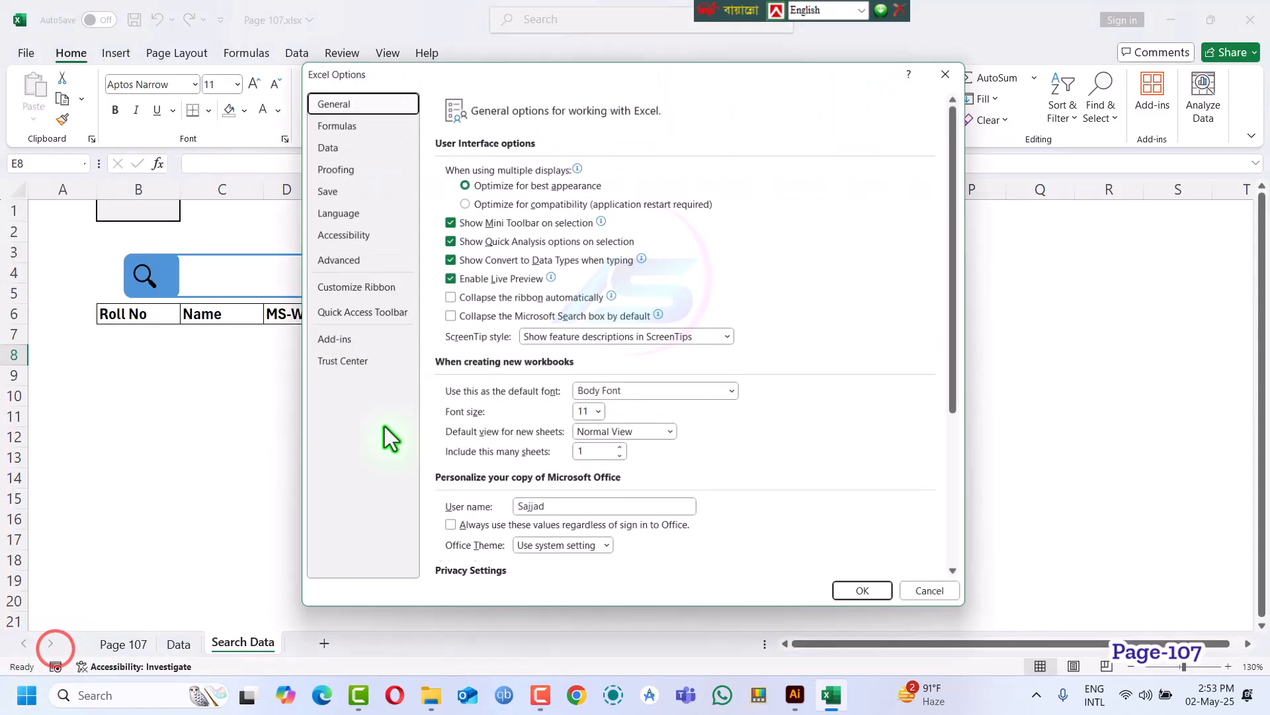
{"action": "left_click", "coordinate": [332, 286]}
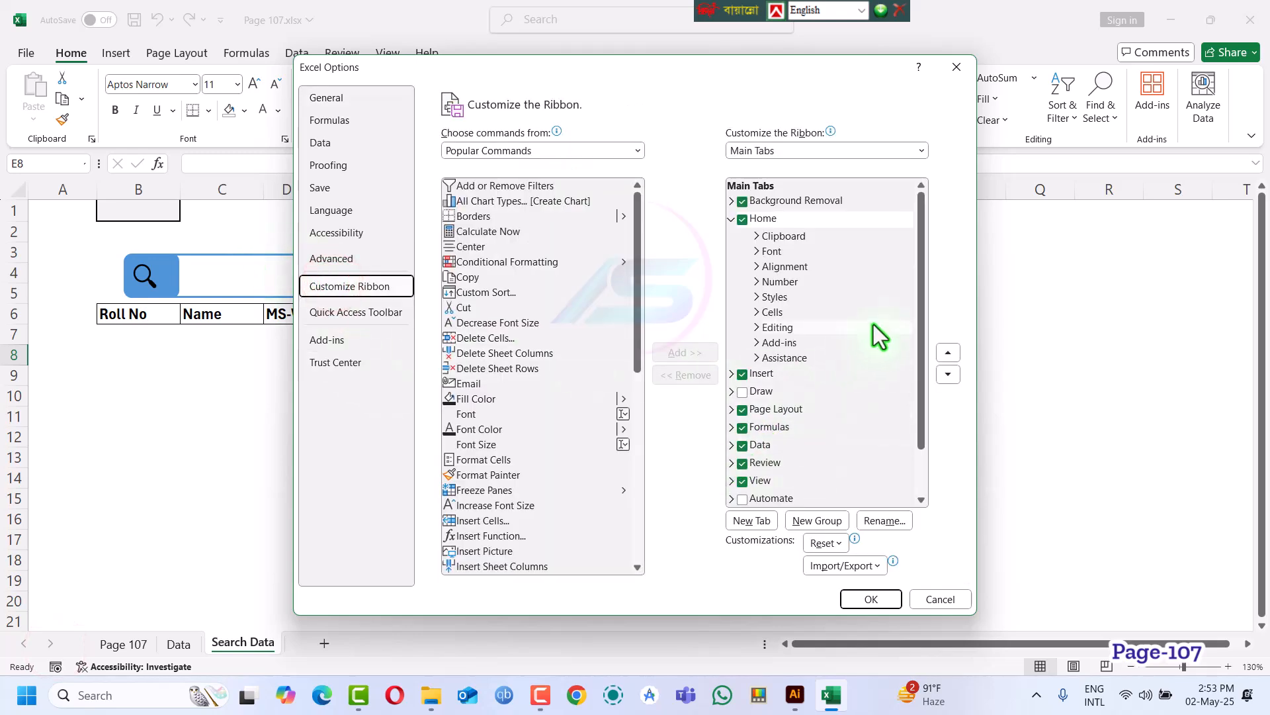
{"action": "left_click_drag", "start_coordinate": [918, 276], "coordinate": [916, 407]}
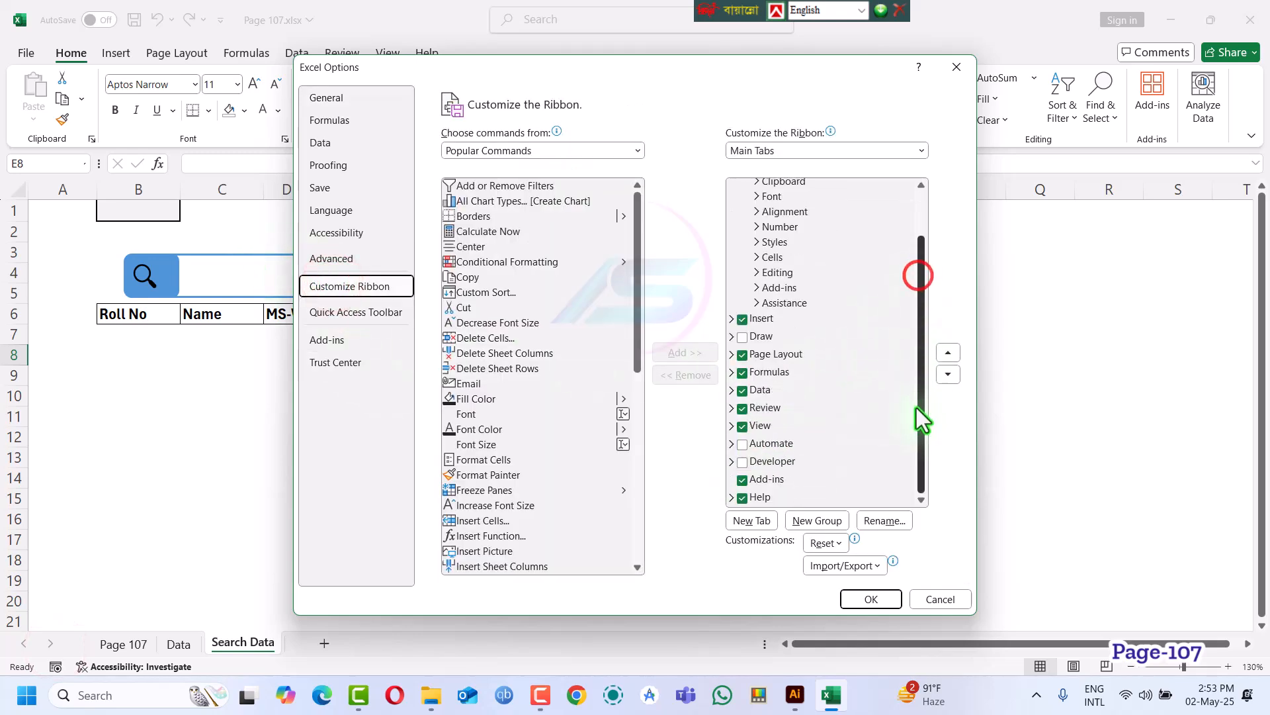
{"action": "left_click", "coordinate": [779, 463]}
{"action": "left_click", "coordinate": [741, 463]}
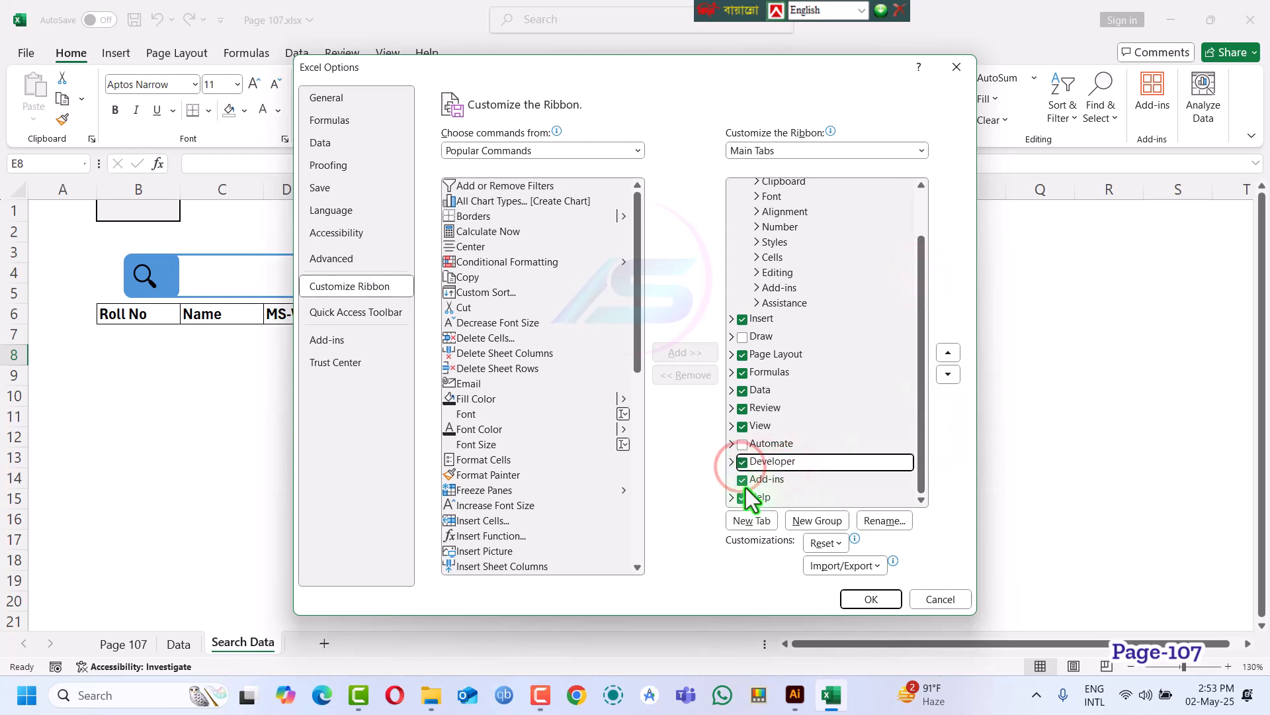
{"action": "left_click", "coordinate": [869, 599]}
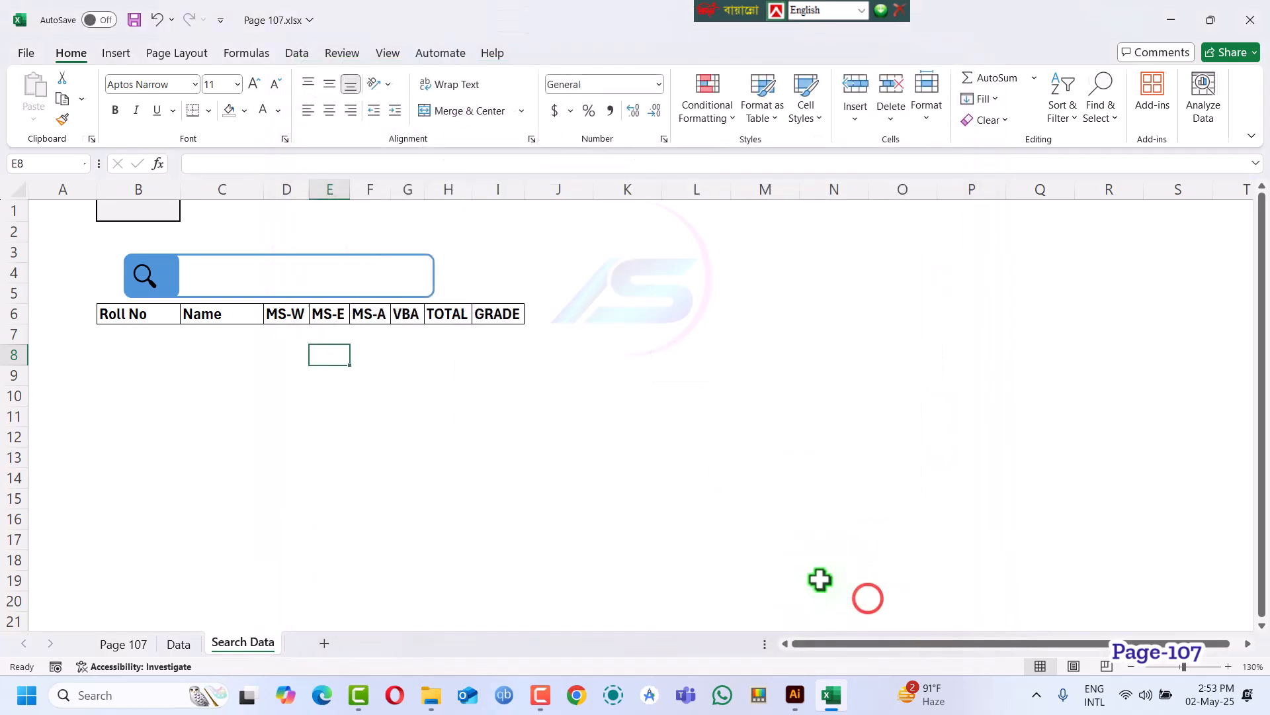
Insert an ActiveX text box covering the empty white area of the search box beside the magnifying glass
{"action": "left_click", "coordinate": [427, 380]}
{"action": "left_click", "coordinate": [427, 57]}
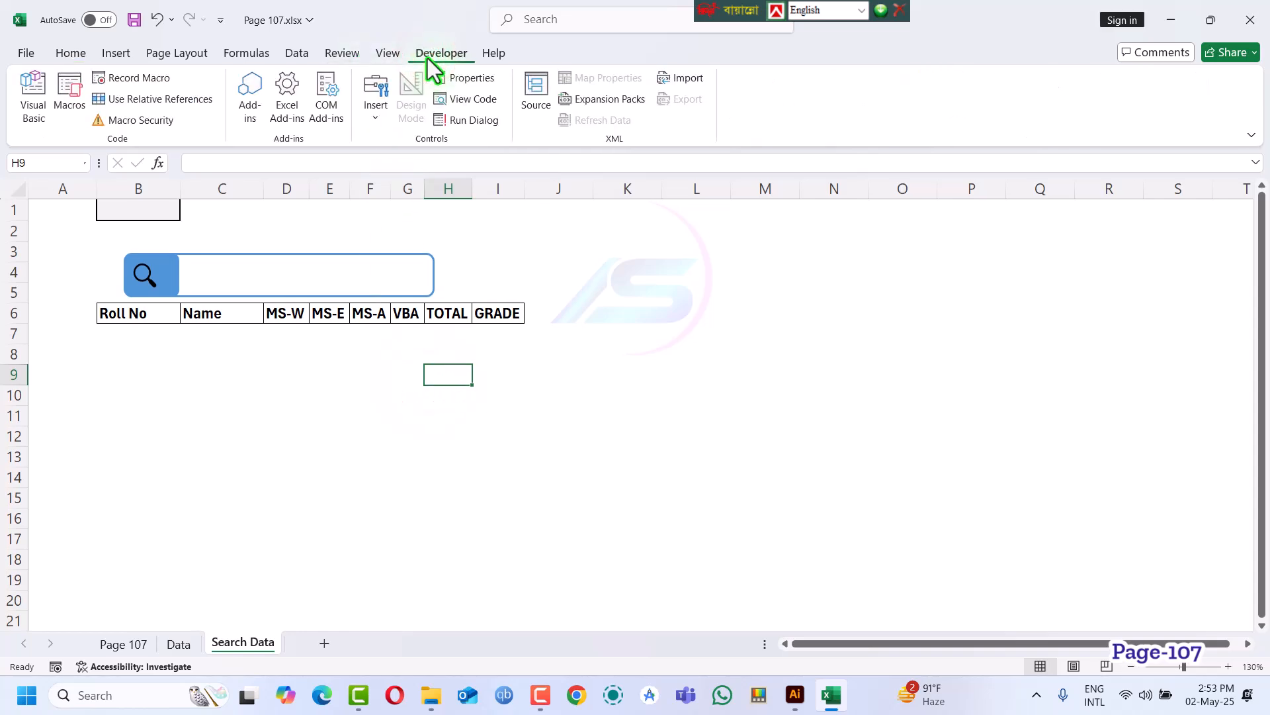
{"action": "left_click", "coordinate": [368, 121]}
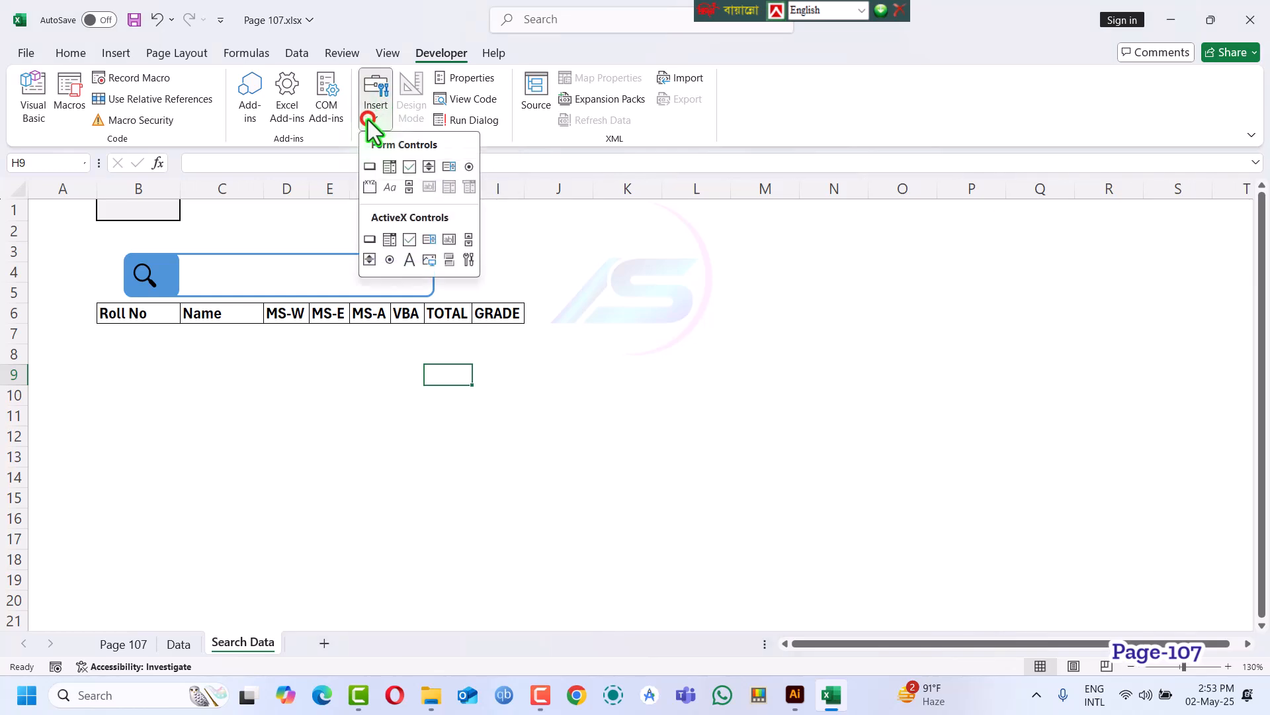
{"action": "left_click", "coordinate": [454, 241]}
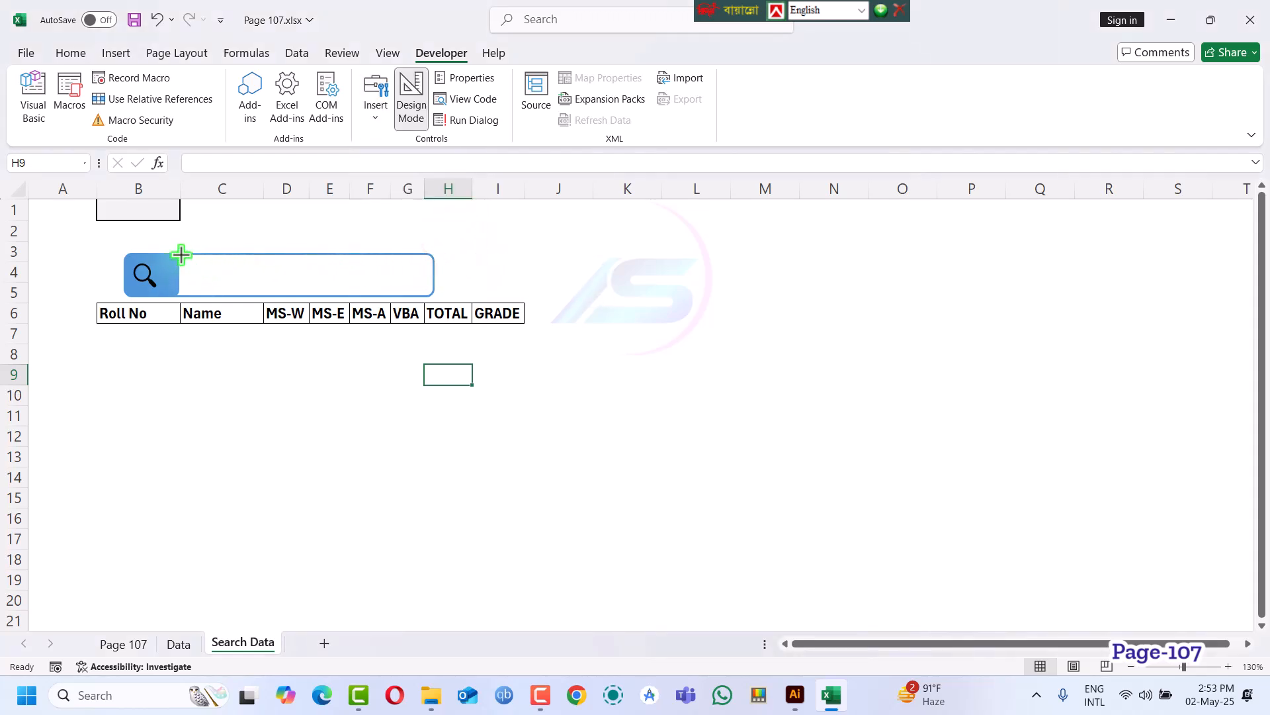
{"action": "left_click_drag", "start_coordinate": [180, 254], "coordinate": [429, 293]}
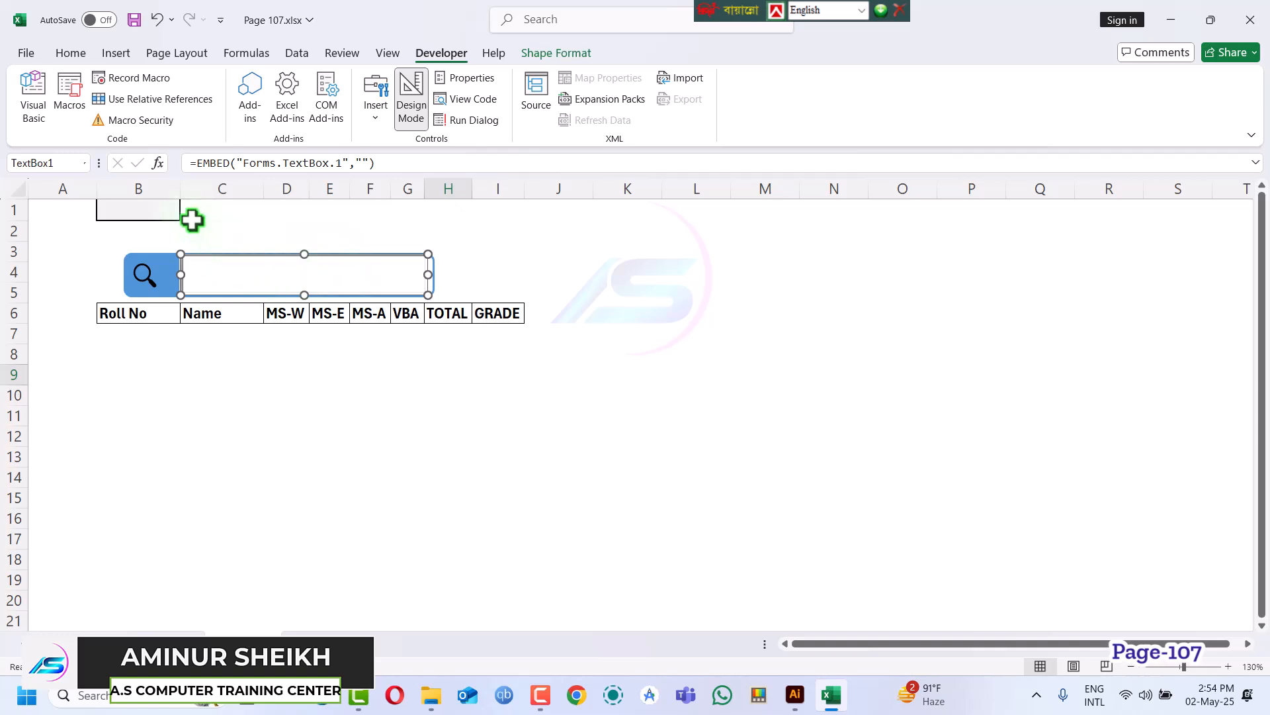
Test the text box by turning Design Mode off, placing the cursor in it, and turning Design Mode back on
{"action": "left_click", "coordinate": [135, 205]}
{"action": "left_click", "coordinate": [227, 269]}
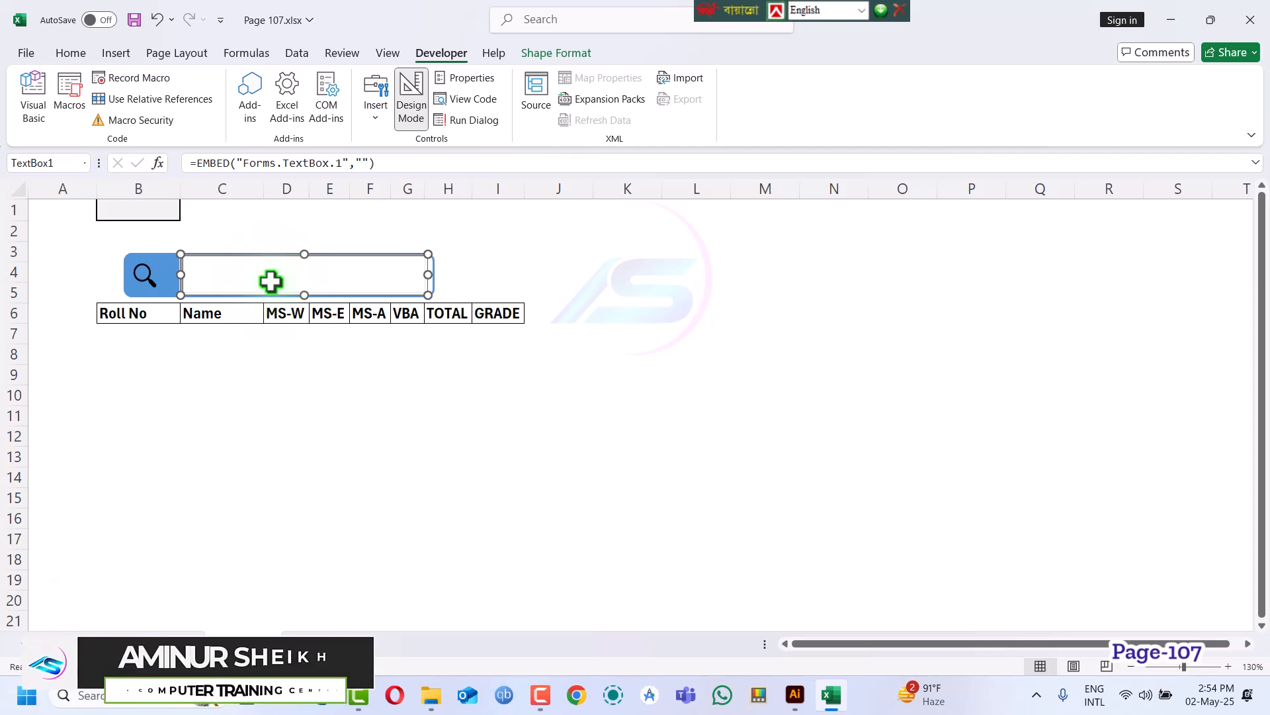
{"action": "left_click", "coordinate": [400, 96]}
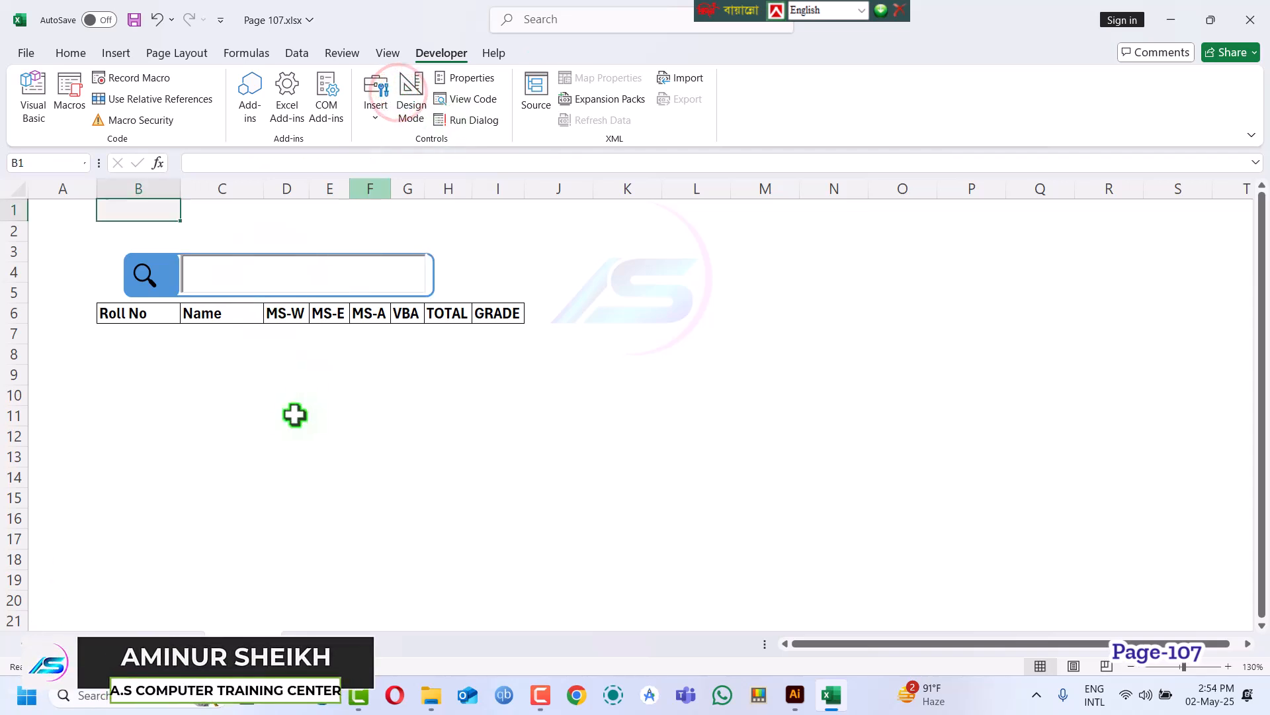
{"action": "left_click", "coordinate": [288, 271]}
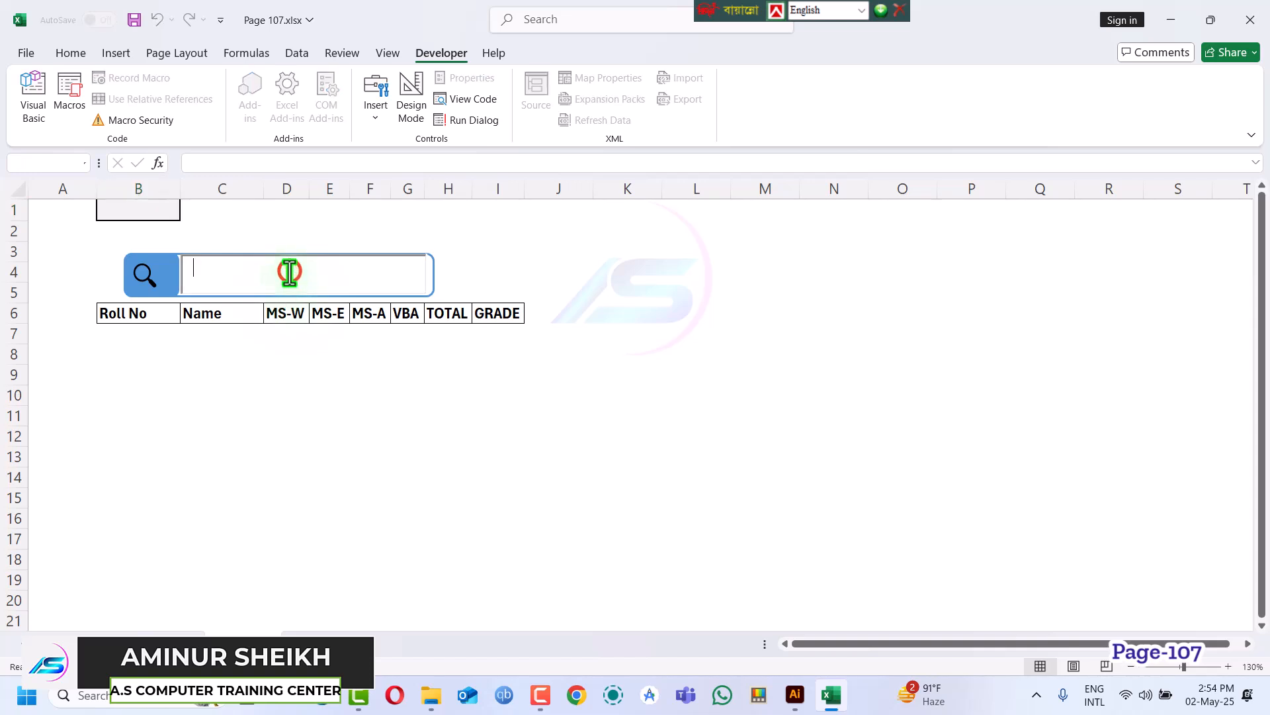
{"action": "left_click", "coordinate": [412, 93]}
Set the LinkedCell property of the search text box to B1 and close its properties
{"action": "left_click", "coordinate": [329, 273]}
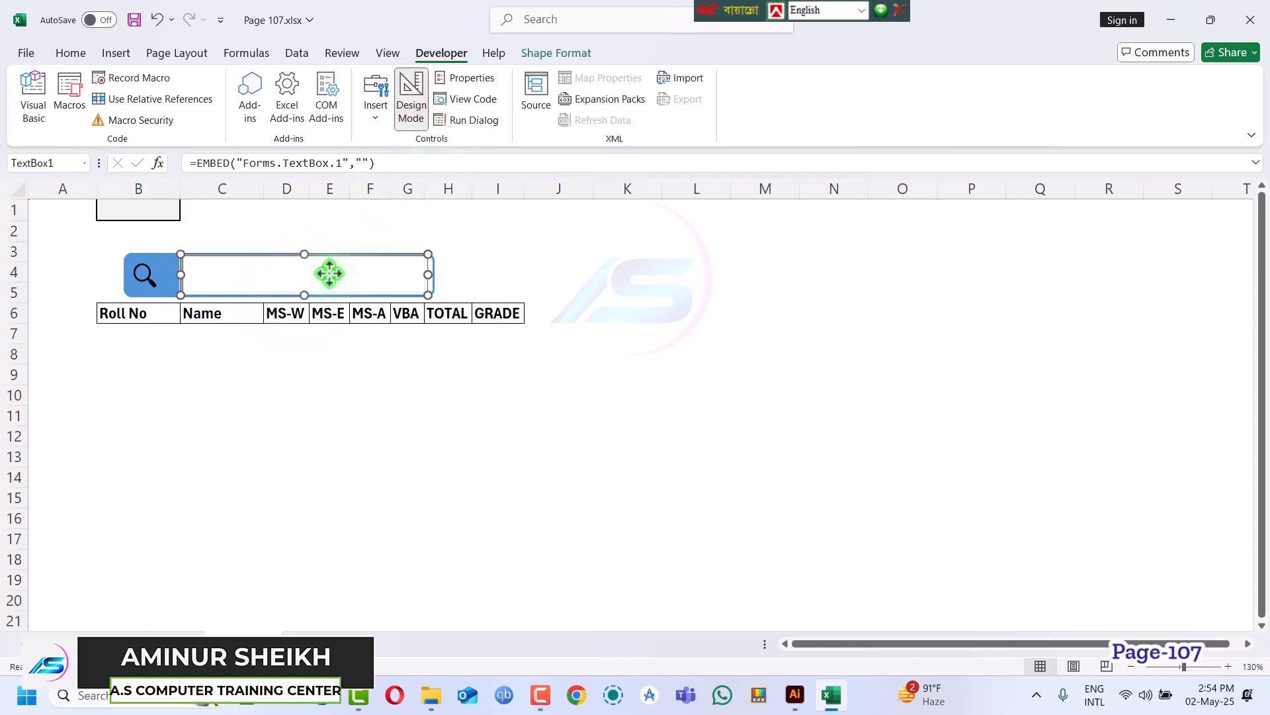
{"action": "left_click", "coordinate": [466, 79]}
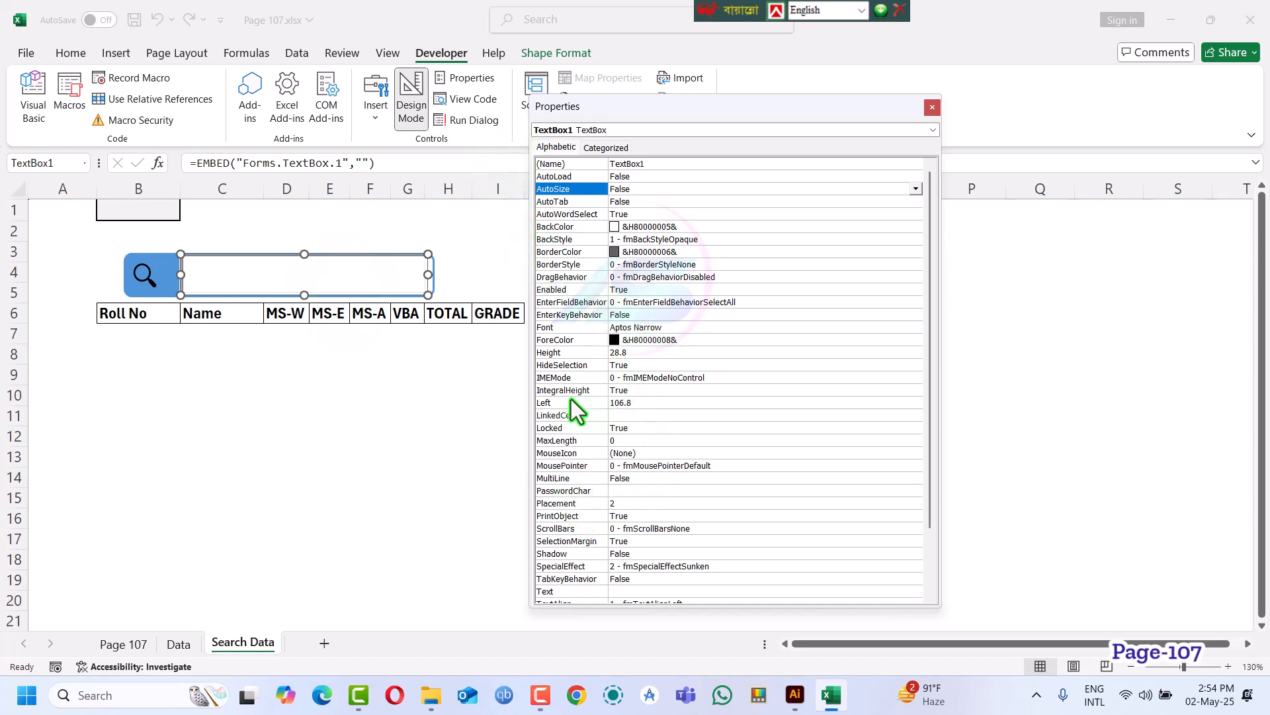
{"action": "left_click", "coordinate": [626, 416]}
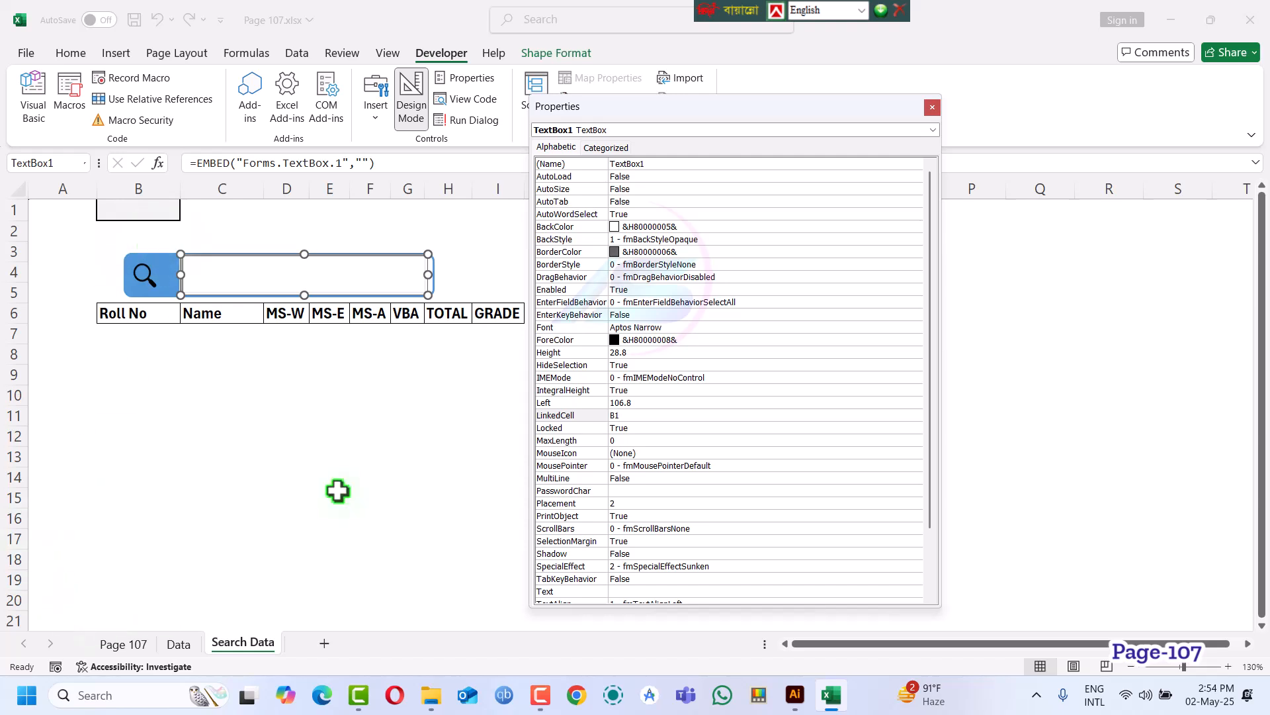
{"action": "left_click", "coordinate": [594, 142]}
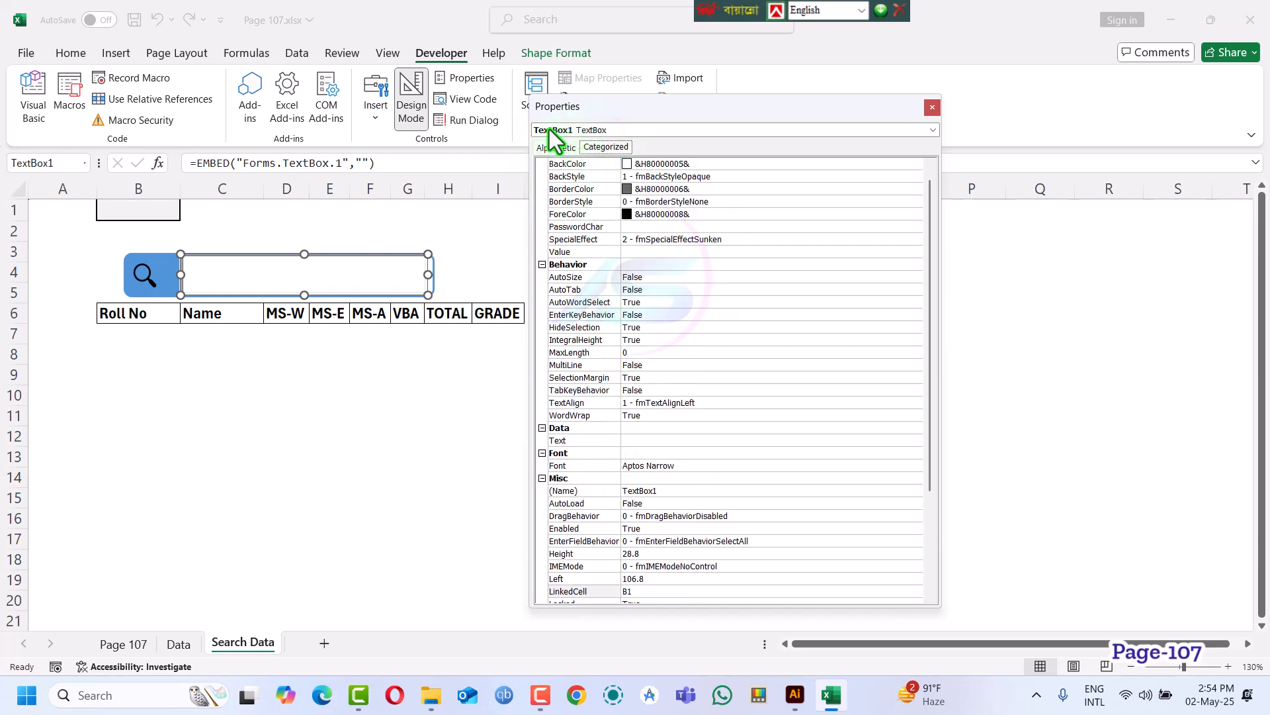
{"action": "left_click", "coordinate": [546, 148]}
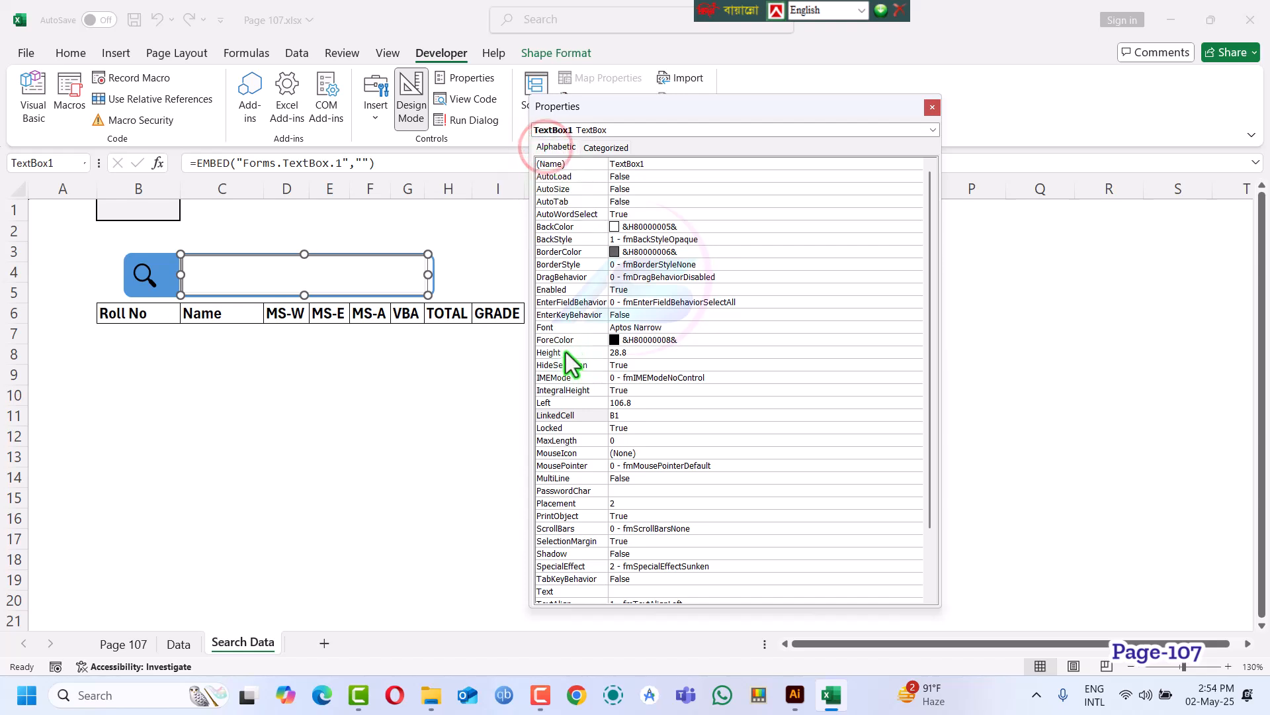
{"action": "left_click_drag", "start_coordinate": [637, 418], "coordinate": [441, 386]}
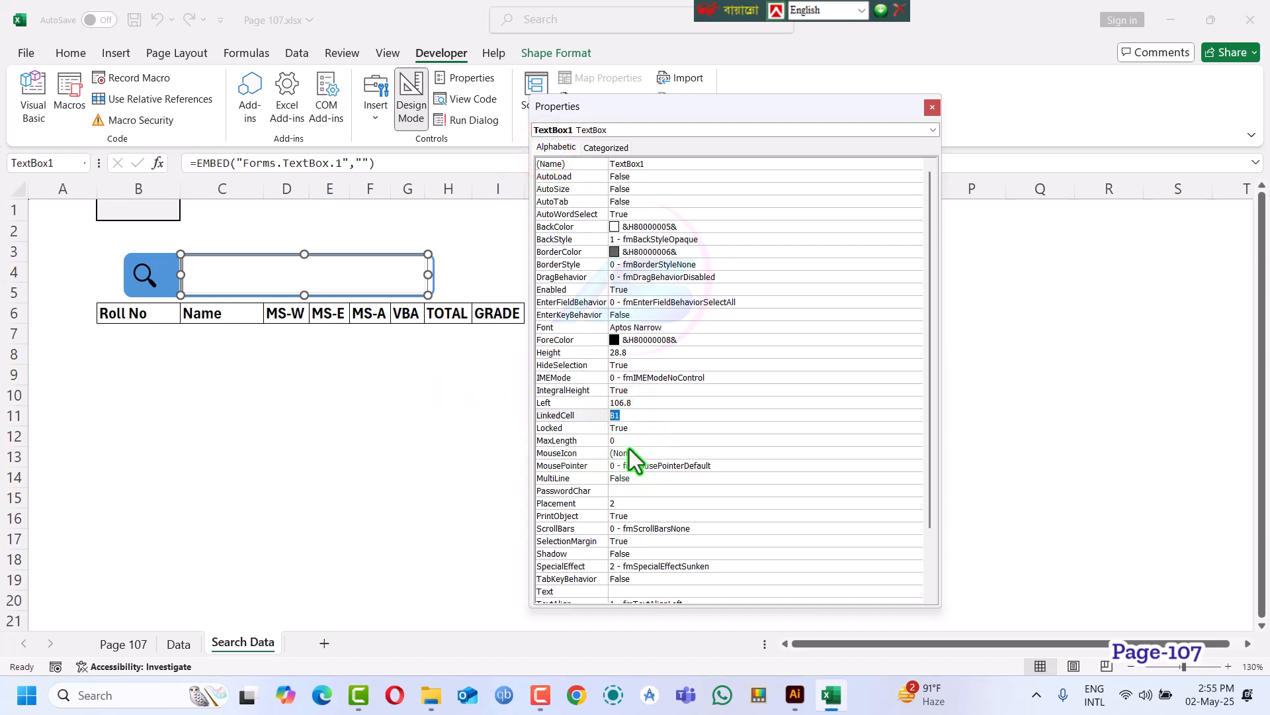
{"action": "left_click", "coordinate": [932, 107]}
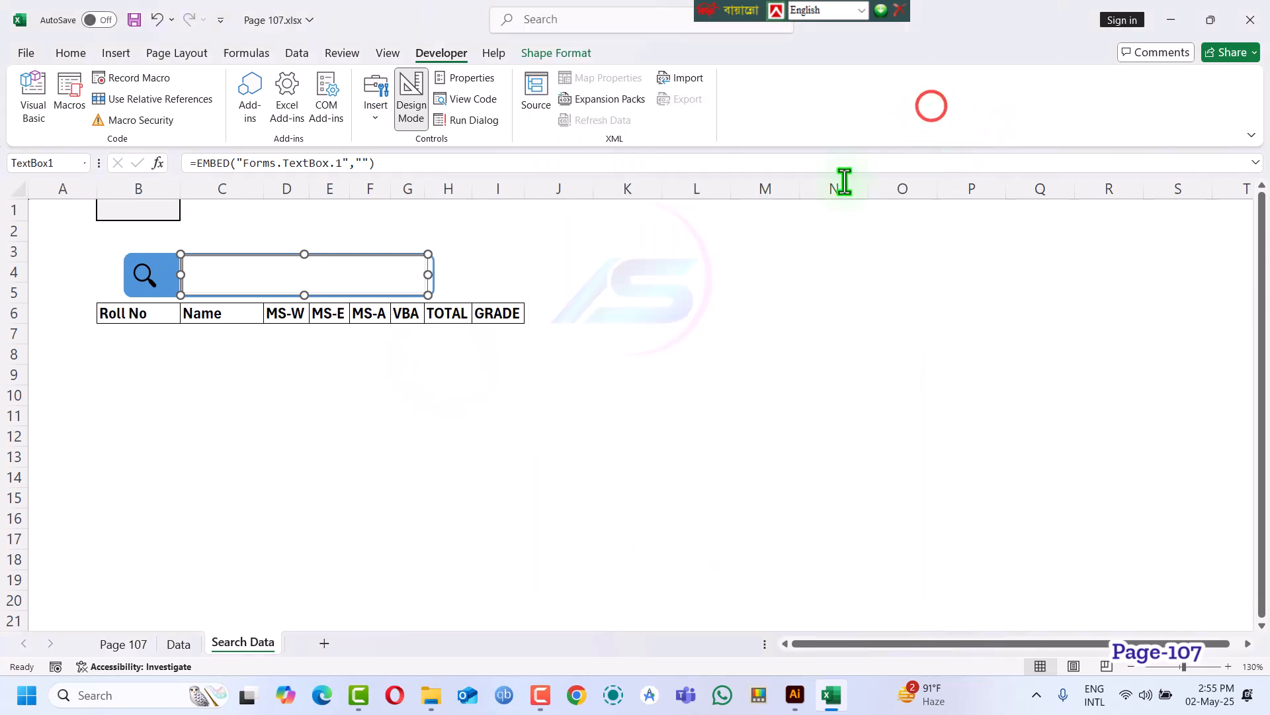
Start a FILTER formula in cell B7 with Table1 as its array argument
{"action": "left_click", "coordinate": [192, 361]}
{"action": "left_click", "coordinate": [129, 331]}
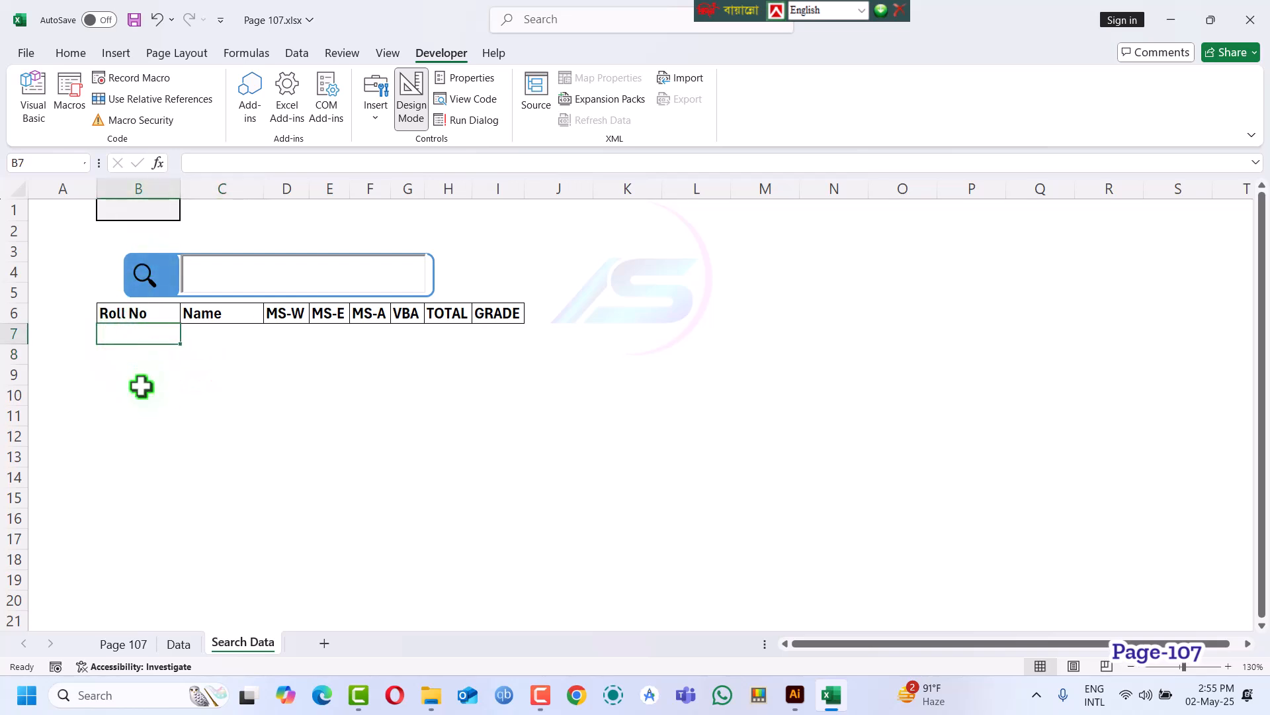
{"action": "type", "text": "="}
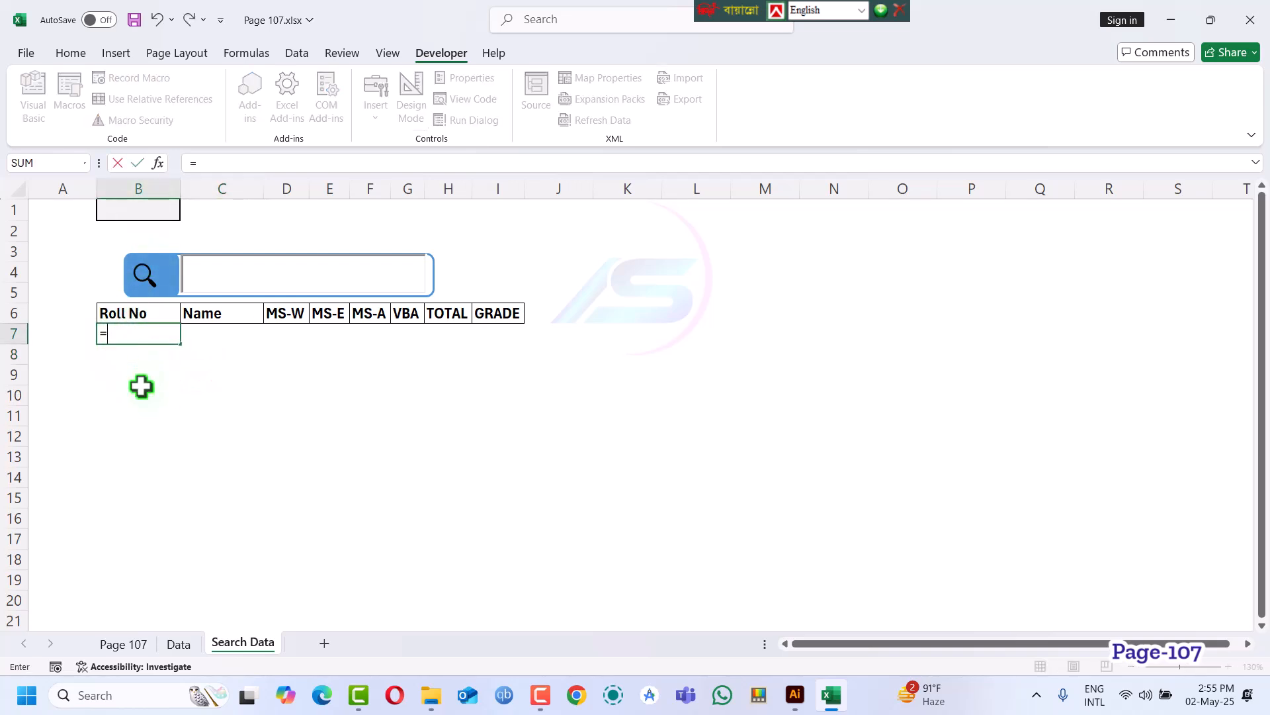
{"action": "type", "text": "i"}
{"action": "key", "text": "BackSpace"}
{"action": "type", "text": "fi"}
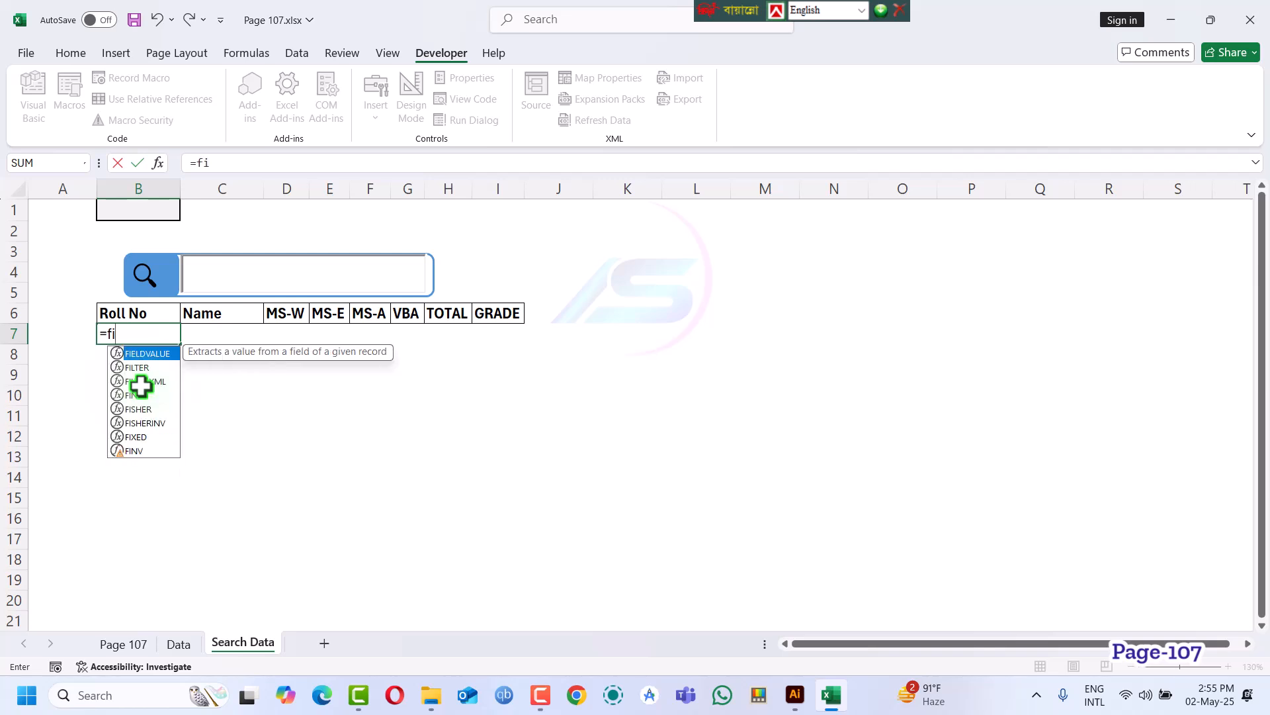
{"action": "key", "text": "Down"}
{"action": "key", "text": "Tab"}
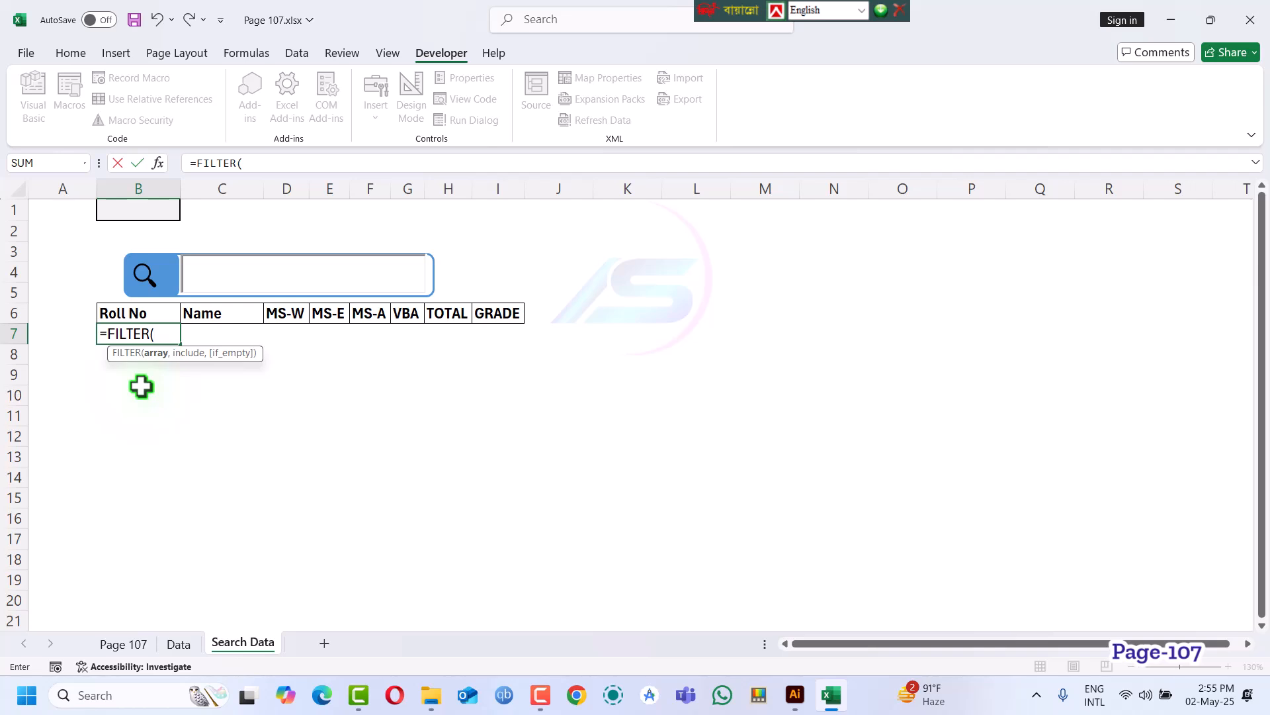
{"action": "type", "text": "ta"}
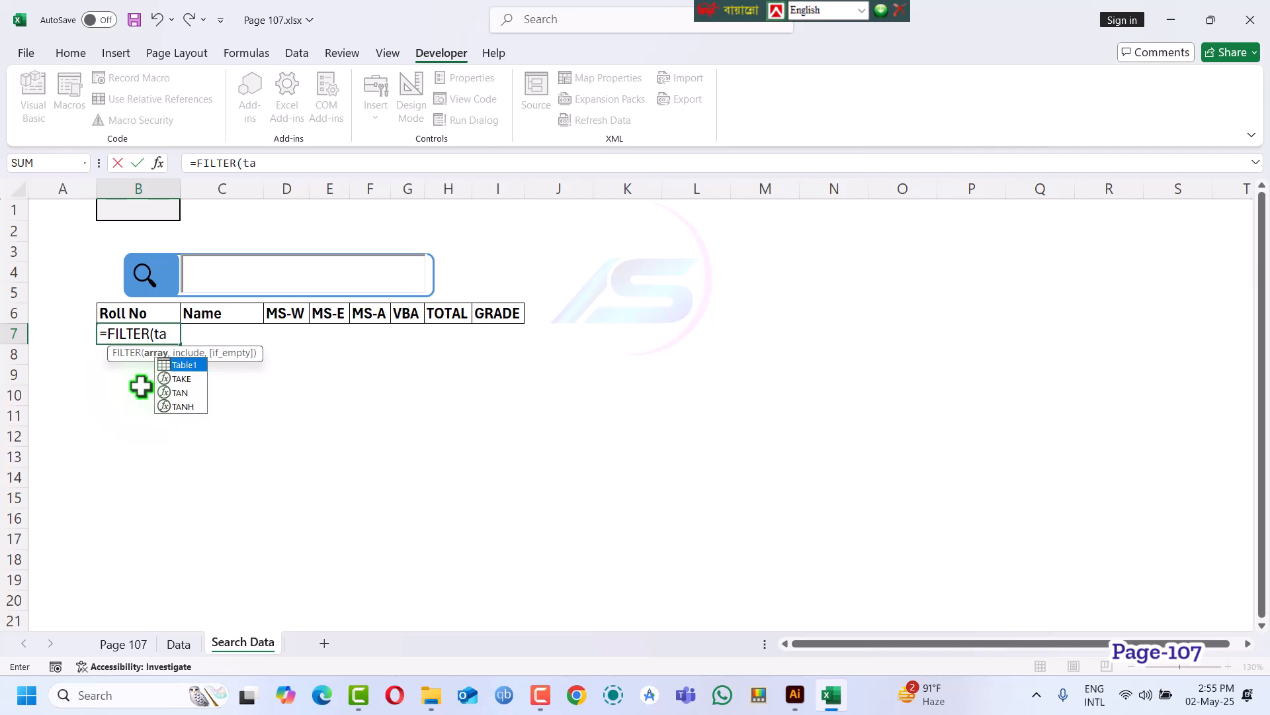
{"action": "key", "text": "Tab"}
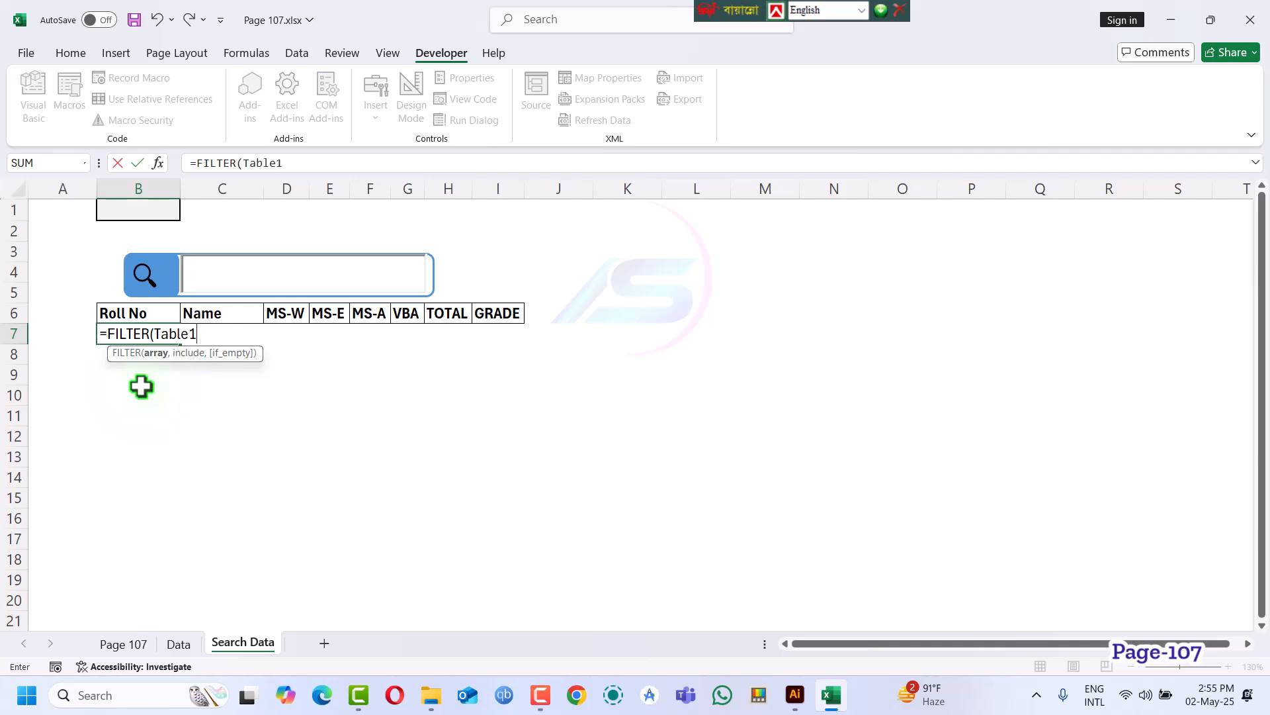
Keep the unfinished B7 formula as text while checking the marks table's name on the Data sheet, and return to Search Data
{"action": "left_click", "coordinate": [192, 165]}
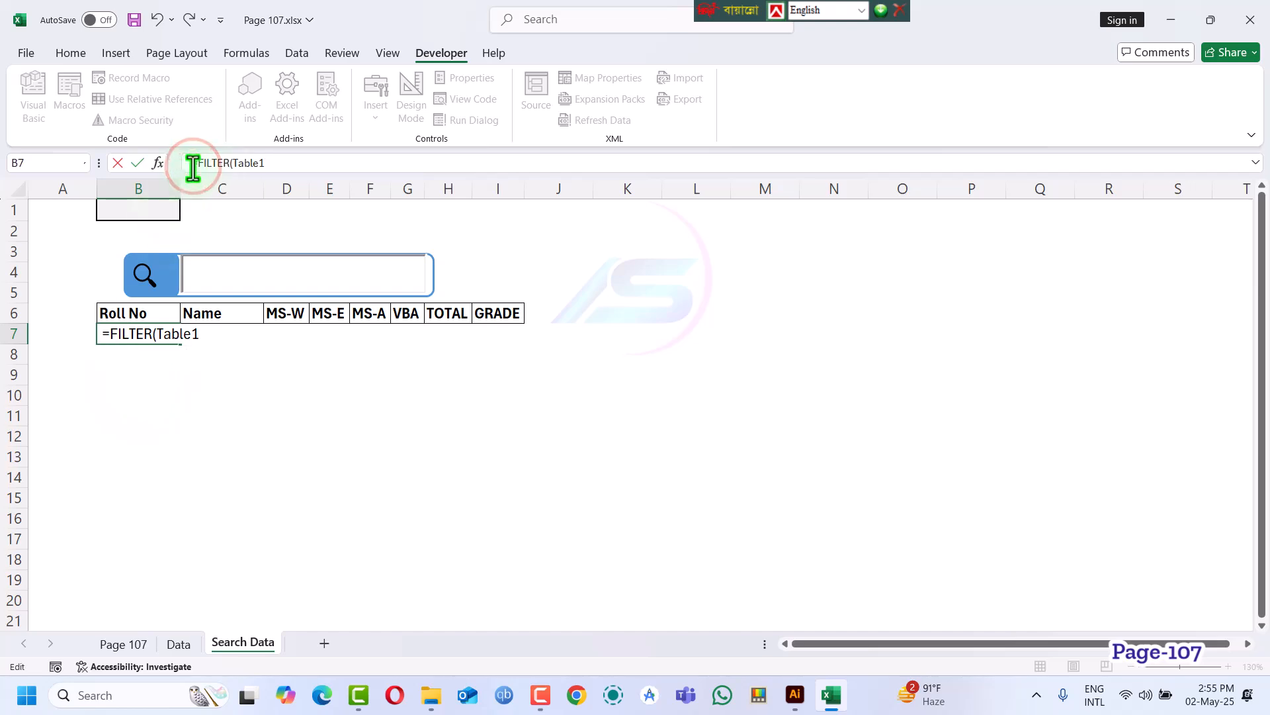
{"action": "left_click", "coordinate": [183, 645]}
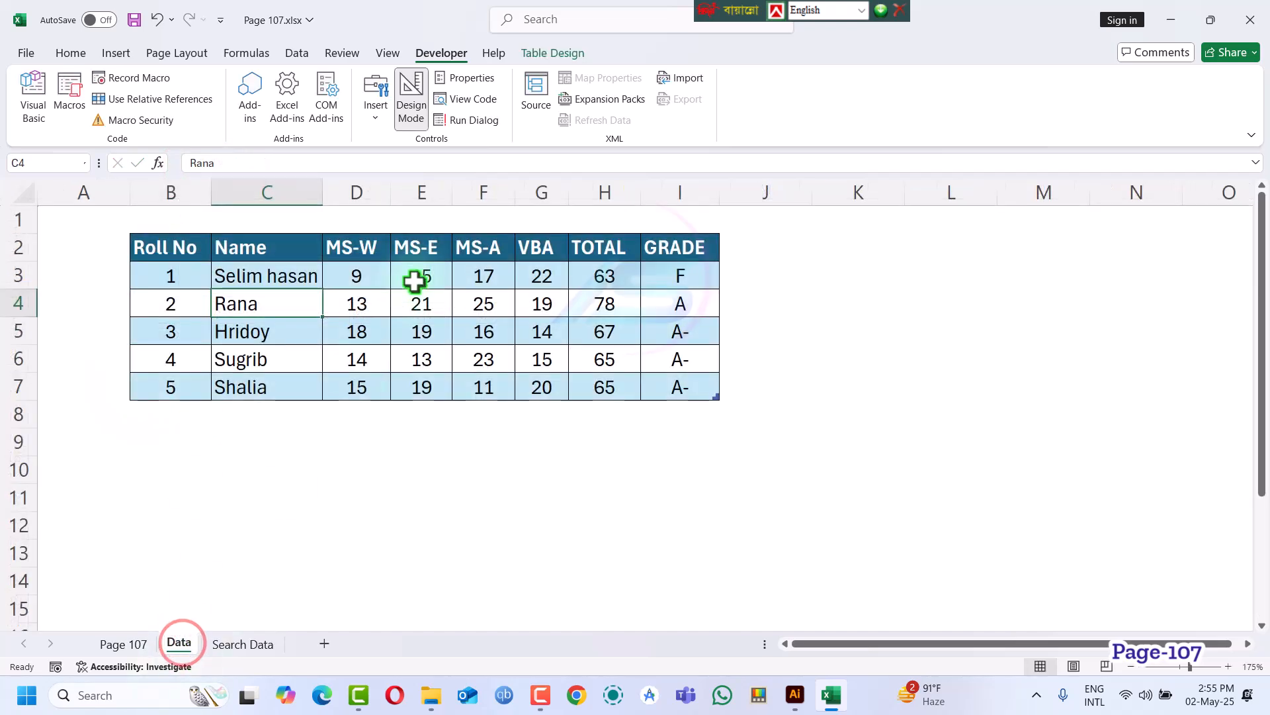
{"action": "left_click", "coordinate": [412, 306]}
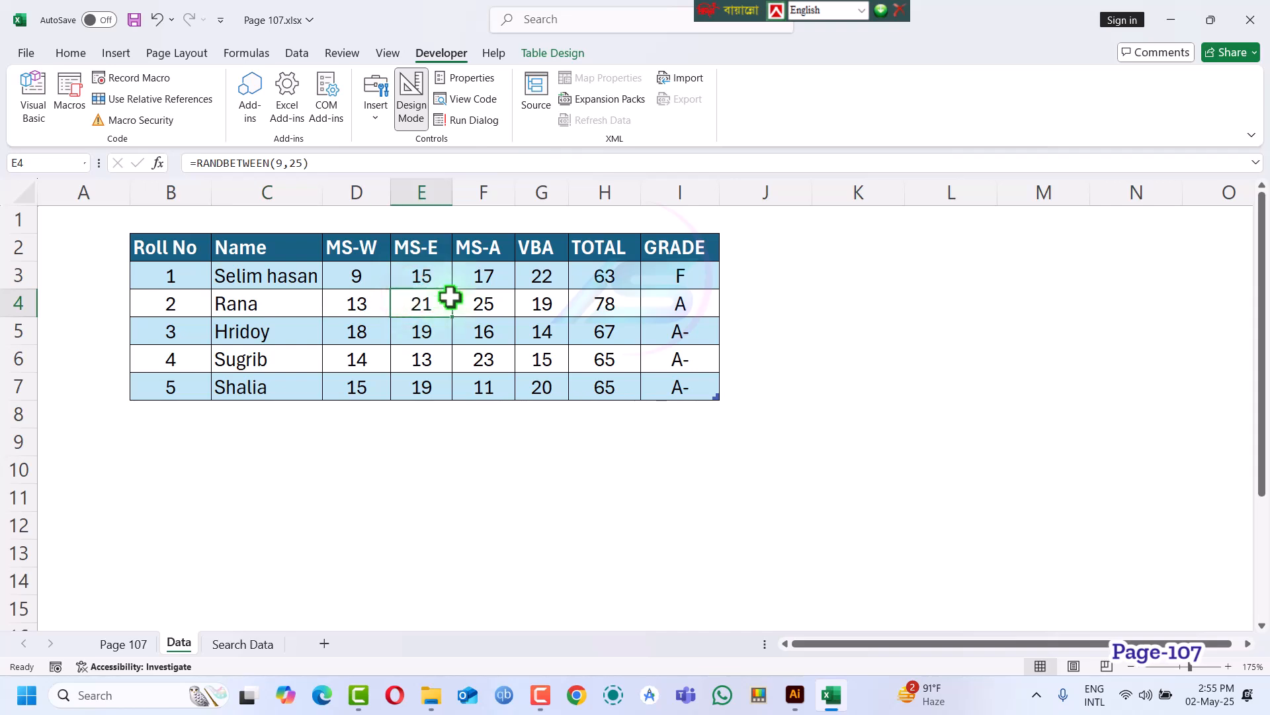
{"action": "left_click", "coordinate": [543, 53]}
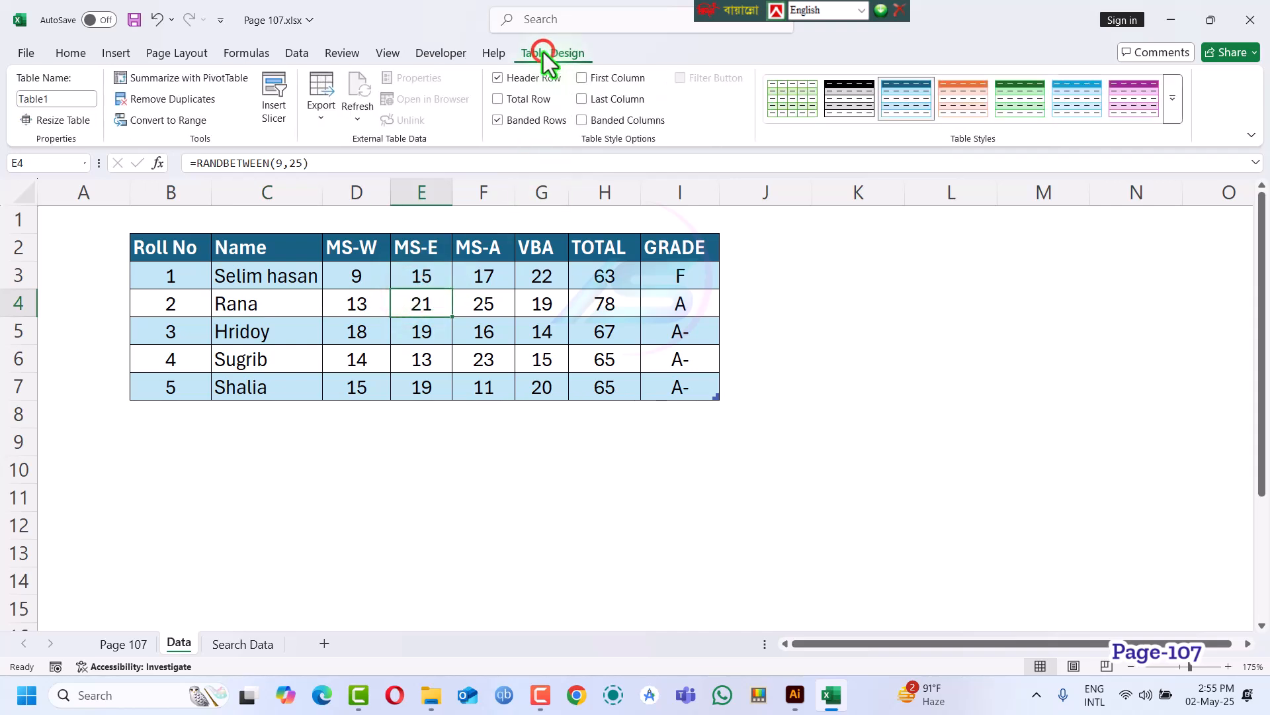
{"action": "left_click", "coordinate": [51, 98]}
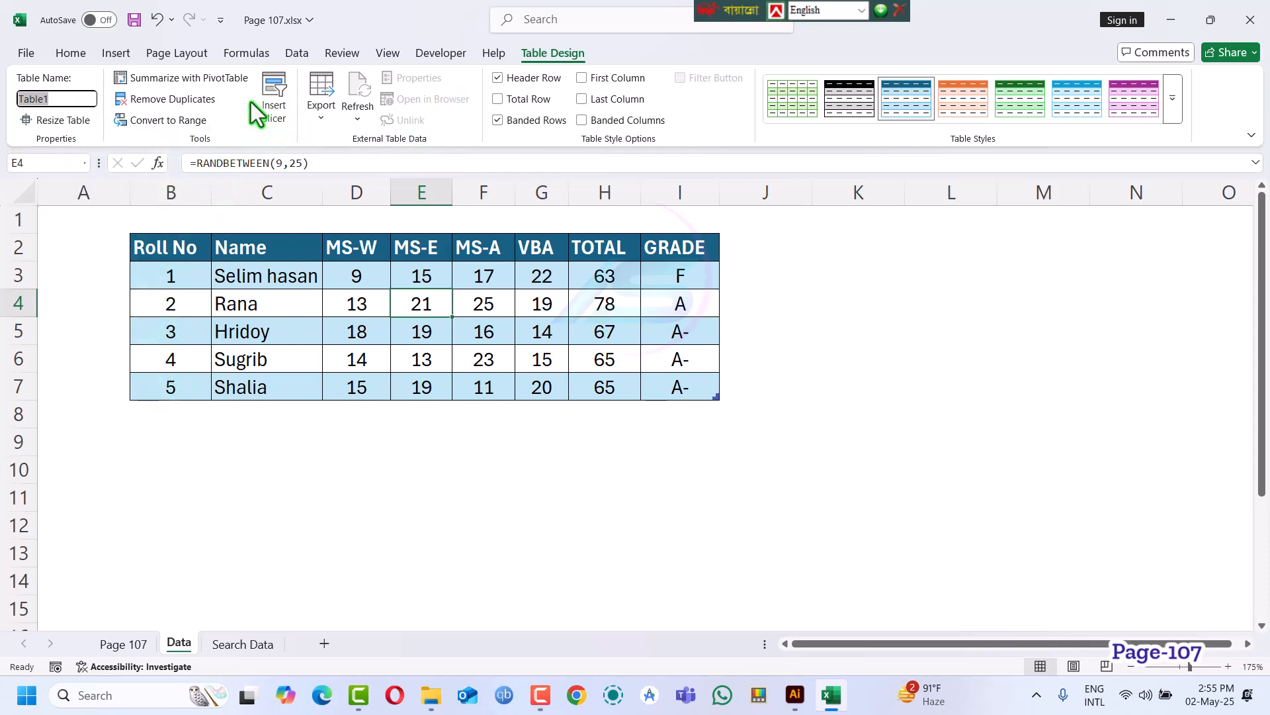
{"action": "left_click", "coordinate": [243, 644]}
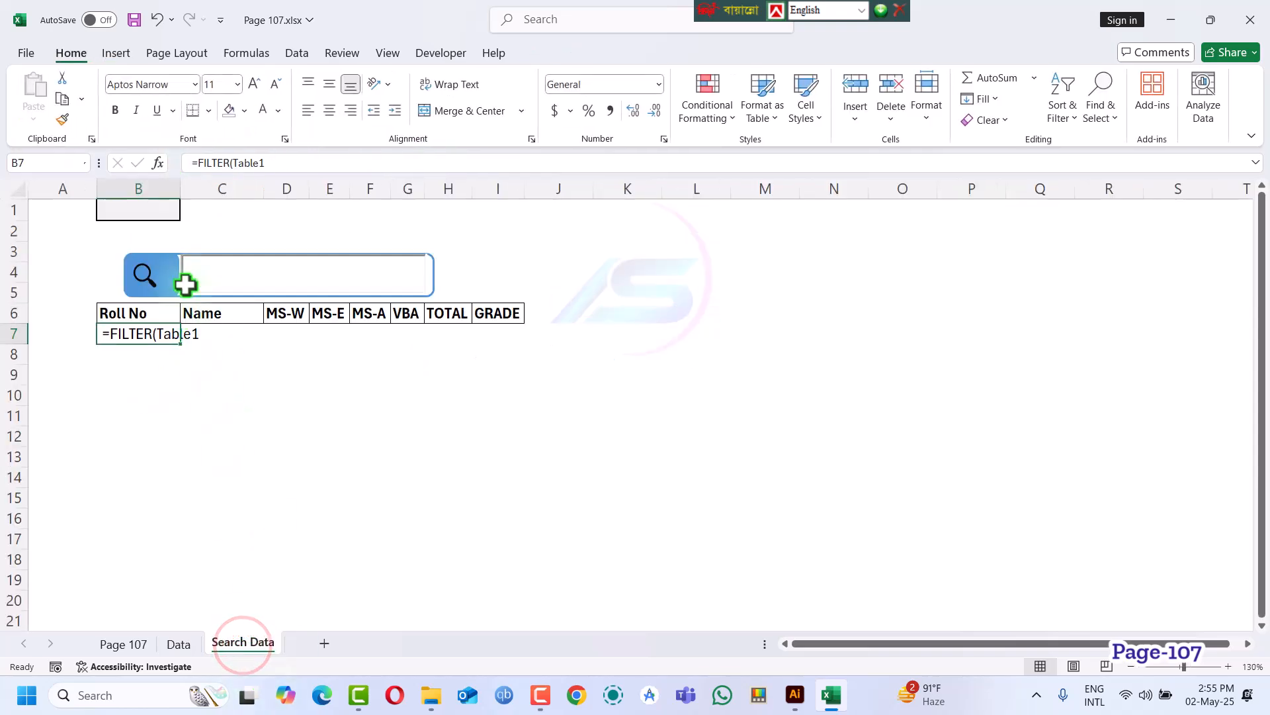
Turn the B7 text back into a live formula and begin FILTER's include argument with the ISNUMBER function
{"action": "left_click", "coordinate": [191, 163]}
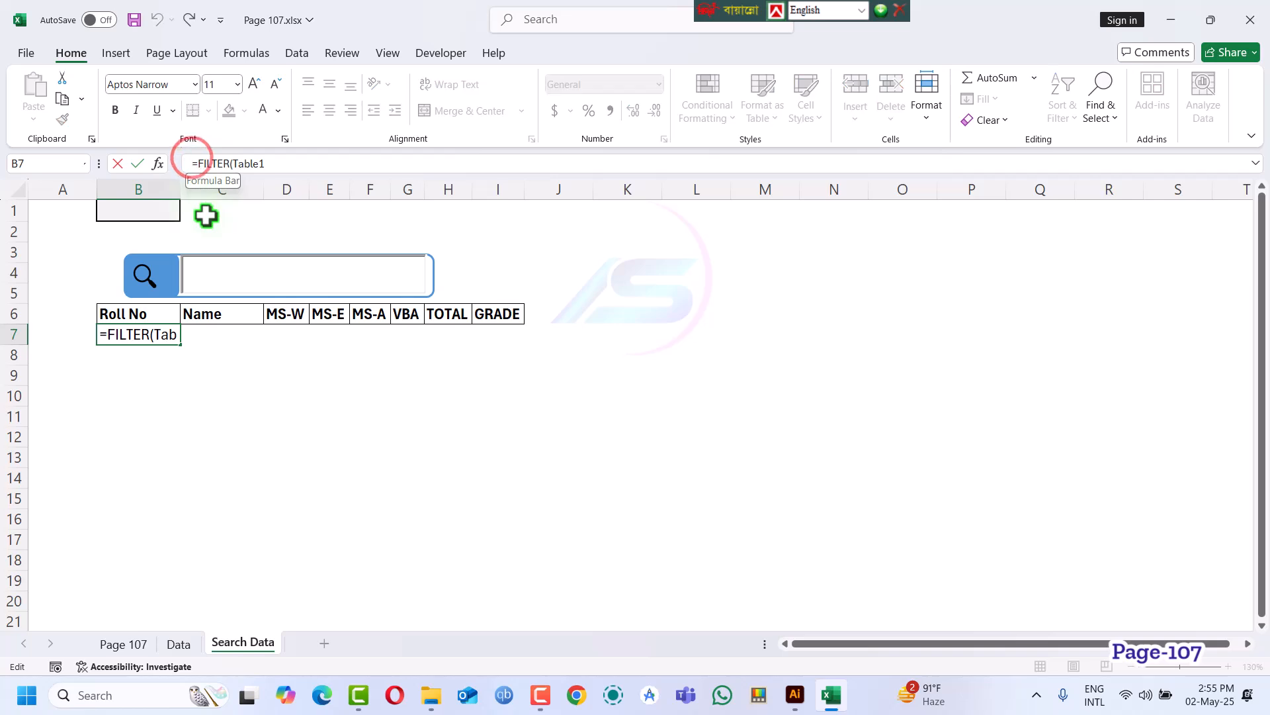
{"action": "left_click", "coordinate": [287, 165]}
{"action": "type", "text": ","}
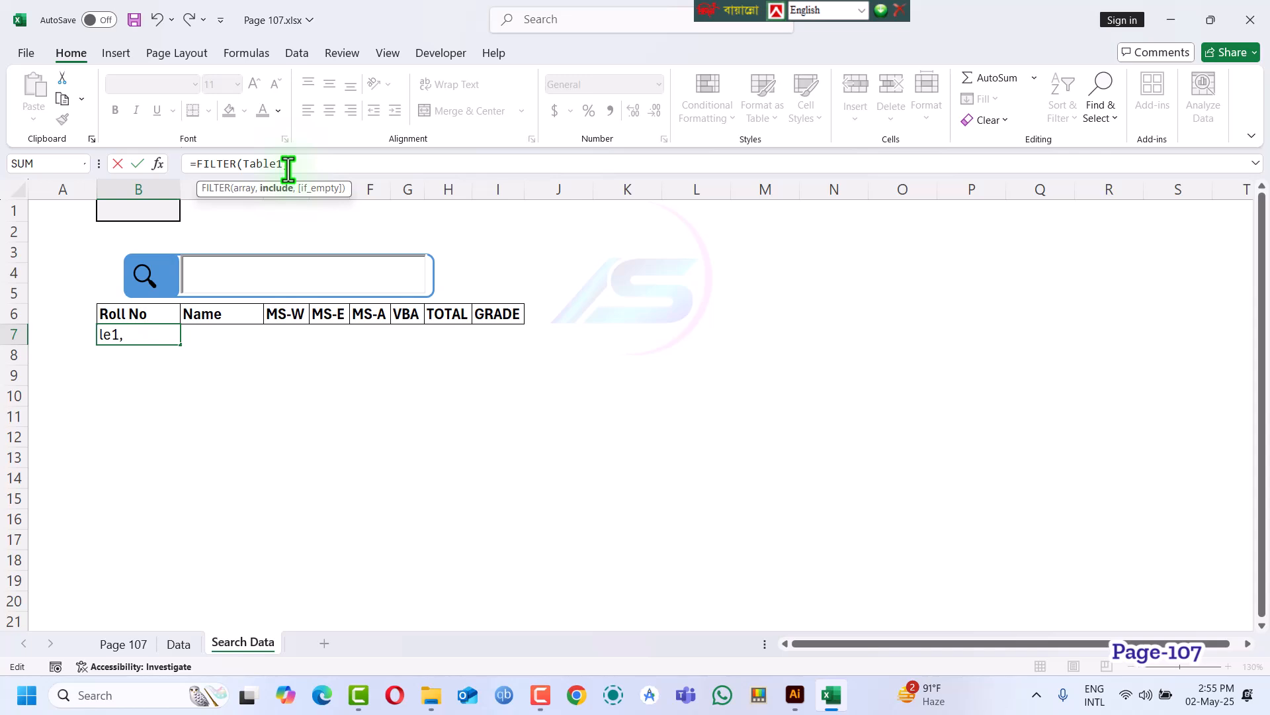
{"action": "type", "text": "is"}
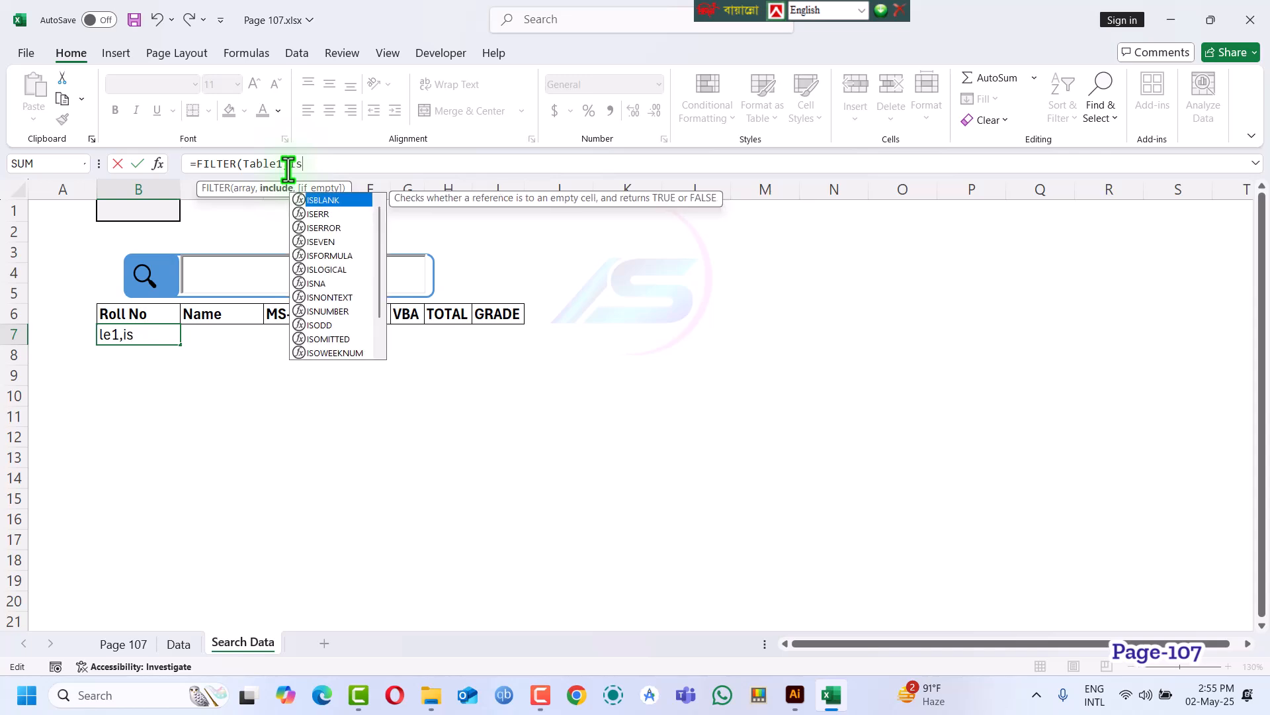
{"action": "key", "text": "Down"}
{"action": "key", "text": "Down"}
{"action": "key", "text": "Down"}
{"action": "key", "text": "Down"}
{"action": "key", "text": "Down"}
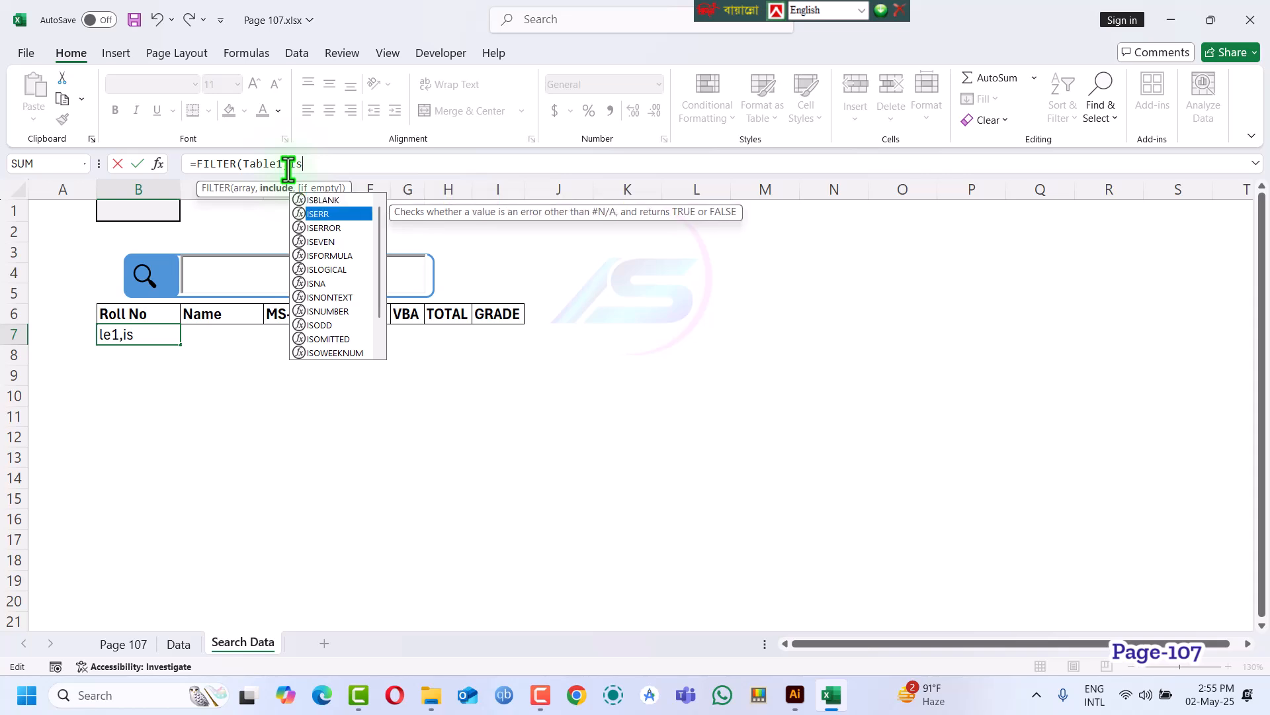
{"action": "key", "text": "Down"}
{"action": "key", "text": "Down"}
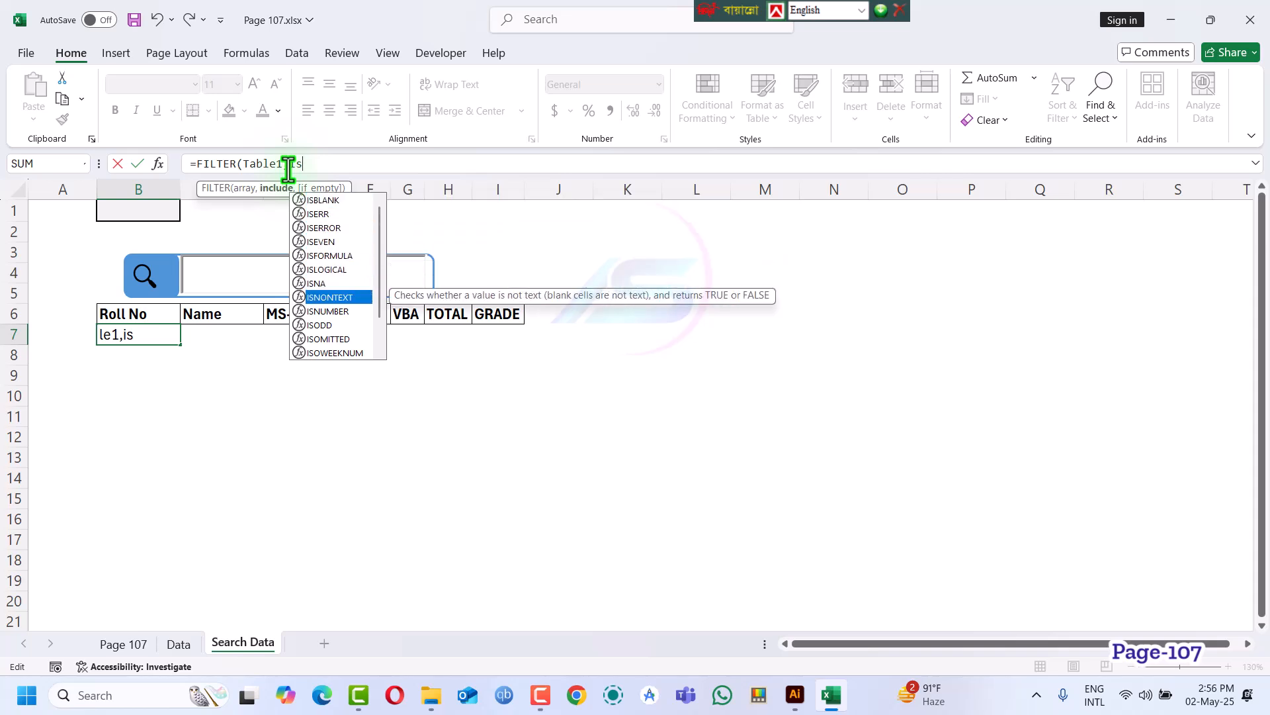
{"action": "key", "text": "Down"}
{"action": "key", "text": "Down"}
{"action": "key", "text": "Up"}
{"action": "key", "text": "Up"}
{"action": "key", "text": "Up"}
{"action": "key", "text": "Up"}
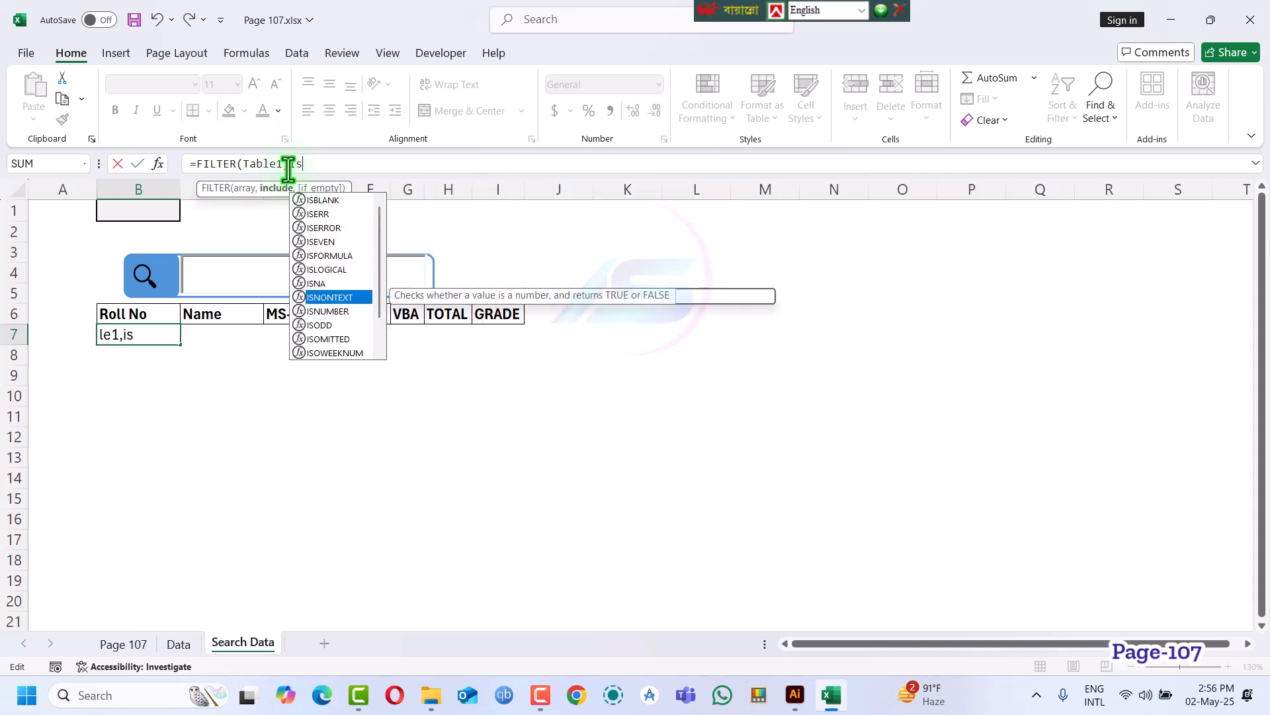
{"action": "key", "text": "Up"}
{"action": "type", "text": "nu"}
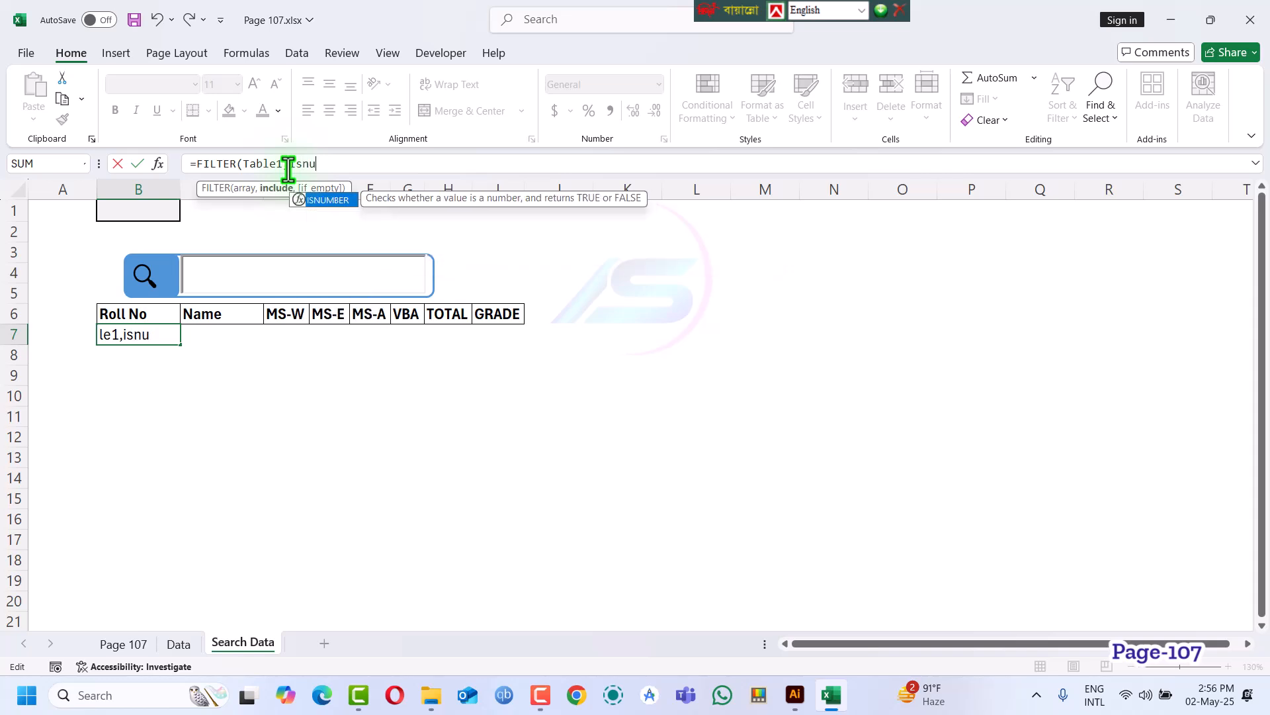
{"action": "key", "text": "Tab"}
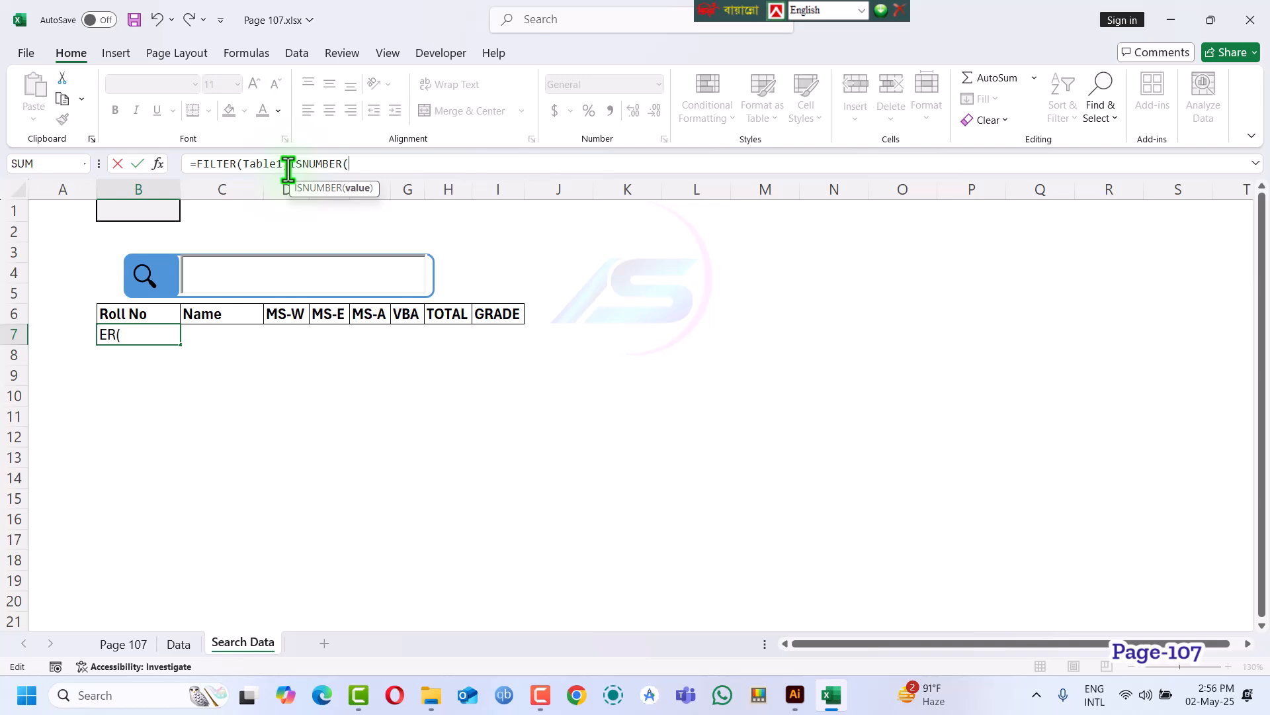
Nest SEARCH(B1,Table1[Name]) inside ISNUMBER and close both functions
{"action": "type", "text": "ser"}
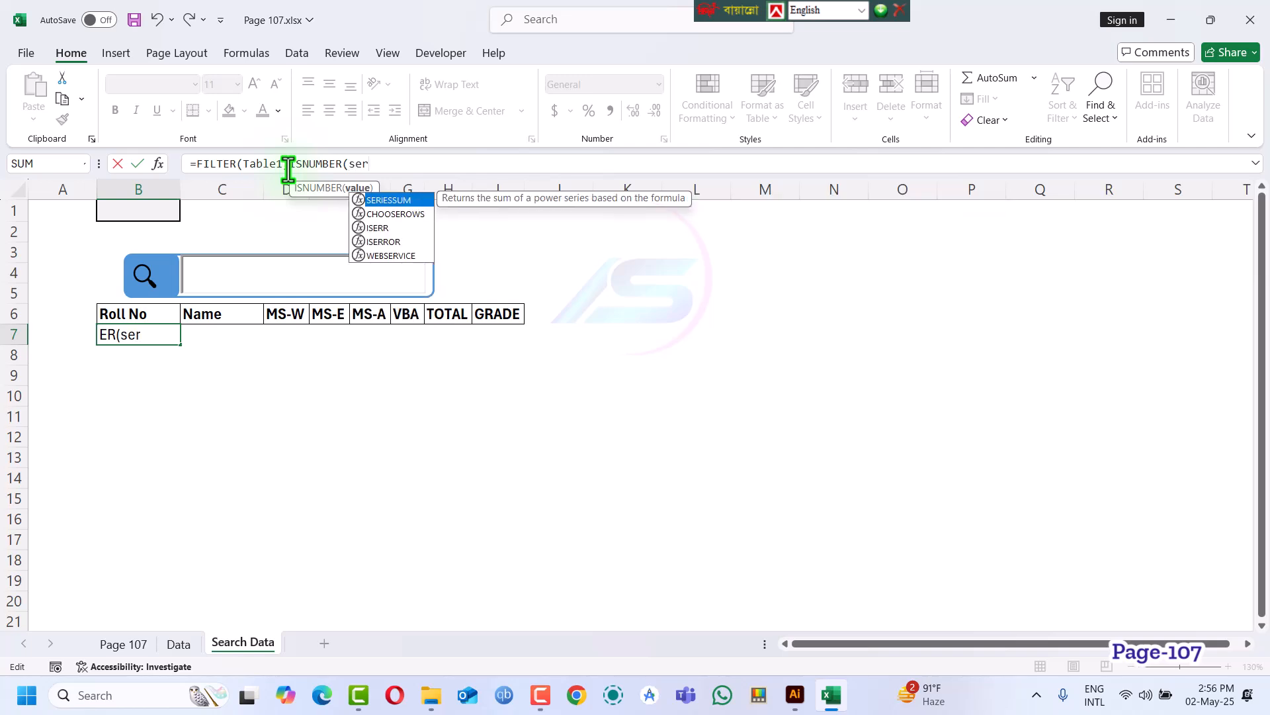
{"action": "key", "text": "BackSpace"}
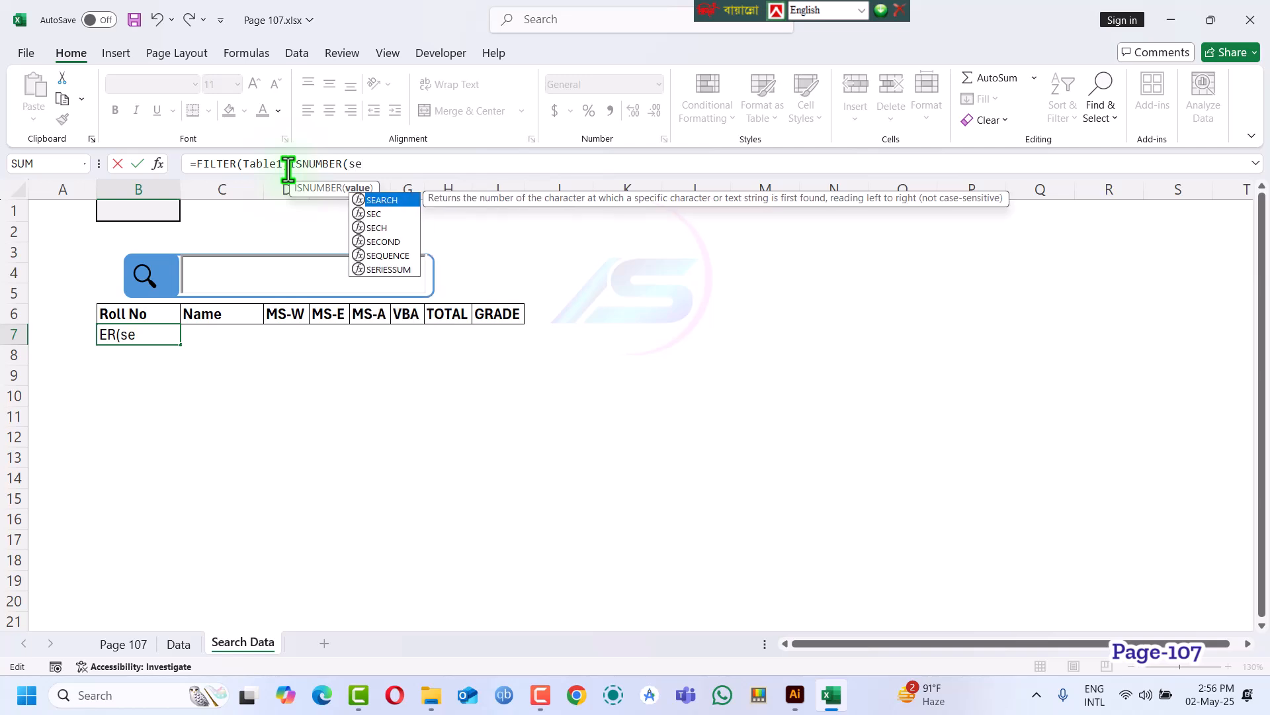
{"action": "key", "text": "Tab"}
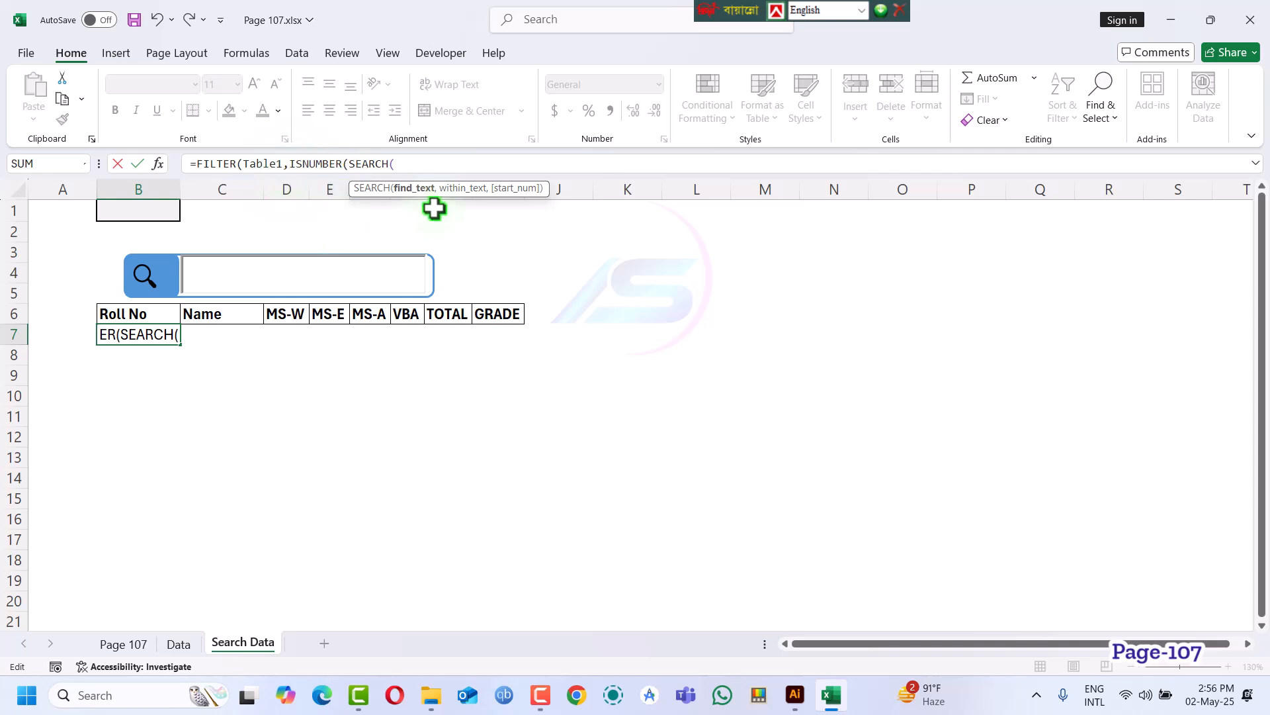
{"action": "left_click", "coordinate": [136, 213]}
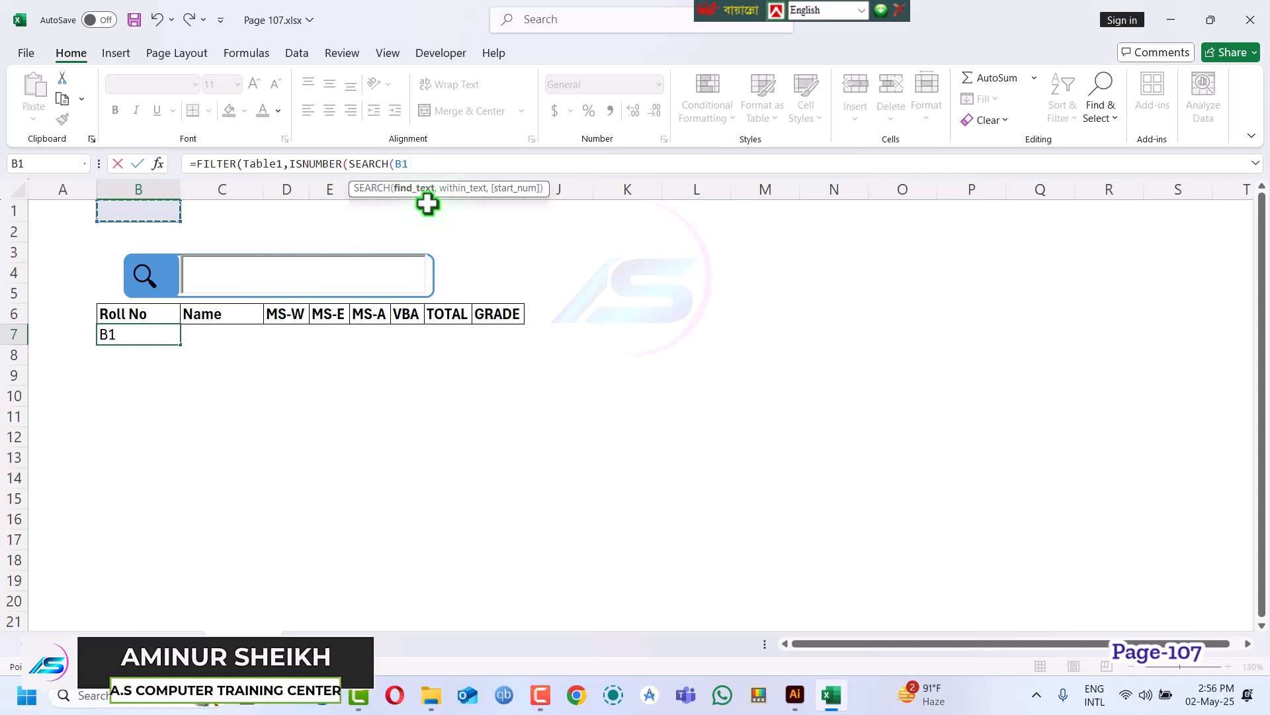
{"action": "type", "text": ","}
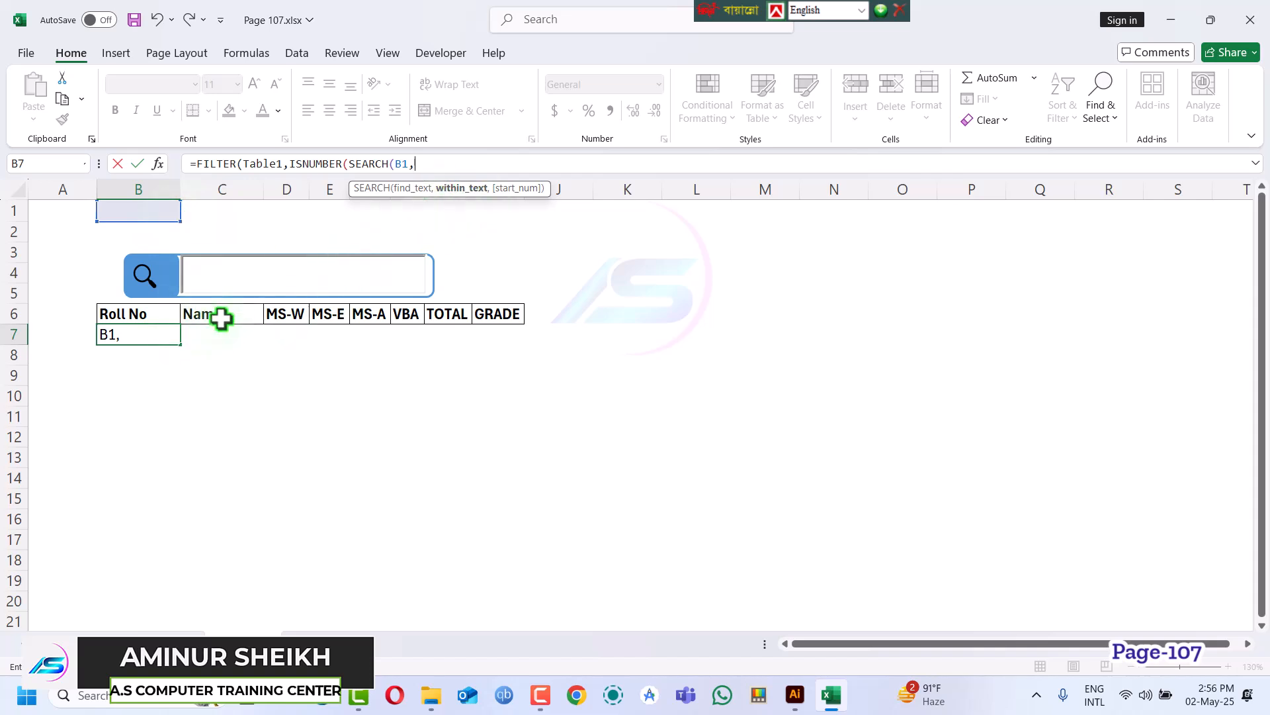
{"action": "type", "text": "ta"}
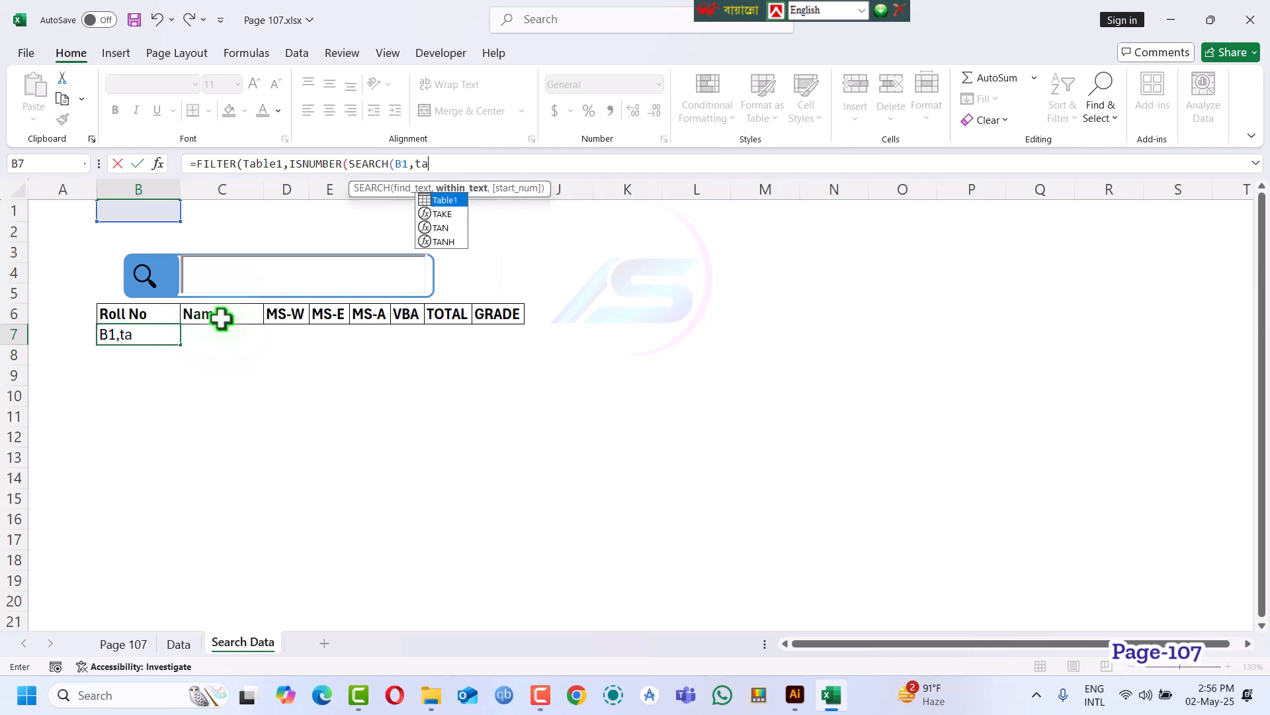
{"action": "key", "text": "Tab"}
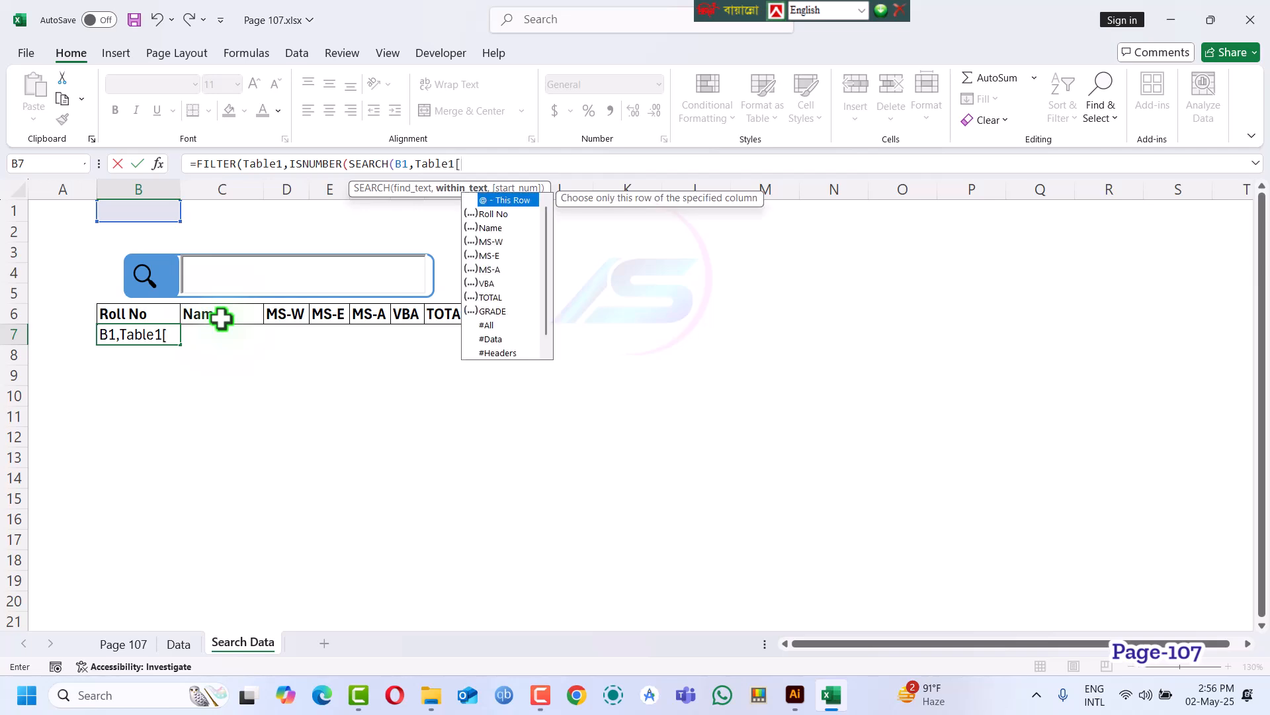
{"action": "left_click", "coordinate": [491, 228]}
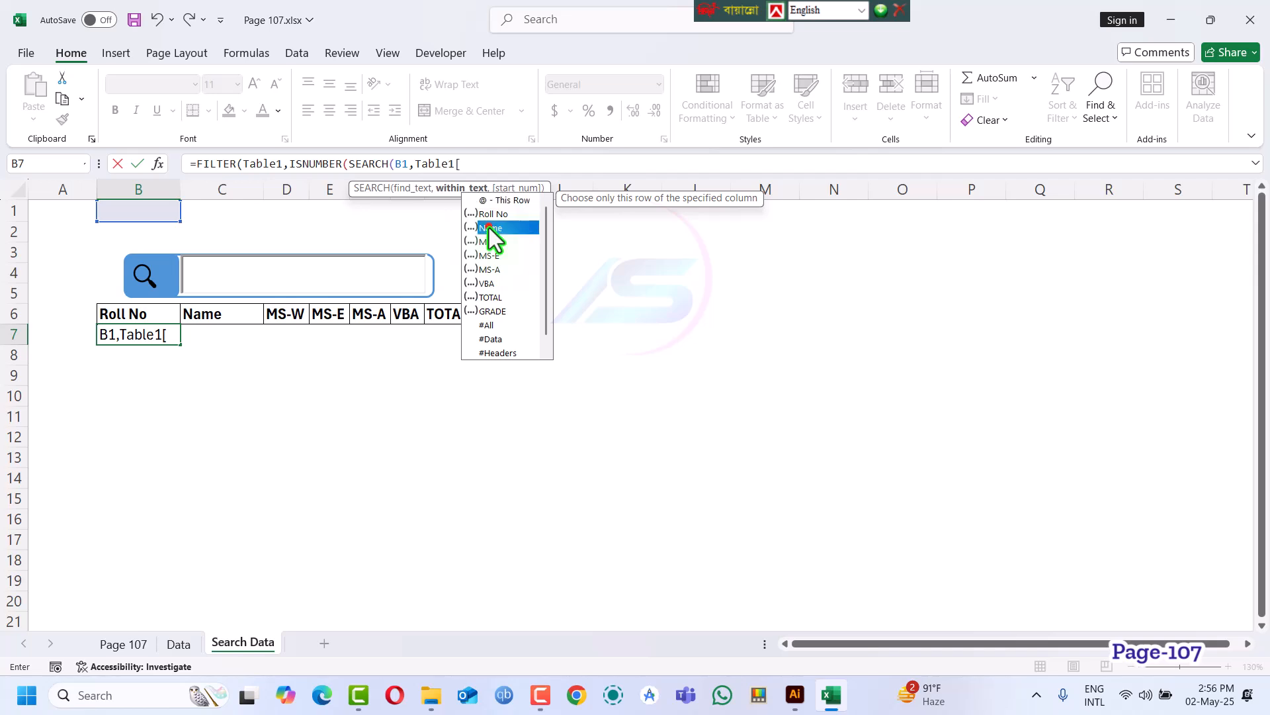
{"action": "double_click", "coordinate": [489, 228]}
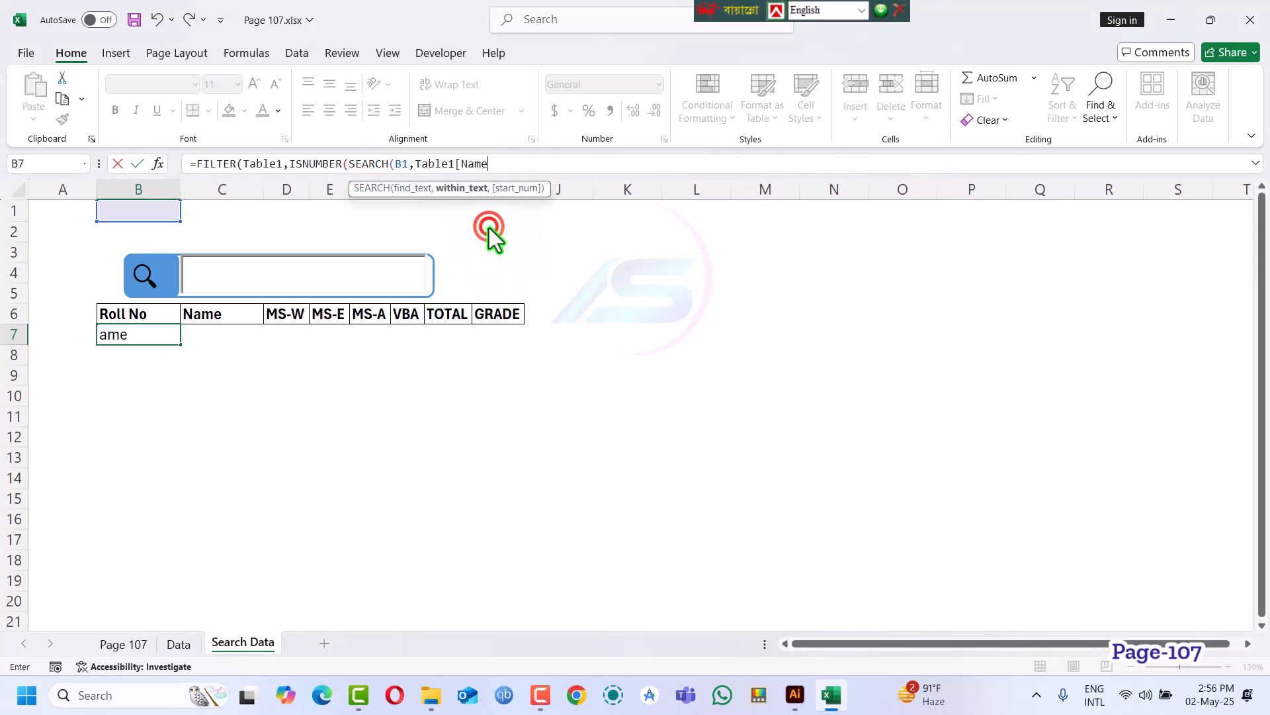
{"action": "type", "text": "]))"}
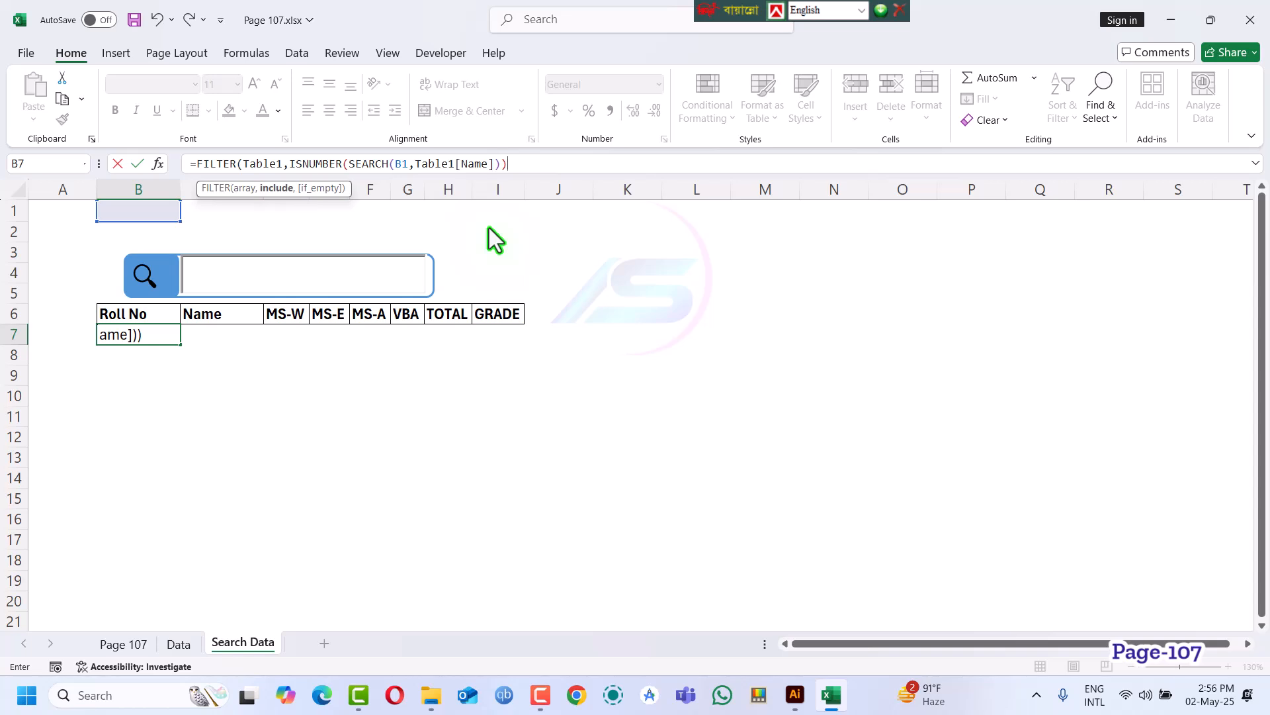
Finish the FILTER formula with the condition =TRUE and "No Data" as the if_empty text, accepting the suggested correction
{"action": "type", "text": "=tru"}
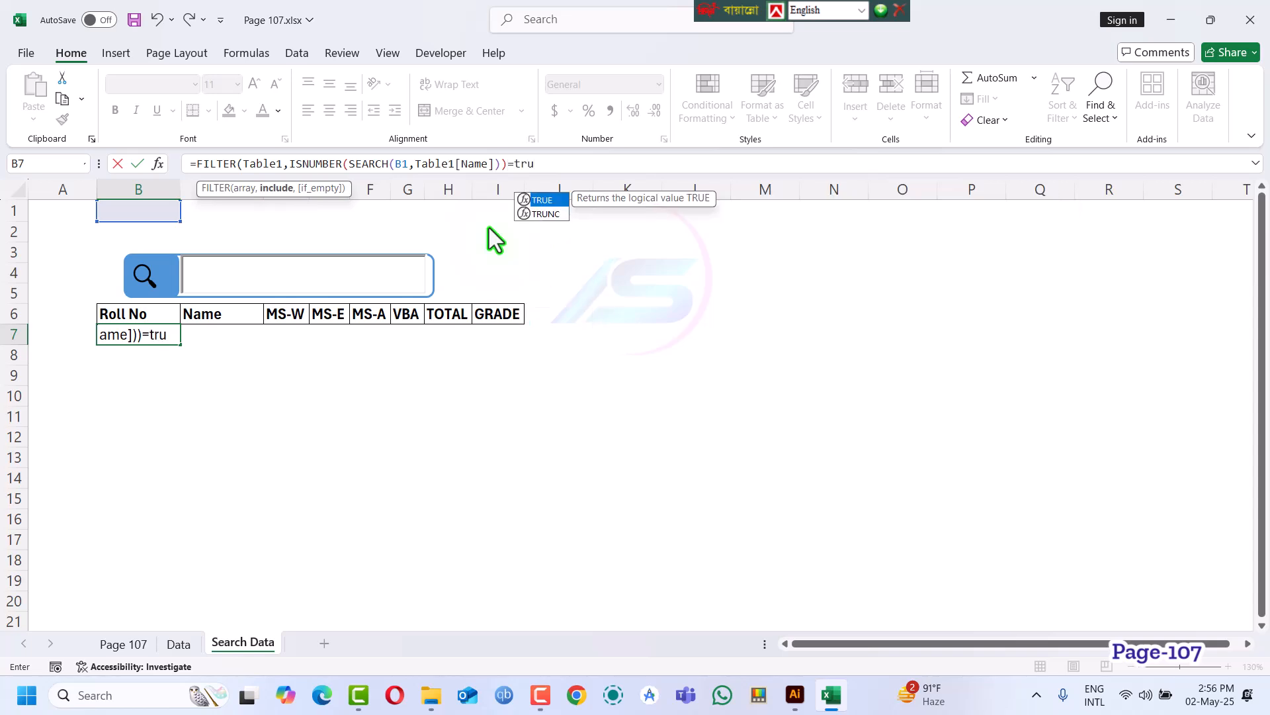
{"action": "key", "text": "Tab"}
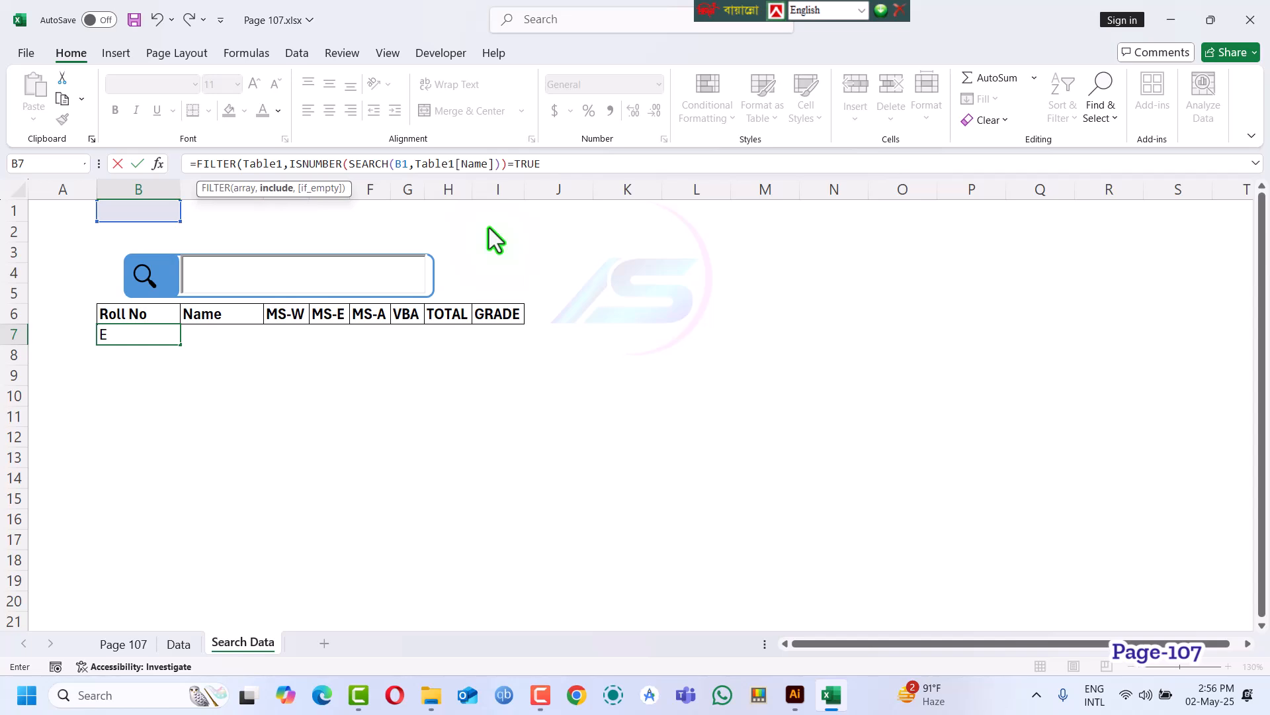
{"action": "type", "text": ",\"No Data"}
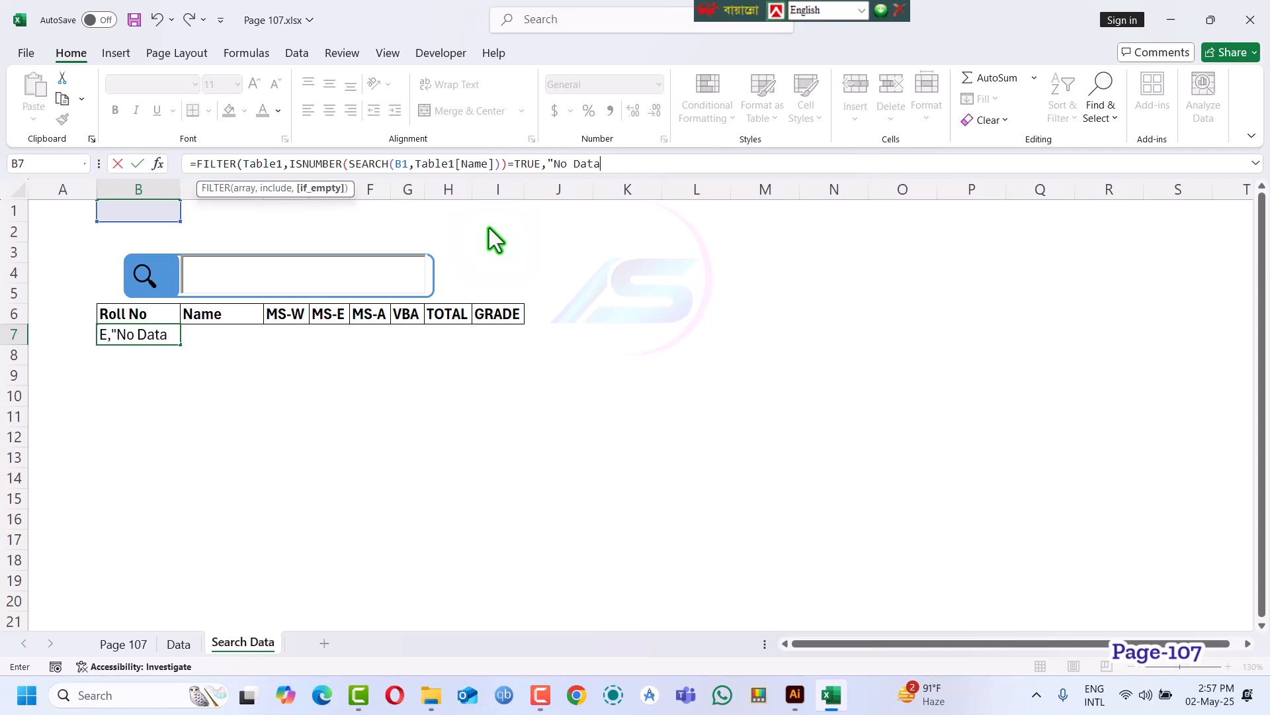
{"action": "key", "text": "Return"}
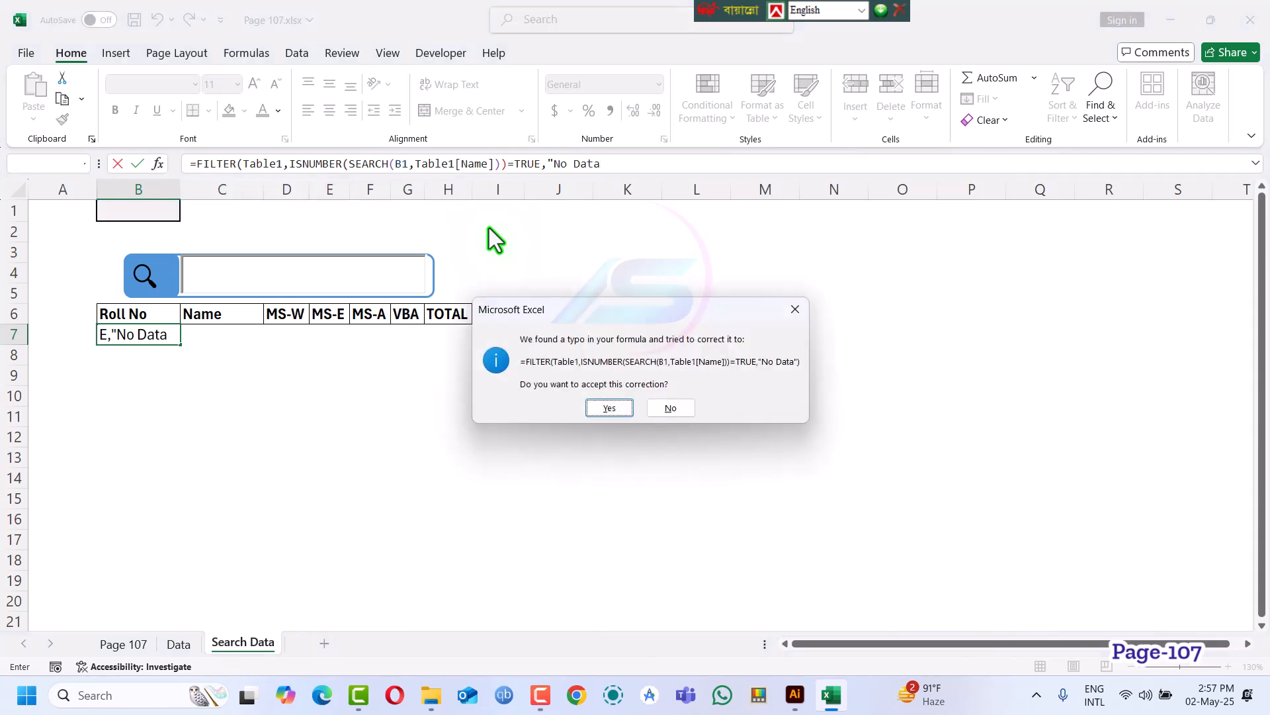
{"action": "key", "text": "Return"}
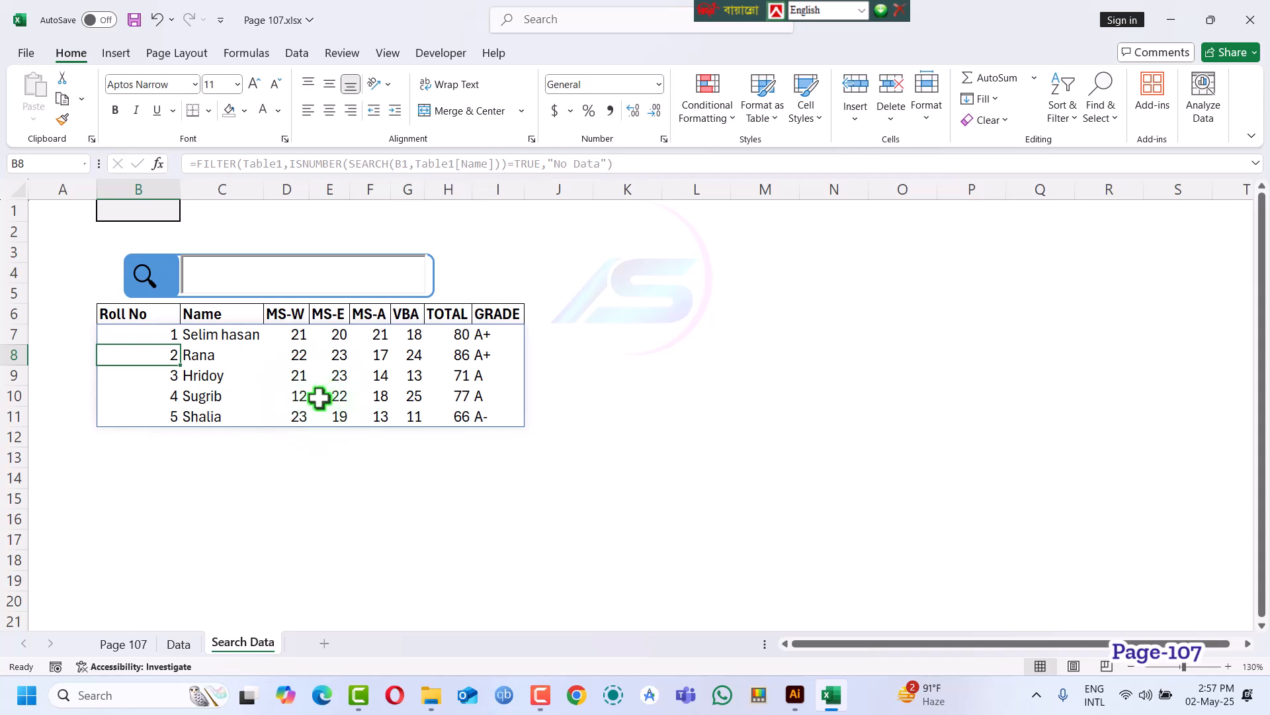
Review the complete FILTER formula in cell B7
{"action": "left_click", "coordinate": [157, 331]}
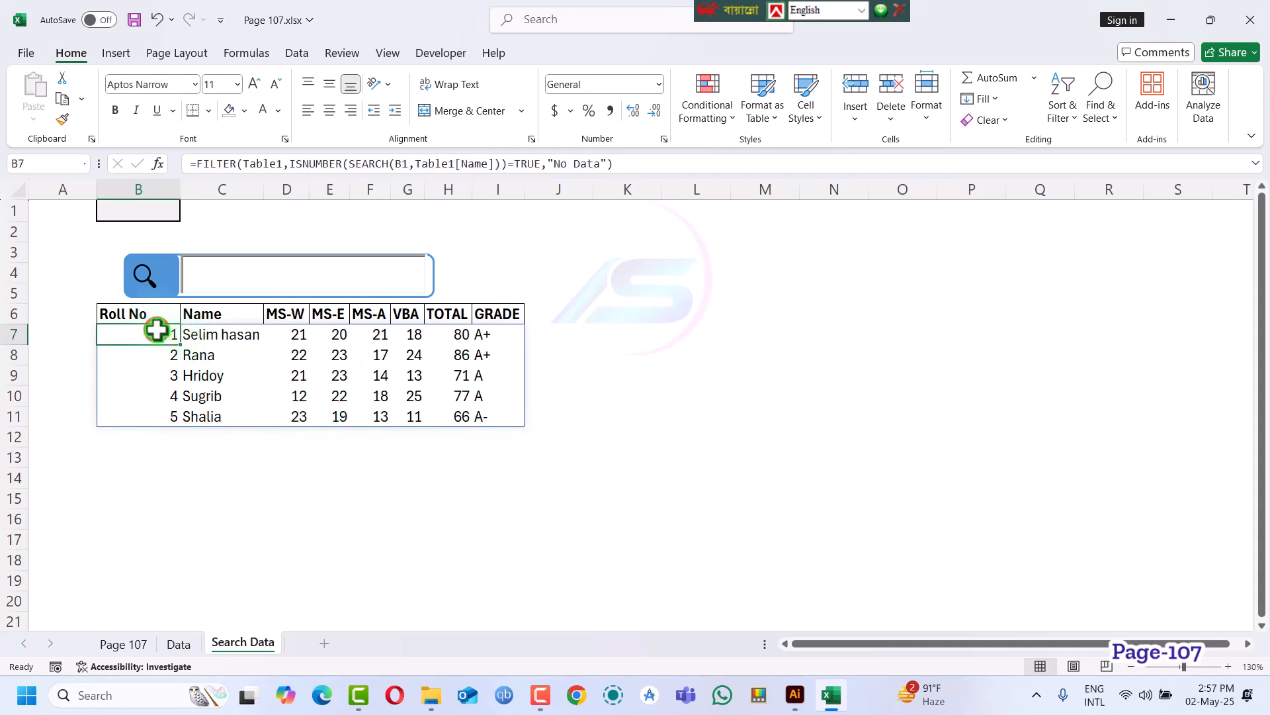
{"action": "left_click", "coordinate": [645, 166]}
{"action": "left_click_drag", "start_coordinate": [645, 165], "coordinate": [184, 250]}
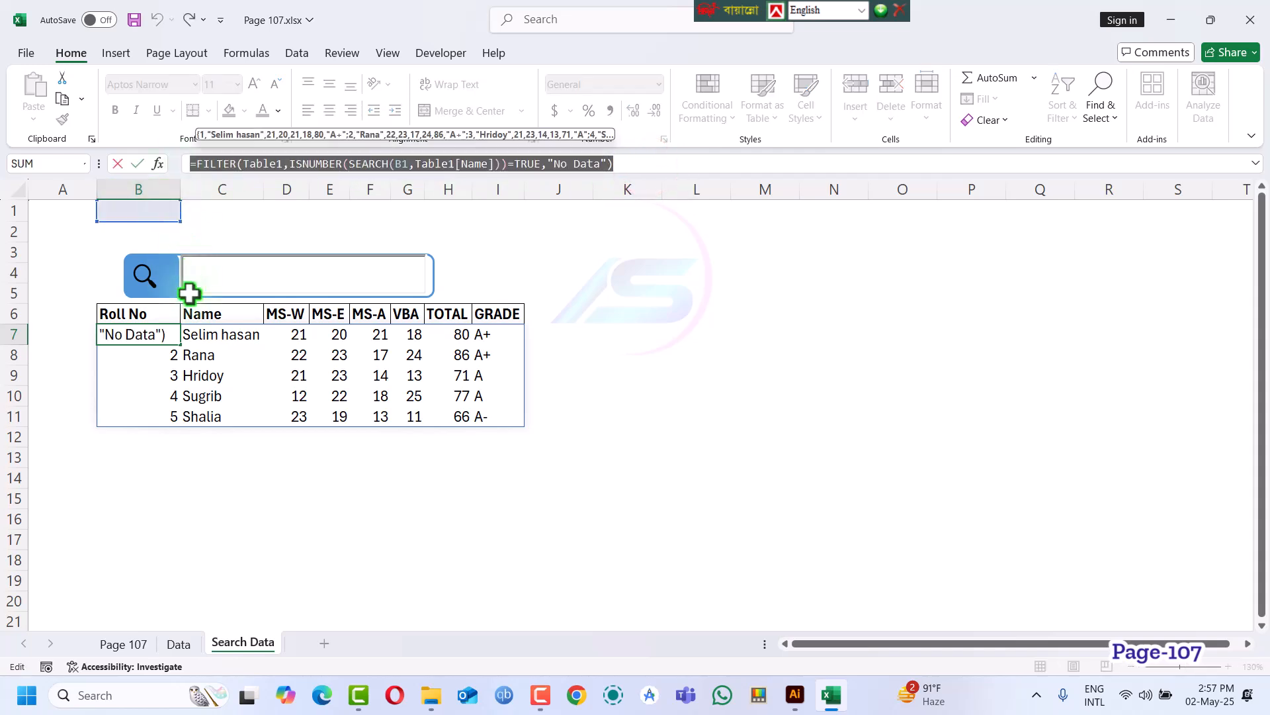
Leave design mode for the text box and test the search by entering "s" in it
{"action": "left_click", "coordinate": [248, 273]}
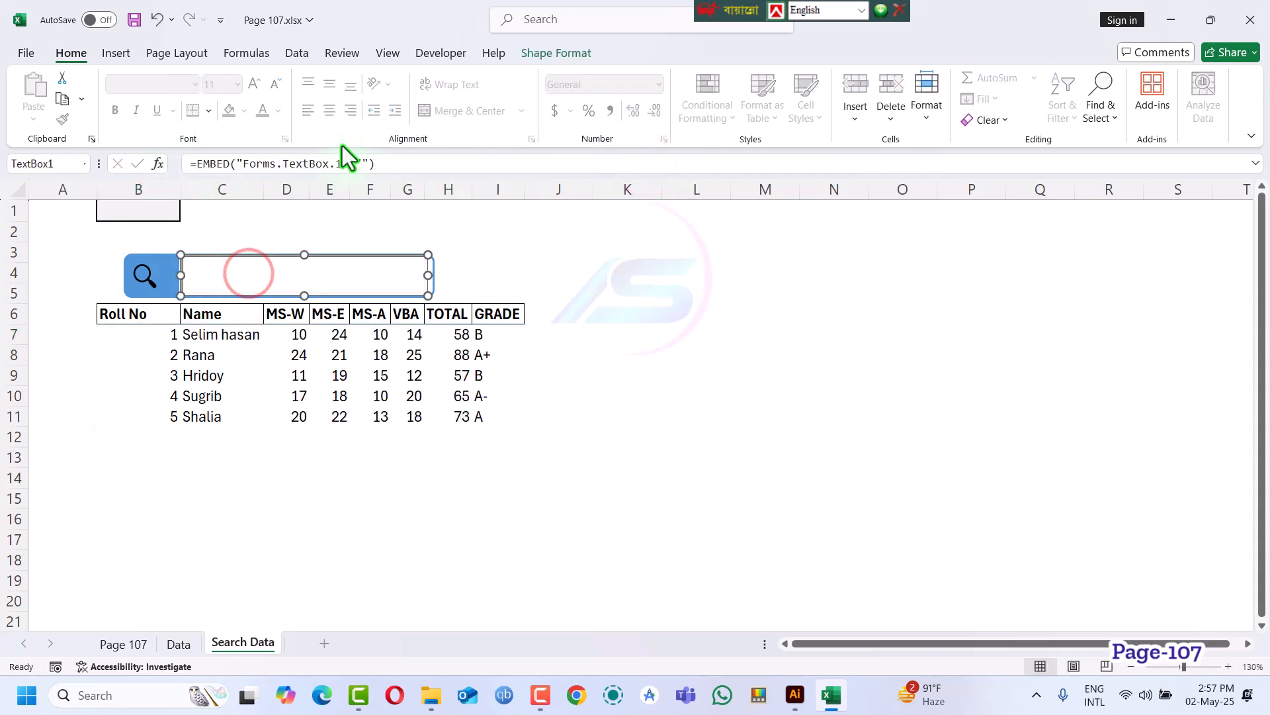
{"action": "left_click", "coordinate": [437, 53]}
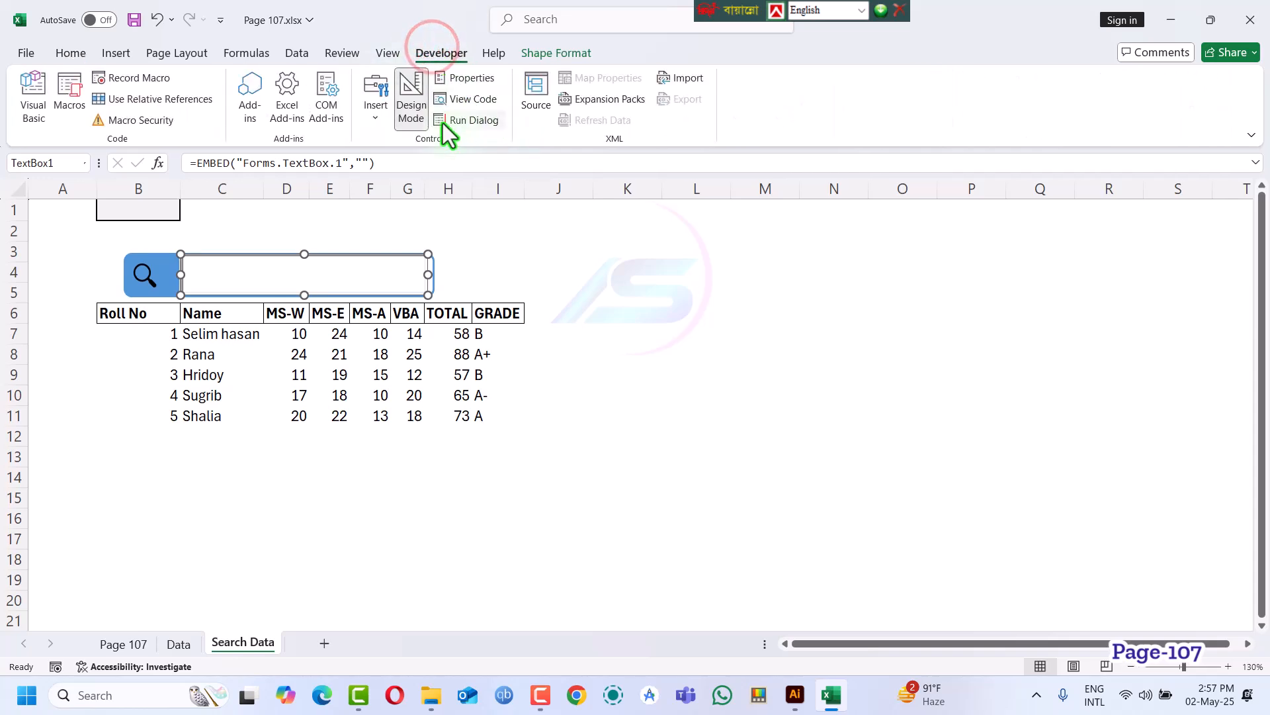
{"action": "left_click", "coordinate": [411, 92]}
{"action": "left_click", "coordinate": [252, 278]}
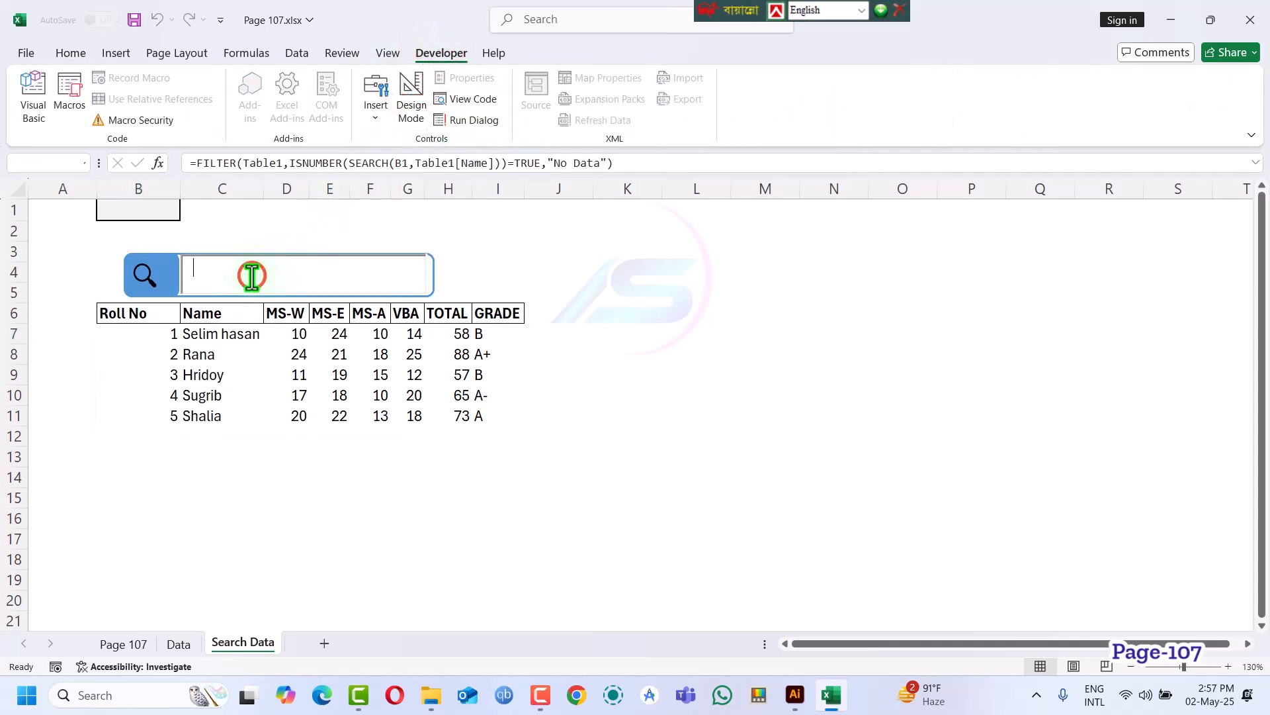
{"action": "type", "text": "s"}
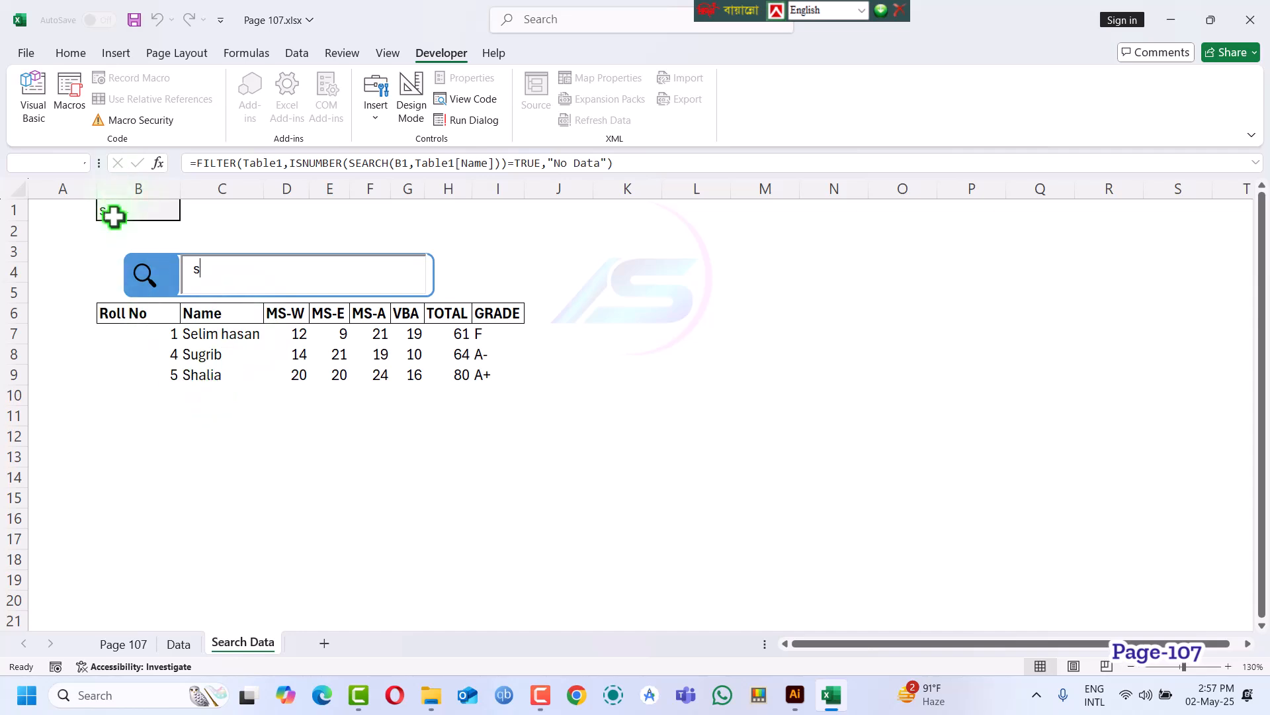
Hide the linked text in cell B1 by applying a white fill and white font colour
{"action": "left_click", "coordinate": [114, 216]}
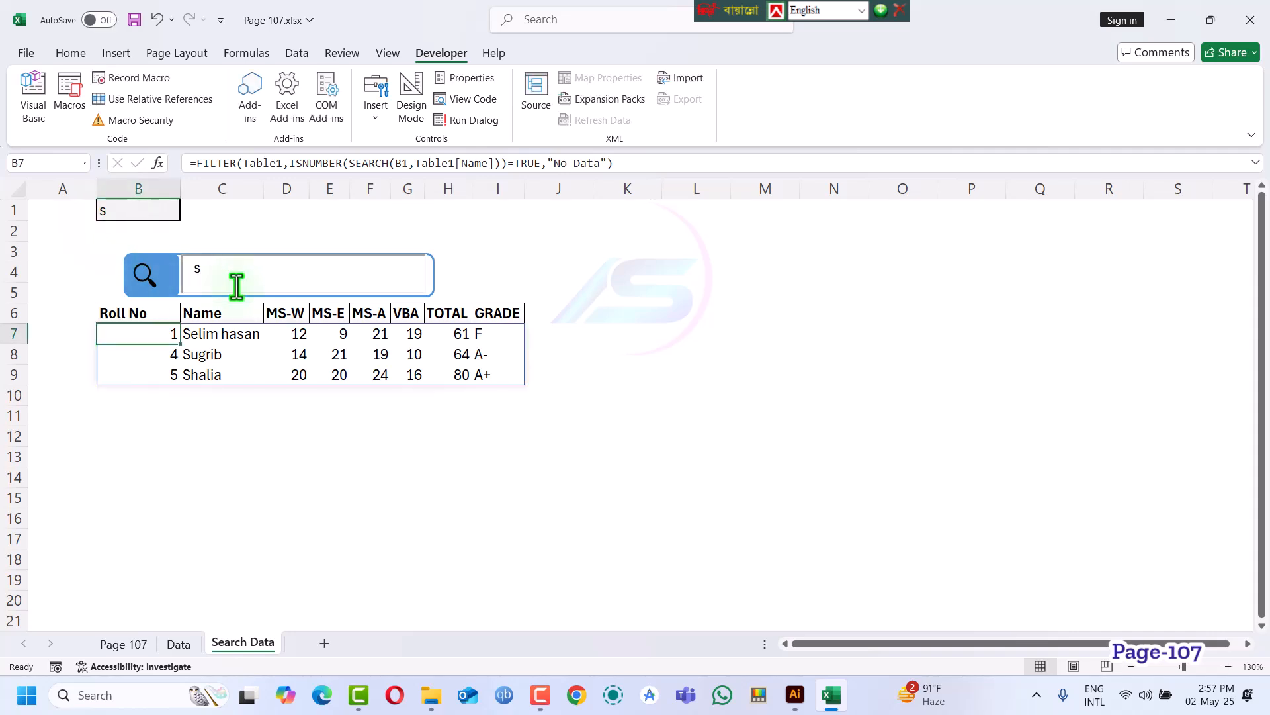
{"action": "left_click", "coordinate": [151, 214]}
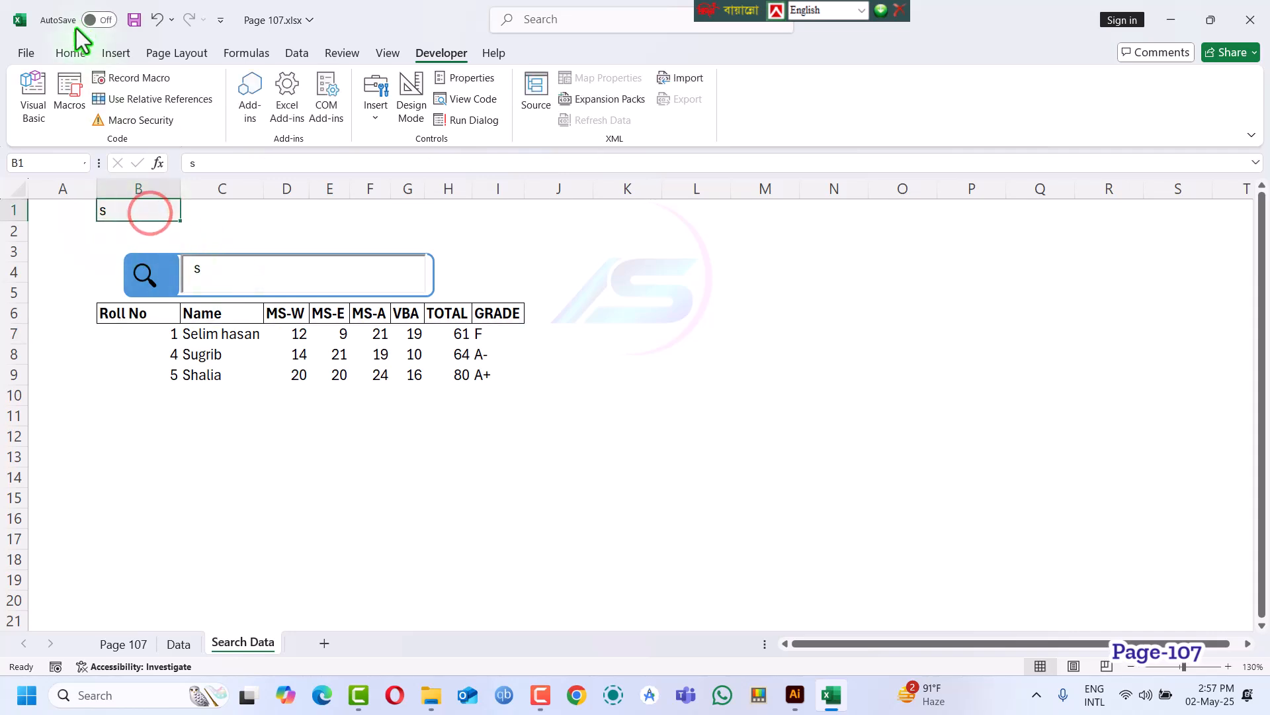
{"action": "left_click", "coordinate": [71, 54]}
{"action": "left_click", "coordinate": [221, 108]}
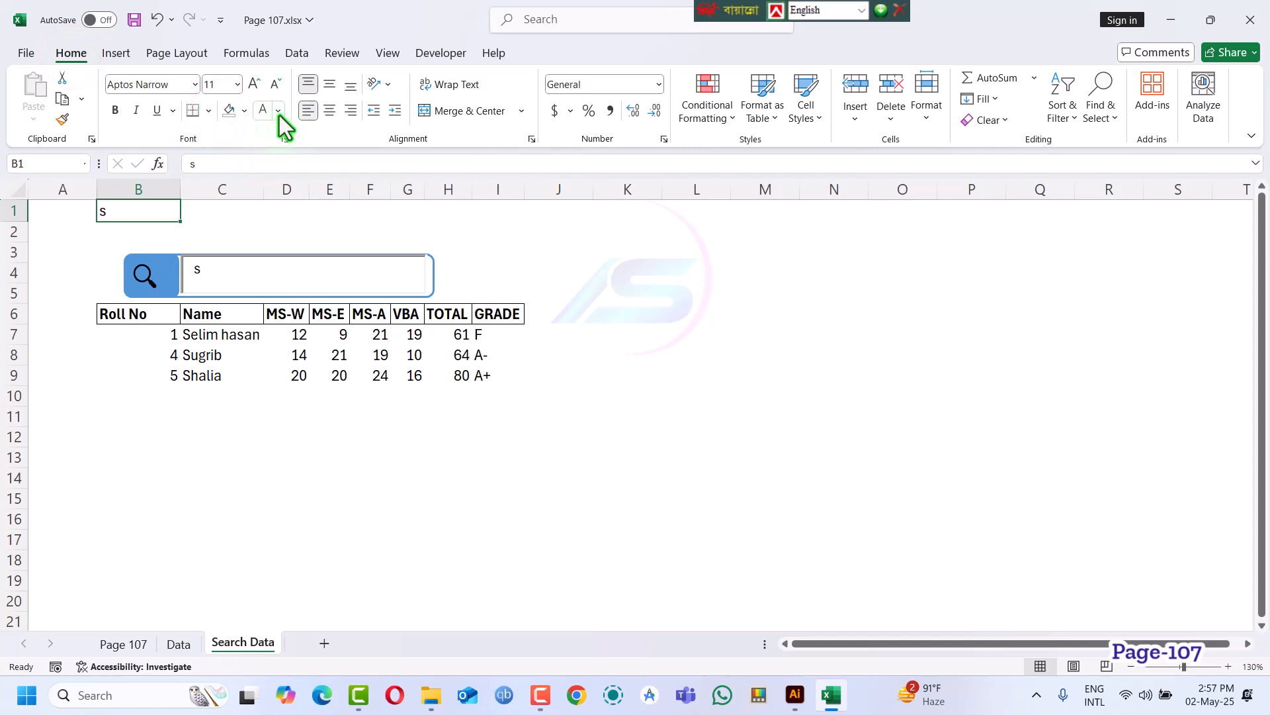
{"action": "left_click", "coordinate": [260, 109]}
{"action": "left_click", "coordinate": [233, 223]}
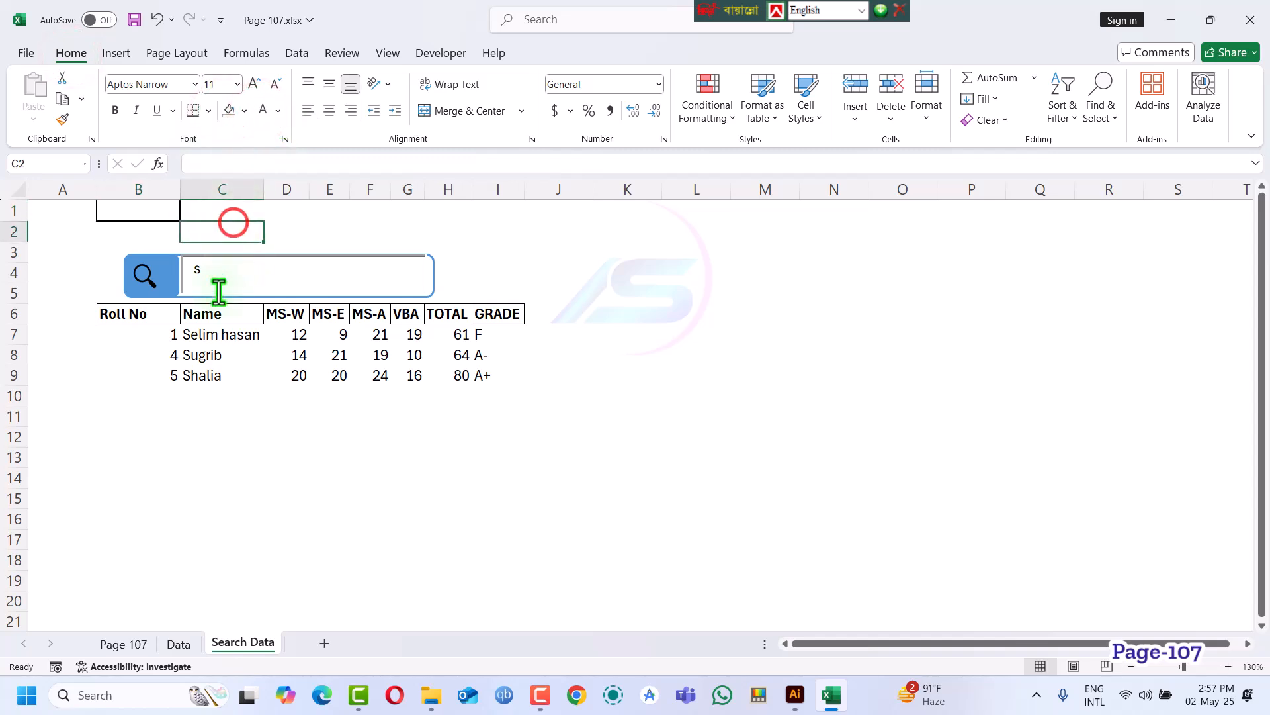
Replace the search text with "ra" and extend it to a name that is not in the table
{"action": "left_click", "coordinate": [212, 278]}
{"action": "key", "text": "BackSpace"}
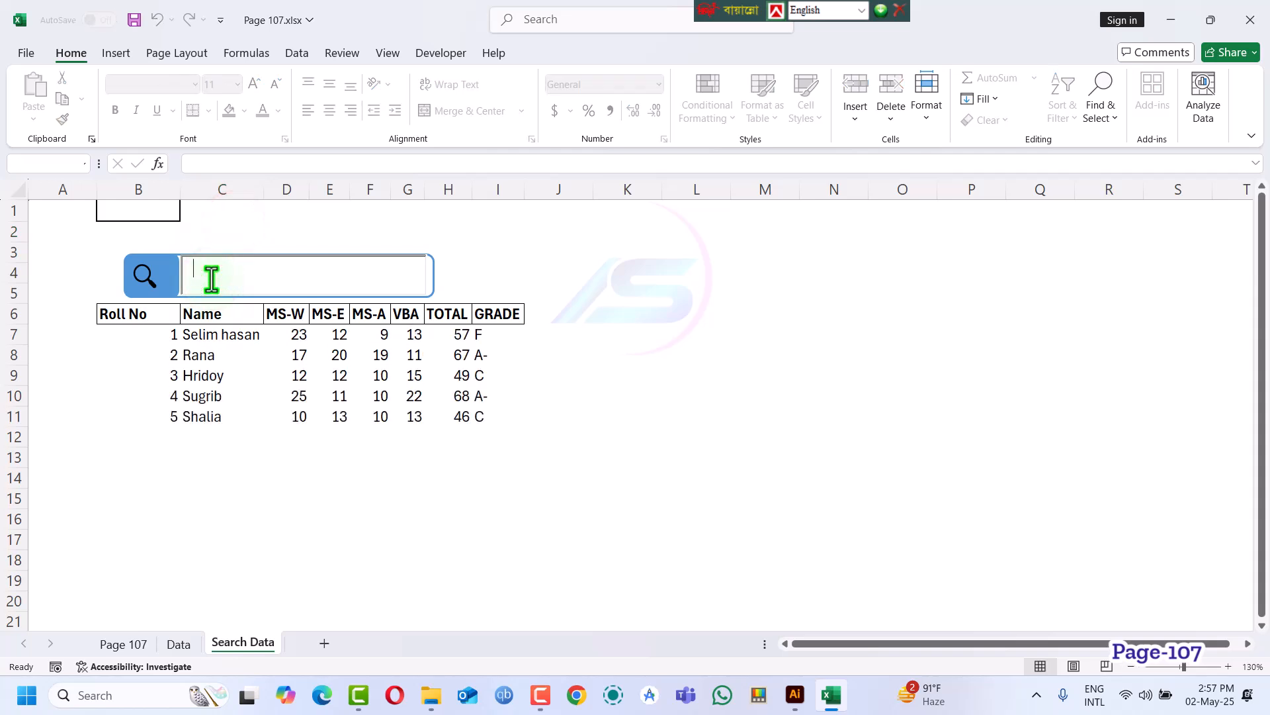
{"action": "type", "text": "raha"}
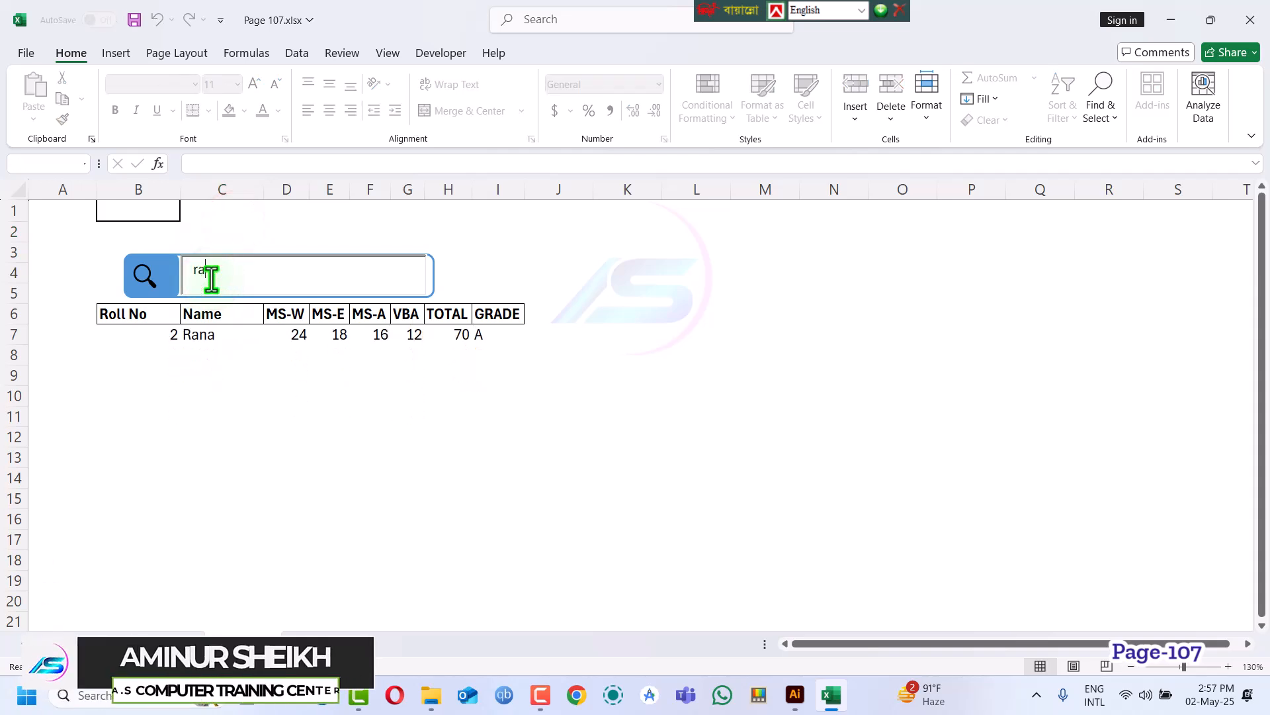
{"action": "key", "text": "BackSpace"}
{"action": "key", "text": "BackSpace"}
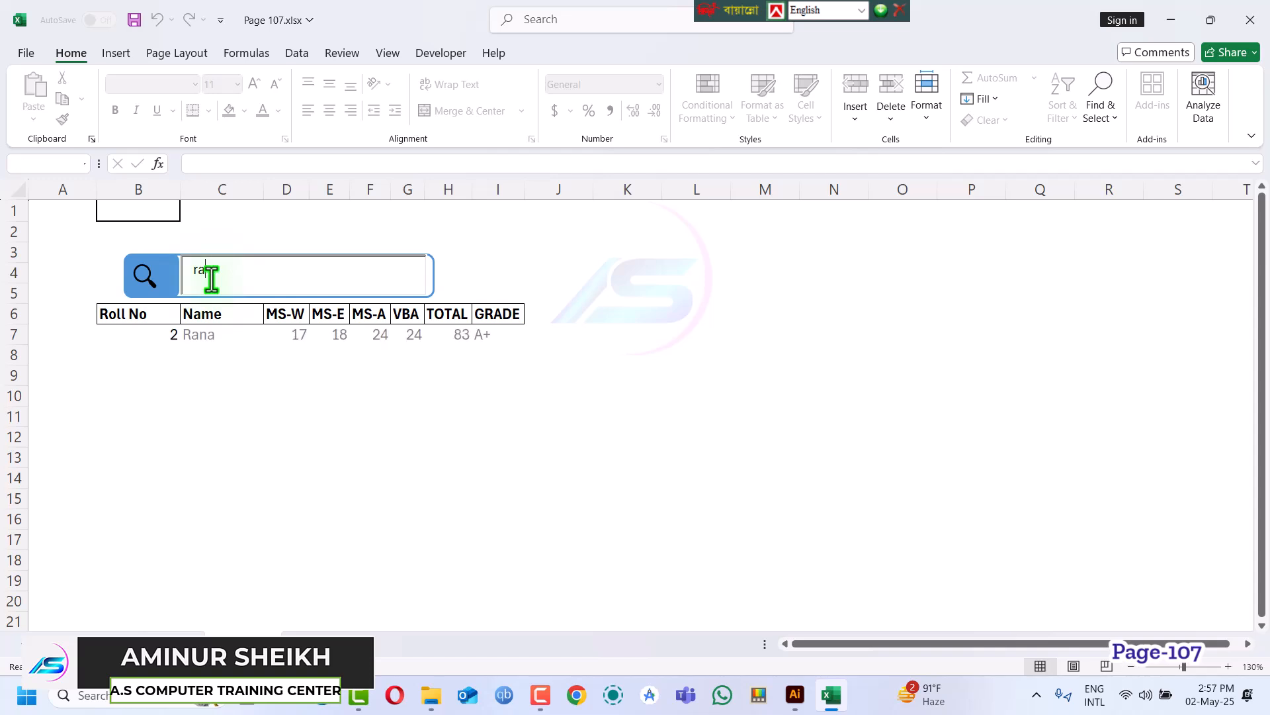
{"action": "type", "text": "ha"}
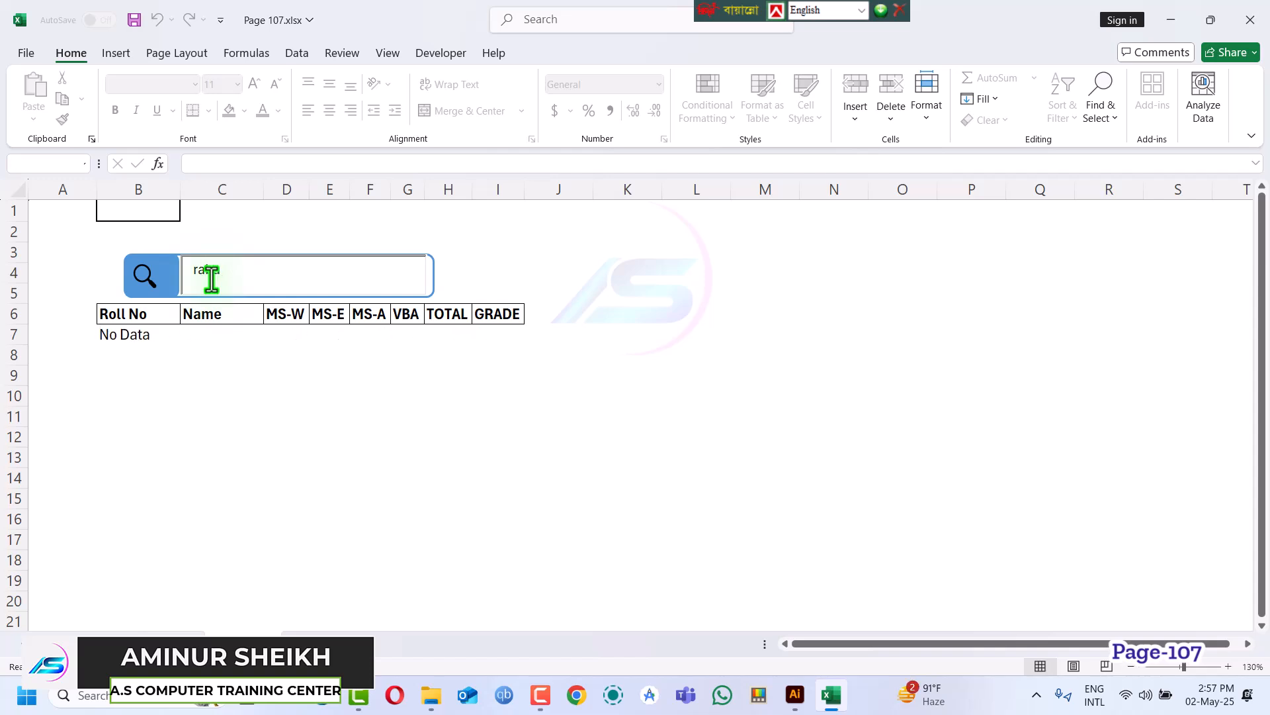
Search for "s" again, check the filtered results in B7, and empty the search box
{"action": "key", "text": "BackSpace"}
{"action": "key", "text": "BackSpace"}
{"action": "type", "text": "s"}
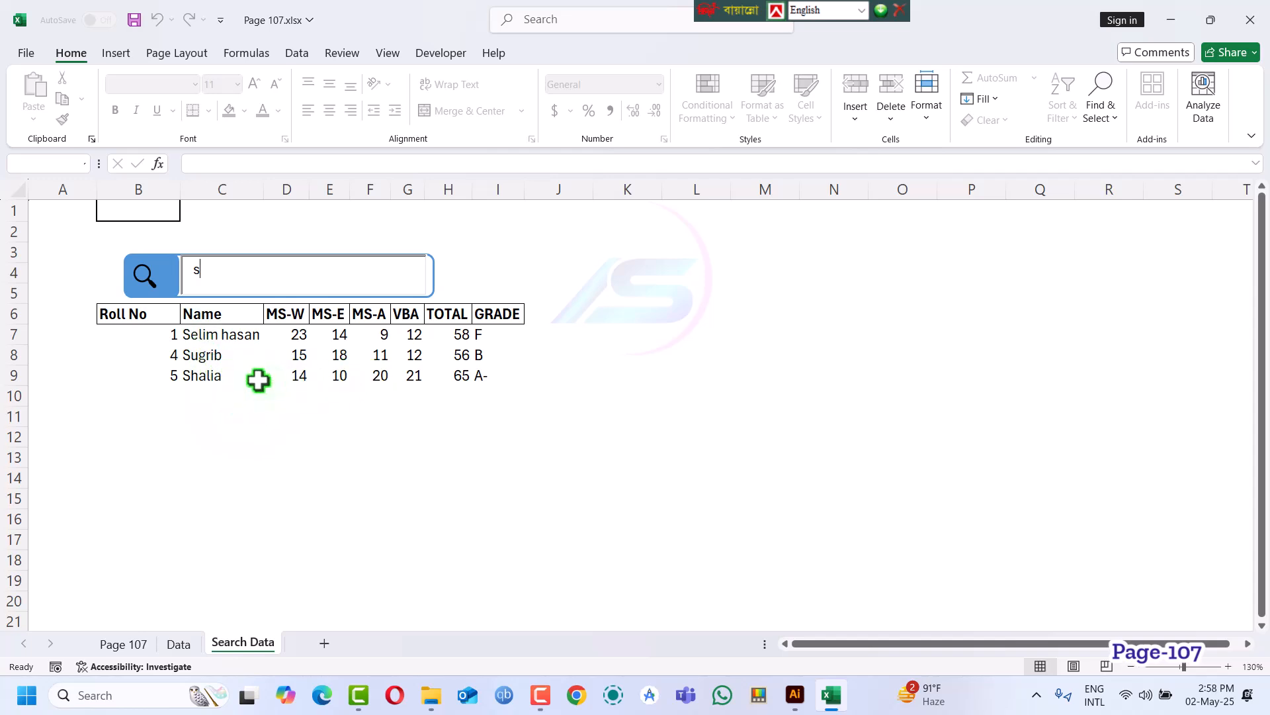
{"action": "left_click", "coordinate": [130, 337]}
{"action": "left_click", "coordinate": [214, 276]}
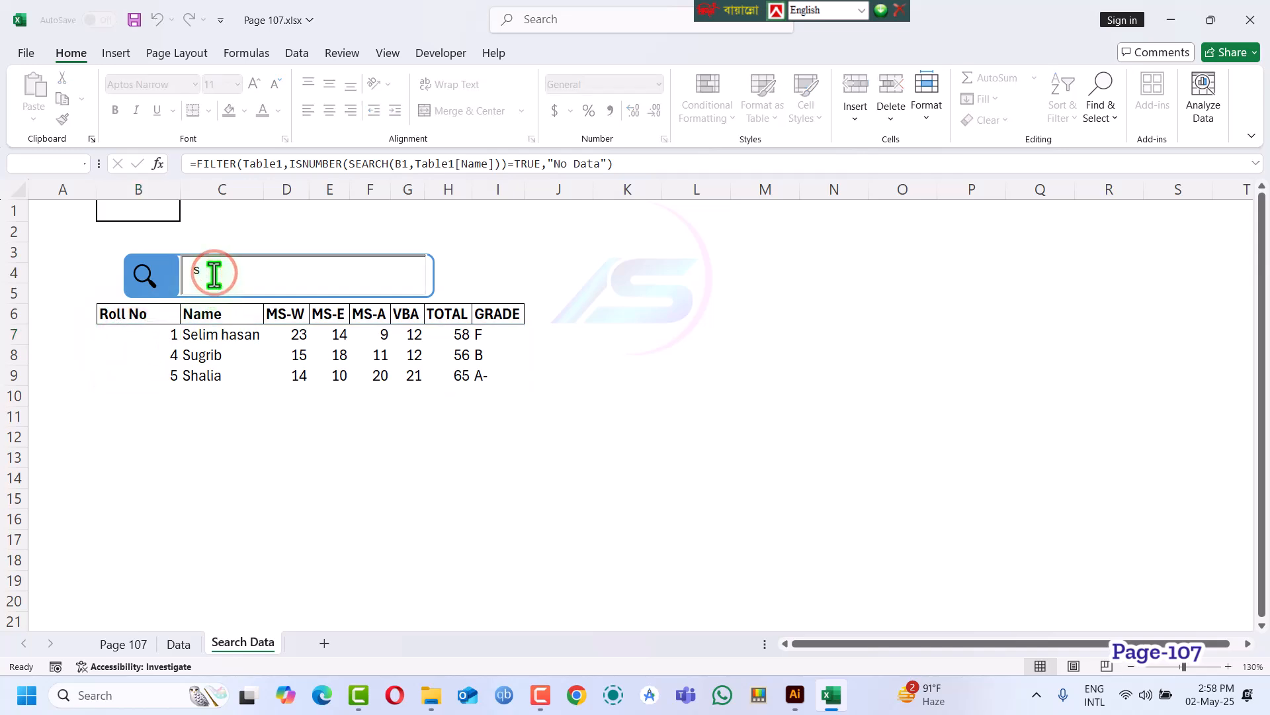
{"action": "key", "text": "BackSpace"}
{"action": "left_click_drag", "start_coordinate": [119, 332], "coordinate": [469, 460]}
{"action": "scroll", "coordinate": [408, 499], "scroll_direction": "up", "scroll_amount": 3}
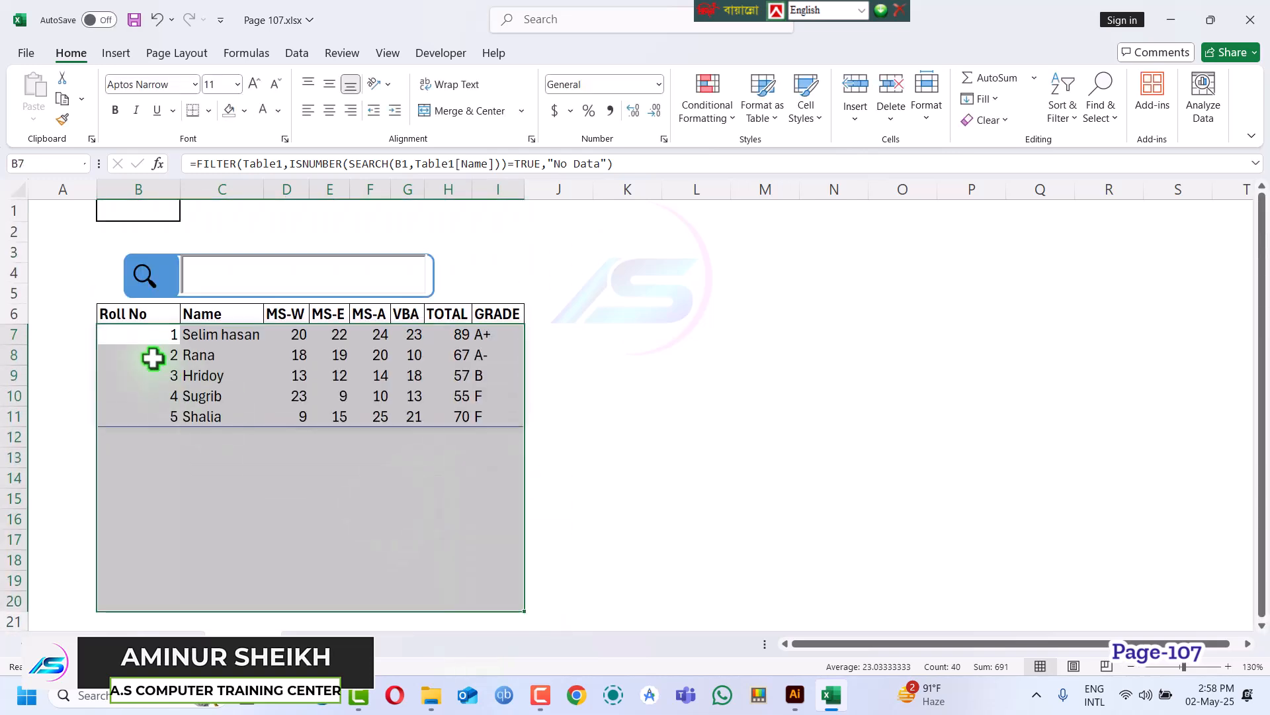
{"action": "left_click", "coordinate": [141, 338]}
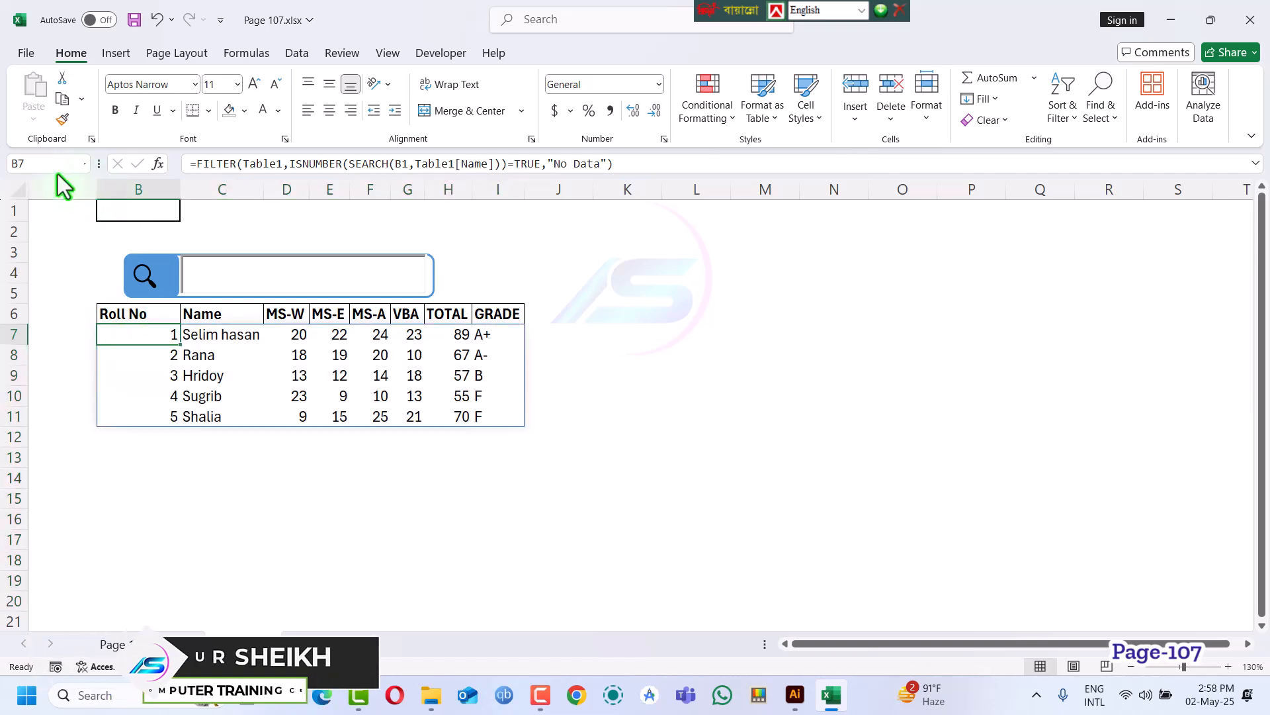
{"action": "left_click", "coordinate": [33, 159]}
{"action": "left_click", "coordinate": [33, 159]}
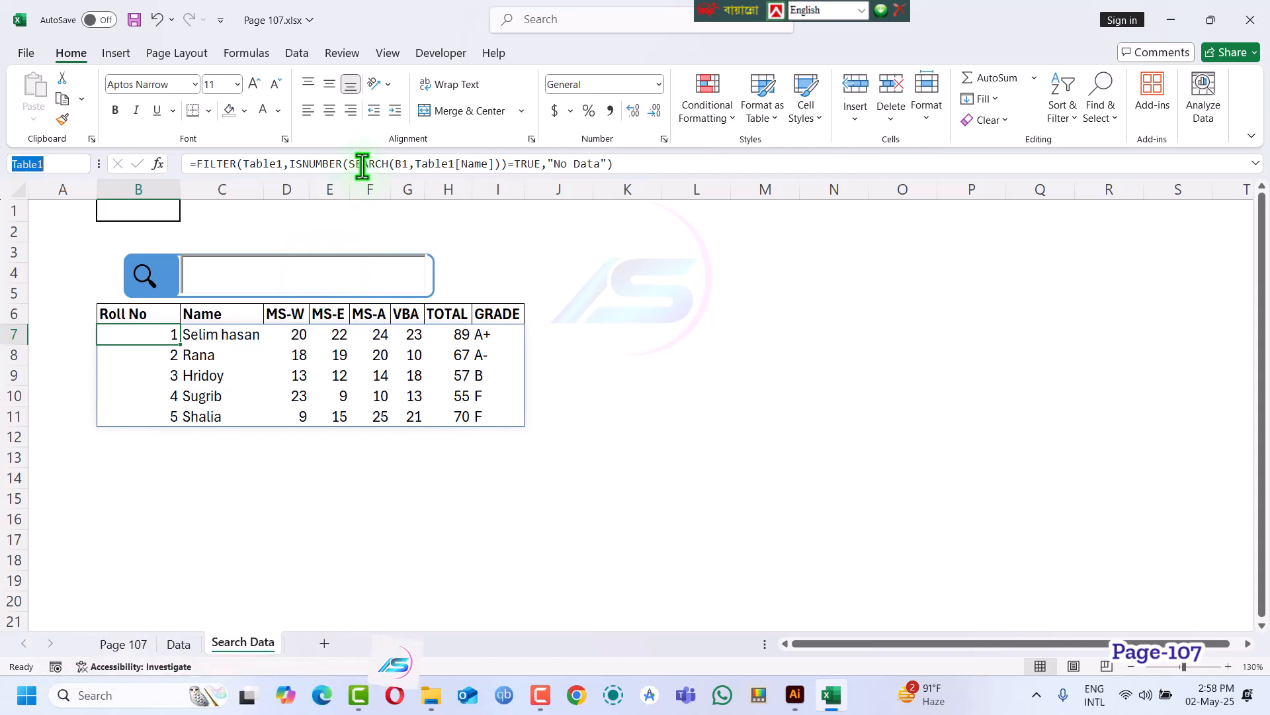
{"action": "left_click", "coordinate": [158, 334]}
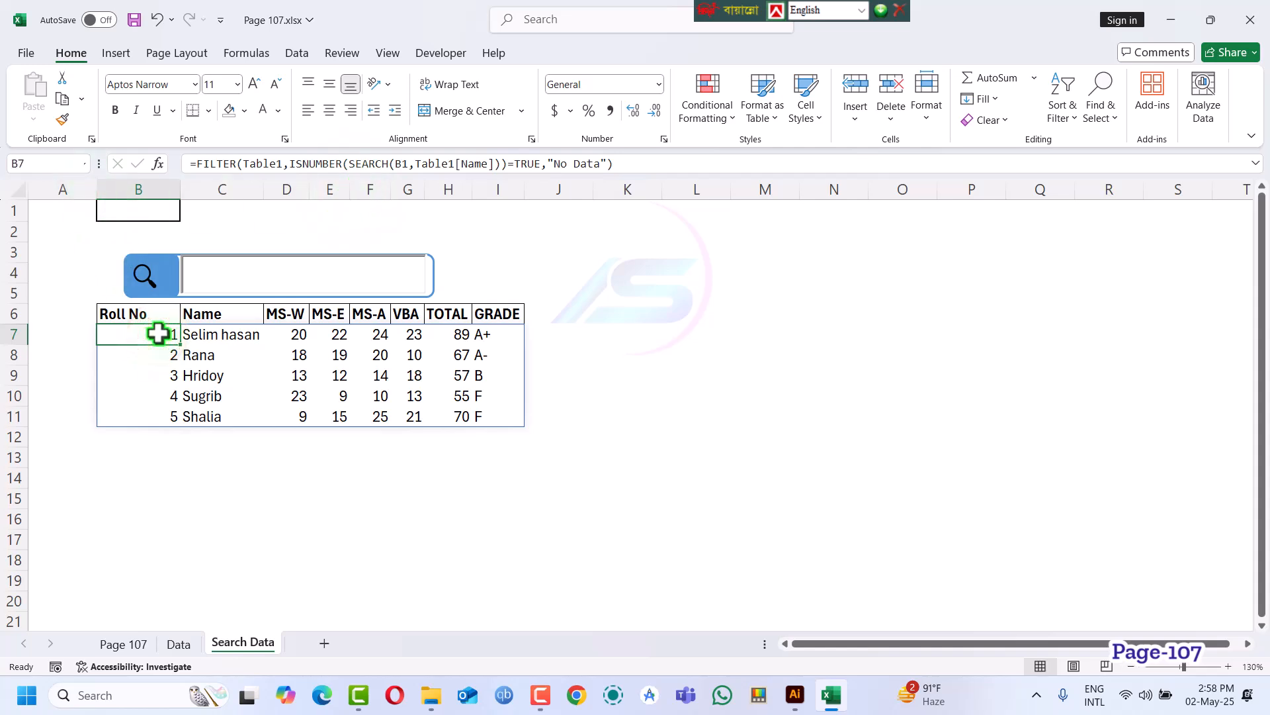
Select the results range B7:I30 on the Search Data sheet
{"action": "left_click", "coordinate": [46, 171]}
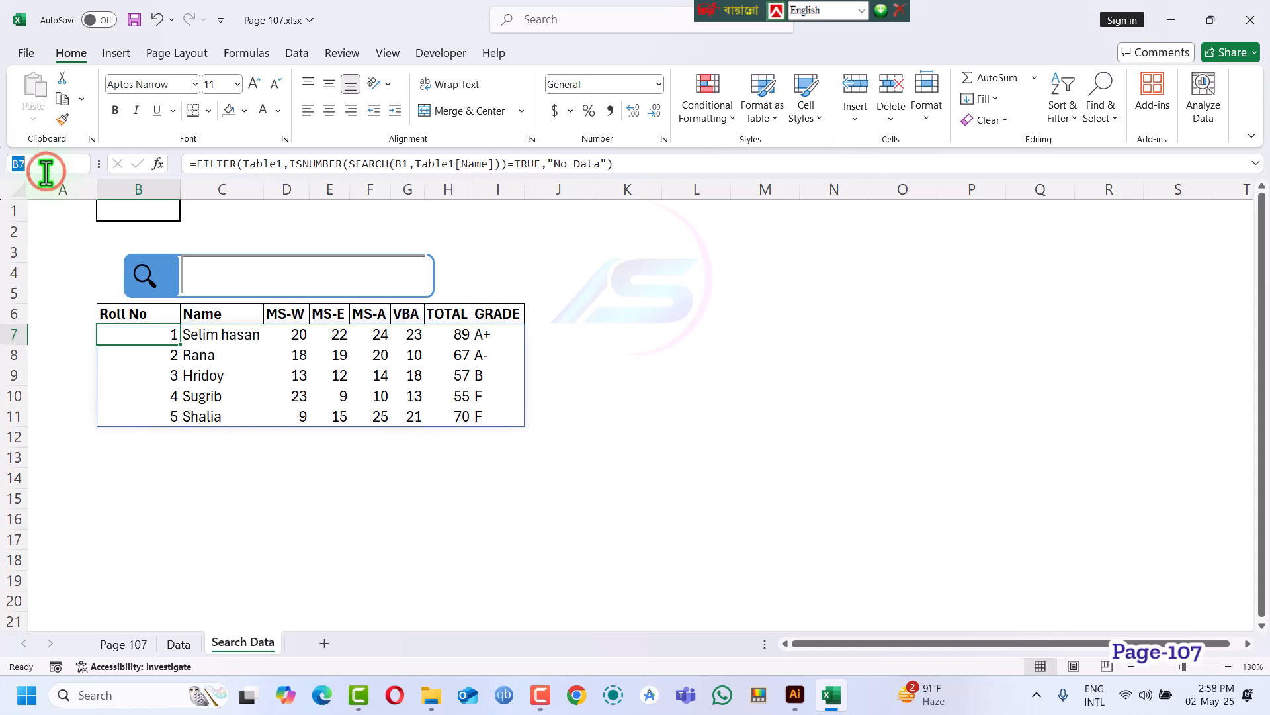
{"action": "left_click", "coordinate": [44, 166]}
{"action": "type", "text": ":I30"}
{"action": "key", "text": "Return"}
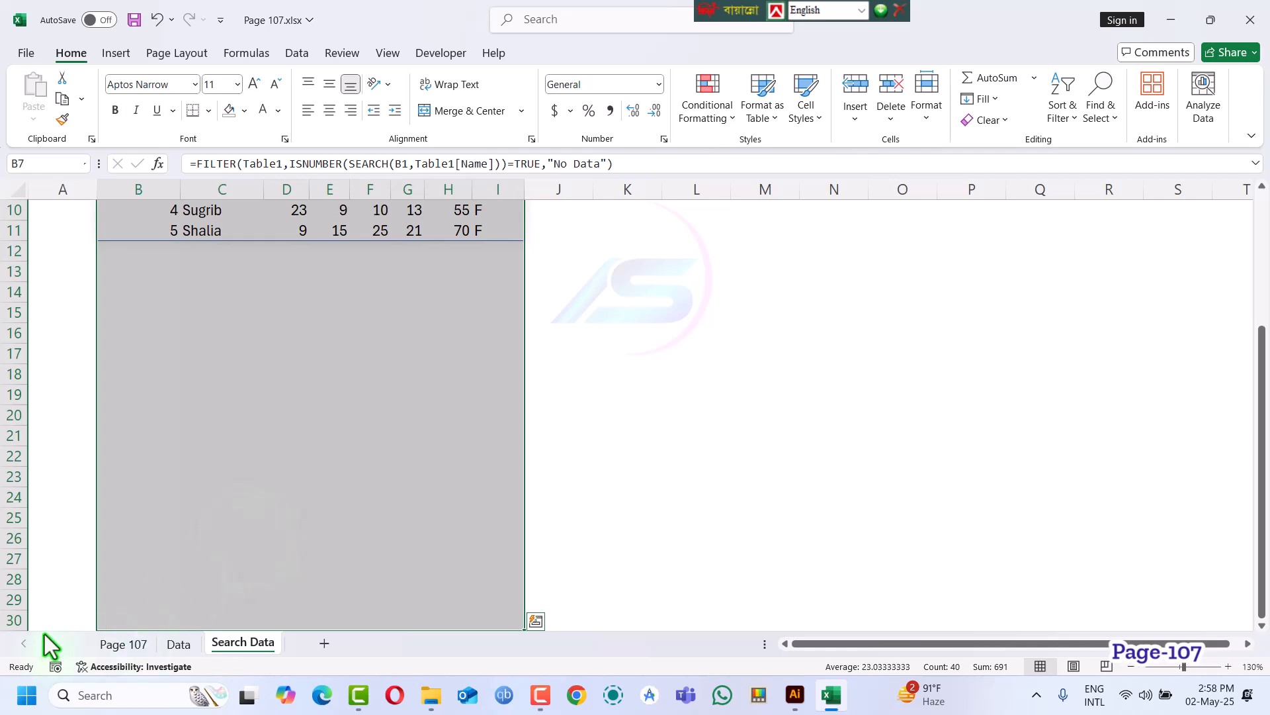
{"action": "scroll", "coordinate": [302, 468], "scroll_direction": "up", "scroll_amount": 3}
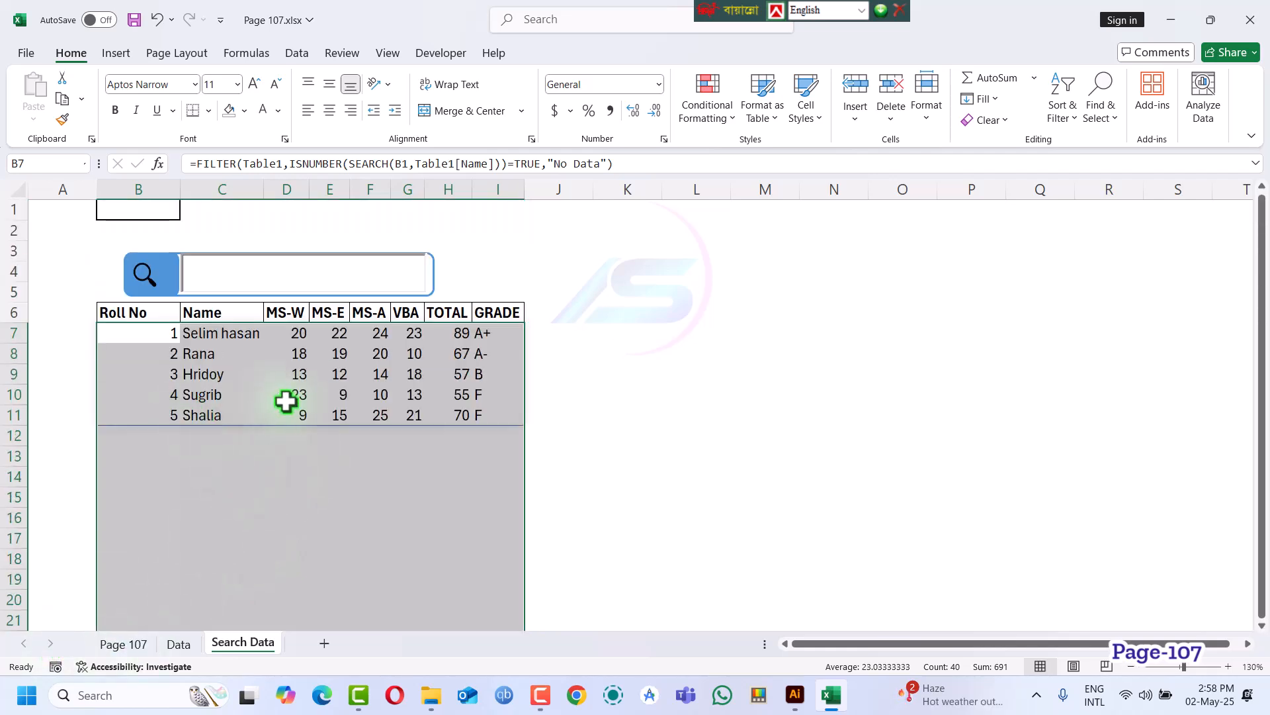
Start a formula-based conditional formatting rule for the selected range with the formula =not(isblank($B7))
{"action": "left_click", "coordinate": [736, 115]}
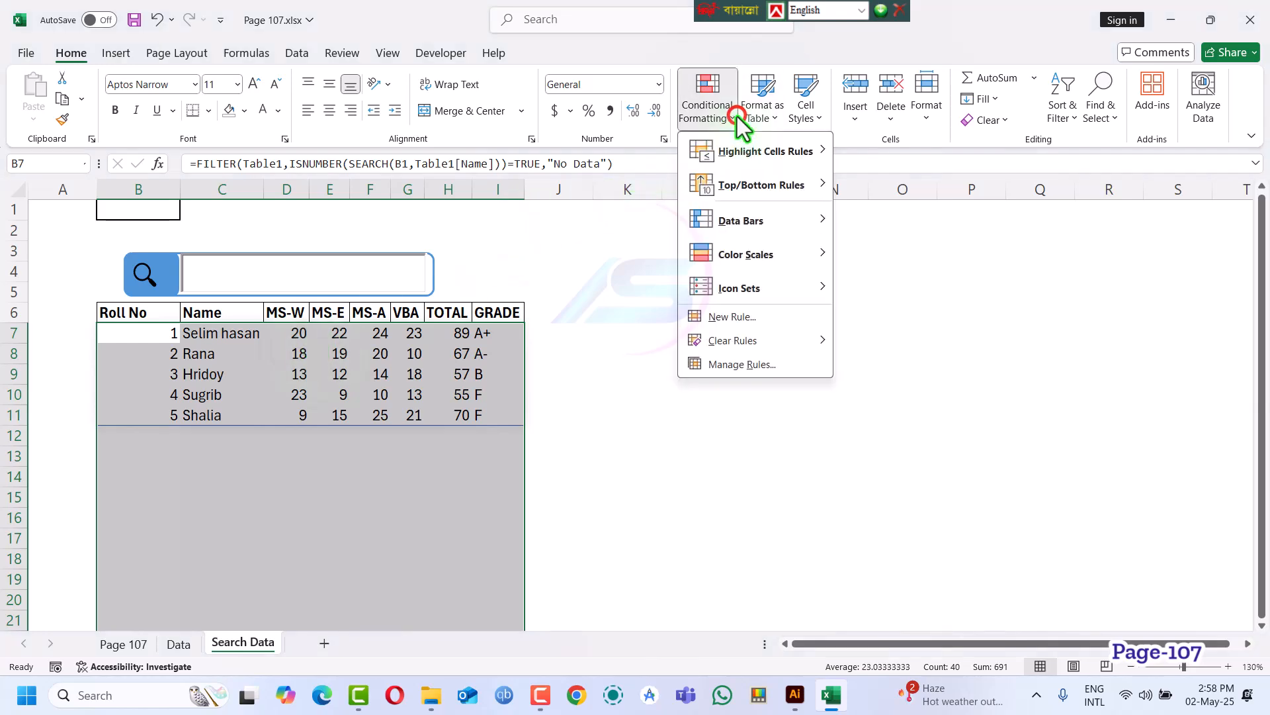
{"action": "left_click", "coordinate": [736, 319]}
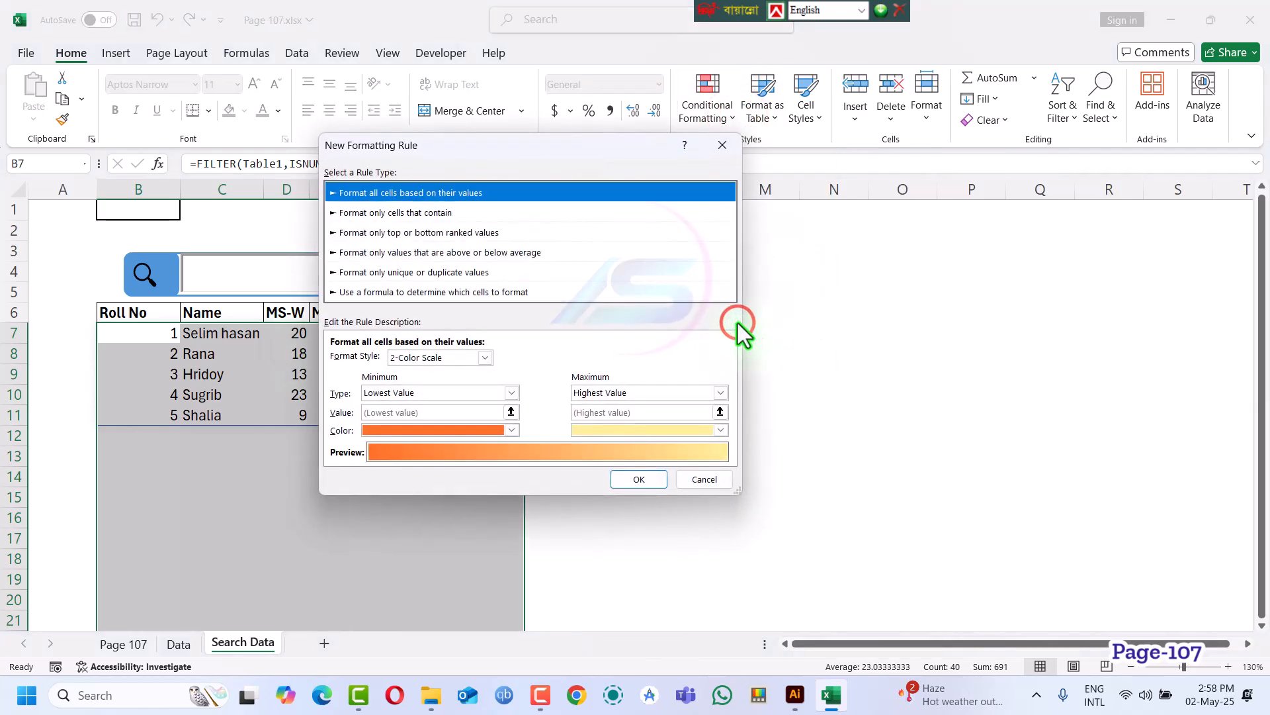
{"action": "left_click", "coordinate": [440, 293]}
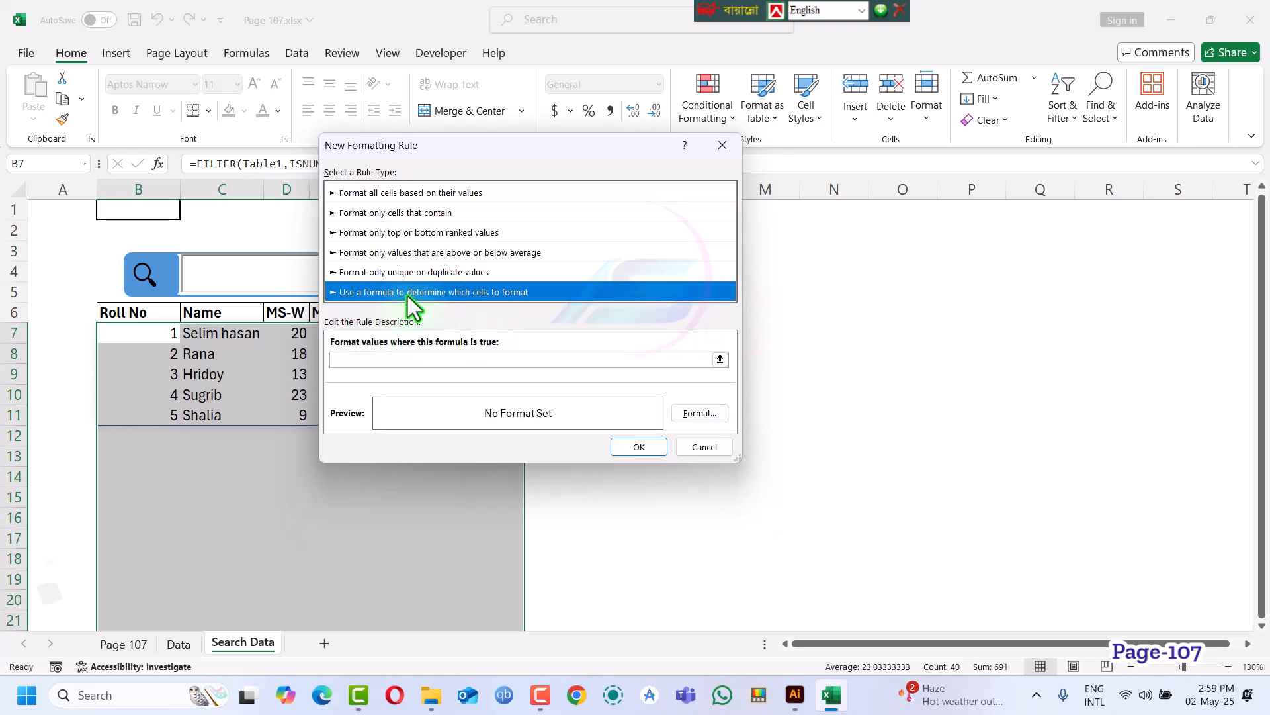
{"action": "left_click", "coordinate": [357, 361]}
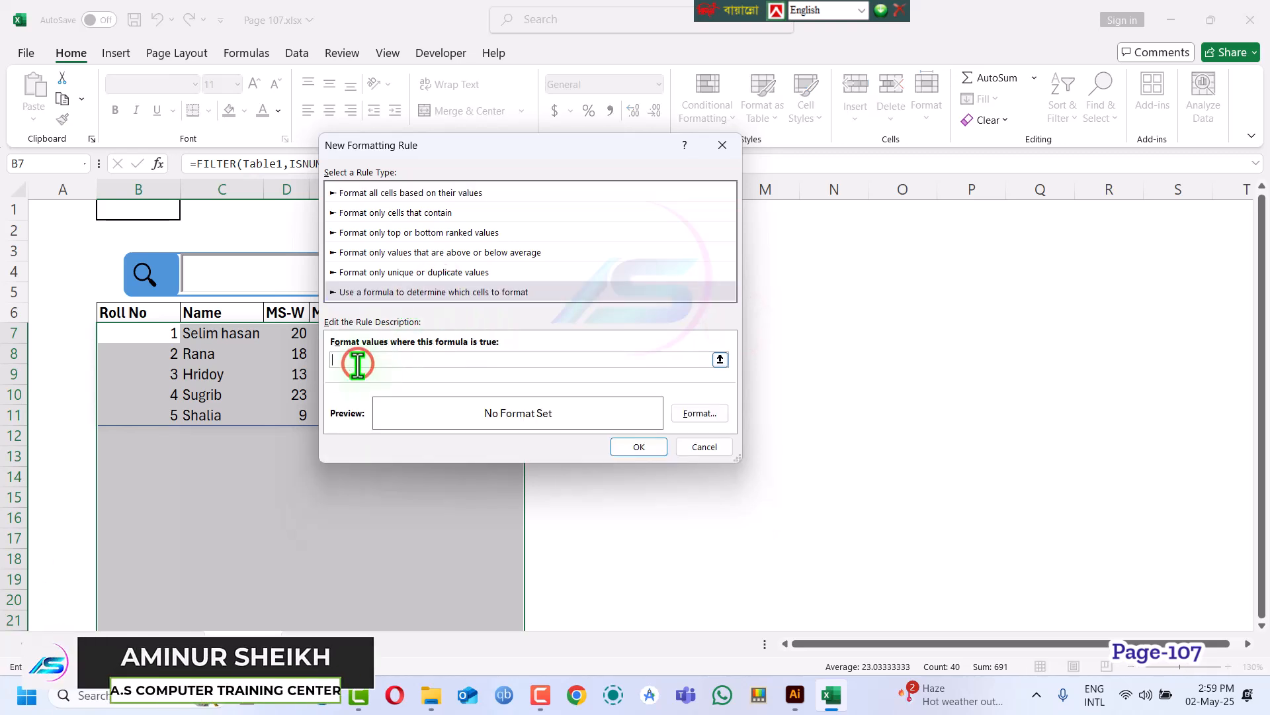
{"action": "type", "text": "="}
{"action": "type", "text": "not(i"}
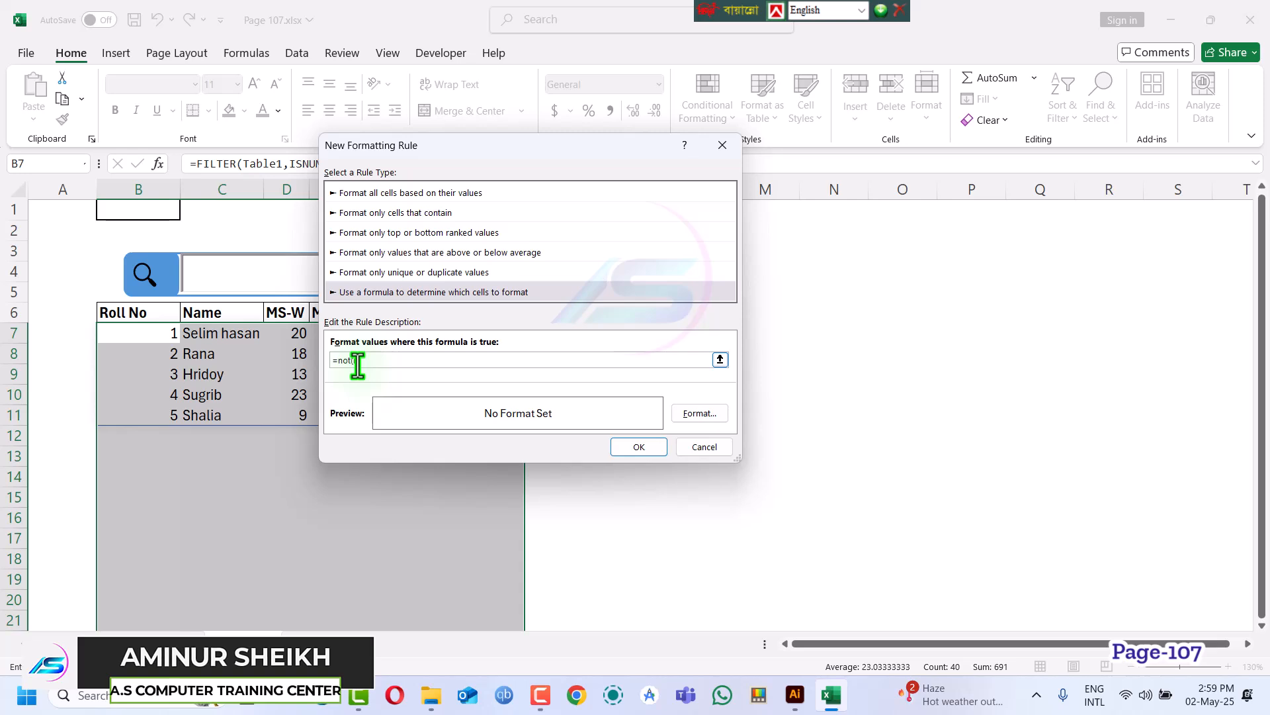
{"action": "type", "text": "sblank"}
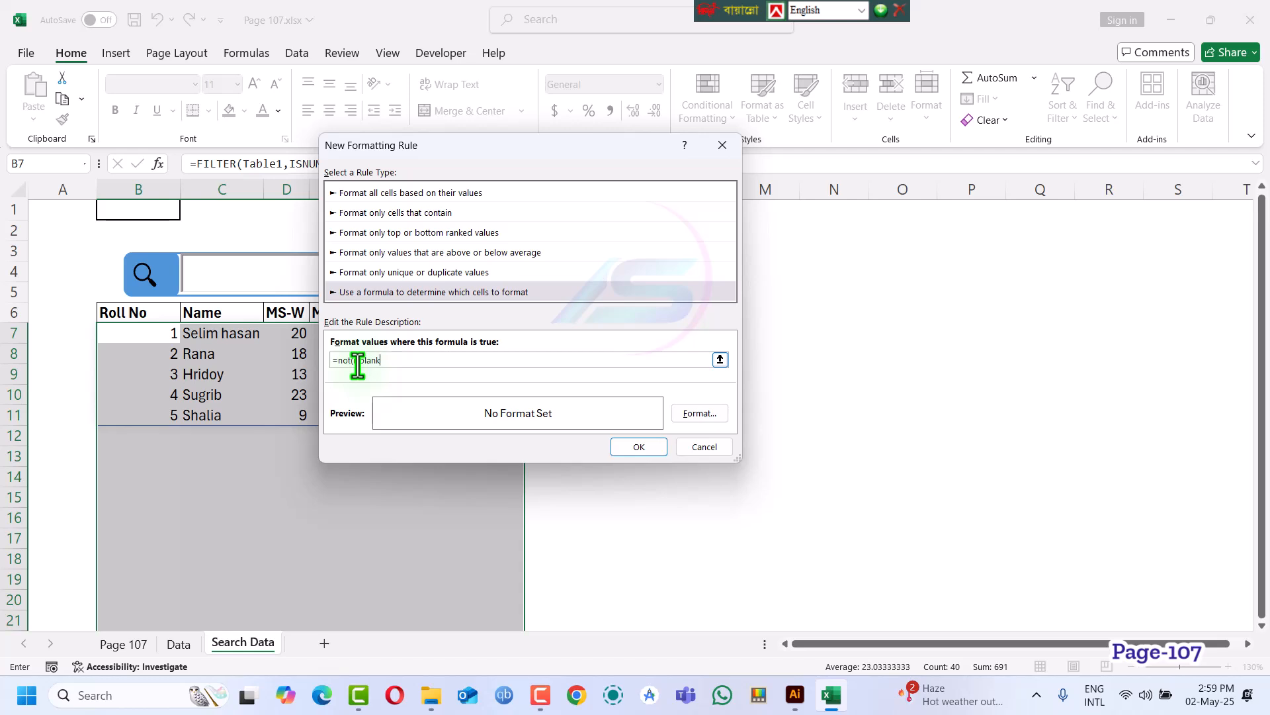
{"action": "type", "text": "("}
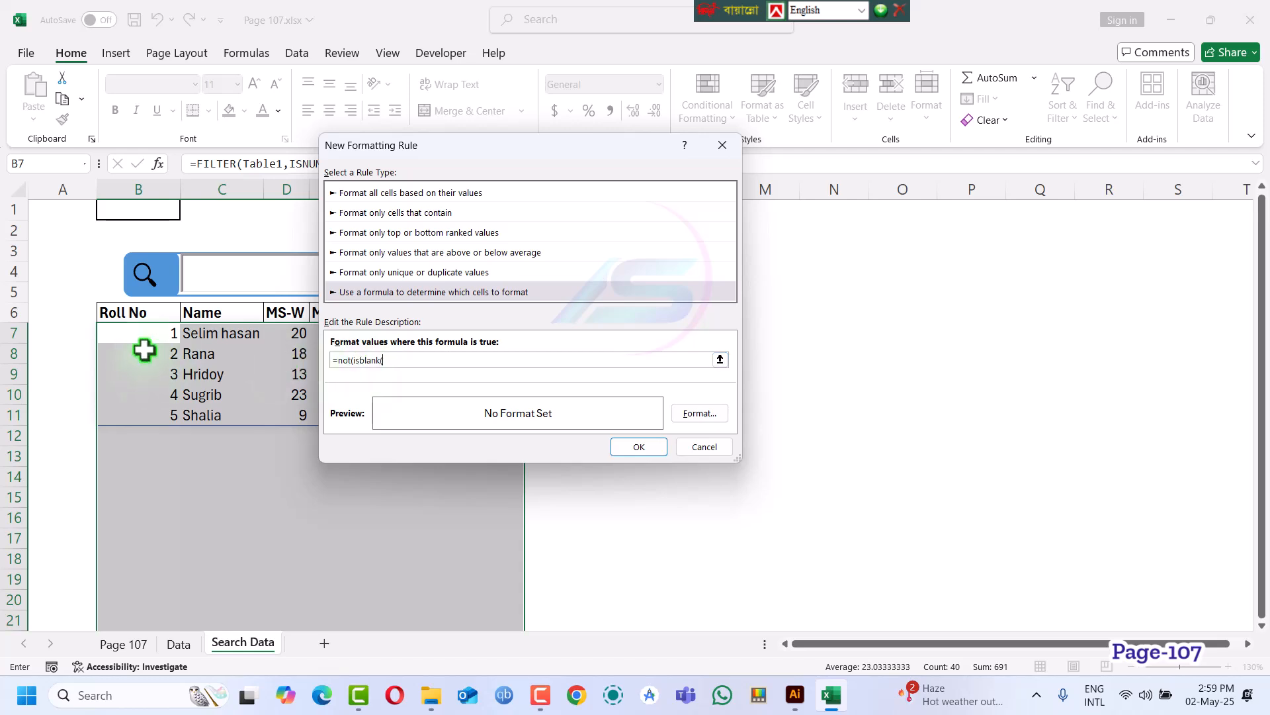
{"action": "left_click", "coordinate": [149, 333]}
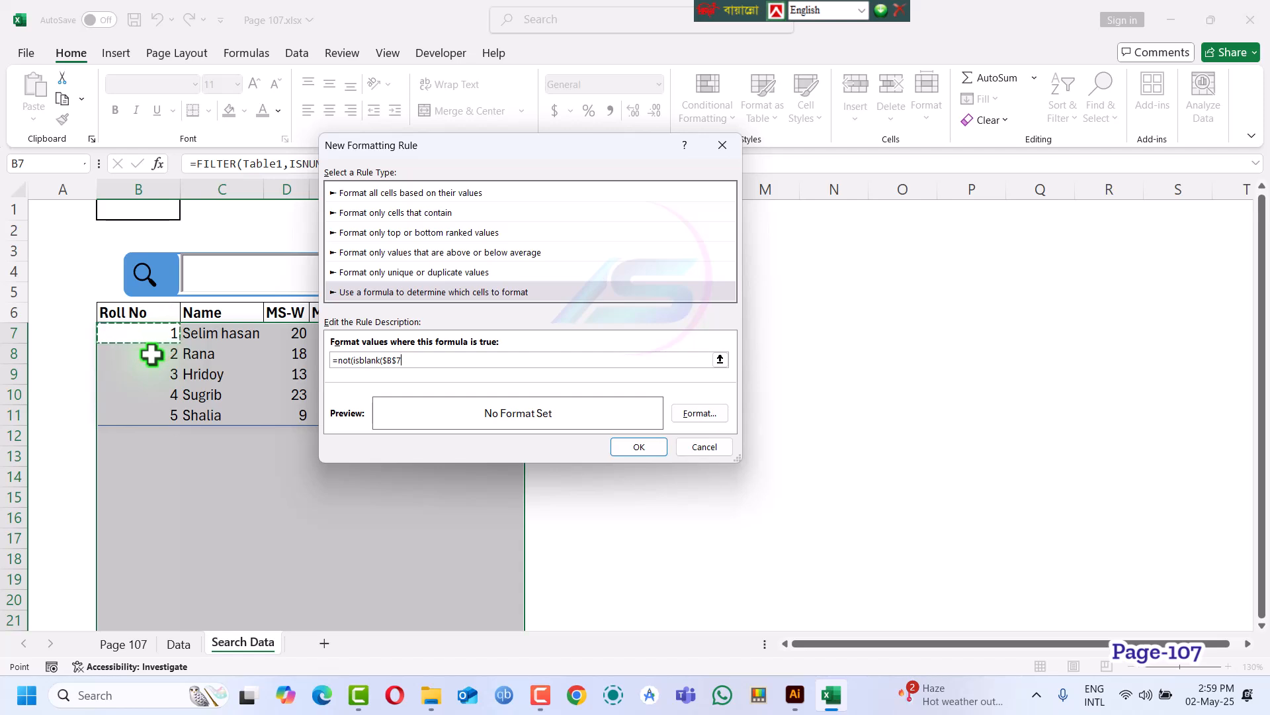
{"action": "key", "text": "F4"}
{"action": "key", "text": "F4"}
{"action": "type", "text": ")"}
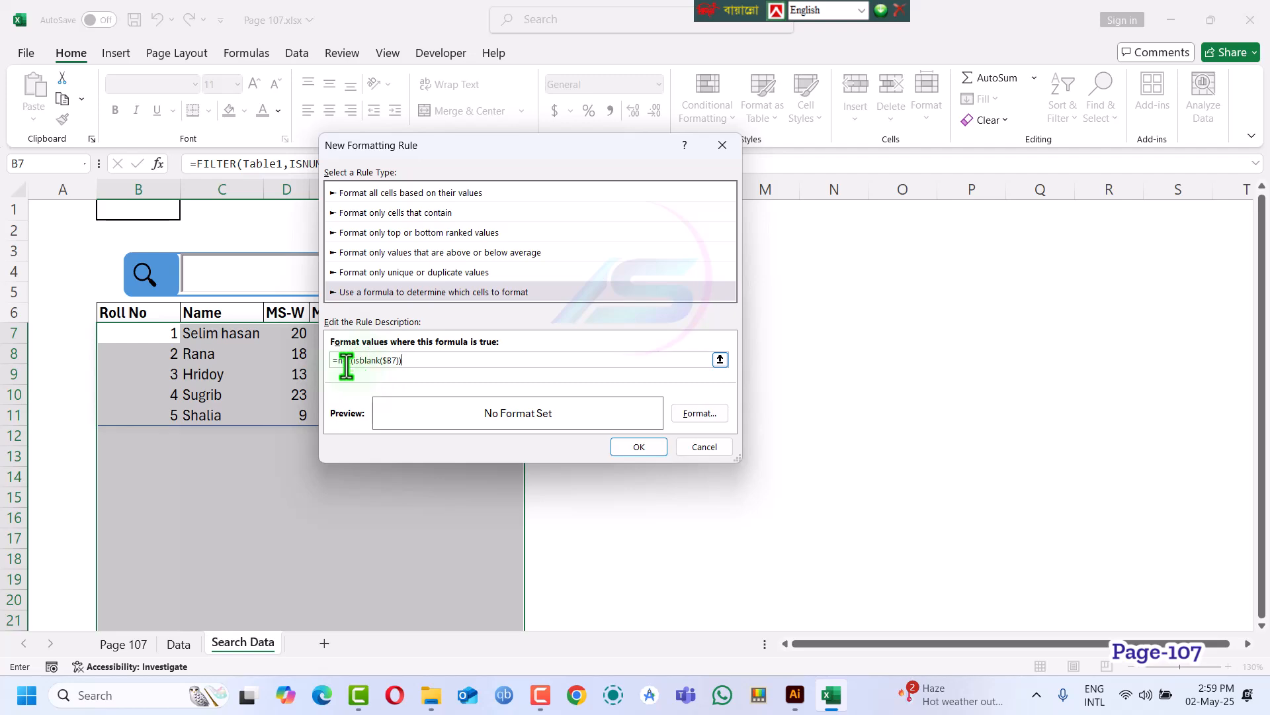
Give the rule's format an outline border and Regular font style, and apply the conditional formatting rule to the results range
{"action": "left_click", "coordinate": [689, 412]}
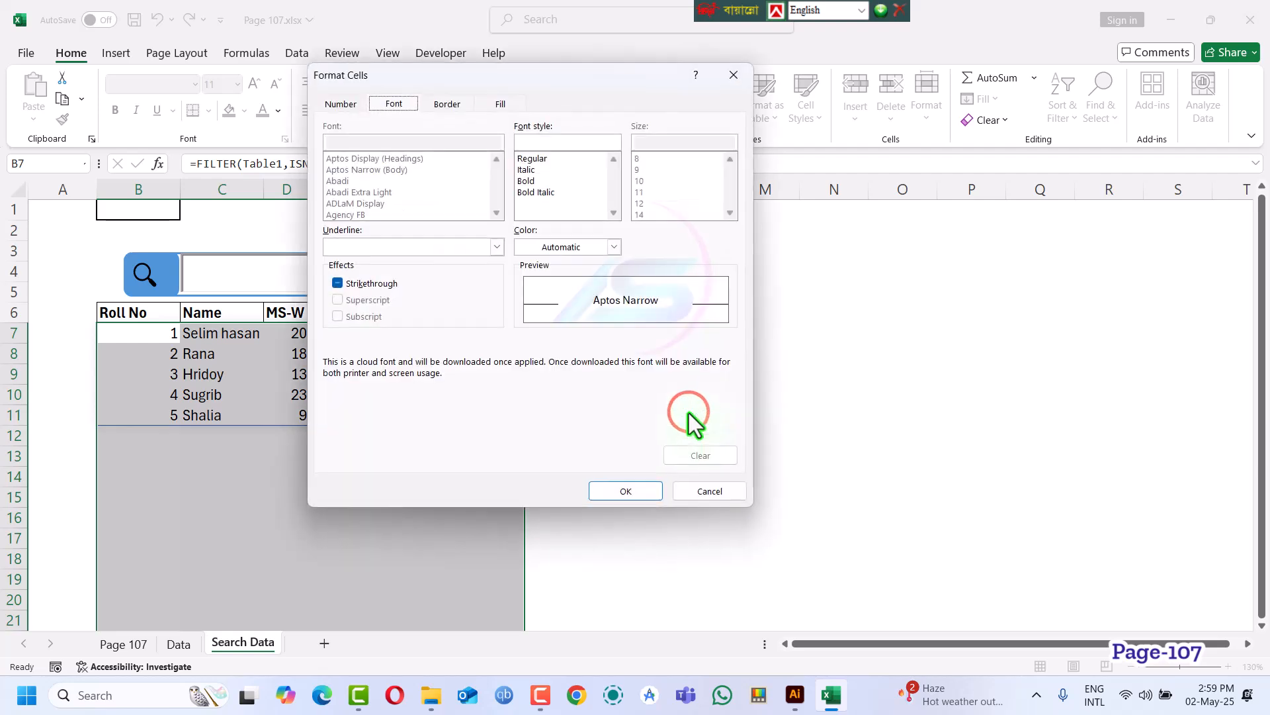
{"action": "left_click", "coordinate": [459, 105]}
{"action": "left_click", "coordinate": [555, 161]}
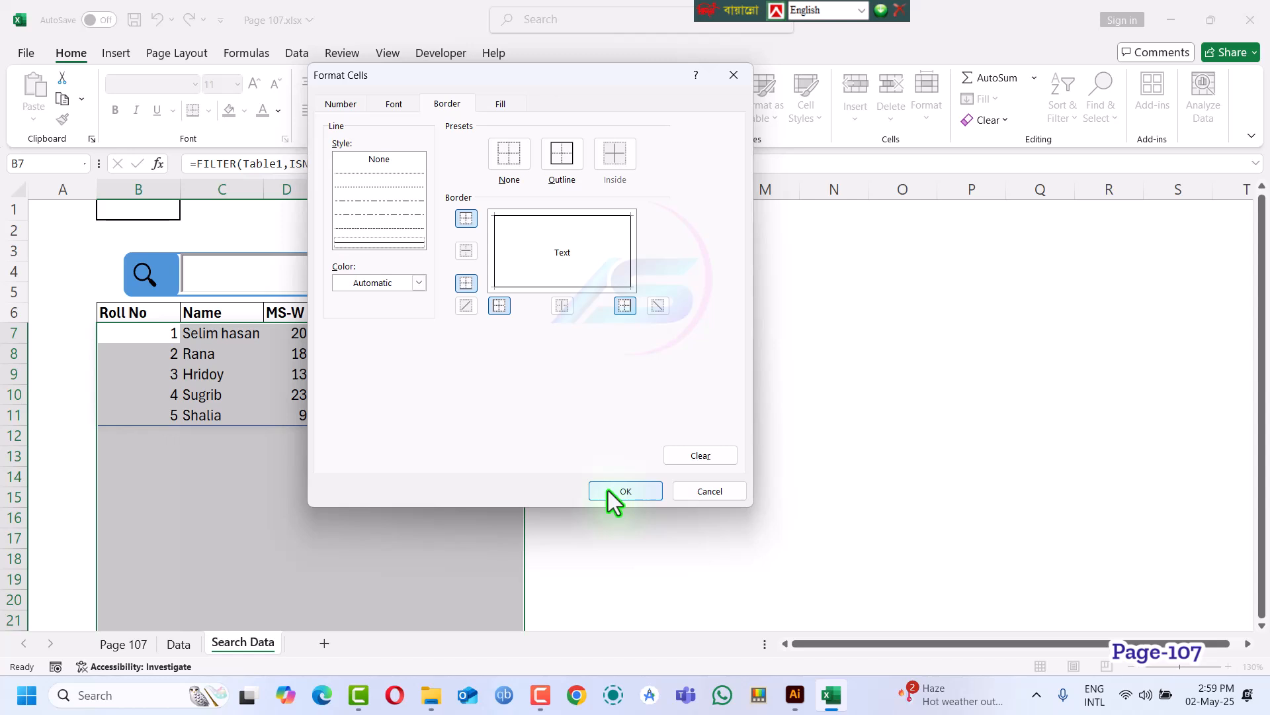
{"action": "left_click", "coordinate": [394, 105]}
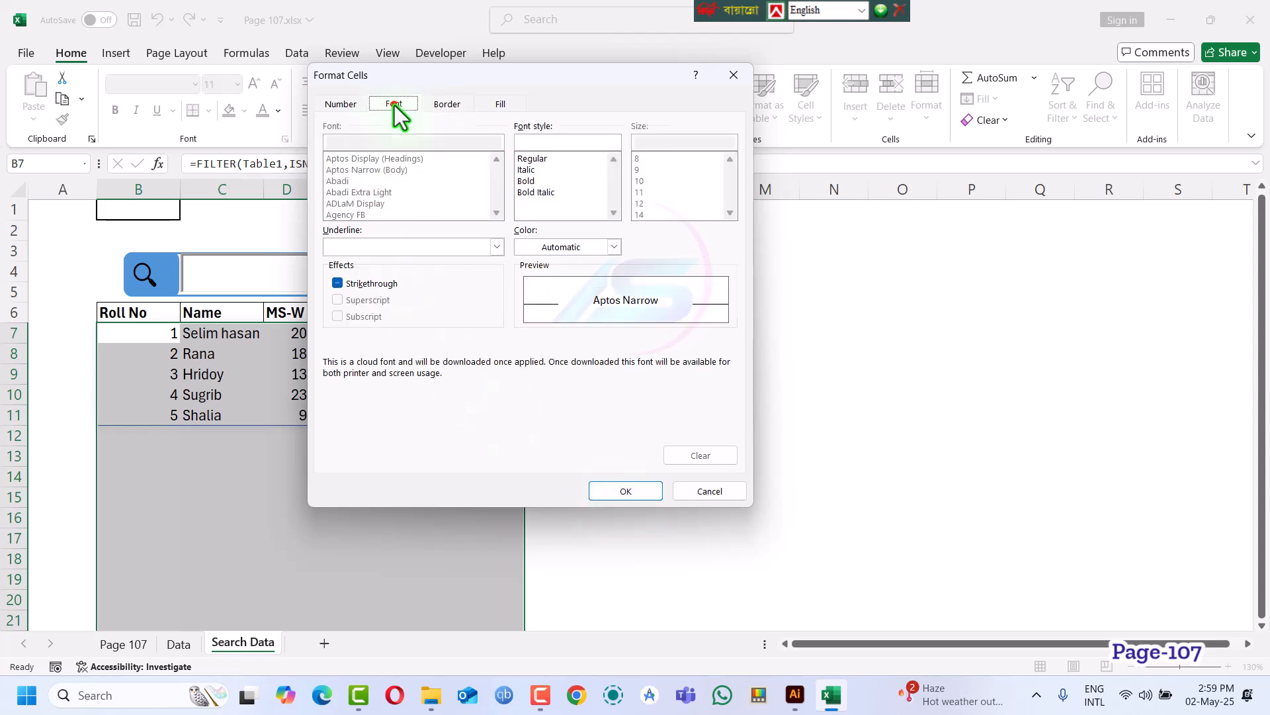
{"action": "left_click", "coordinate": [520, 181]}
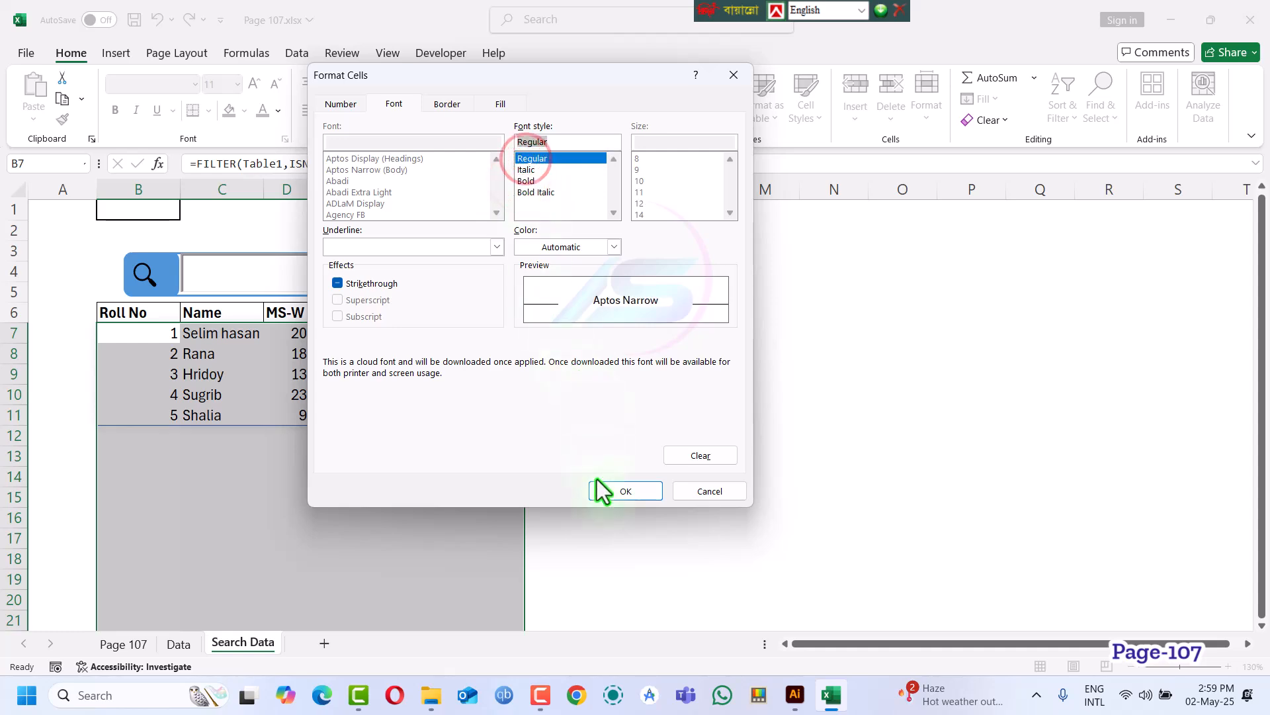
{"action": "left_click", "coordinate": [617, 490]}
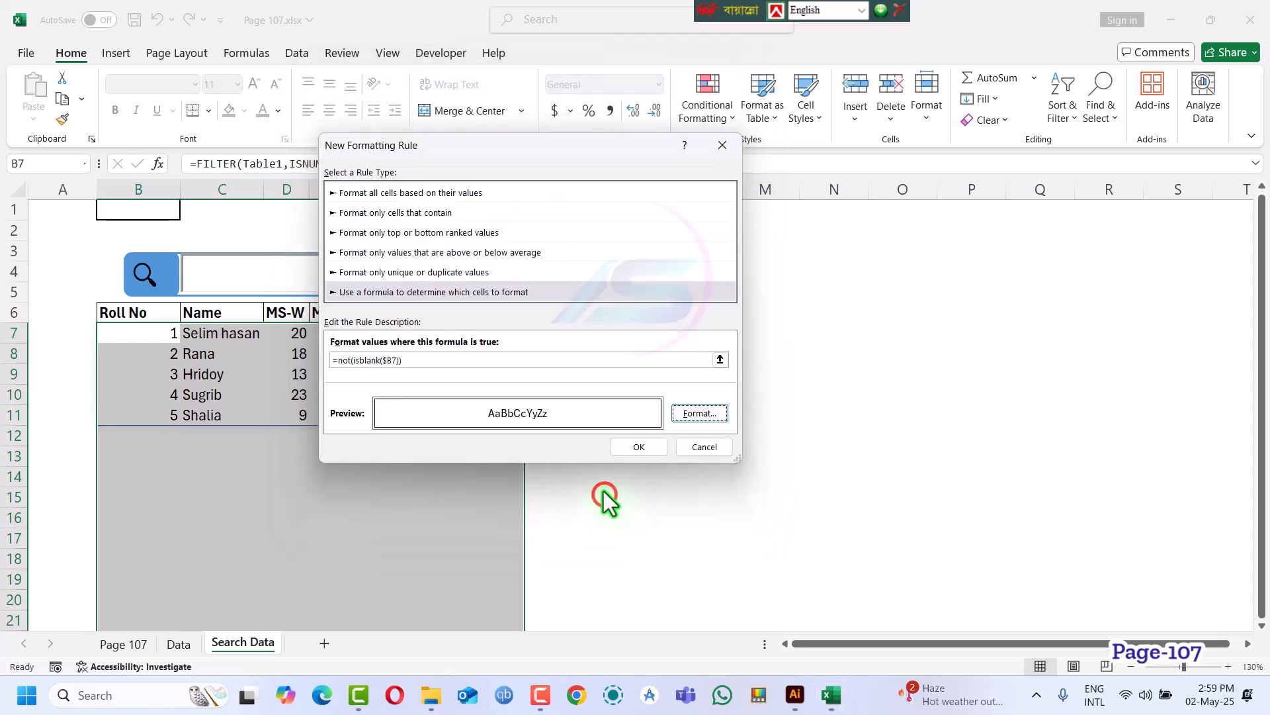
{"action": "left_click", "coordinate": [627, 447]}
{"action": "left_click", "coordinate": [343, 362]}
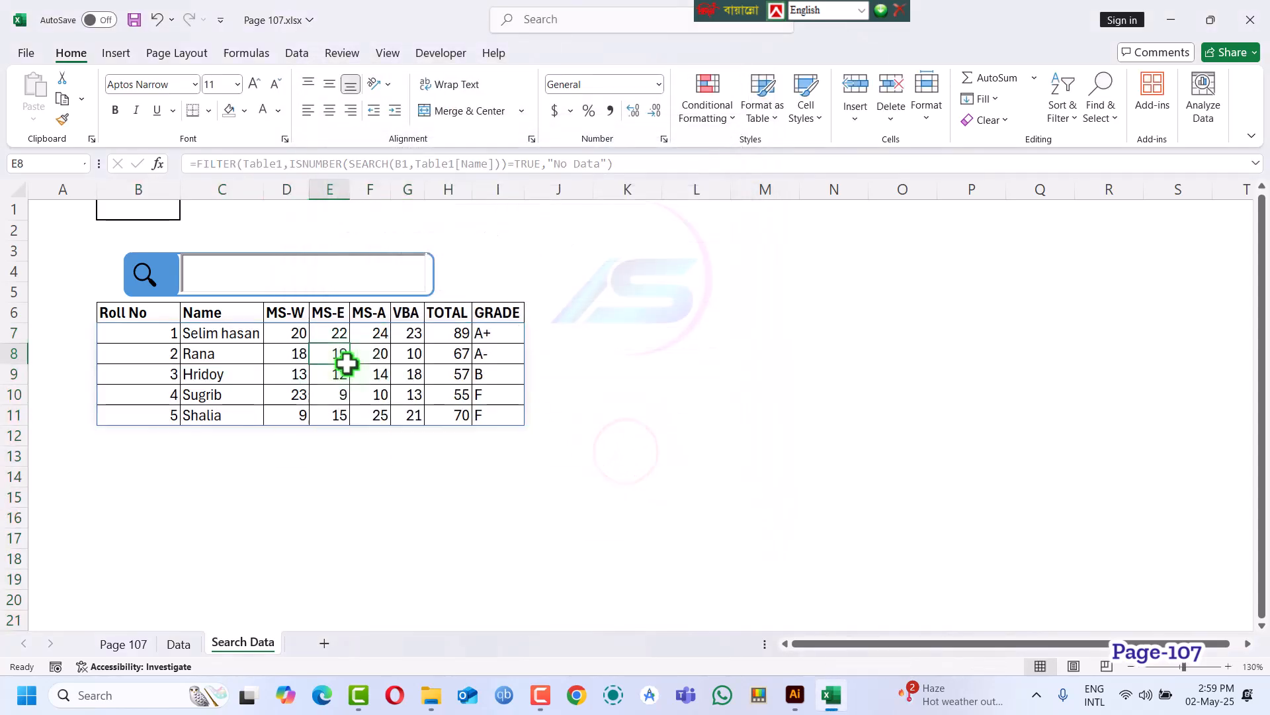
Search for "s" and replace it with a student's name to check the borders on the filtered rows
{"action": "left_click", "coordinate": [227, 275]}
{"action": "type", "text": "s"}
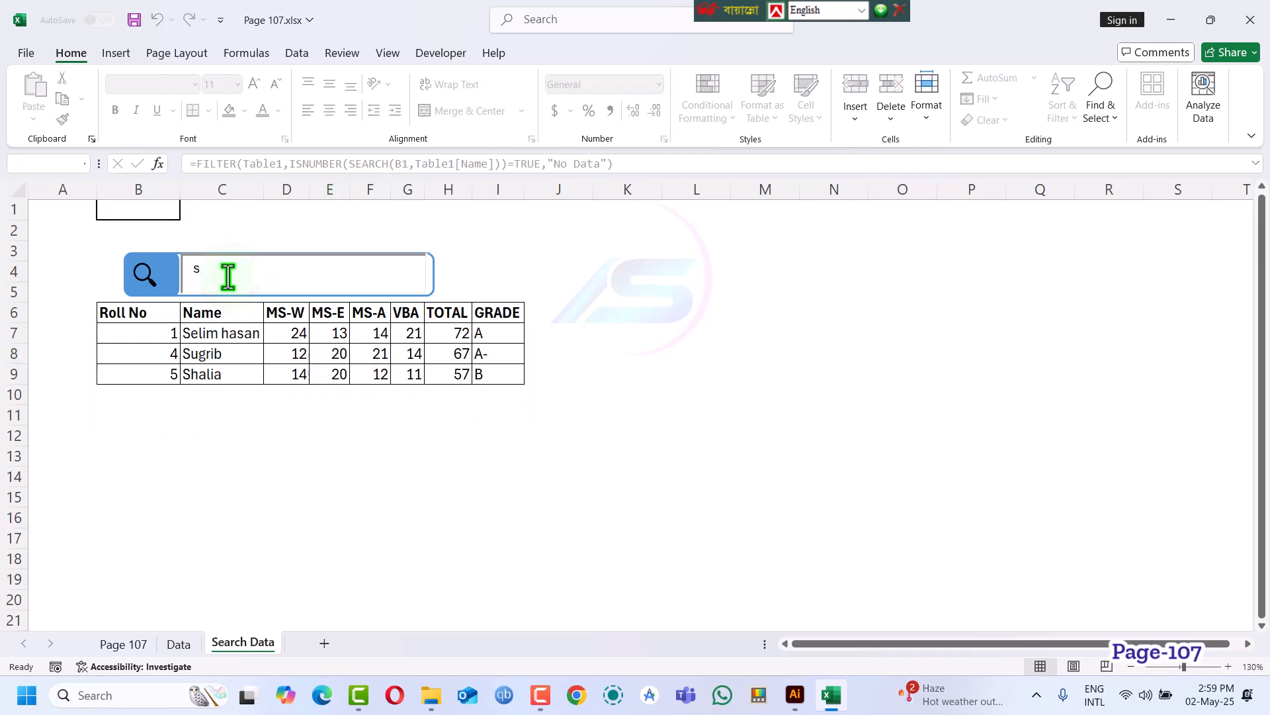
{"action": "key", "text": "BackSpace"}
{"action": "type", "text": "rana"}
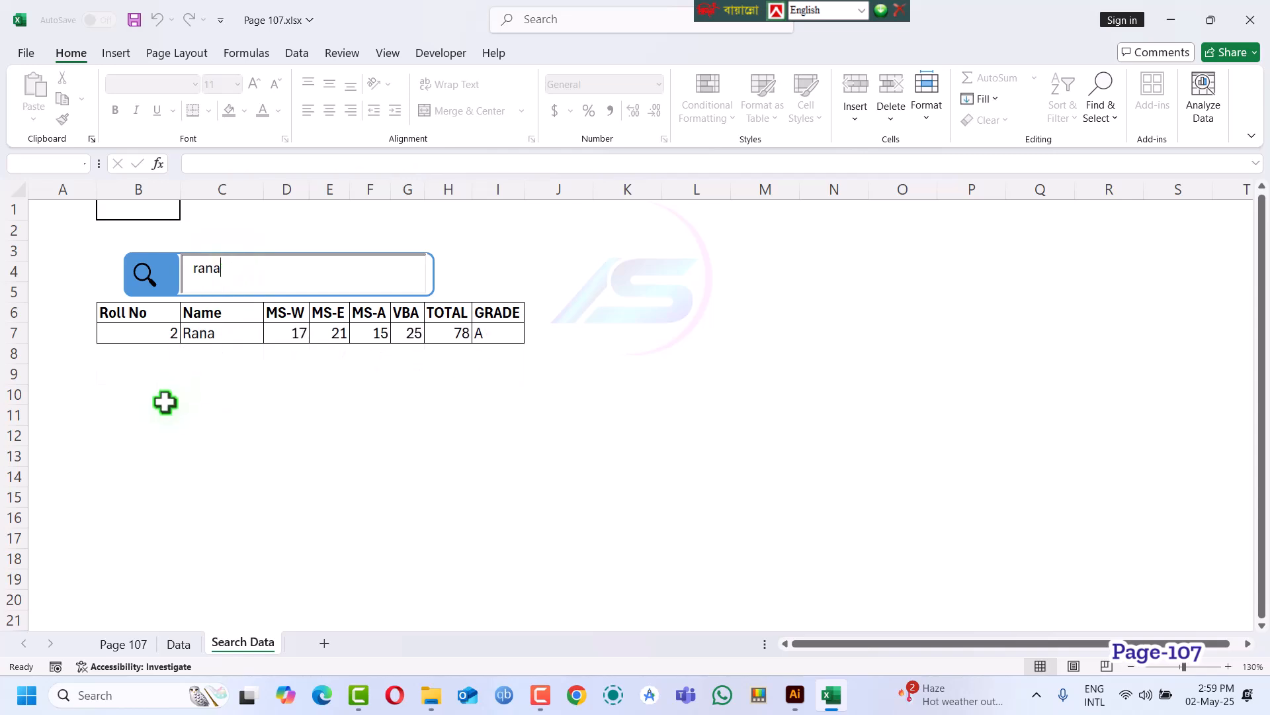
Replace the search text with "se", shorten it to "s", and empty the search box
{"action": "key", "text": "BackSpace"}
{"action": "key", "text": "BackSpace"}
{"action": "key", "text": "BackSpace"}
{"action": "key", "text": "BackSpace"}
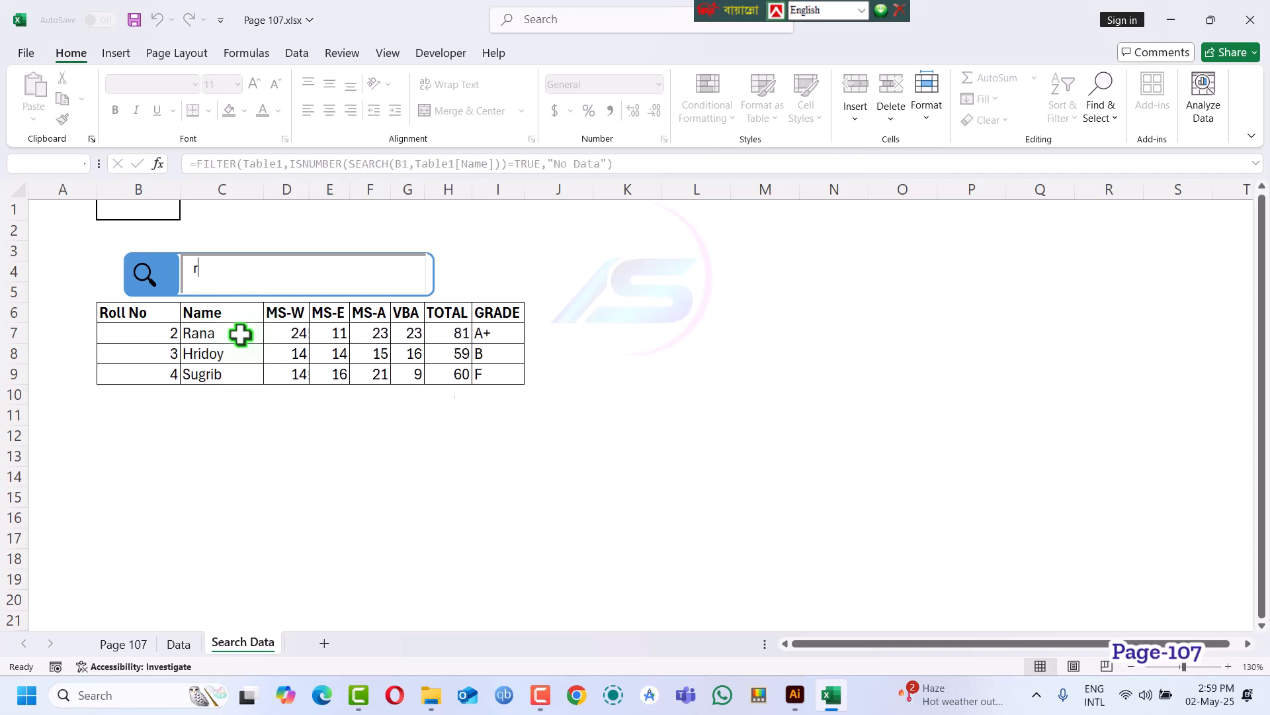
{"action": "type", "text": "se"}
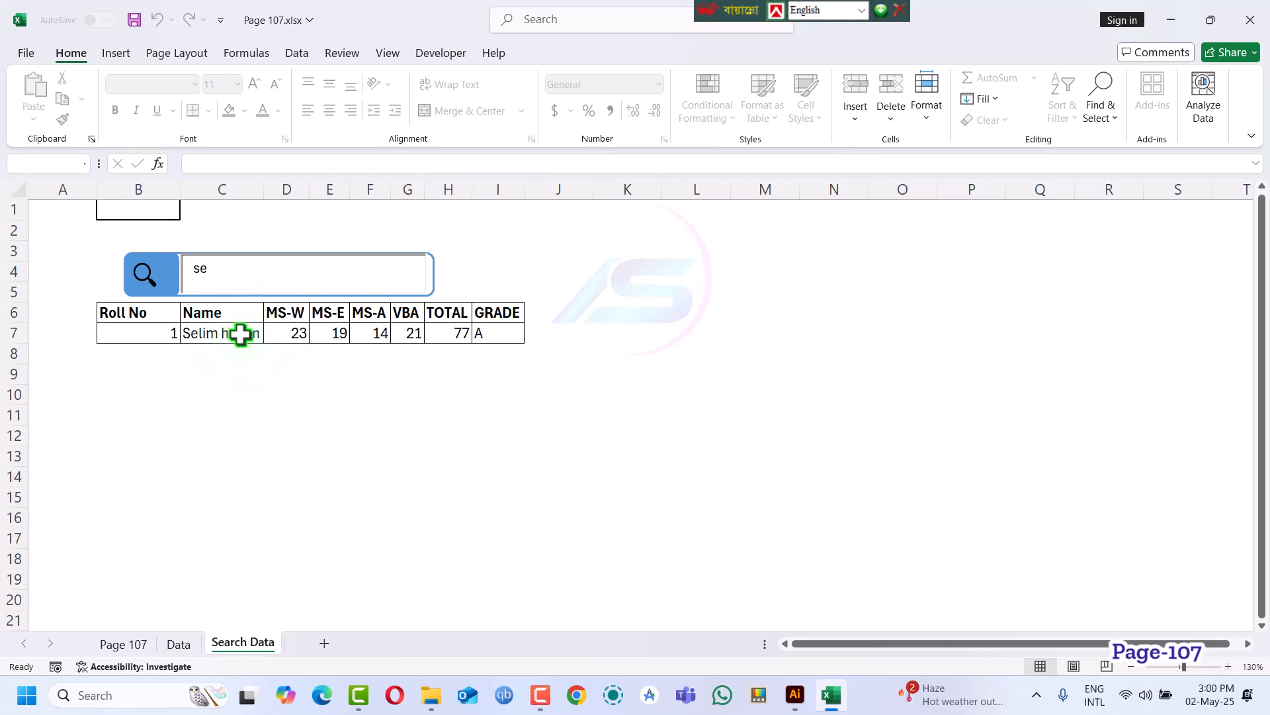
{"action": "key", "text": "BackSpace"}
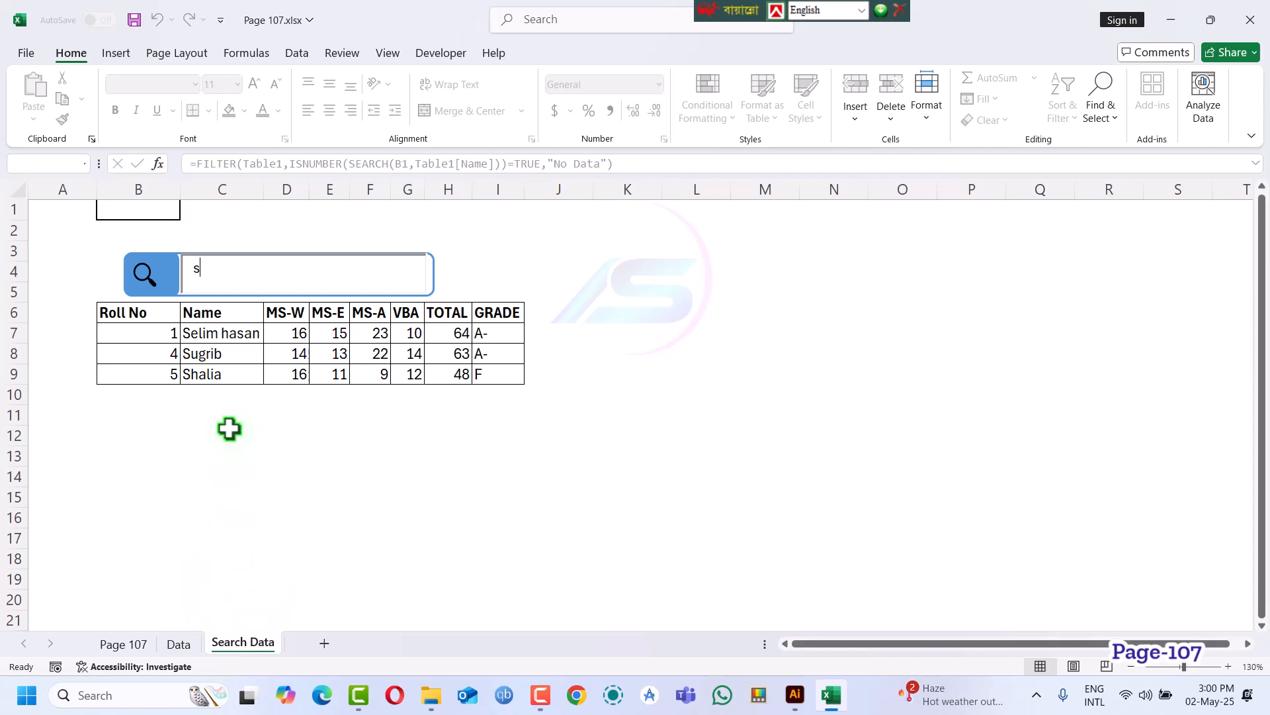
{"action": "key", "text": "BackSpace"}
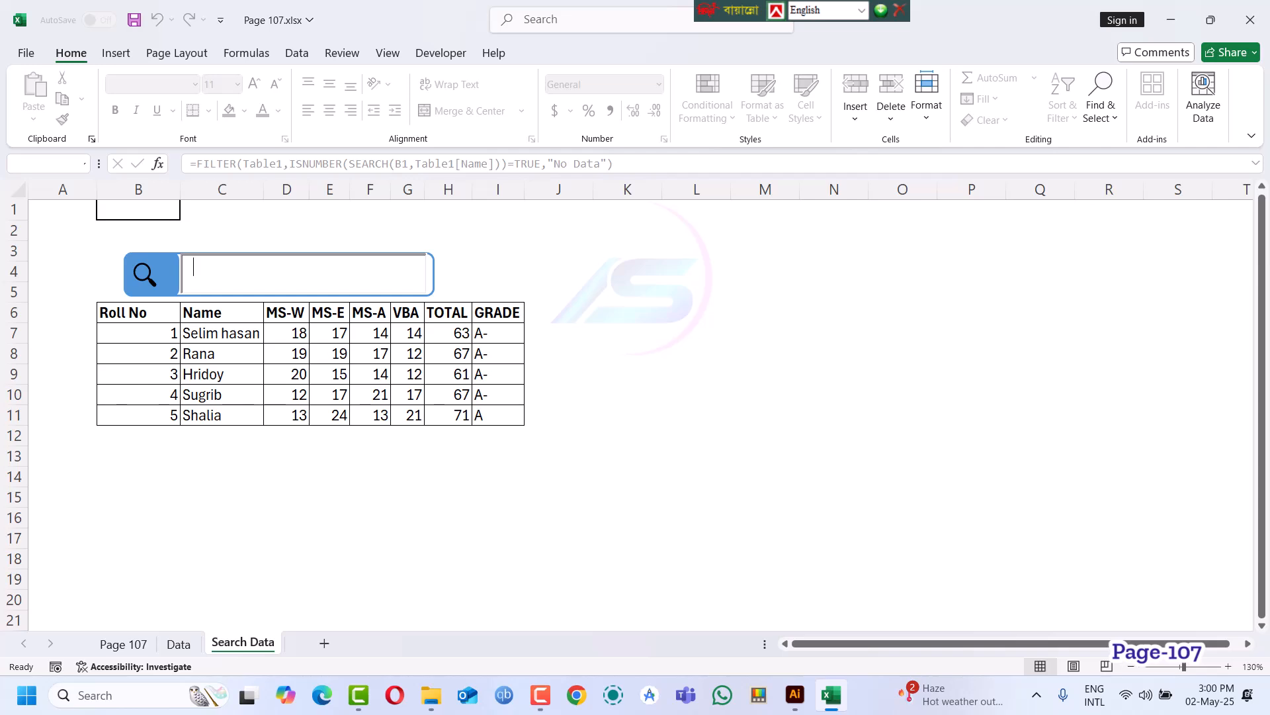
Search for "1" to test a non-matching entry, and clear the search box again
{"action": "type", "text": "1"}
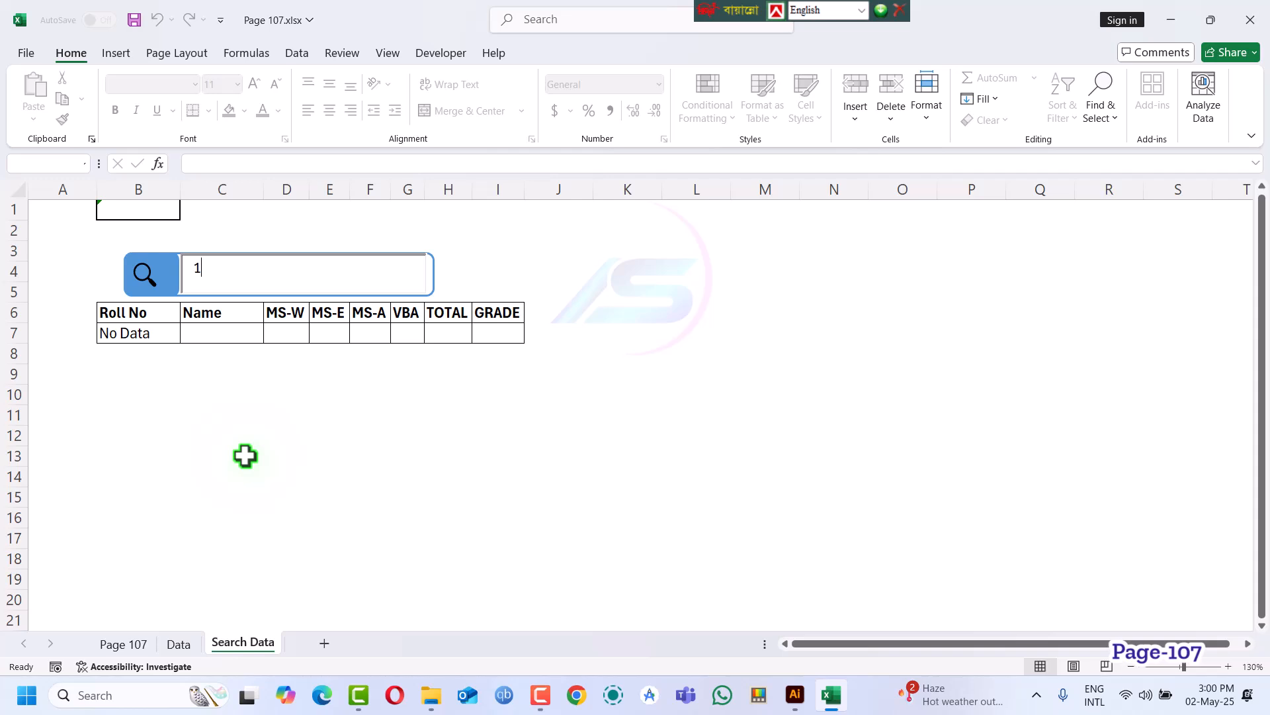
{"action": "left_click", "coordinate": [245, 456]}
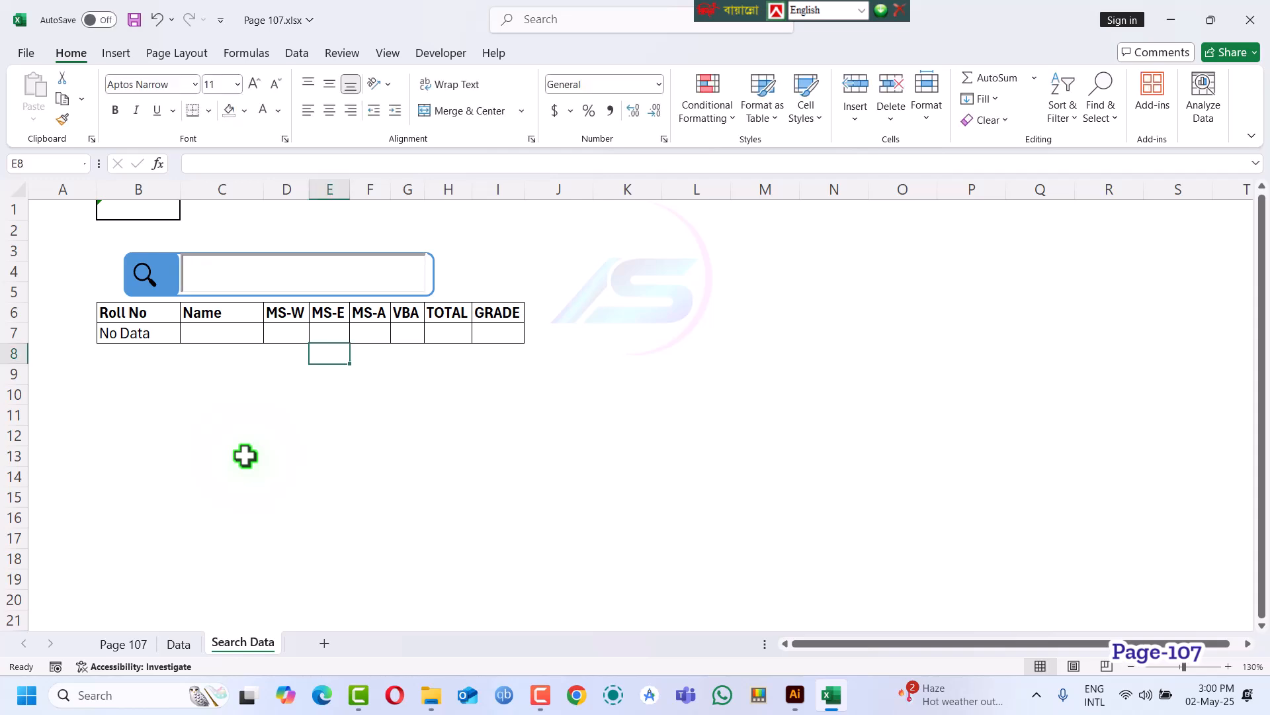
{"action": "left_click", "coordinate": [227, 266]}
{"action": "key", "text": "BackSpace"}
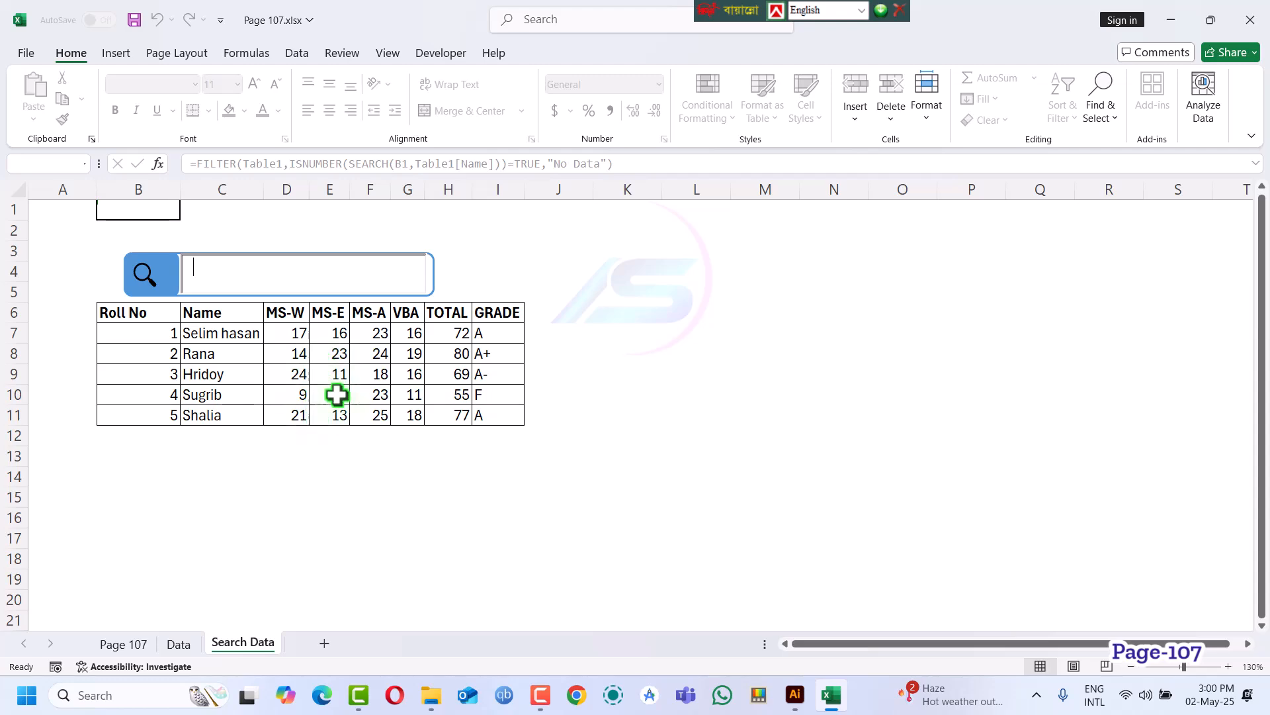
Minimize the workbook, switch to Google Chrome in a maximized window, and open the site ascomputer365.blogspot.com
{"action": "left_click", "coordinate": [1174, 21]}
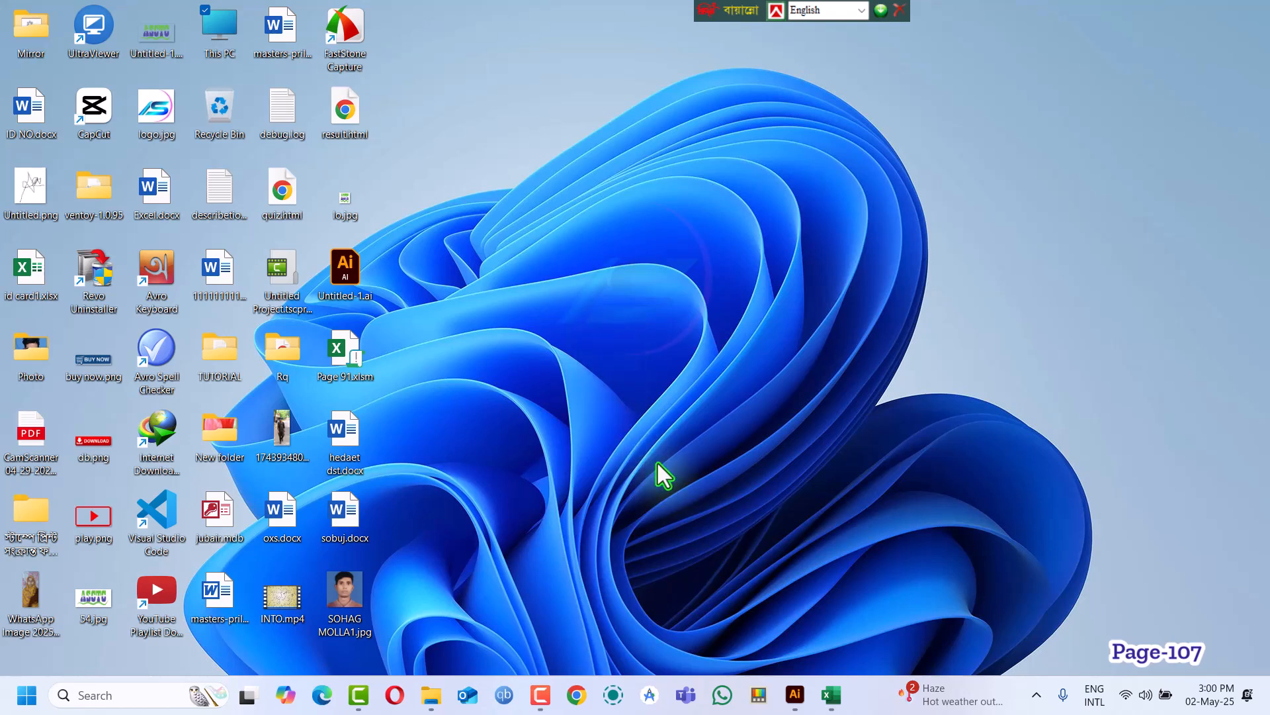
{"action": "left_click", "coordinate": [575, 695]}
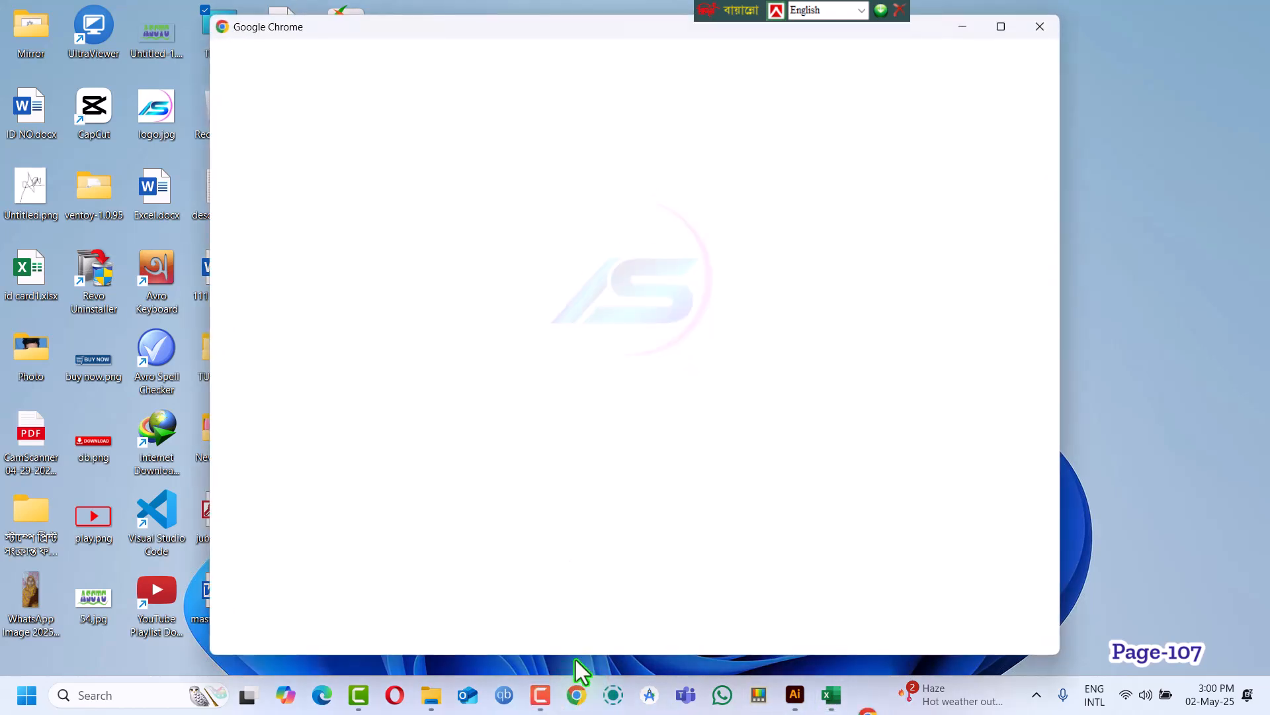
{"action": "left_click", "coordinate": [563, 436]}
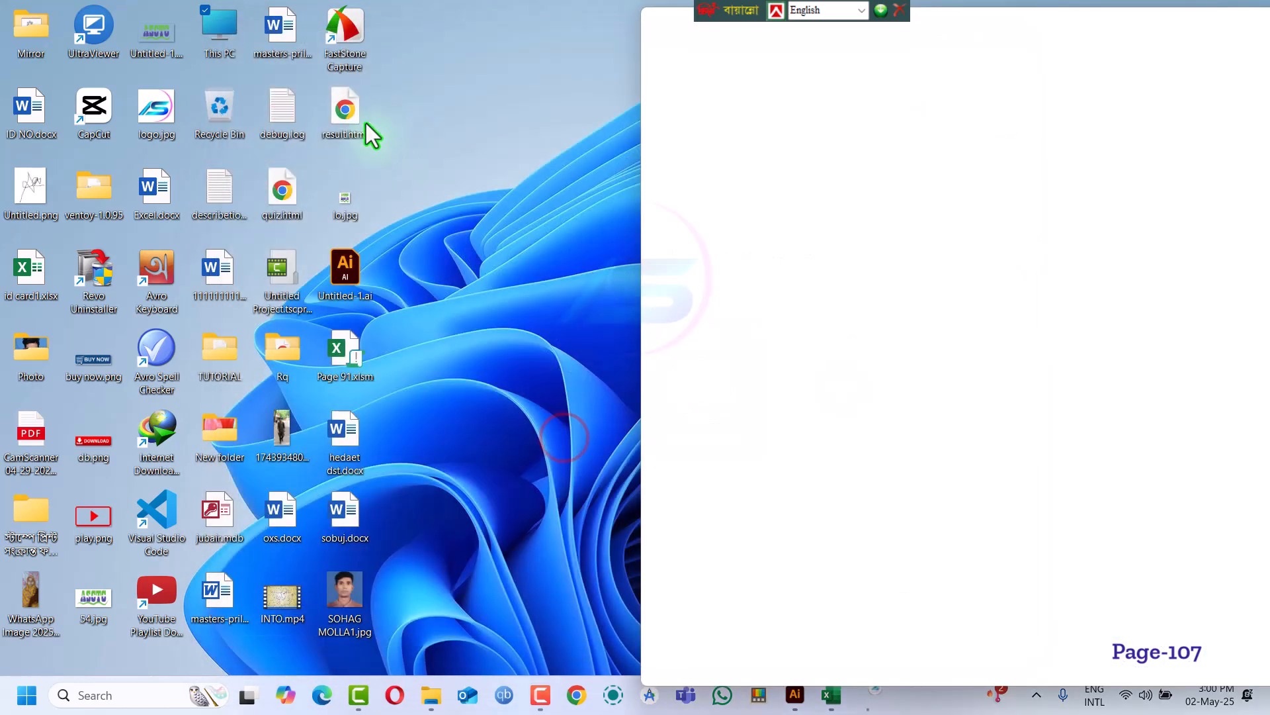
{"action": "double_click", "coordinate": [1003, 26]}
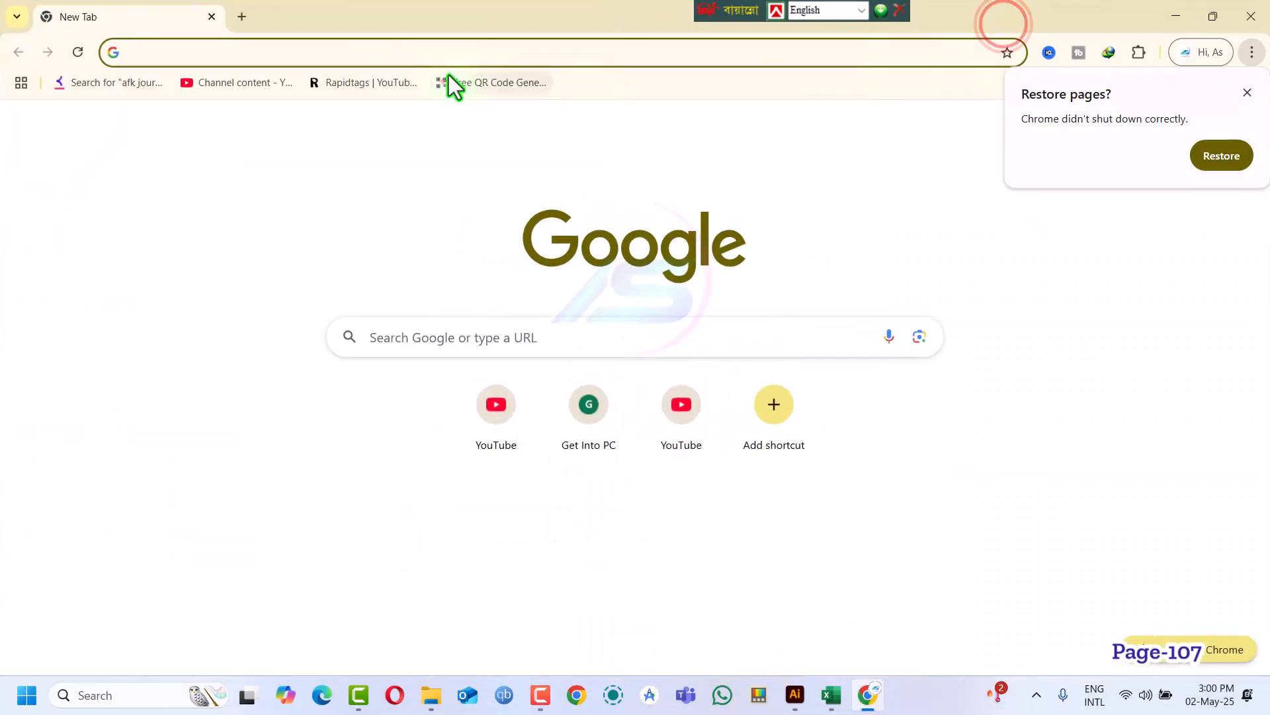
{"action": "type", "text": "as"}
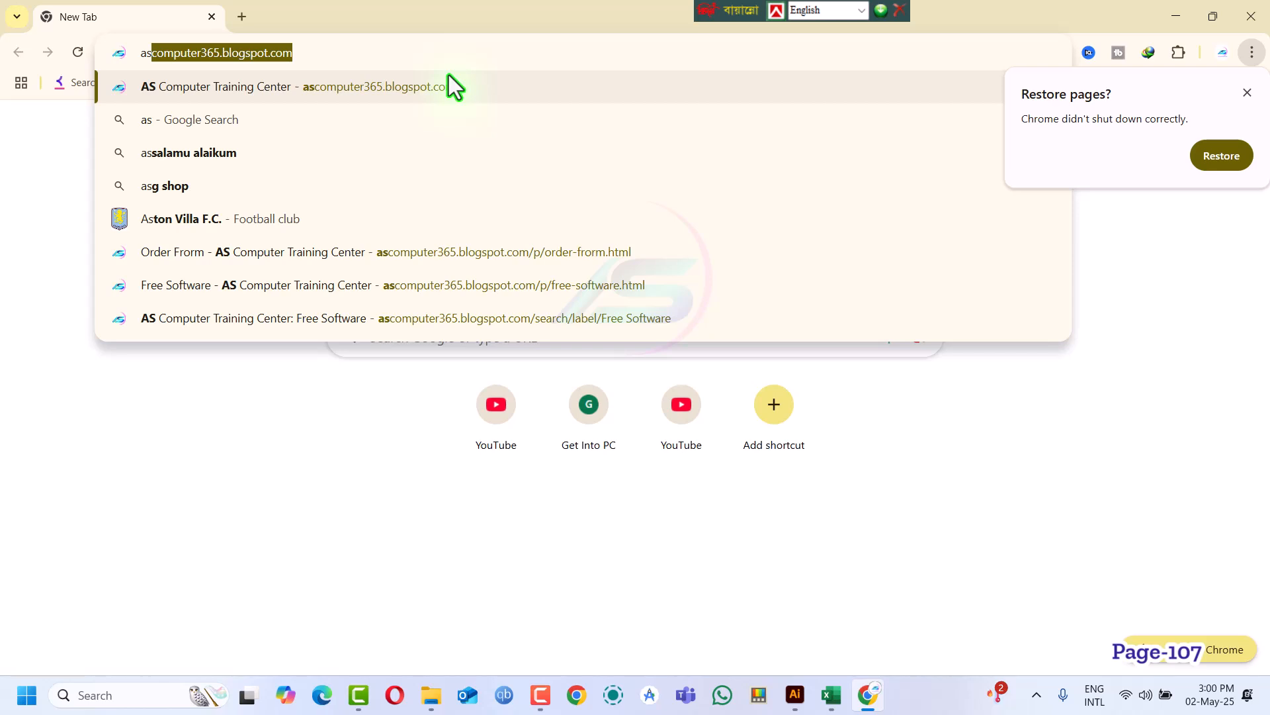
{"action": "left_click", "coordinate": [452, 86]}
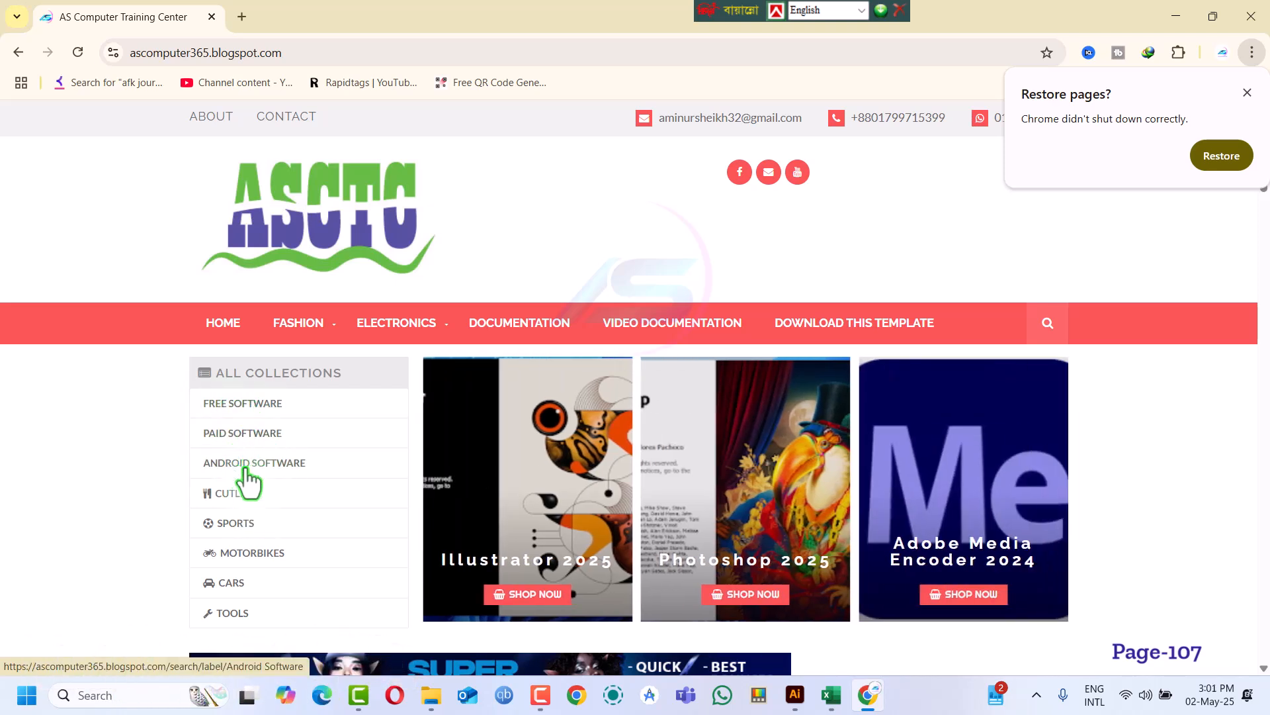
Browse the site's Free Software collection and return to the home page
{"action": "left_click", "coordinate": [237, 400]}
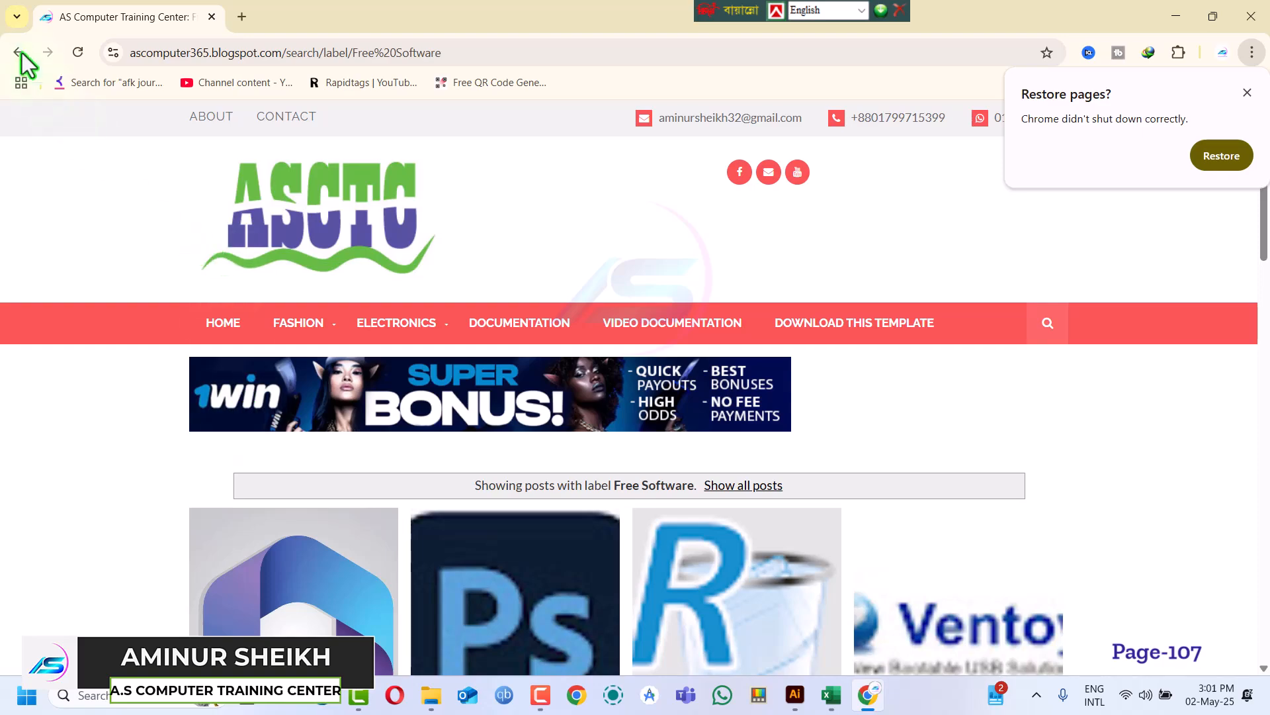
{"action": "scroll", "coordinate": [386, 518], "scroll_direction": "down", "scroll_amount": 10}
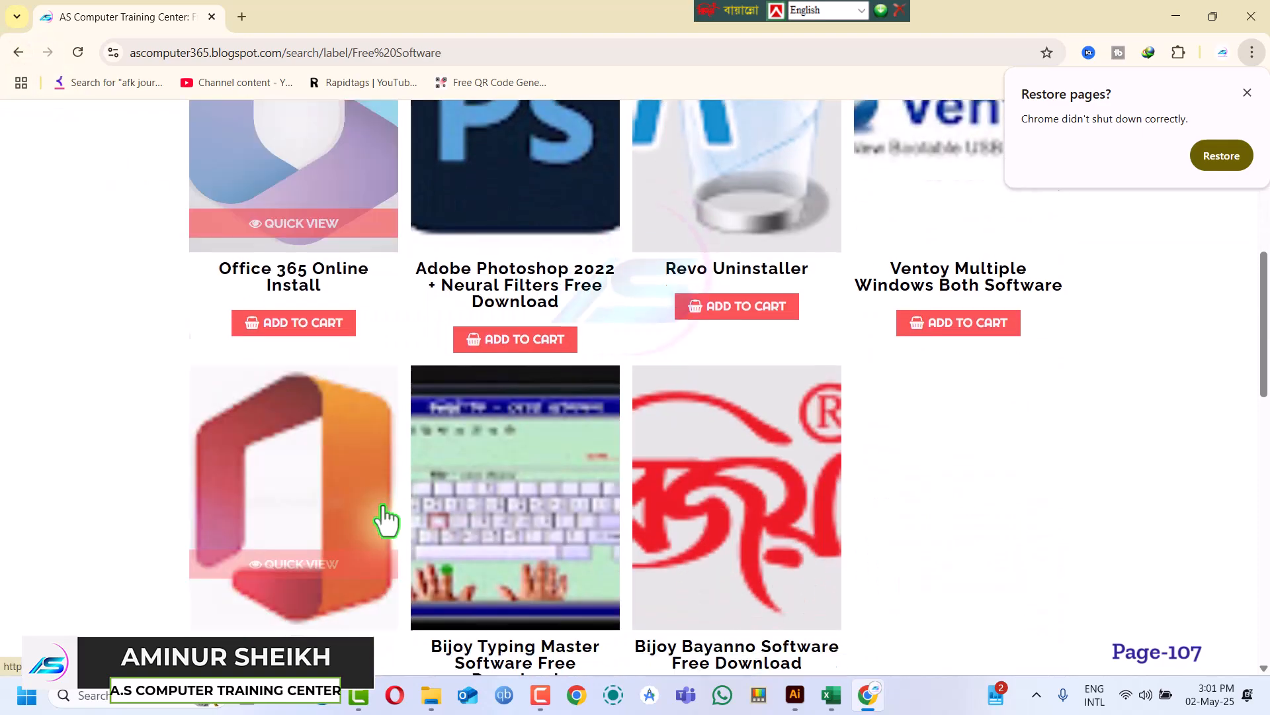
{"action": "scroll", "coordinate": [383, 506], "scroll_direction": "down", "scroll_amount": 9}
{"action": "scroll", "coordinate": [383, 505], "scroll_direction": "up", "scroll_amount": 8}
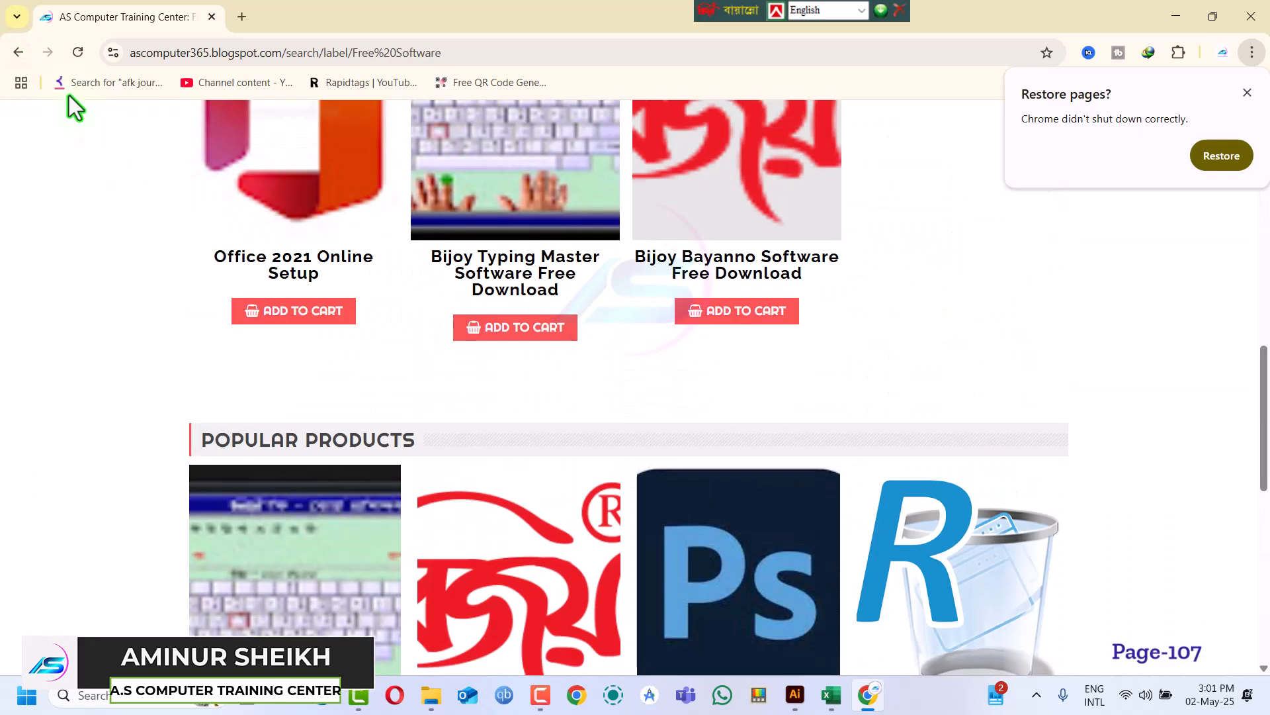
{"action": "left_click", "coordinate": [19, 53]}
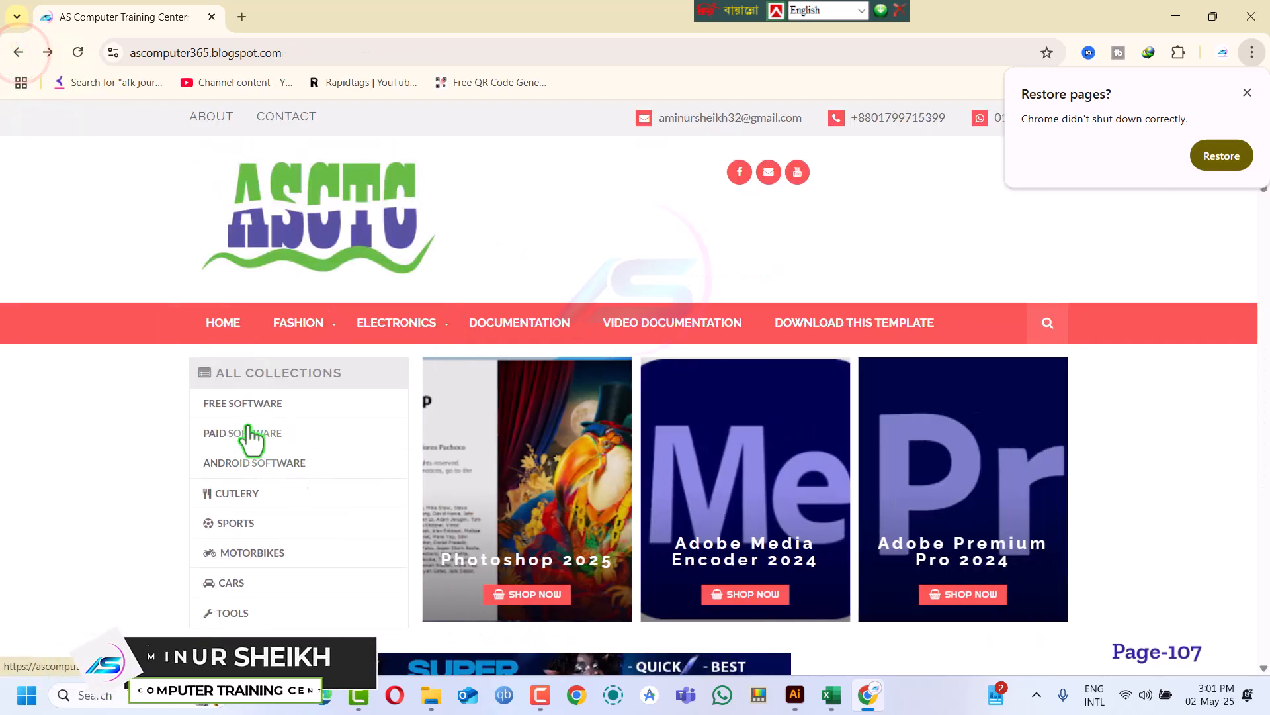
Open the Paid Software and Android Software collections in separate new tabs and view both tabs
{"action": "right_click", "coordinate": [226, 437]}
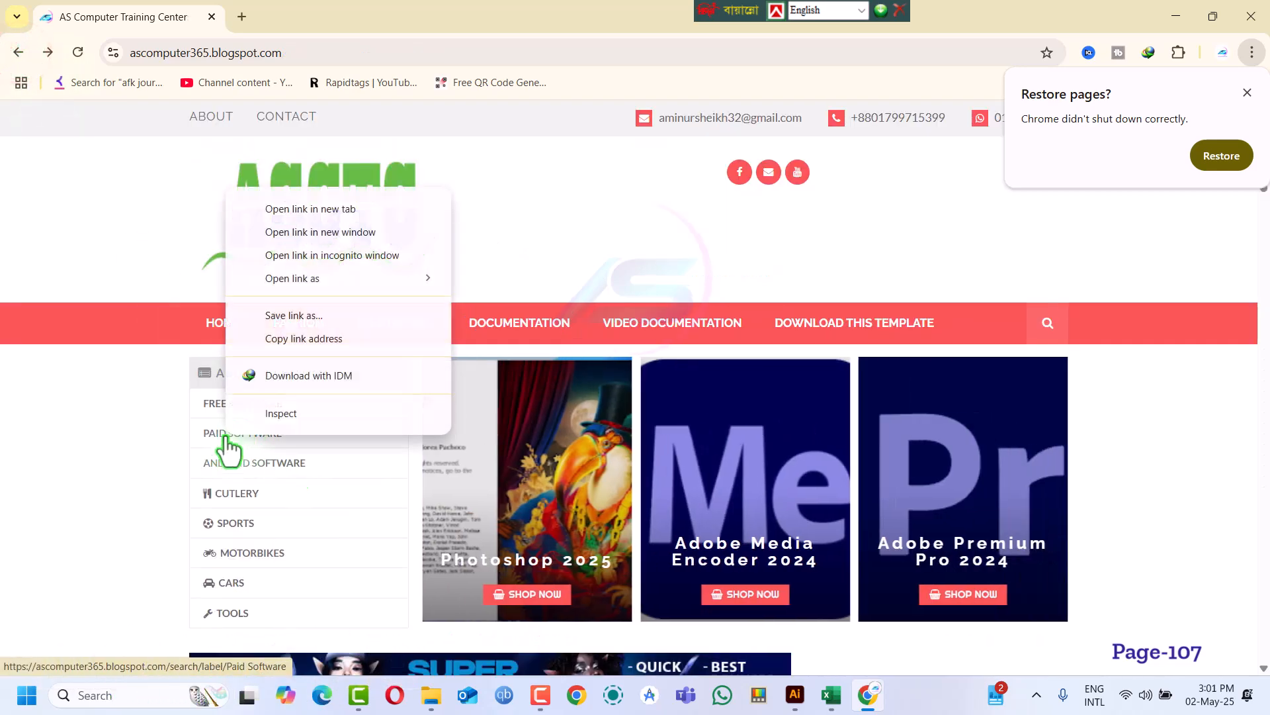
{"action": "left_click", "coordinate": [275, 216]}
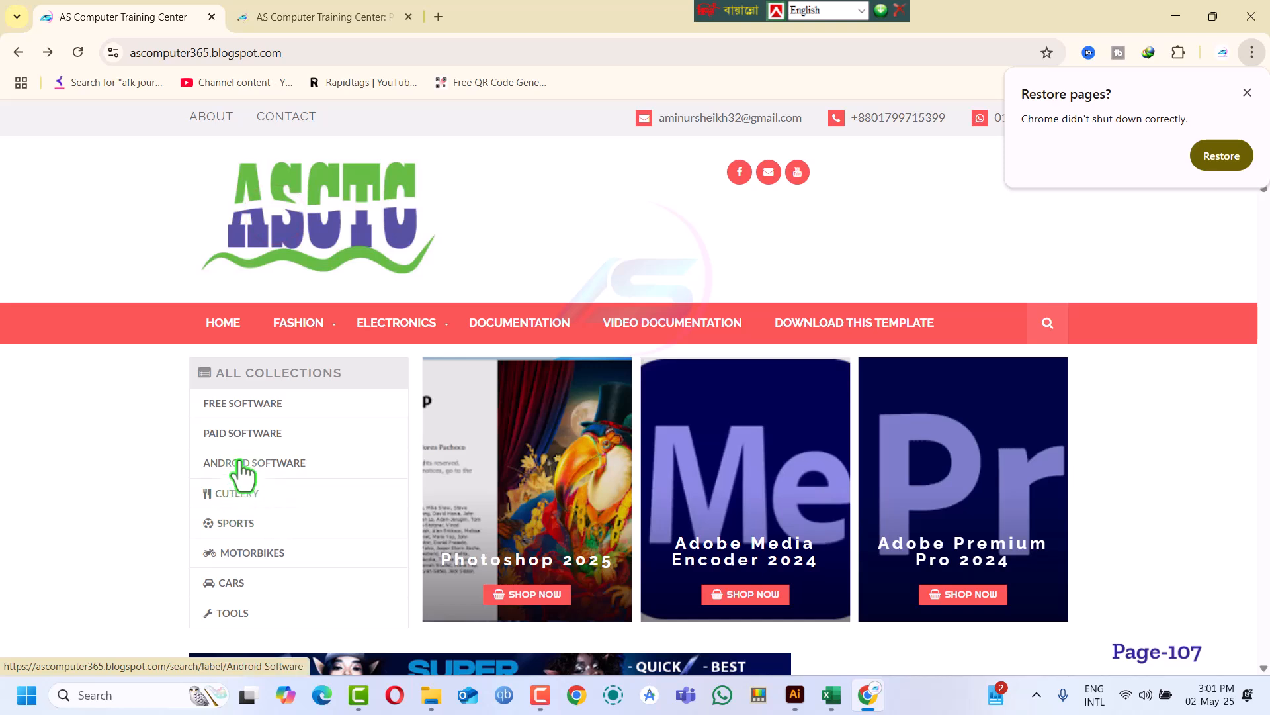
{"action": "right_click", "coordinate": [240, 463]}
{"action": "left_click", "coordinate": [321, 235]}
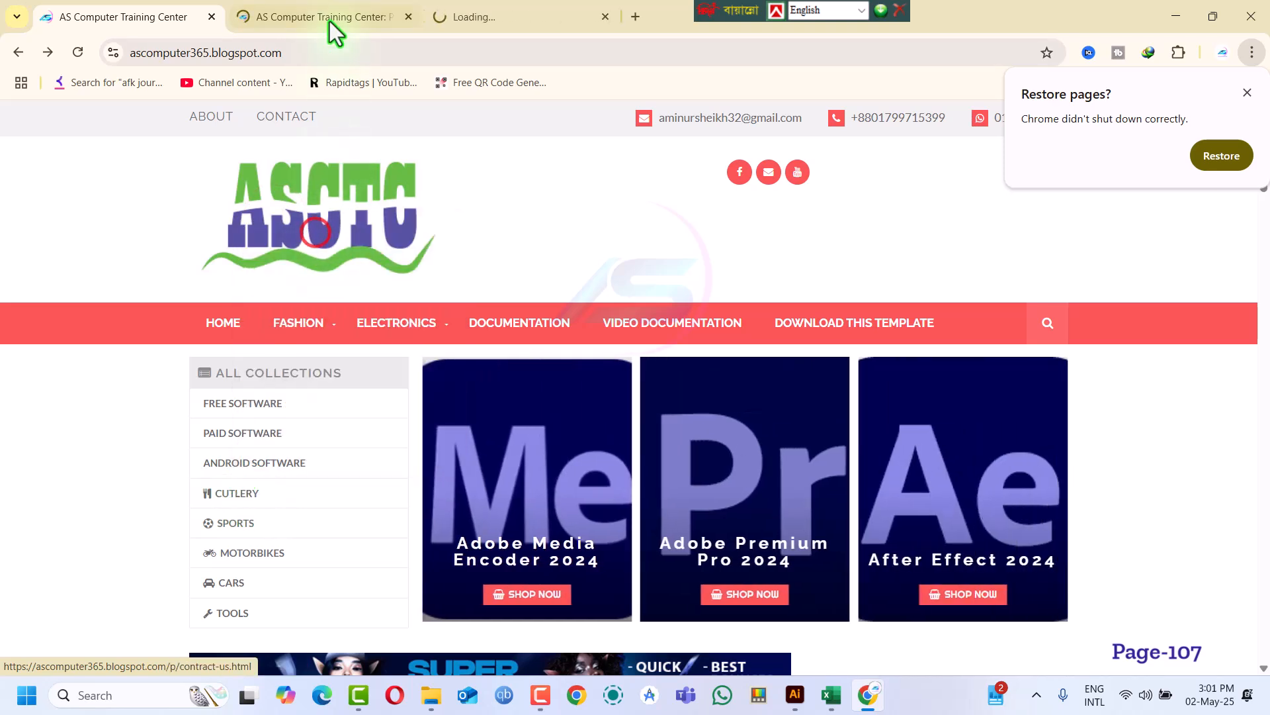
{"action": "left_click", "coordinate": [329, 21]}
{"action": "left_click", "coordinate": [475, 17]}
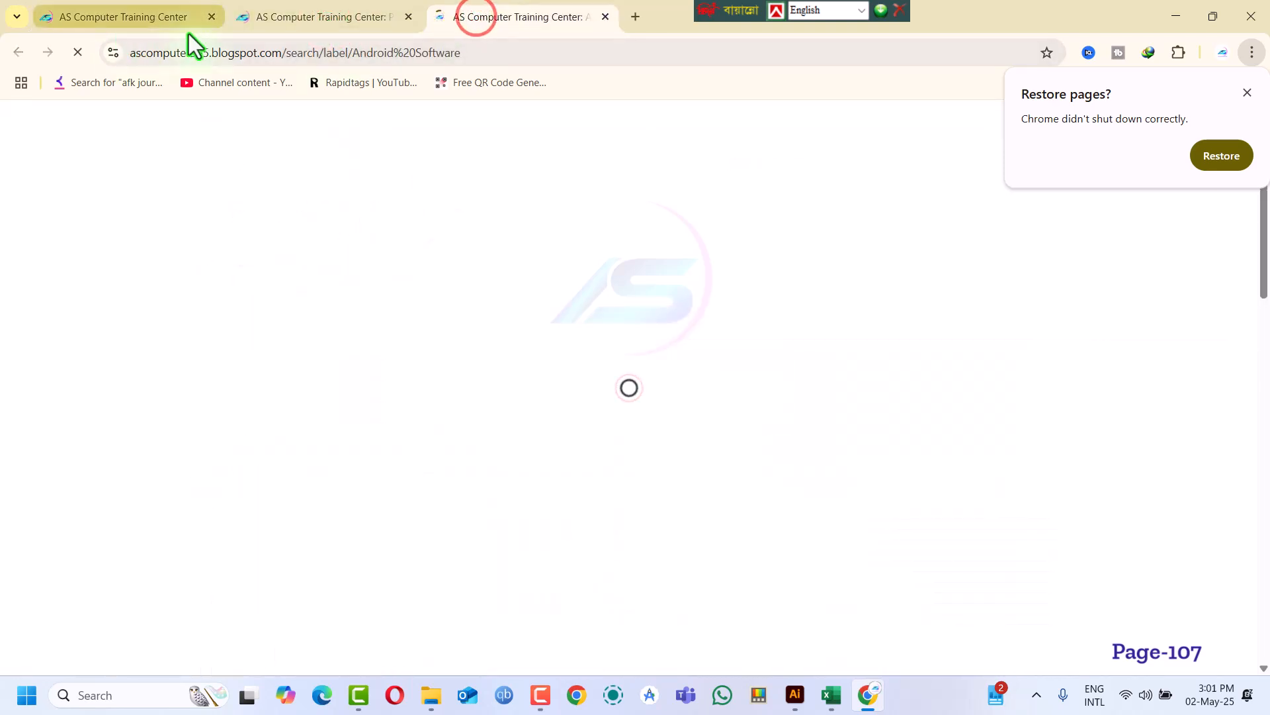
Examine the products and prices listed in the Paid Software collection
{"action": "left_click", "coordinate": [284, 21]}
{"action": "scroll", "coordinate": [434, 430], "scroll_direction": "down", "scroll_amount": 7}
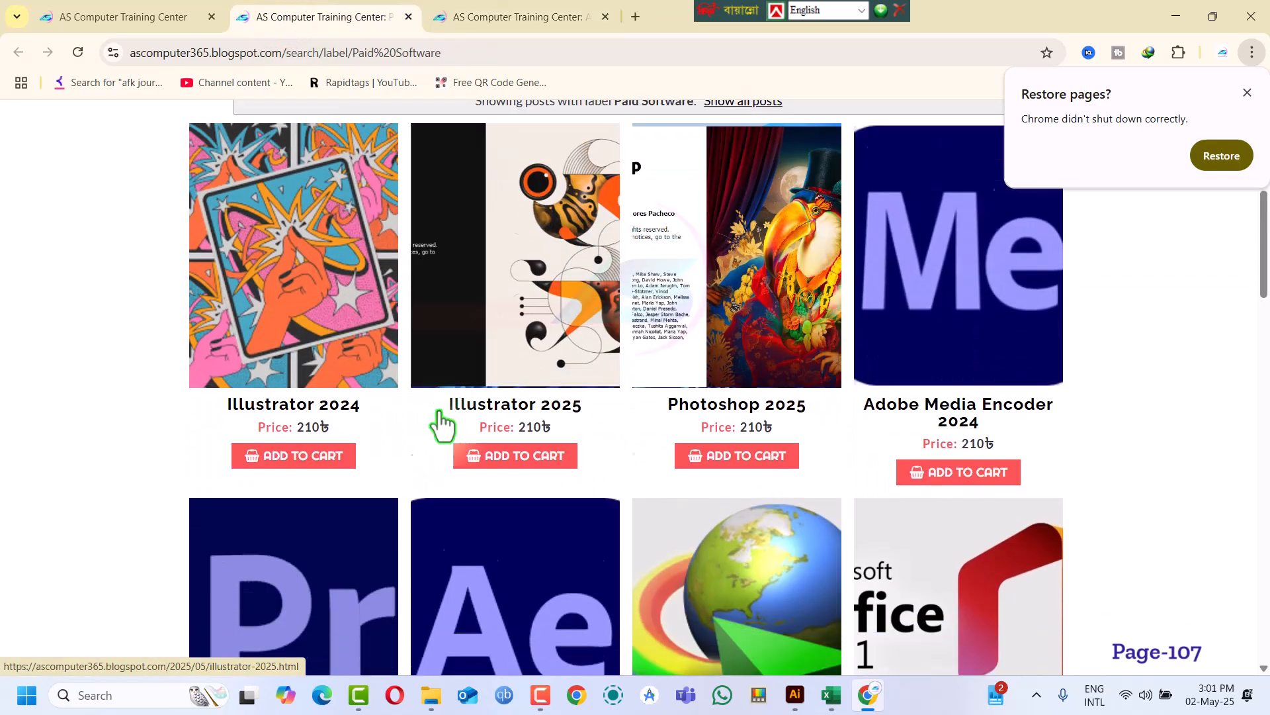
{"action": "scroll", "coordinate": [433, 430], "scroll_direction": "up", "scroll_amount": 3}
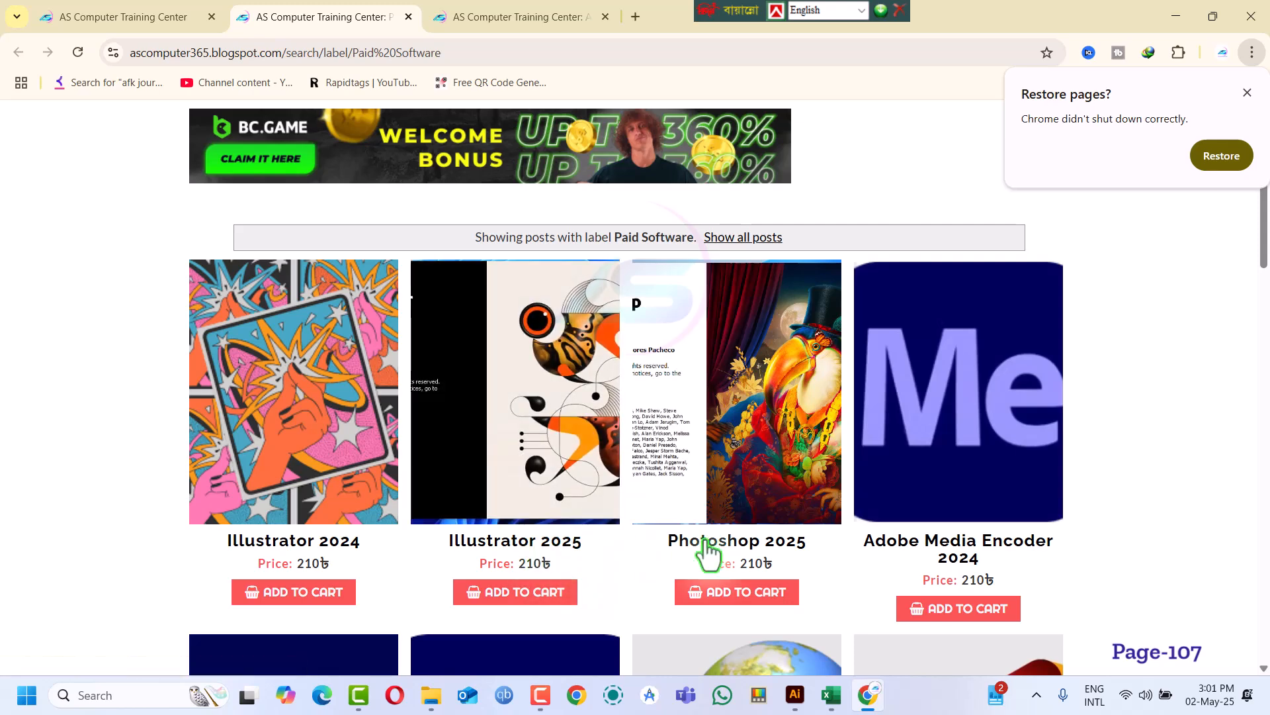
{"action": "scroll", "coordinate": [866, 589], "scroll_direction": "down", "scroll_amount": 2}
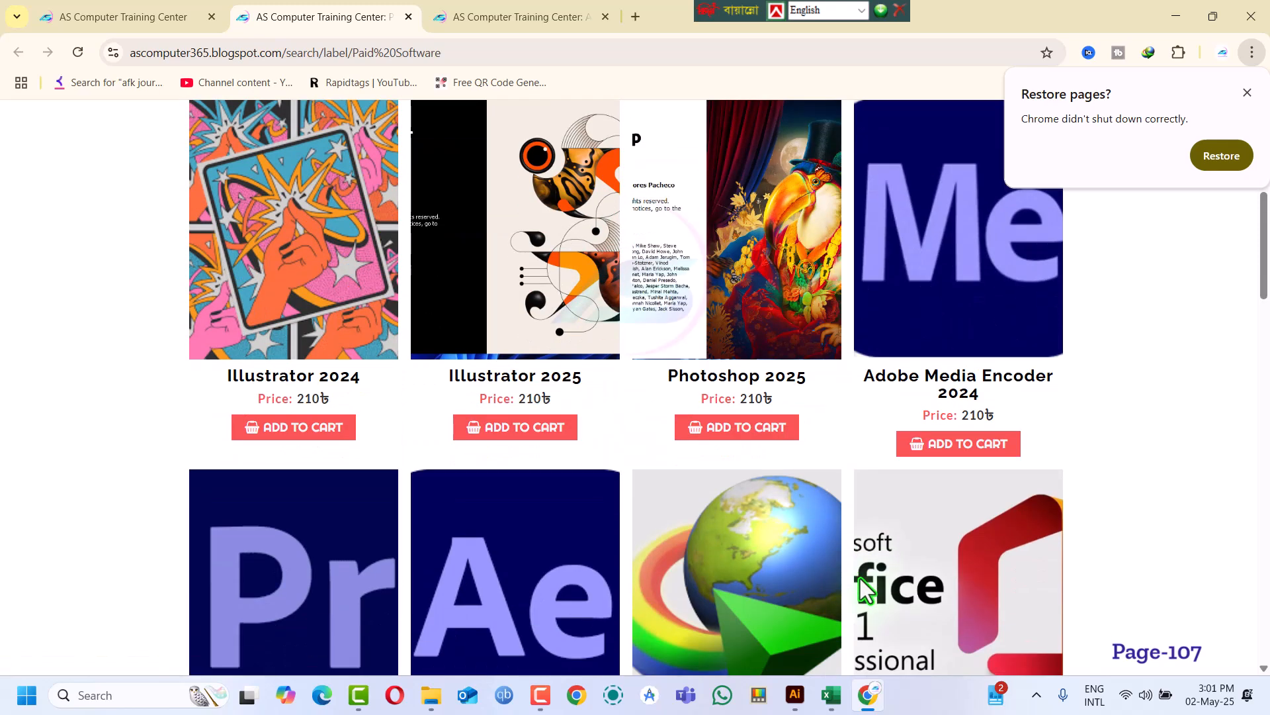
{"action": "scroll", "coordinate": [506, 527], "scroll_direction": "down", "scroll_amount": 2}
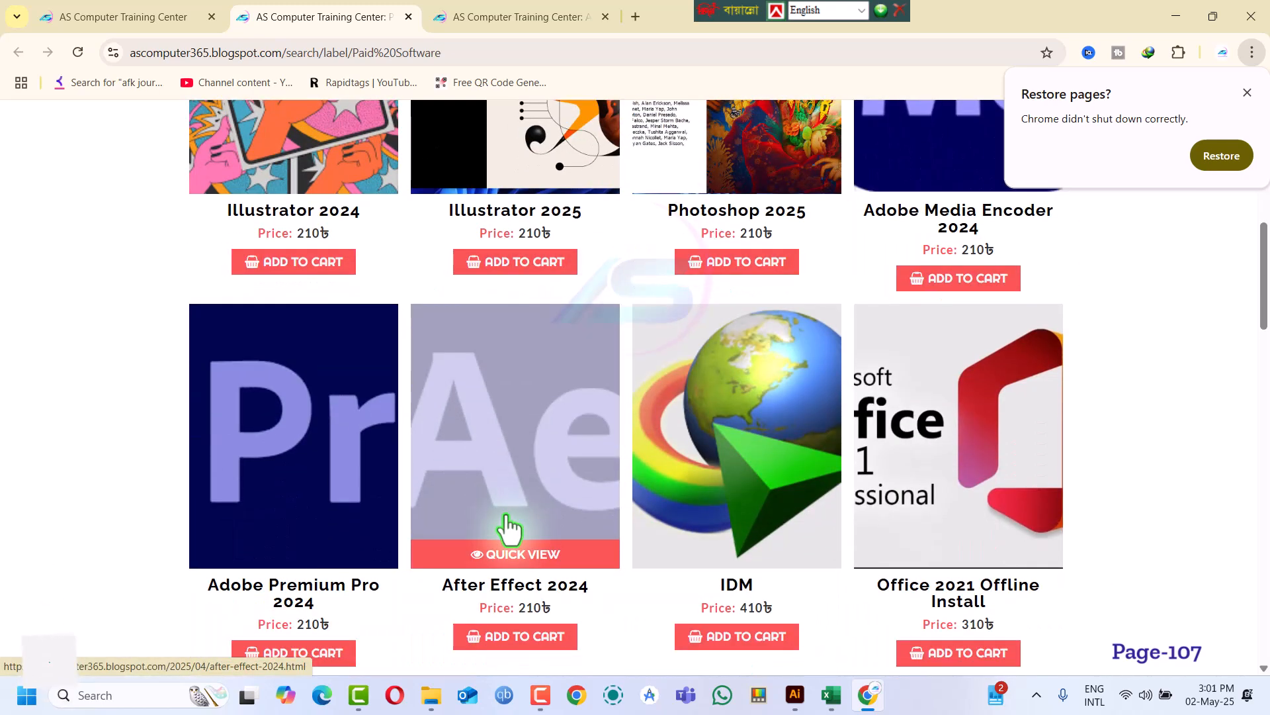
{"action": "scroll", "coordinate": [430, 562], "scroll_direction": "down", "scroll_amount": 2}
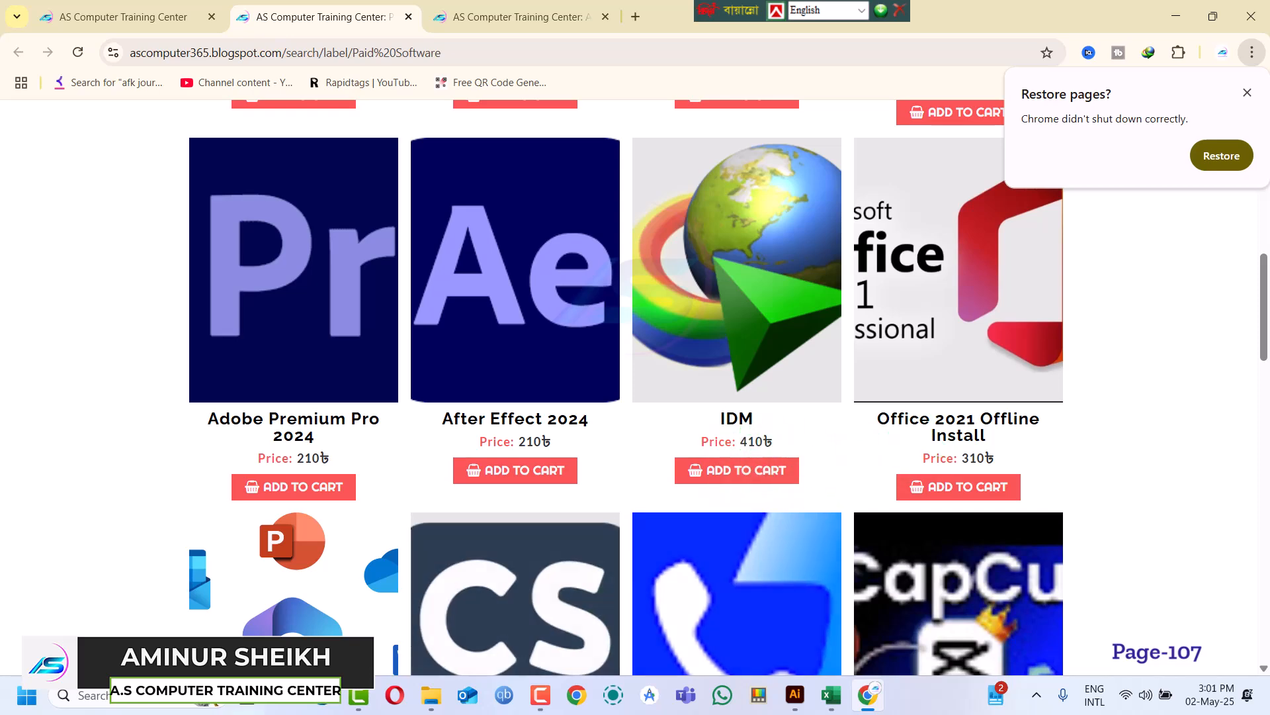
{"action": "scroll", "coordinate": [609, 430], "scroll_direction": "down", "scroll_amount": 3}
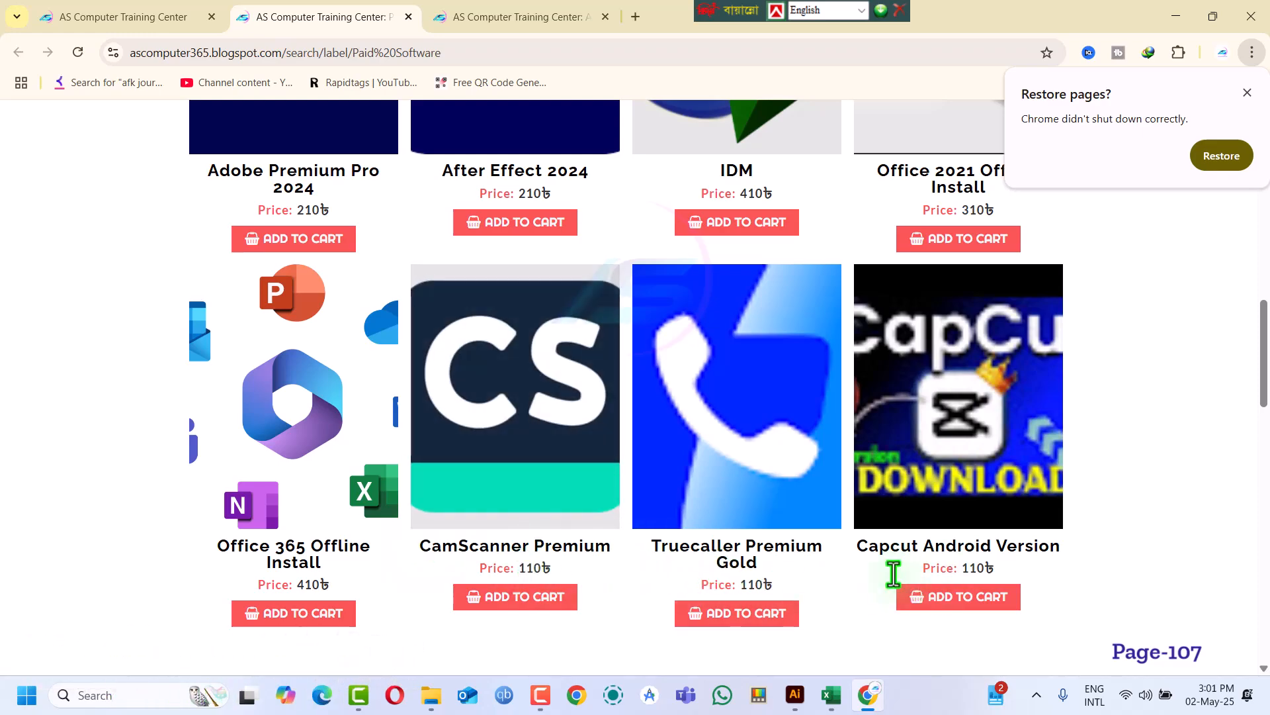
Return to the site's home page in the already open tab and dismiss the Restore pages prompt
{"action": "scroll", "coordinate": [284, 629], "scroll_direction": "up", "scroll_amount": 8}
{"action": "scroll", "coordinate": [285, 474], "scroll_direction": "up", "scroll_amount": 5}
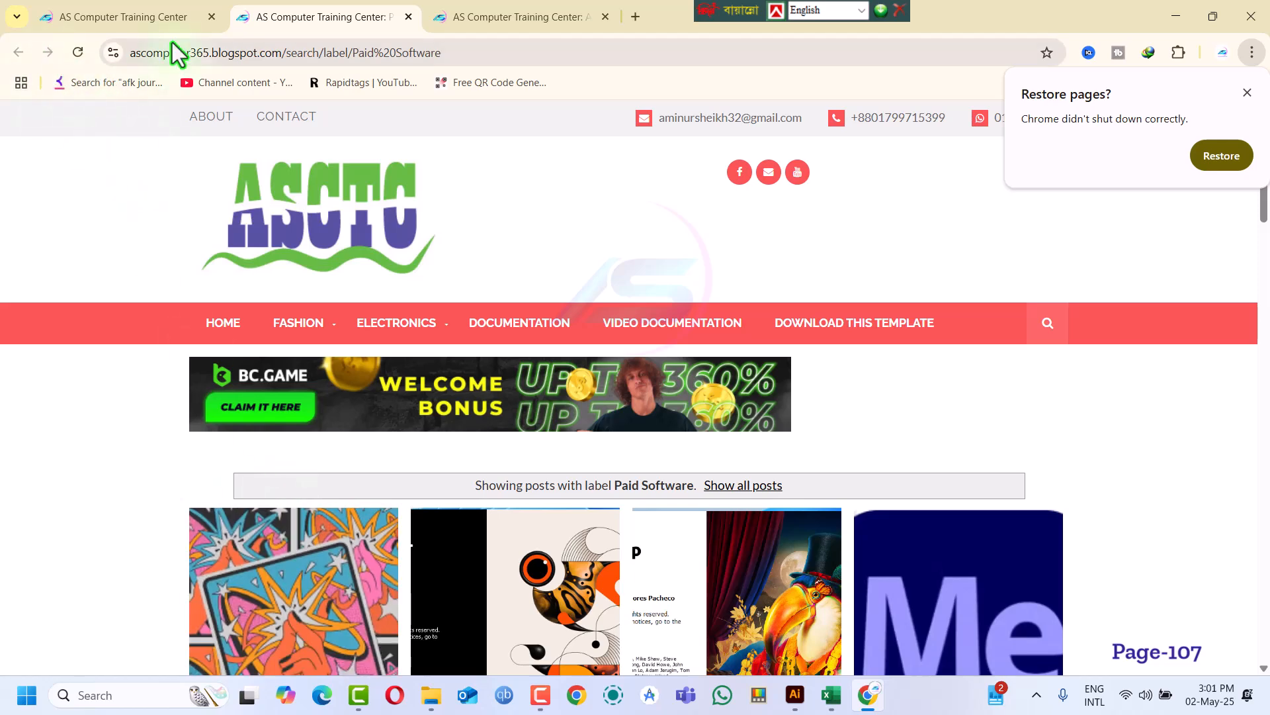
{"action": "left_click", "coordinate": [152, 17]}
{"action": "left_click", "coordinate": [1248, 93]}
Search the site for "capcut"
{"action": "left_click", "coordinate": [1043, 323]}
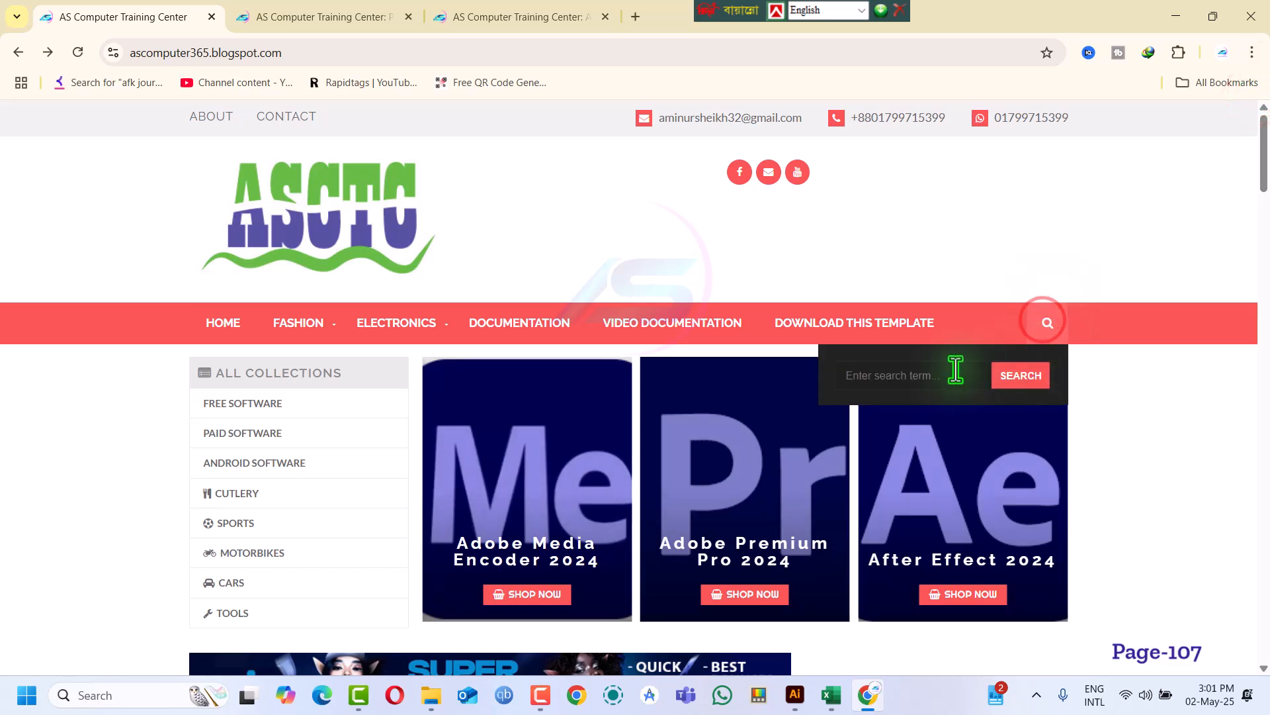
{"action": "left_click", "coordinate": [911, 384]}
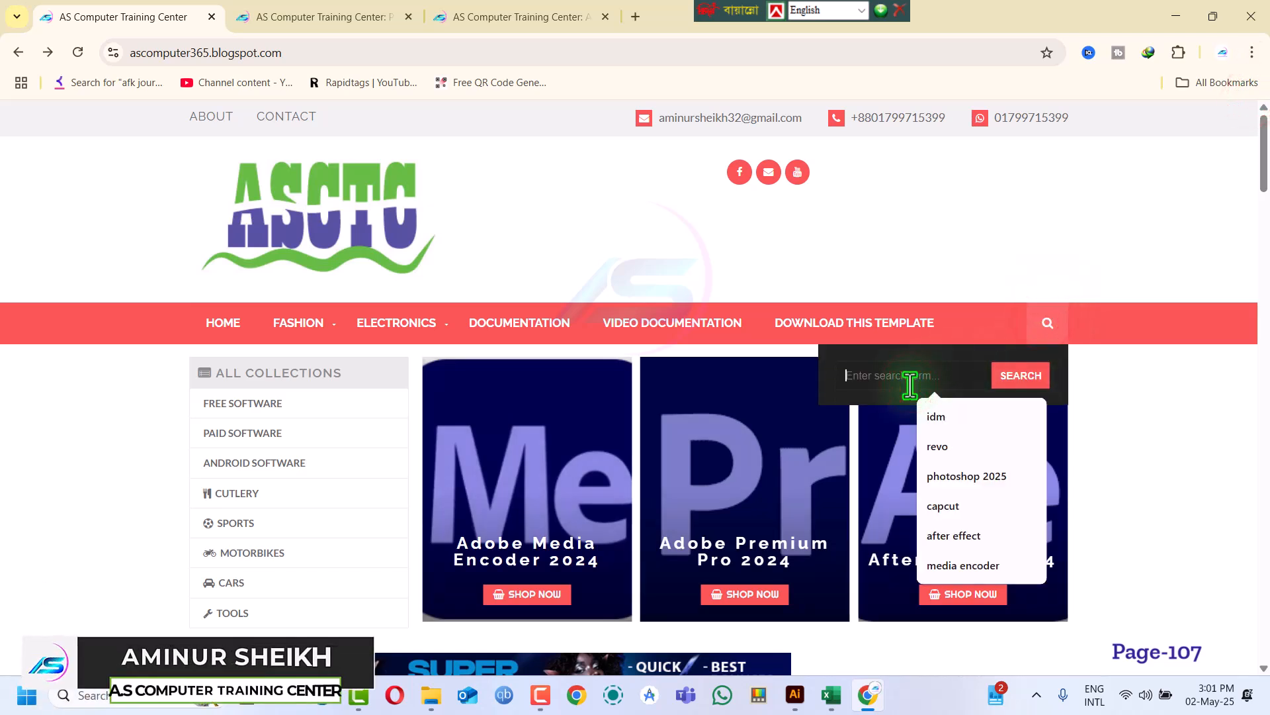
{"action": "type", "text": "capcut"}
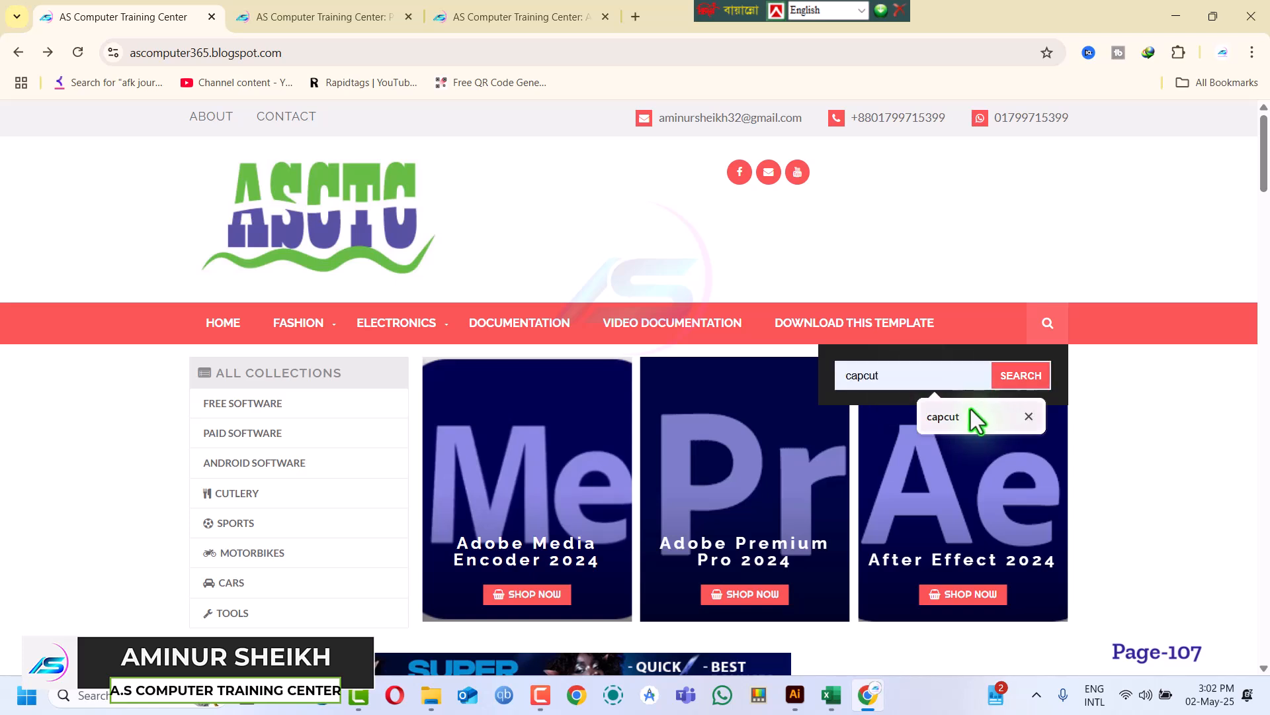
{"action": "left_click", "coordinate": [971, 409]}
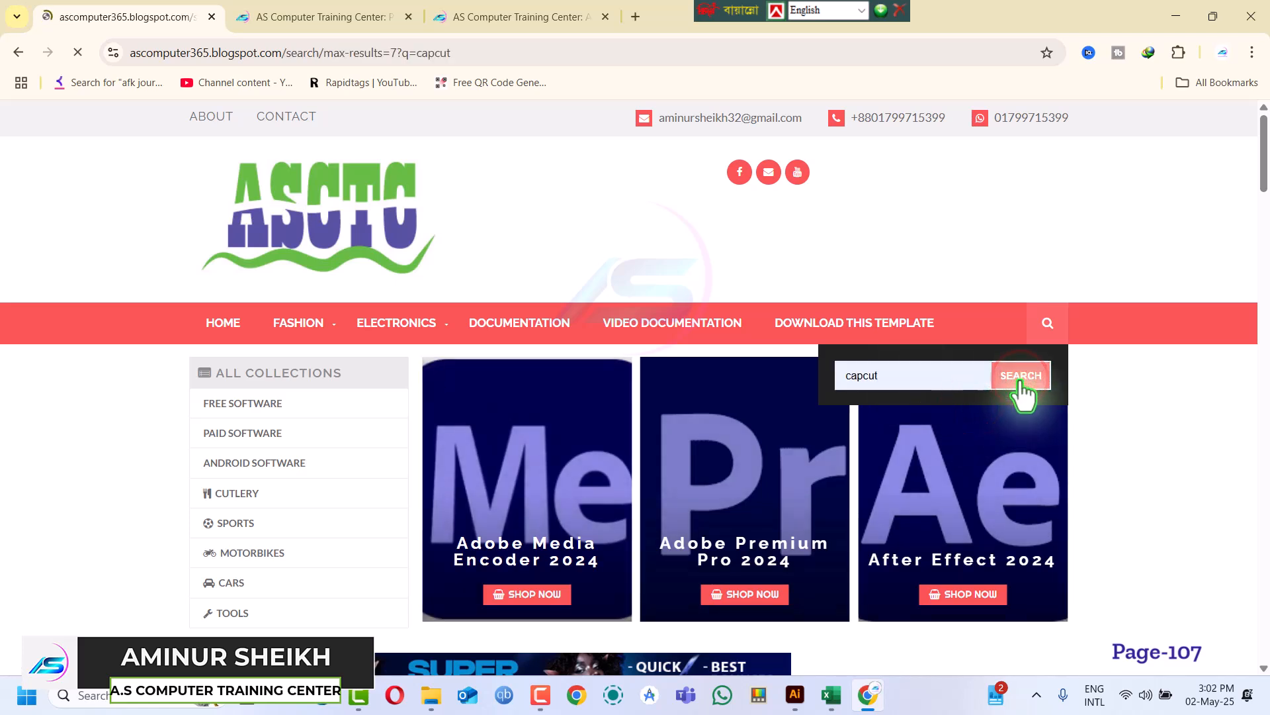
Open the Capcut Android Version product from the search results and review its price, description and purchase section
{"action": "scroll", "coordinate": [460, 533], "scroll_direction": "down", "scroll_amount": 2}
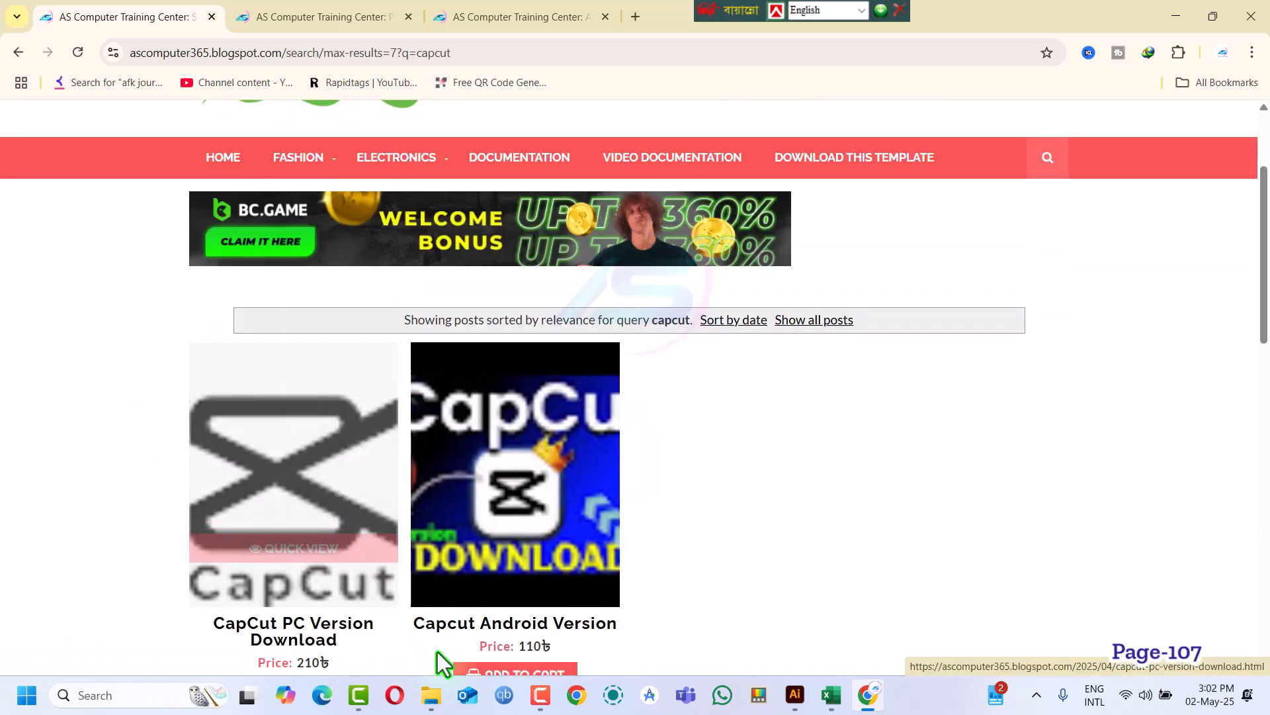
{"action": "scroll", "coordinate": [498, 556], "scroll_direction": "down", "scroll_amount": 2}
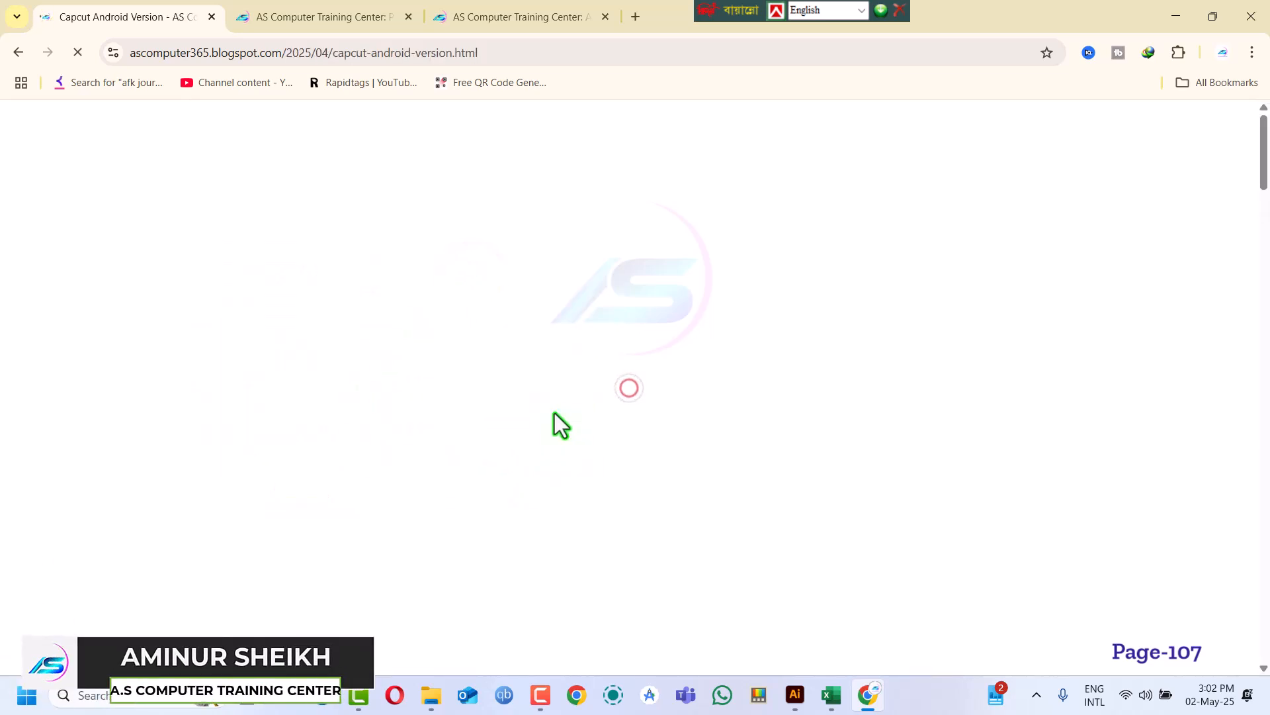
{"action": "scroll", "coordinate": [468, 371], "scroll_direction": "down", "scroll_amount": 4}
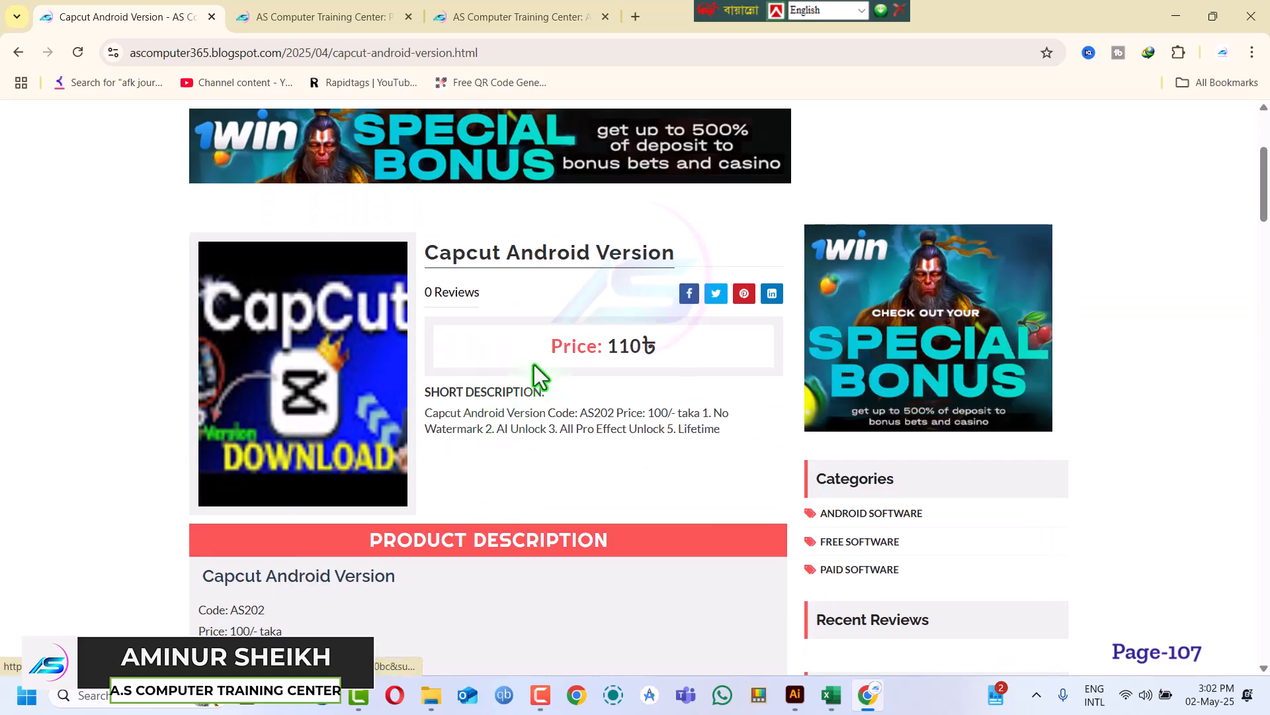
{"action": "scroll", "coordinate": [333, 382], "scroll_direction": "down", "scroll_amount": 4}
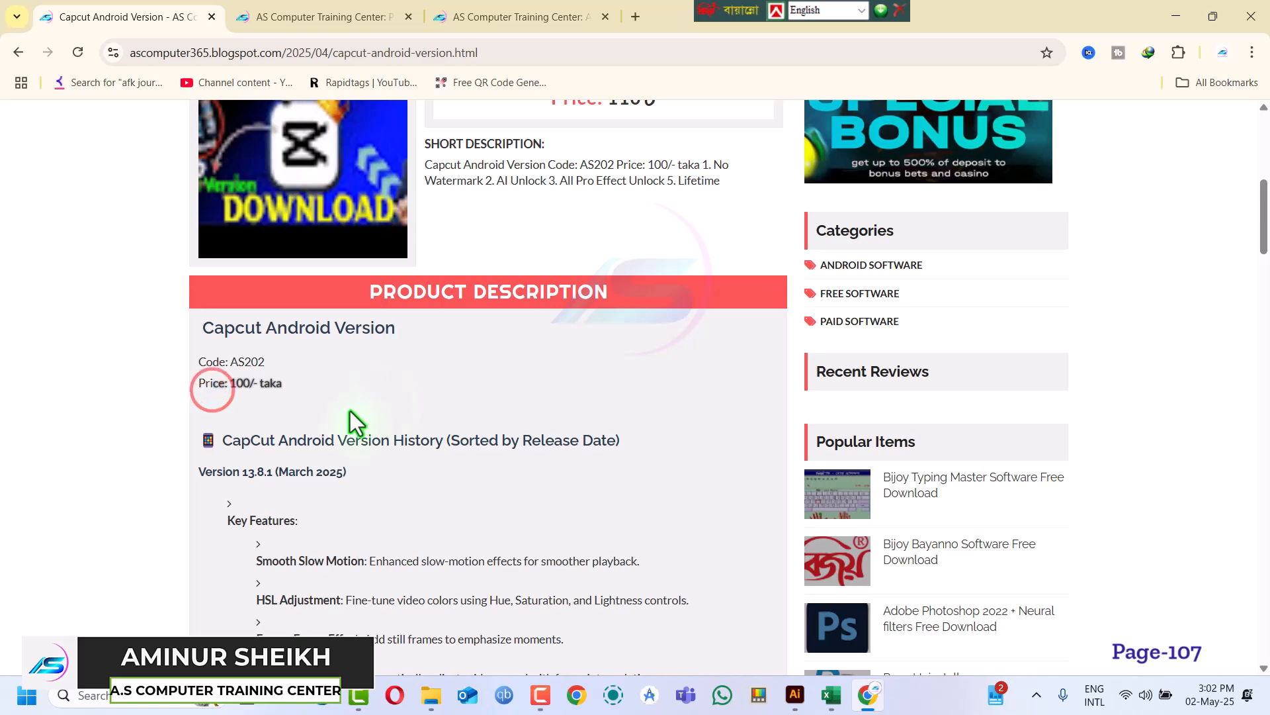
{"action": "scroll", "coordinate": [351, 416], "scroll_direction": "down", "scroll_amount": 5}
{"action": "scroll", "coordinate": [379, 383], "scroll_direction": "down", "scroll_amount": 3}
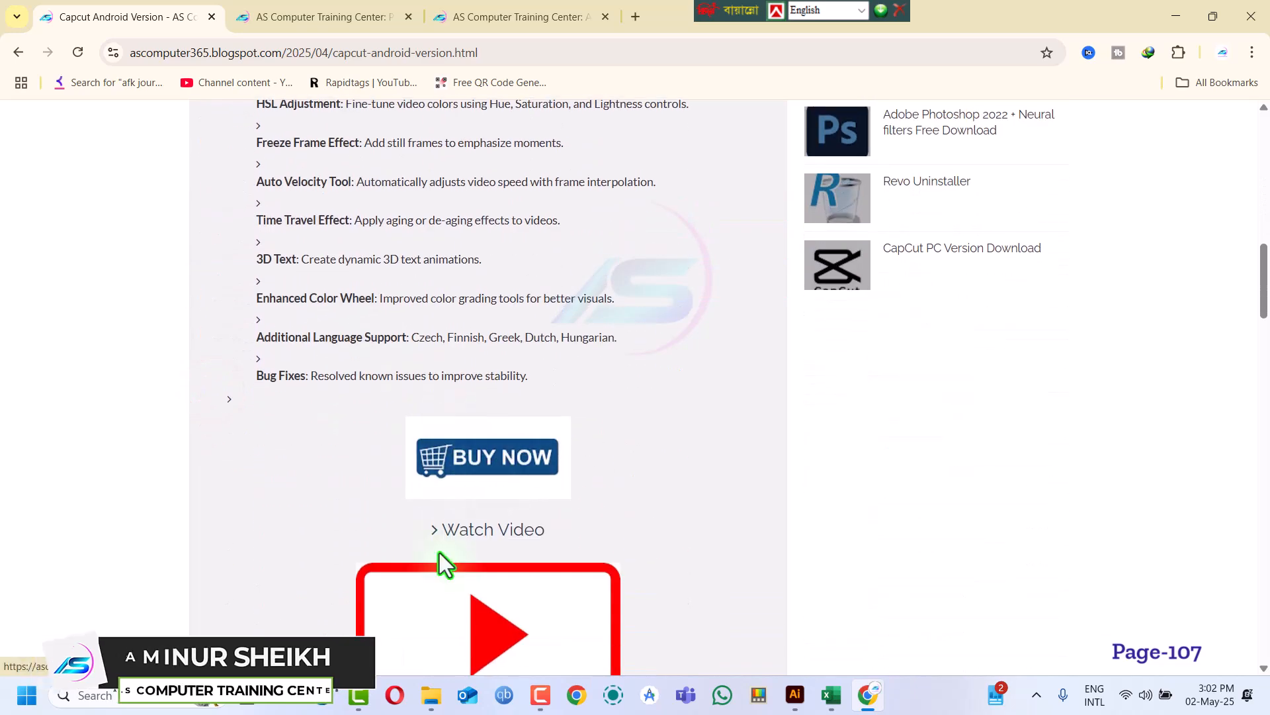
{"action": "scroll", "coordinate": [440, 553], "scroll_direction": "down", "scroll_amount": 4}
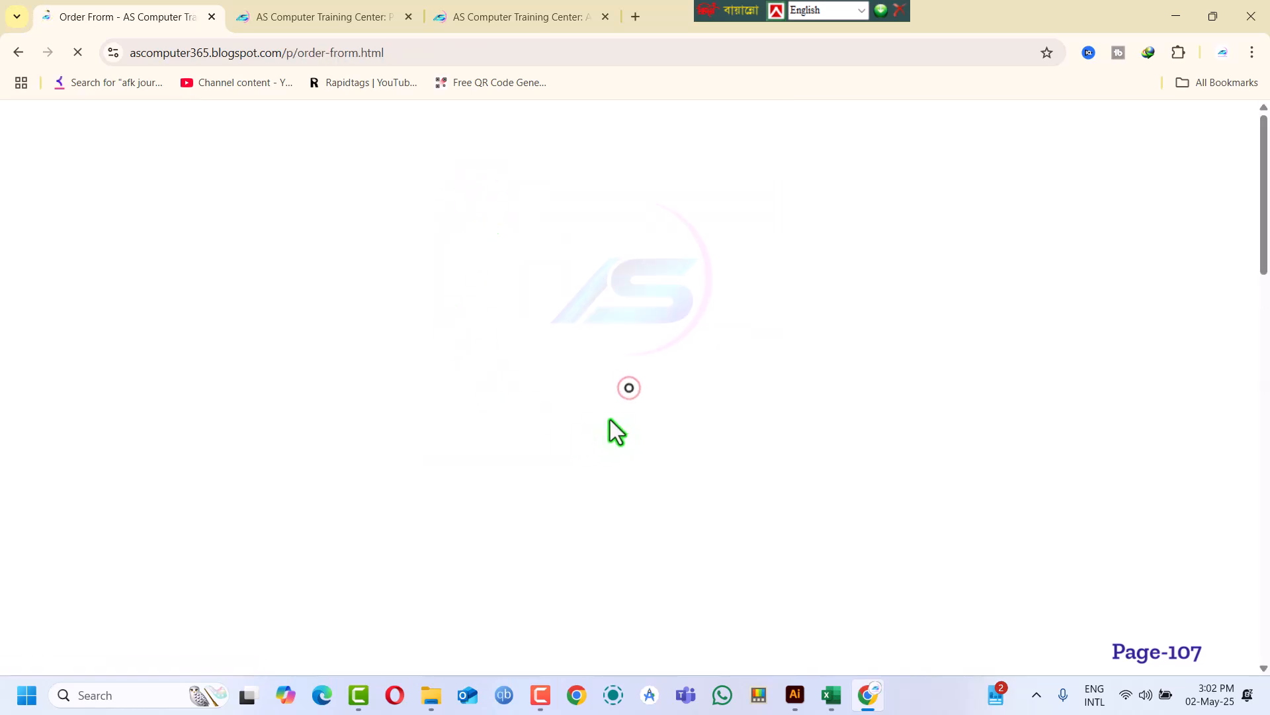
Open the product's order form and examine its payment instructions, required answer fields and the Bkash and Nagad payment options
{"action": "scroll", "coordinate": [364, 487], "scroll_direction": "down", "scroll_amount": 6}
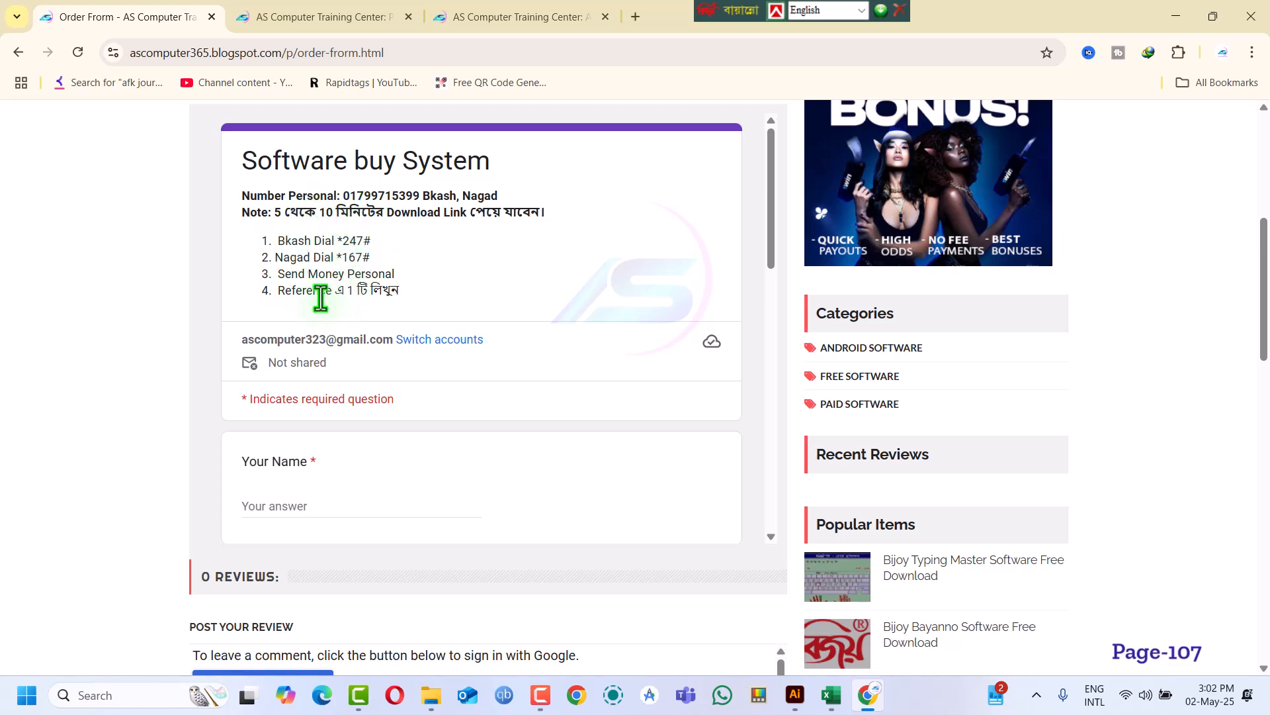
{"action": "scroll", "coordinate": [320, 299], "scroll_direction": "down", "scroll_amount": 3}
{"action": "scroll", "coordinate": [292, 324], "scroll_direction": "down", "scroll_amount": 3}
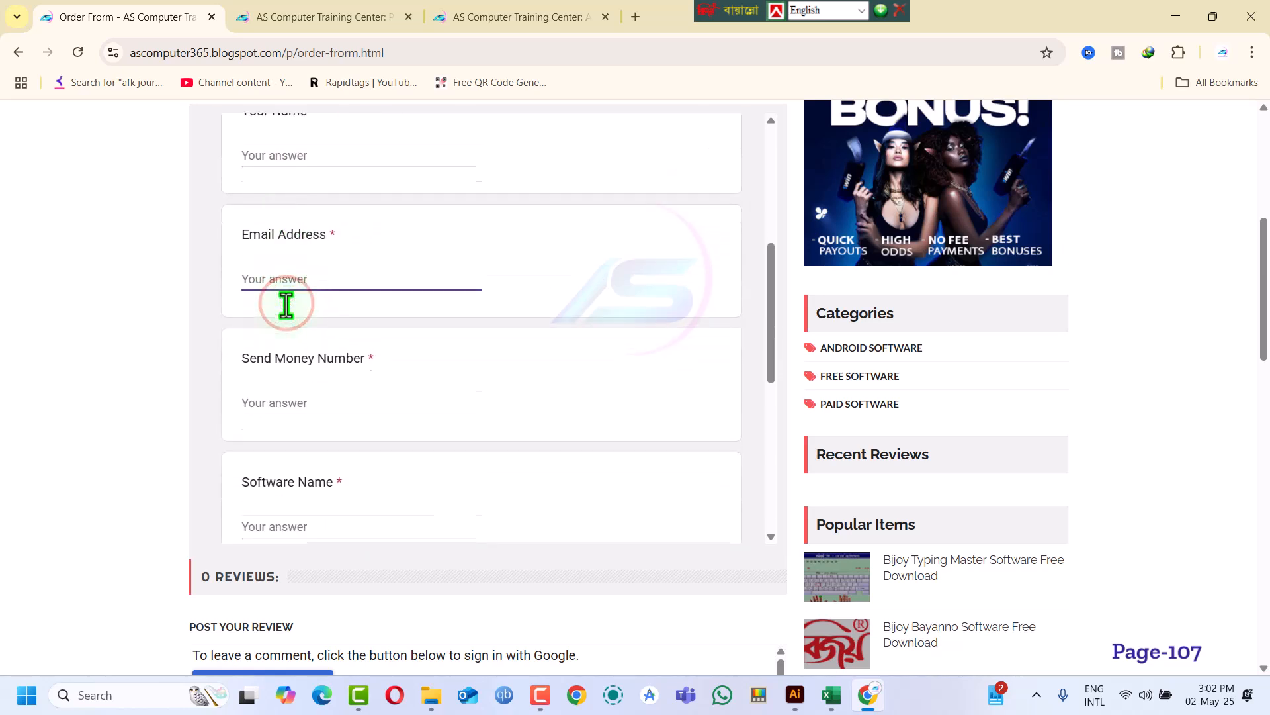
{"action": "scroll", "coordinate": [286, 305], "scroll_direction": "down", "scroll_amount": 2}
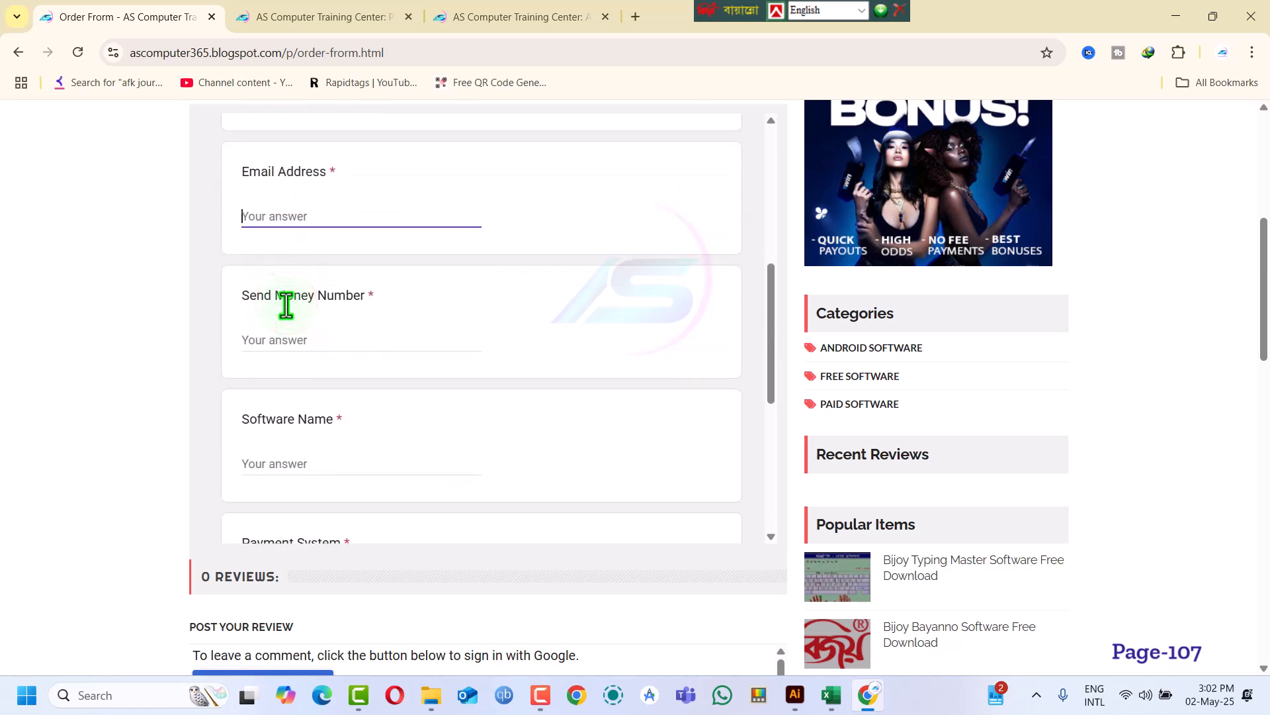
{"action": "left_click", "coordinate": [286, 339]}
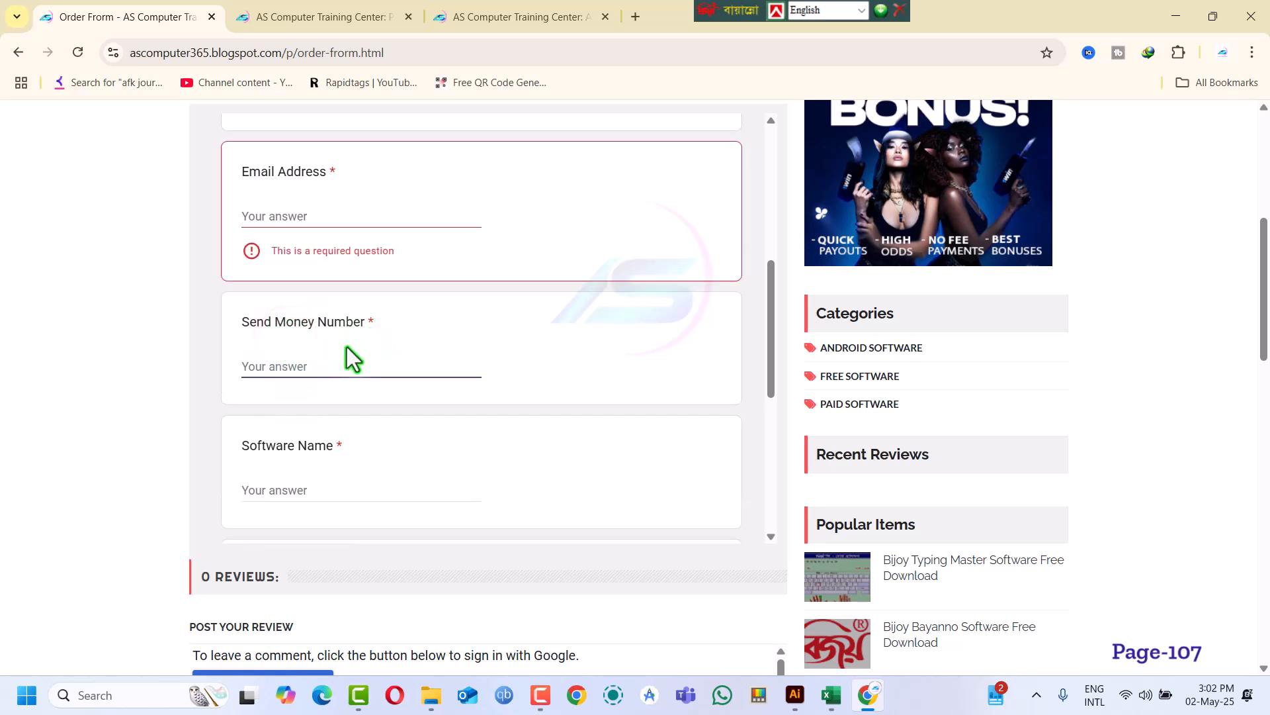
{"action": "scroll", "coordinate": [346, 354], "scroll_direction": "down", "scroll_amount": 3}
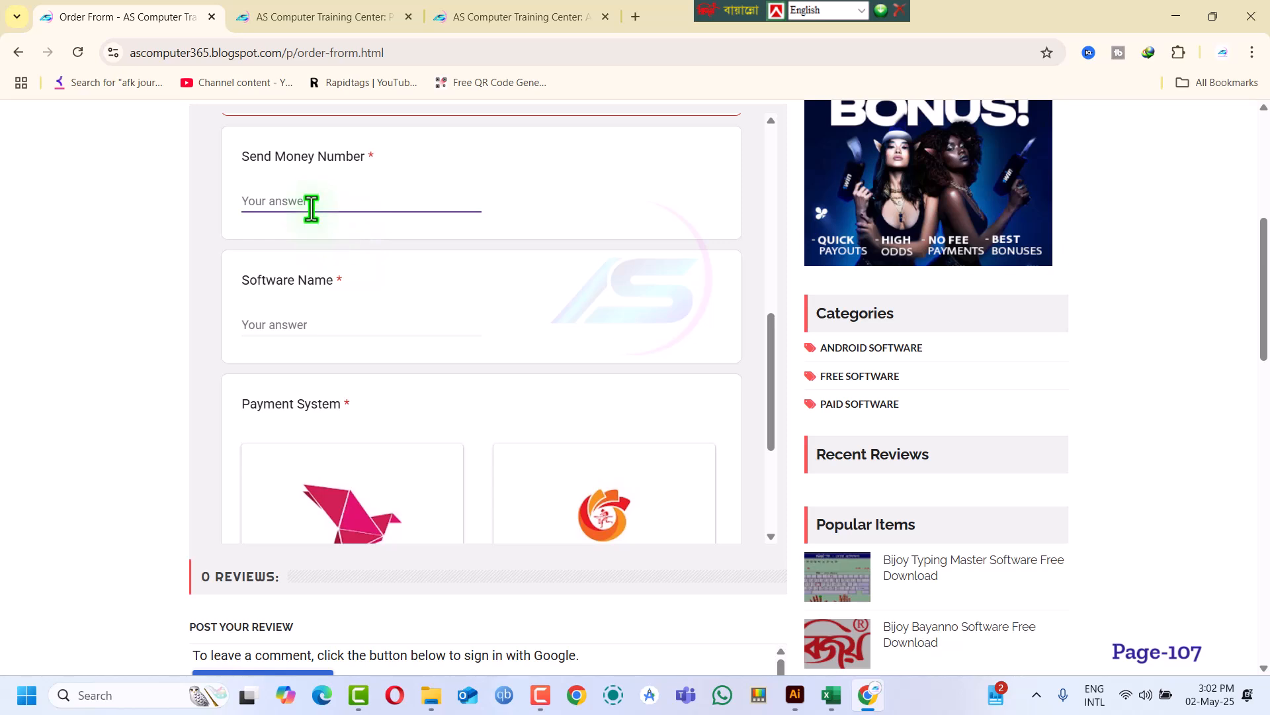
{"action": "left_click", "coordinate": [286, 325]}
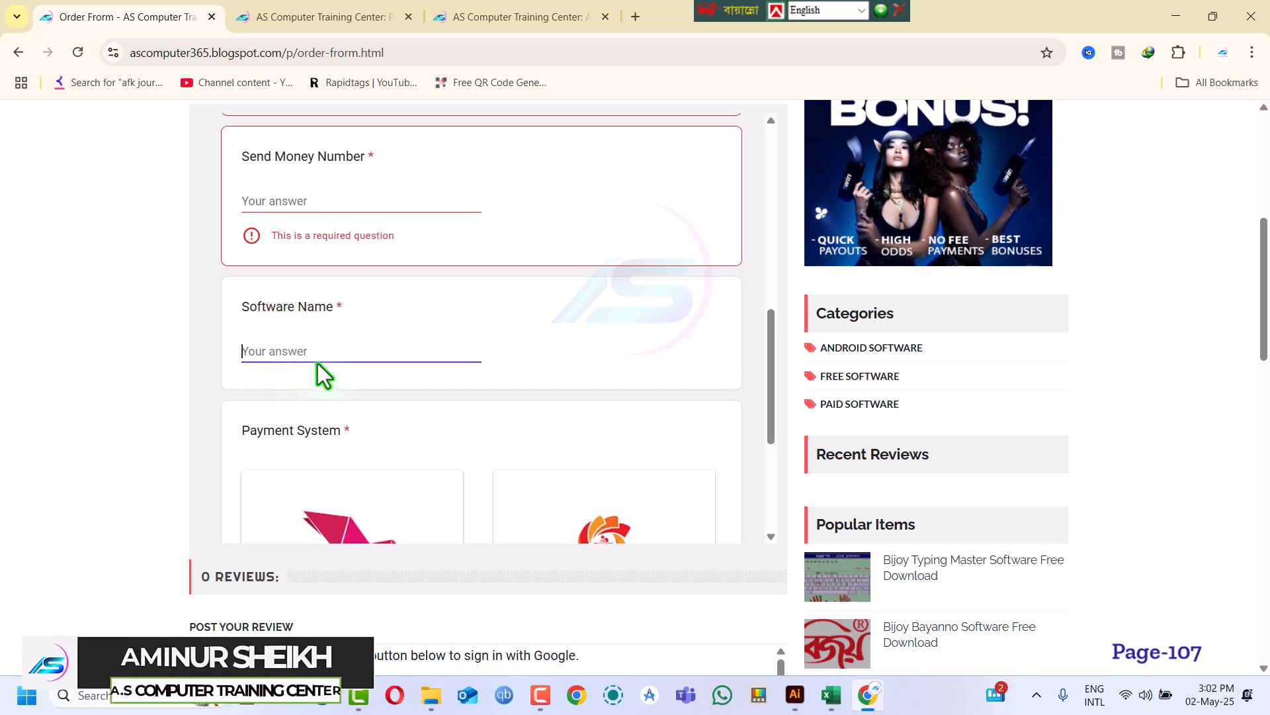
{"action": "scroll", "coordinate": [324, 357], "scroll_direction": "down", "scroll_amount": 4}
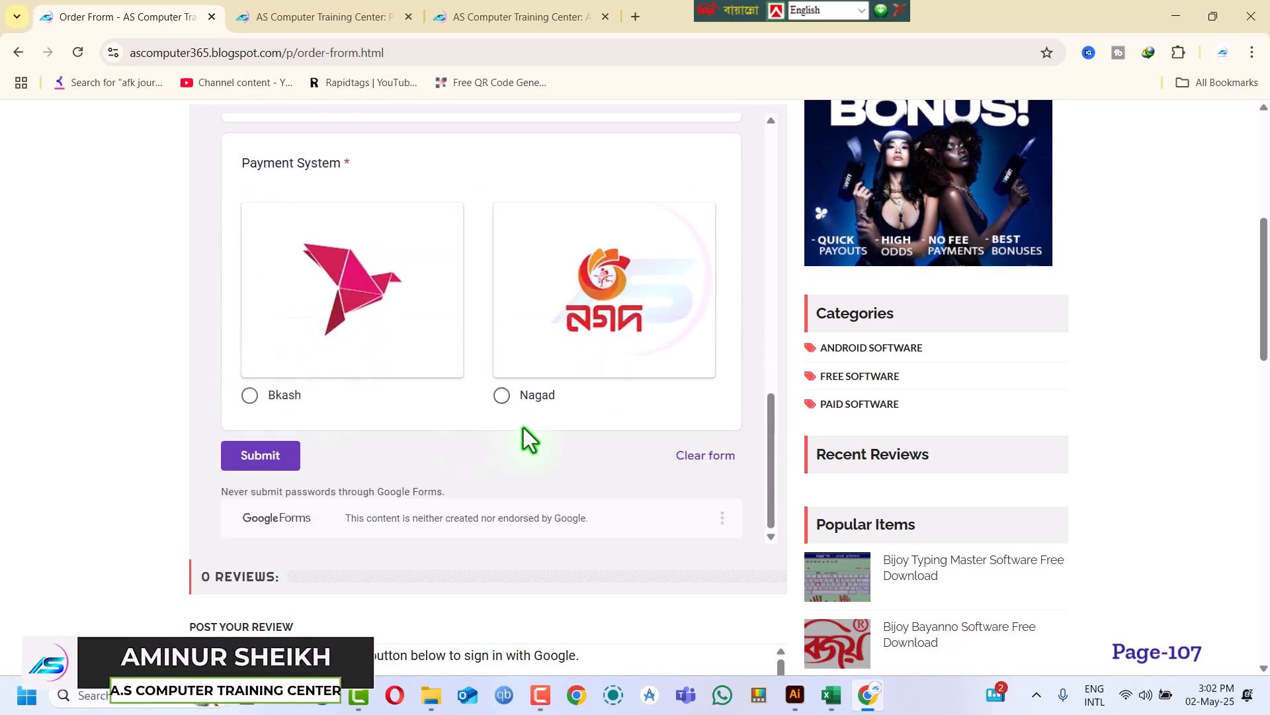
{"action": "left_click", "coordinate": [248, 456]}
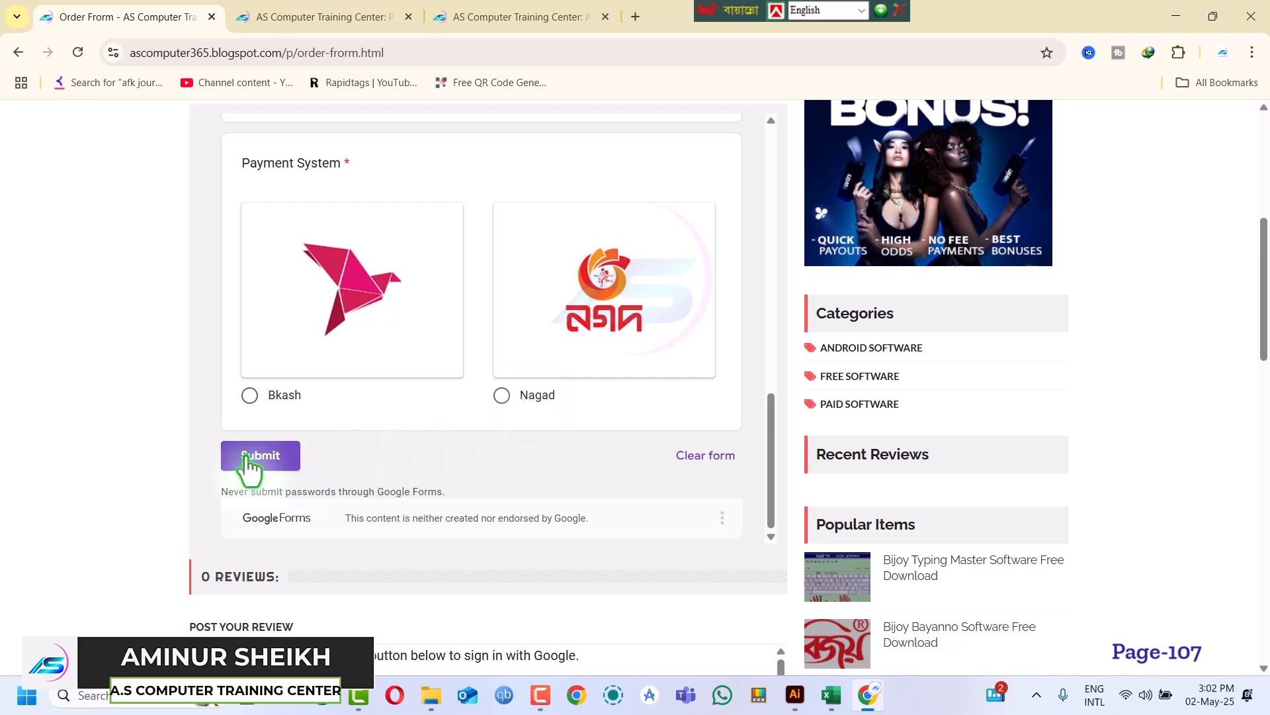
{"action": "scroll", "coordinate": [525, 466], "scroll_direction": "up", "scroll_amount": 6}
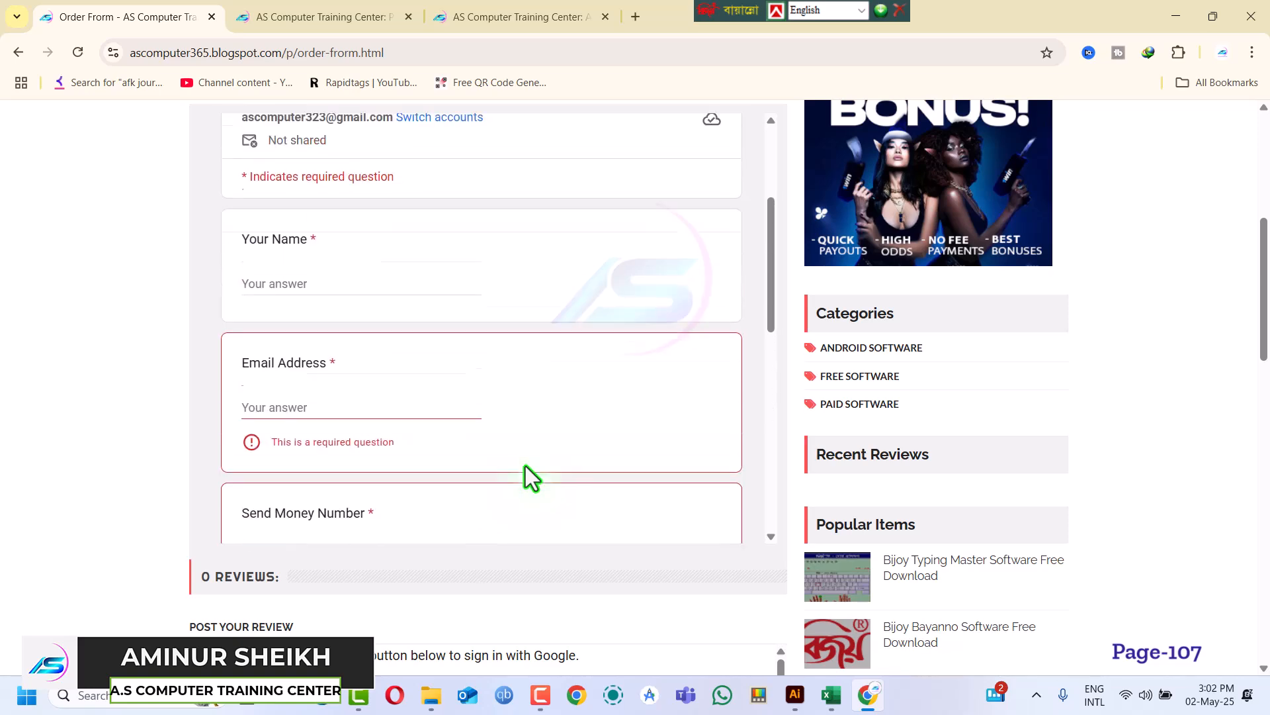
{"action": "scroll", "coordinate": [686, 252], "scroll_direction": "up", "scroll_amount": 6}
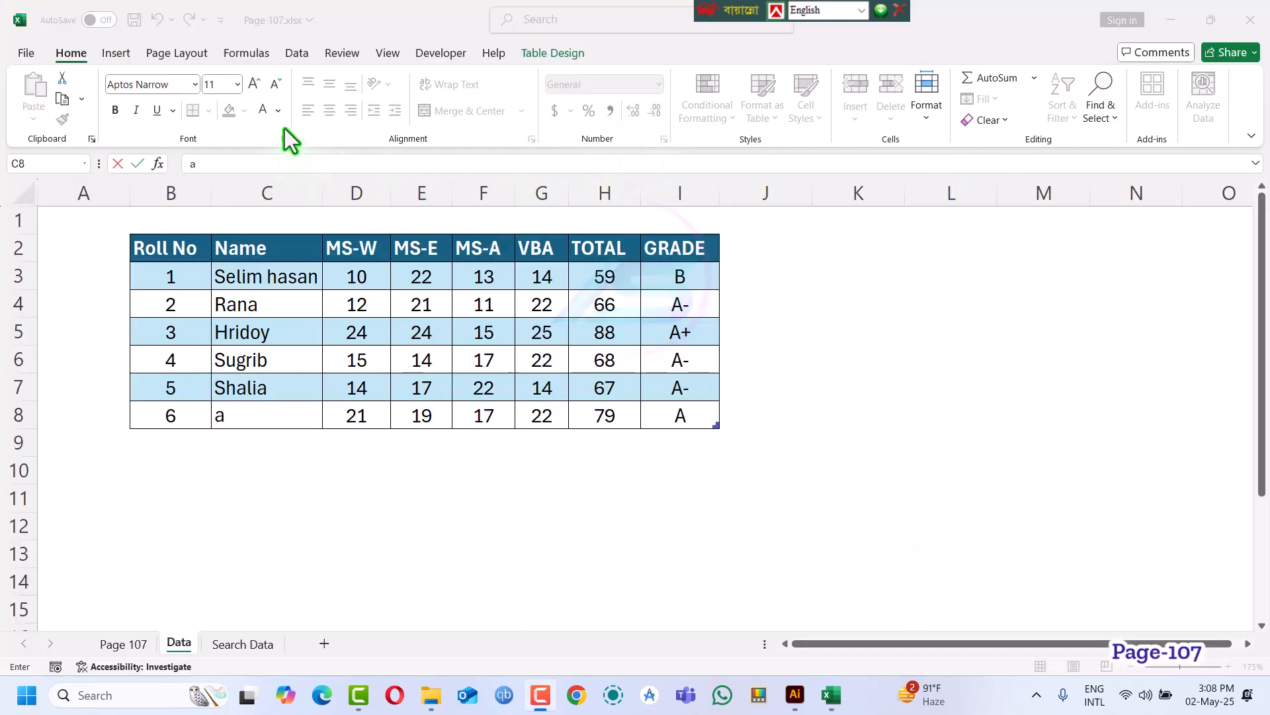
Switch to the Excel workbook and clear the roll number 6 record in B8:I8 of the Data sheet's marks table
{"action": "left_click", "coordinate": [178, 421]}
{"action": "left_click", "coordinate": [260, 422]}
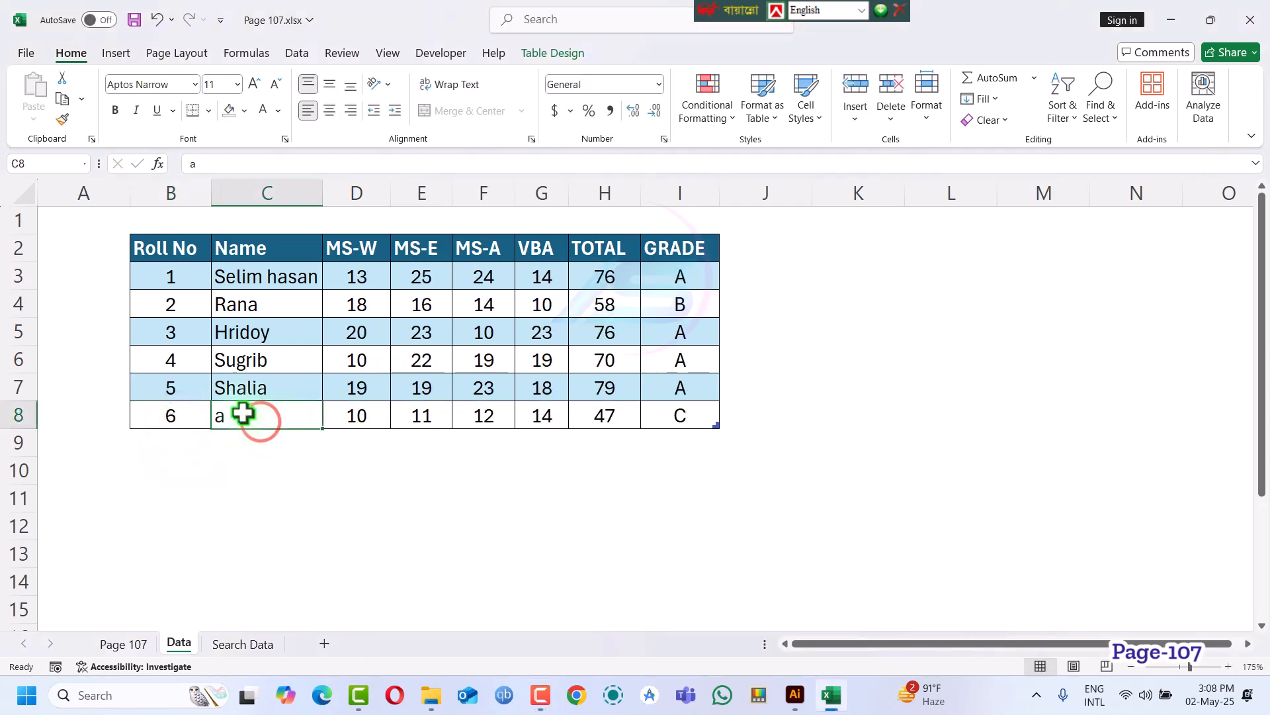
{"action": "double_click", "coordinate": [243, 415]}
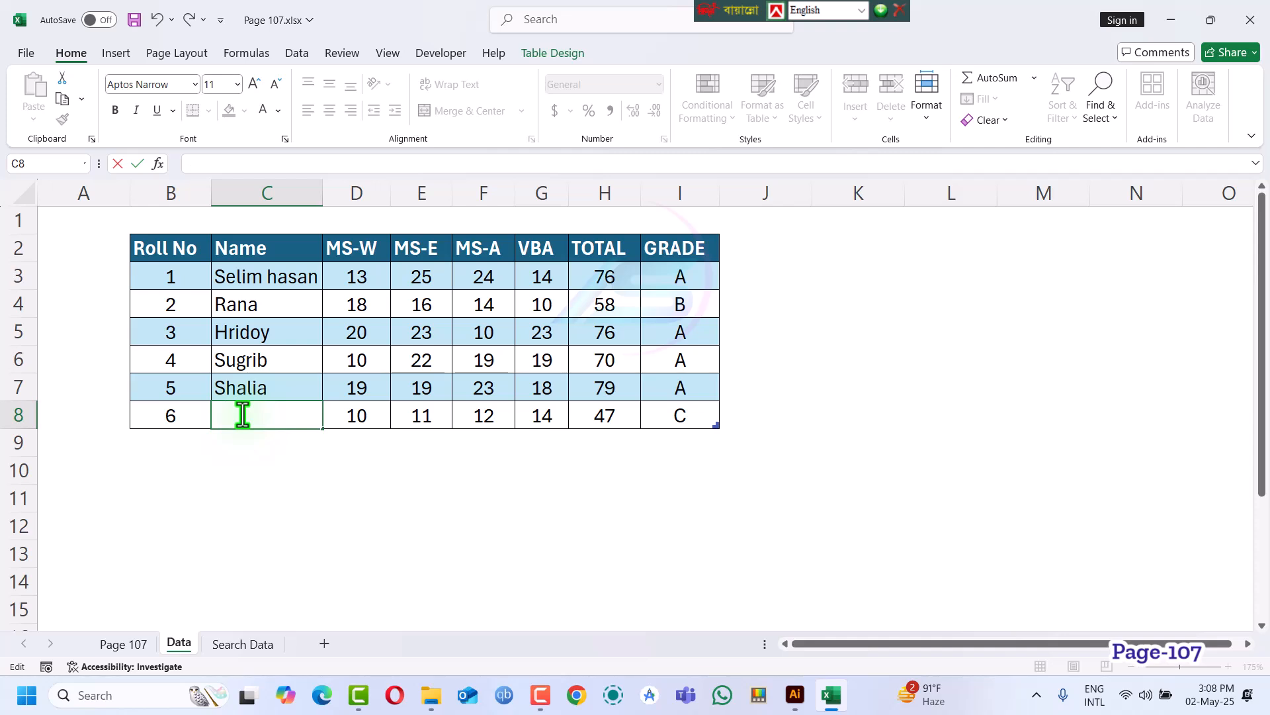
{"action": "left_click", "coordinate": [190, 485]}
{"action": "left_click_drag", "start_coordinate": [170, 415], "coordinate": [676, 426]}
{"action": "key", "text": "Delete"}
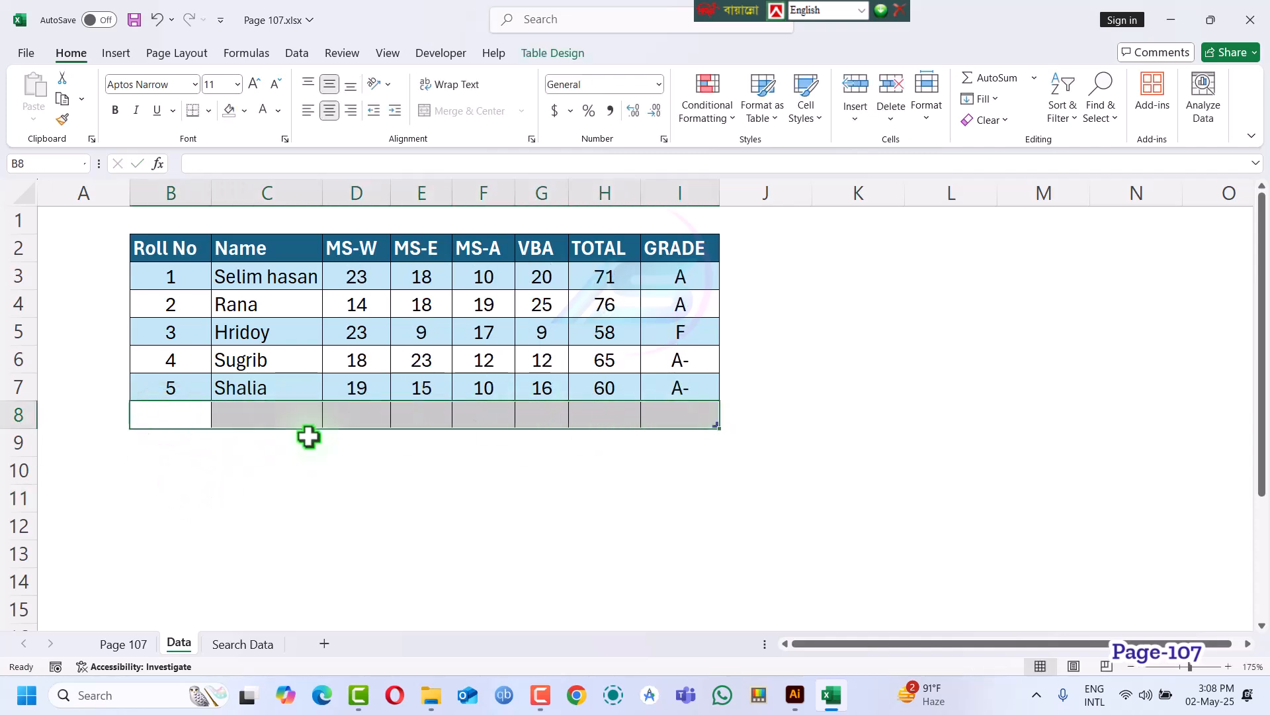
Enter roll number 6 in B8 and the student's name in C8
{"action": "left_click", "coordinate": [161, 407]}
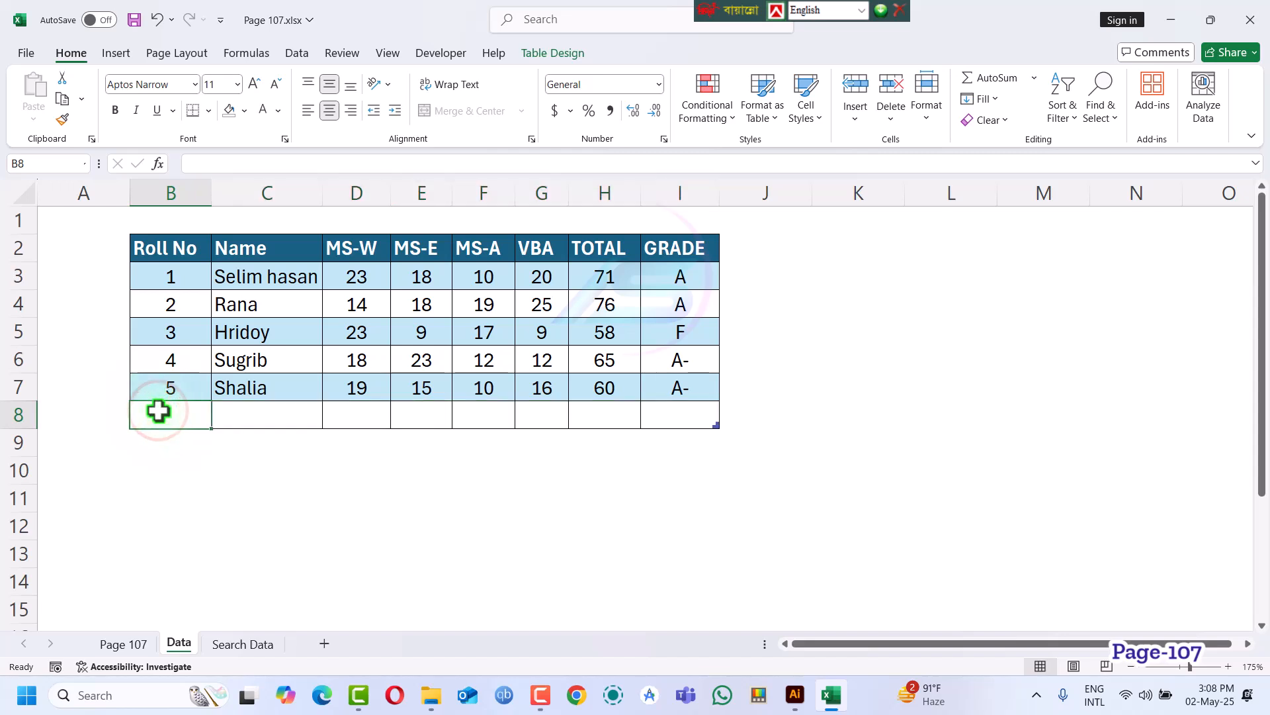
{"action": "type", "text": "6"}
{"action": "key", "text": "Tab"}
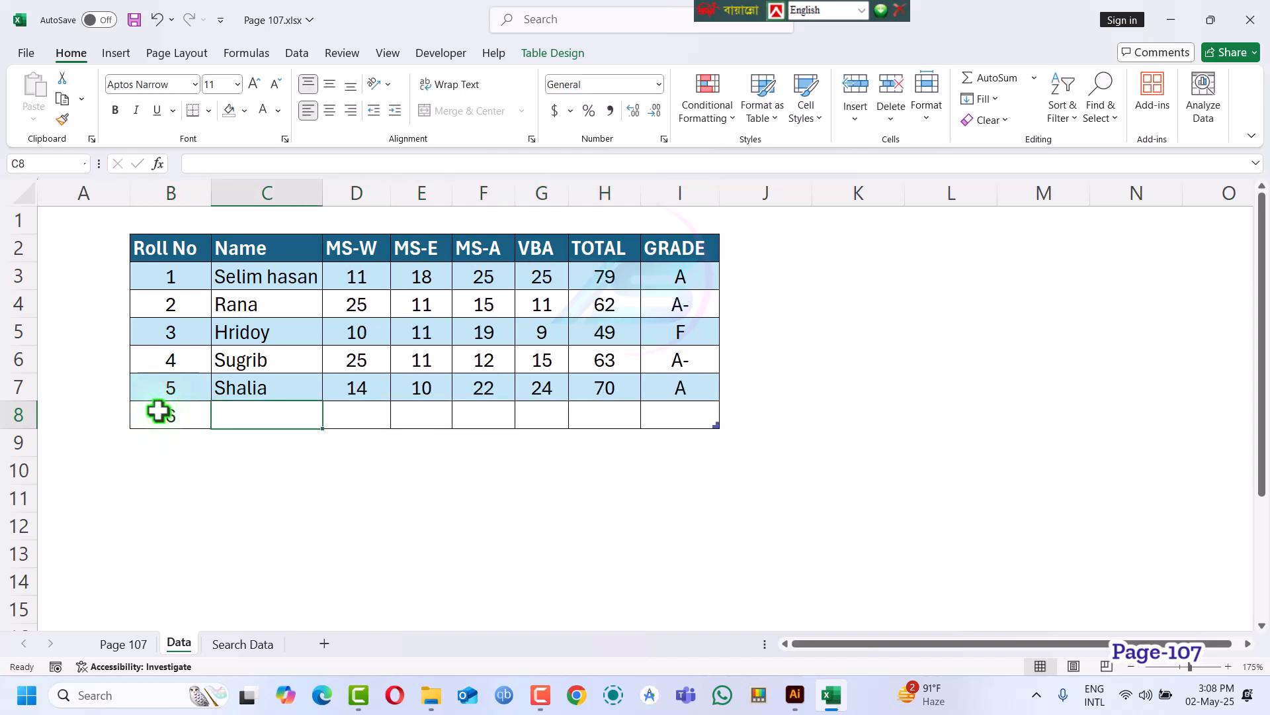
{"action": "type", "text": "Alim"}
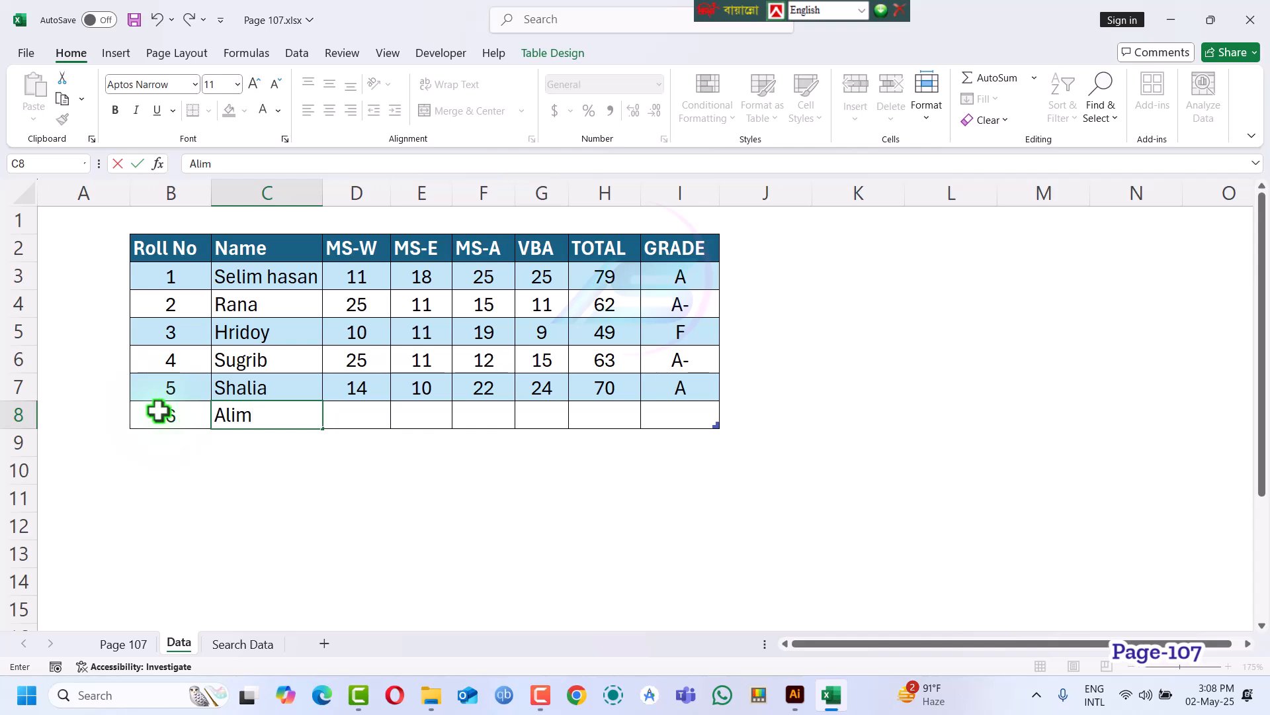
{"action": "key", "text": "Tab"}
Fill the rest of row 8 with marks 14, 54, 64 and 64, total 68 and grade A
{"action": "type", "text": "14"}
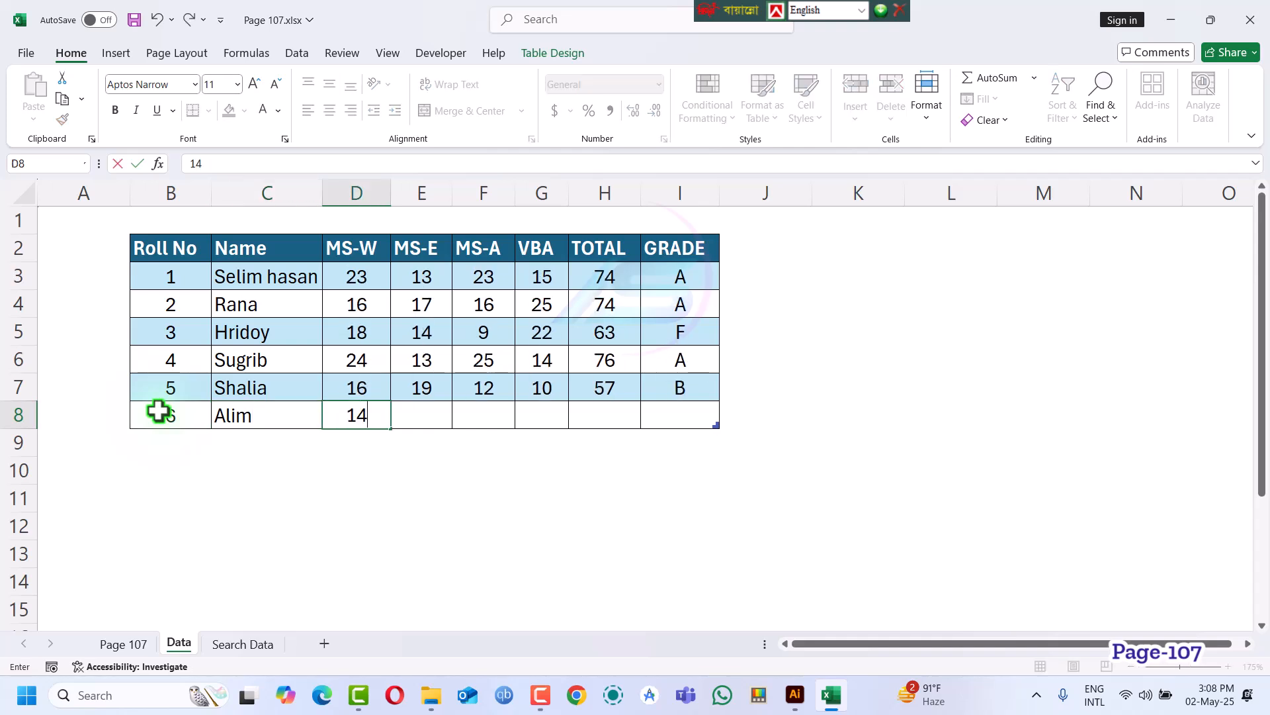
{"action": "key", "text": "Tab"}
{"action": "type", "text": "54"}
{"action": "key", "text": "Tab"}
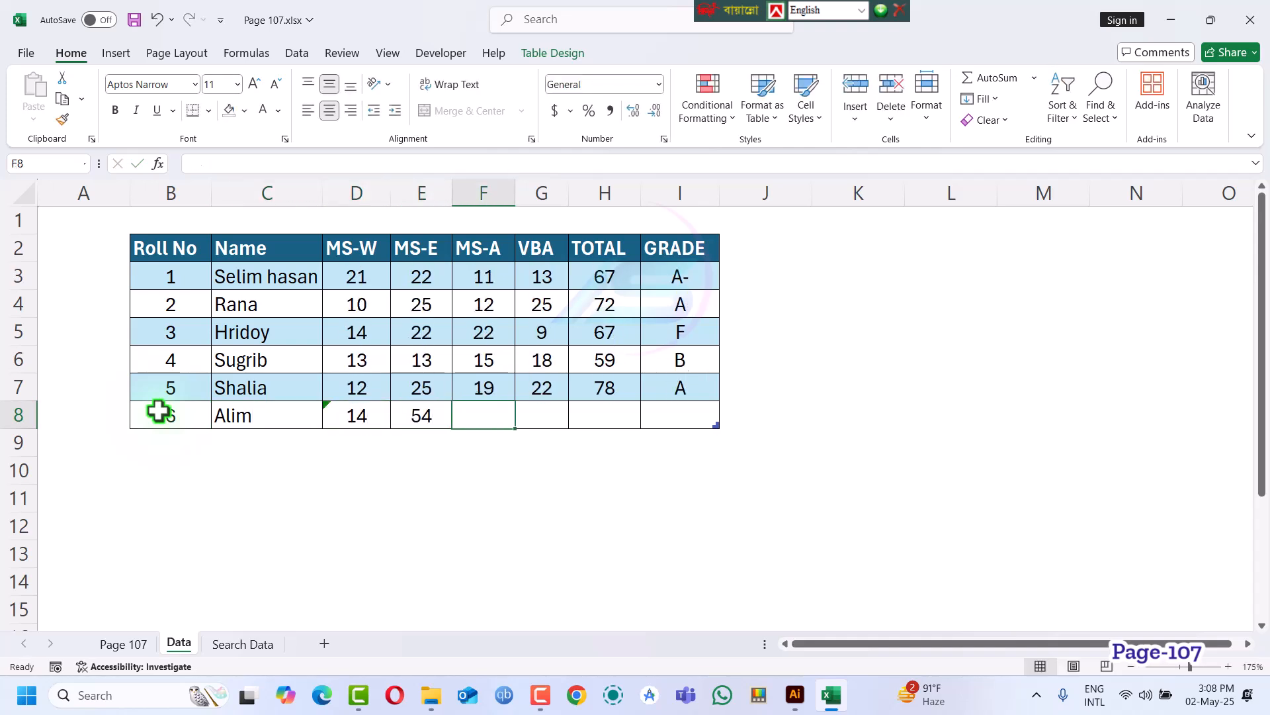
{"action": "type", "text": "64"}
{"action": "key", "text": "Tab"}
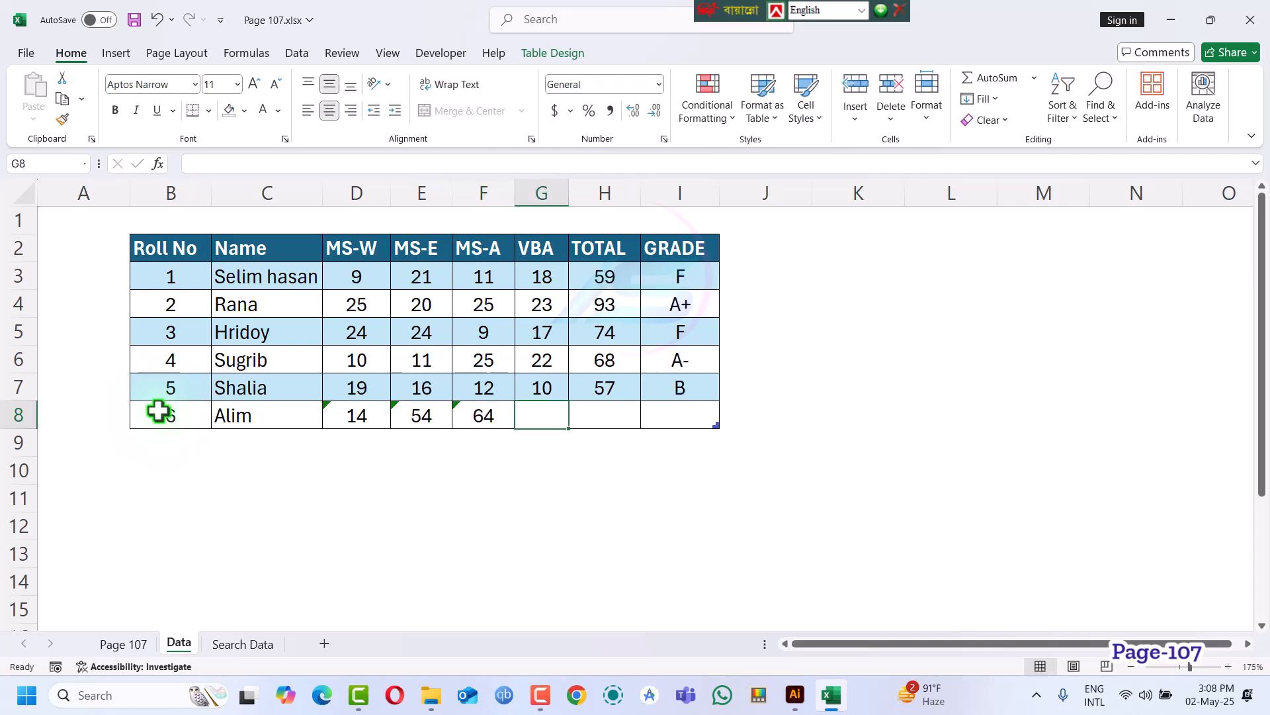
{"action": "type", "text": "64"}
{"action": "key", "text": "Tab"}
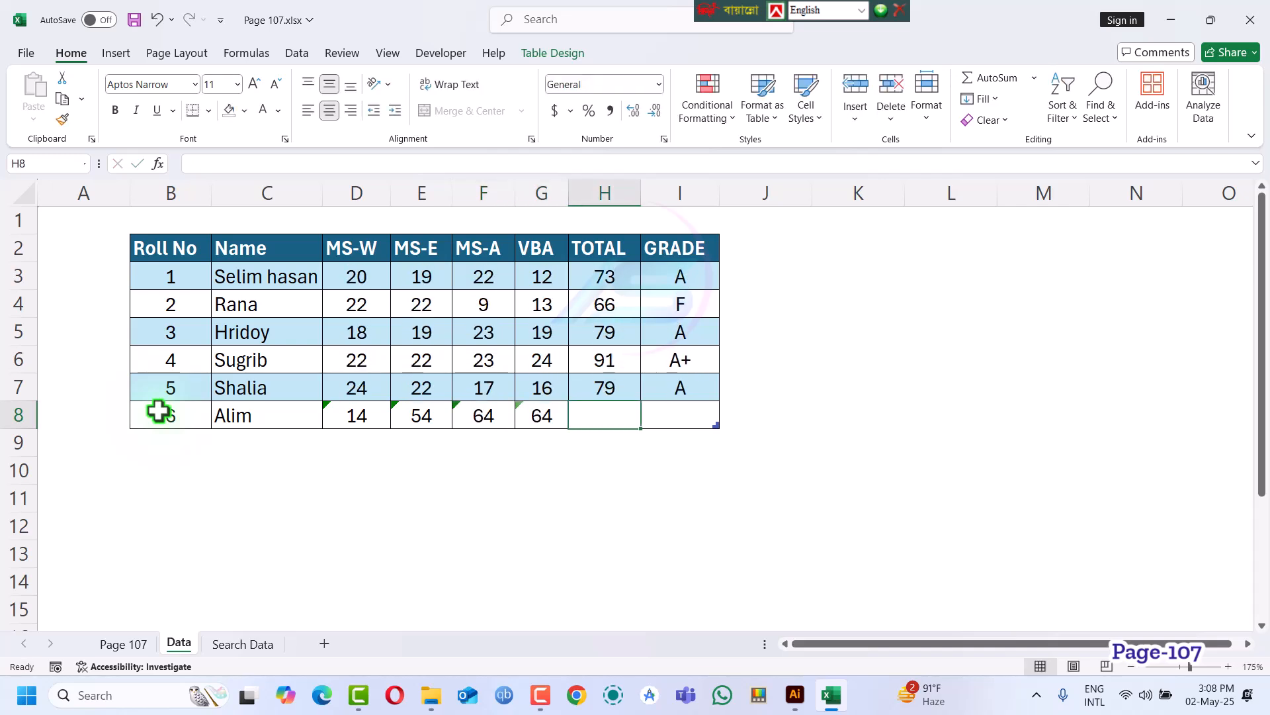
{"action": "type", "text": "68"}
{"action": "key", "text": "Tab"}
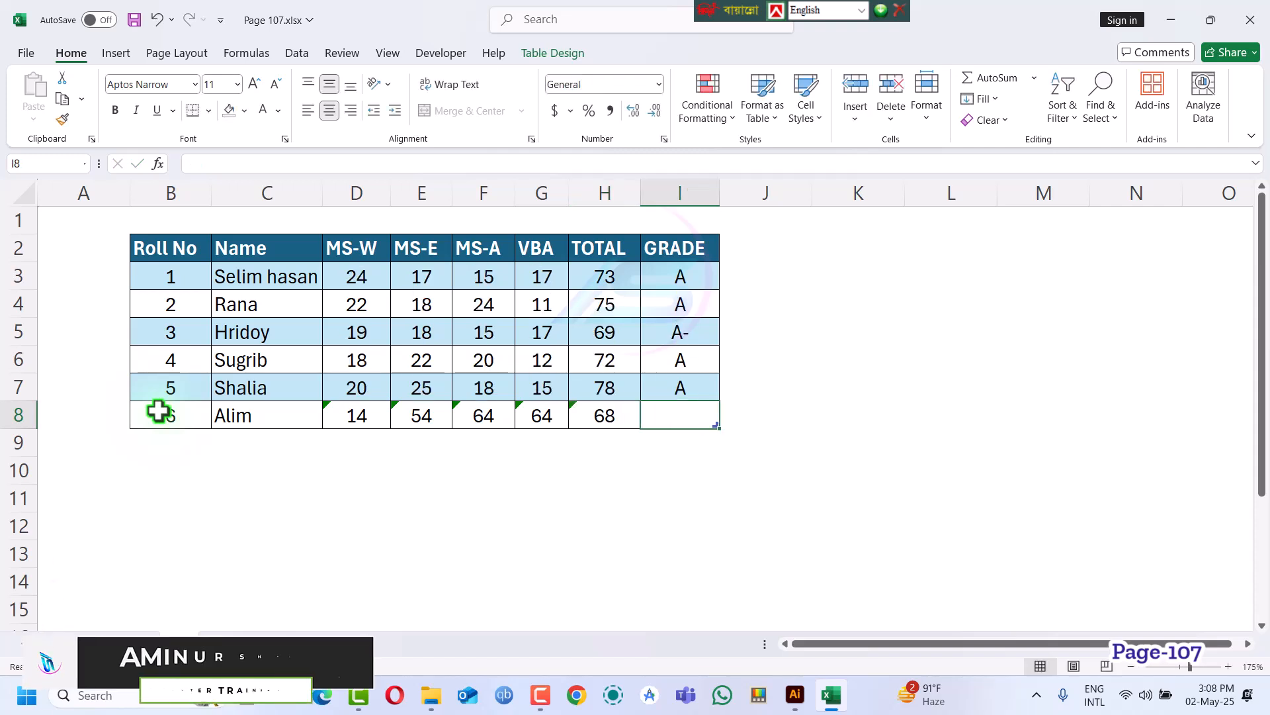
{"action": "type", "text": "A"}
{"action": "key", "text": "Return"}
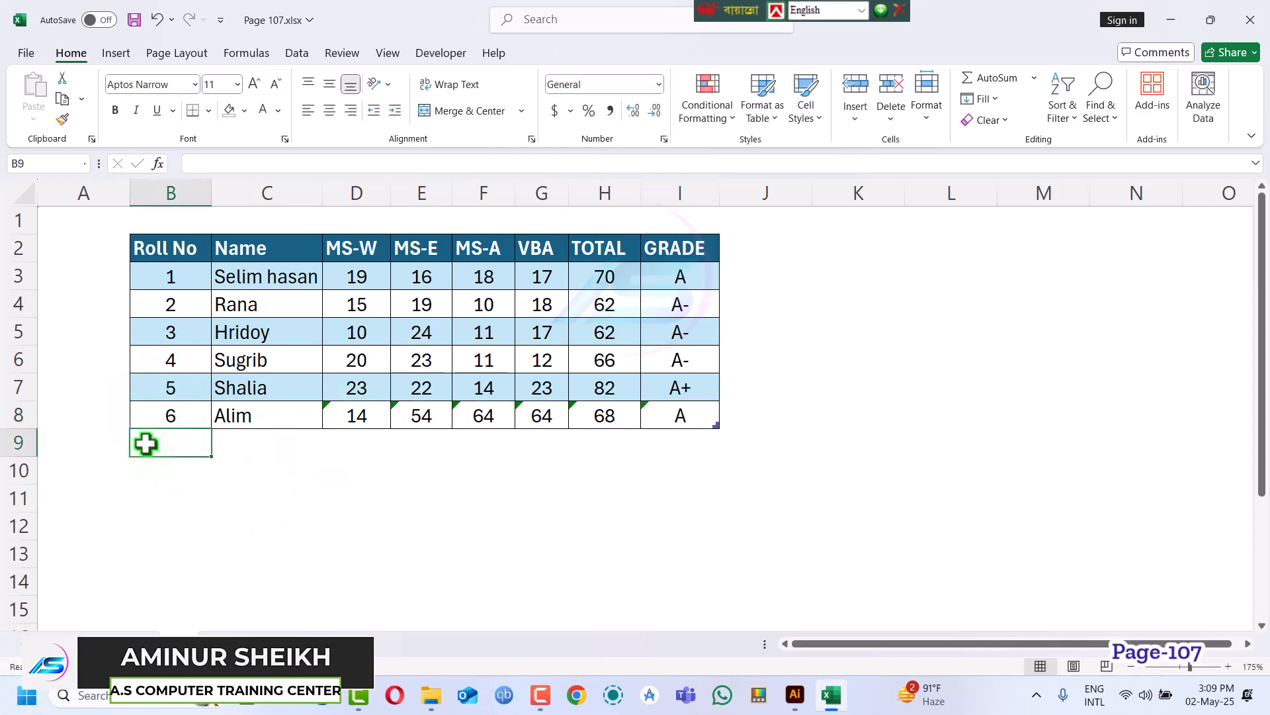
Add a record with roll number 7 and name dfd in row 9, and select its marks and total in D9:H9
{"action": "type", "text": "7"}
{"action": "key", "text": "Tab"}
{"action": "type", "text": "dfd"}
{"action": "key", "text": "Tab"}
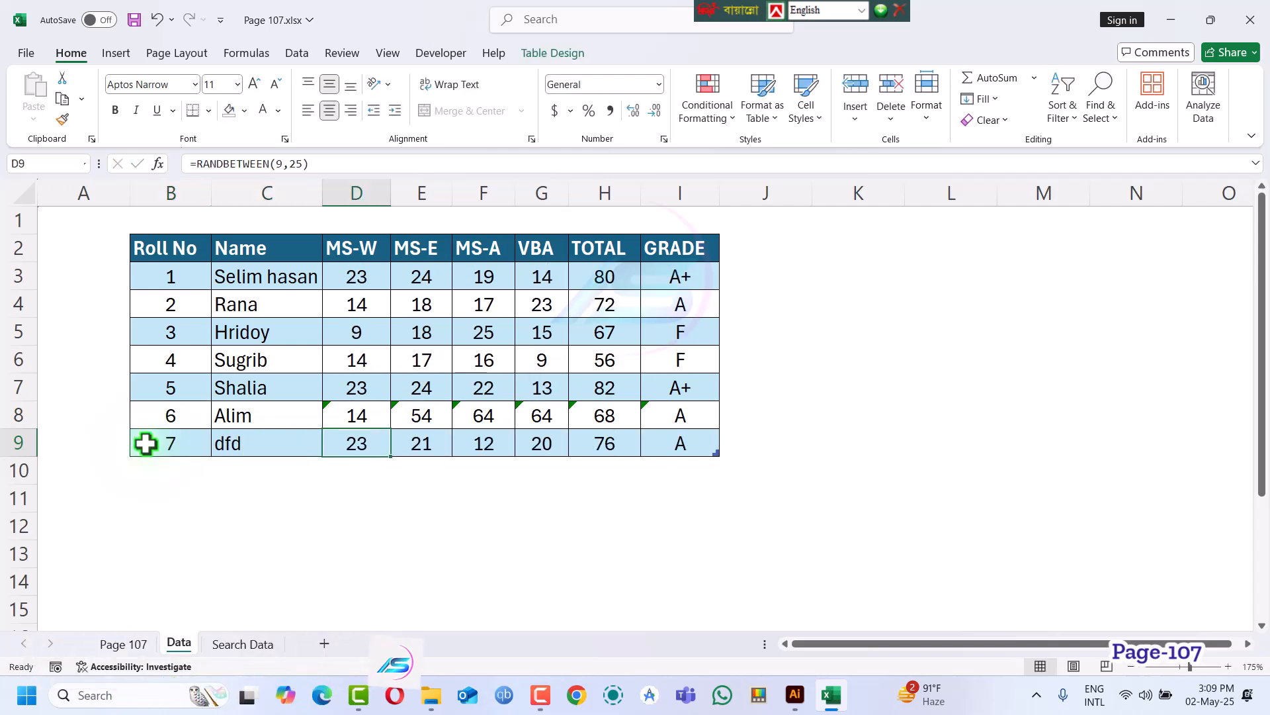
{"action": "left_click_drag", "start_coordinate": [367, 443], "coordinate": [627, 442]}
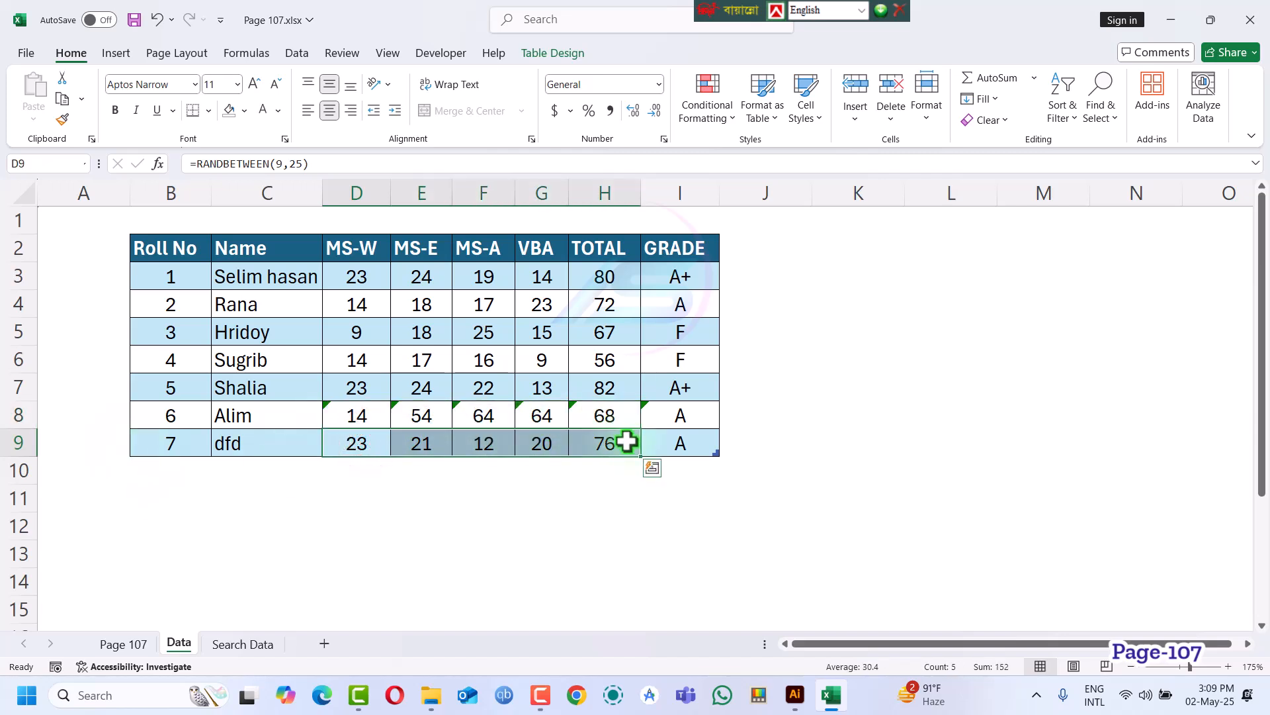
Clear the roll number 7 values in D9:H9, and fill the random-mark formula from D6 across D6:H9
{"action": "key", "text": "Delete"}
{"action": "left_click", "coordinate": [342, 405]}
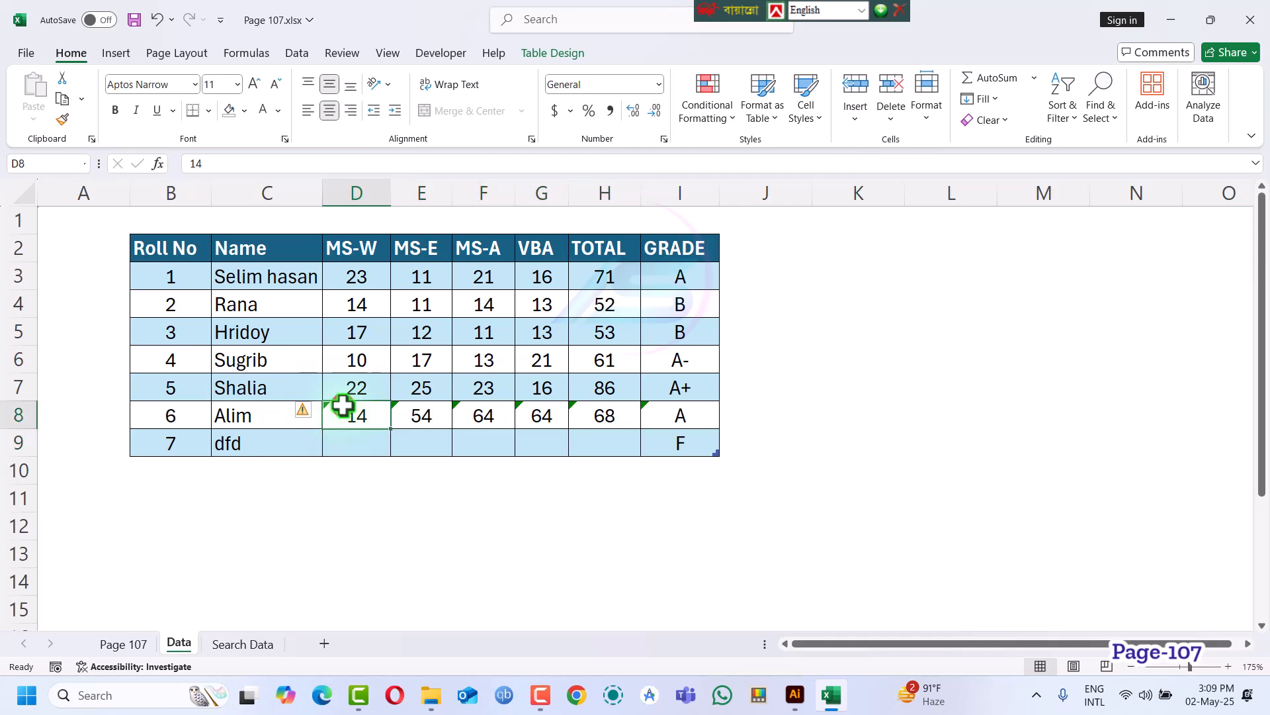
{"action": "left_click", "coordinate": [361, 361]}
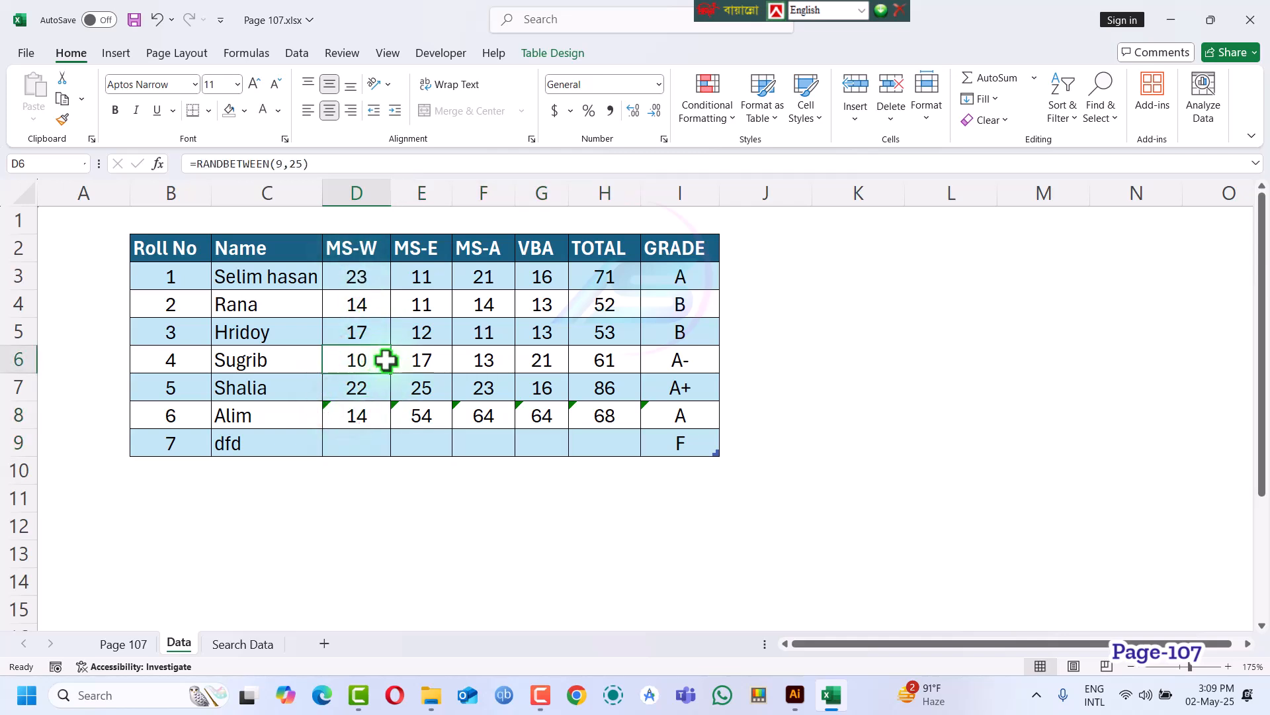
{"action": "left_click_drag", "start_coordinate": [395, 375], "coordinate": [642, 439]}
{"action": "left_click", "coordinate": [601, 446]}
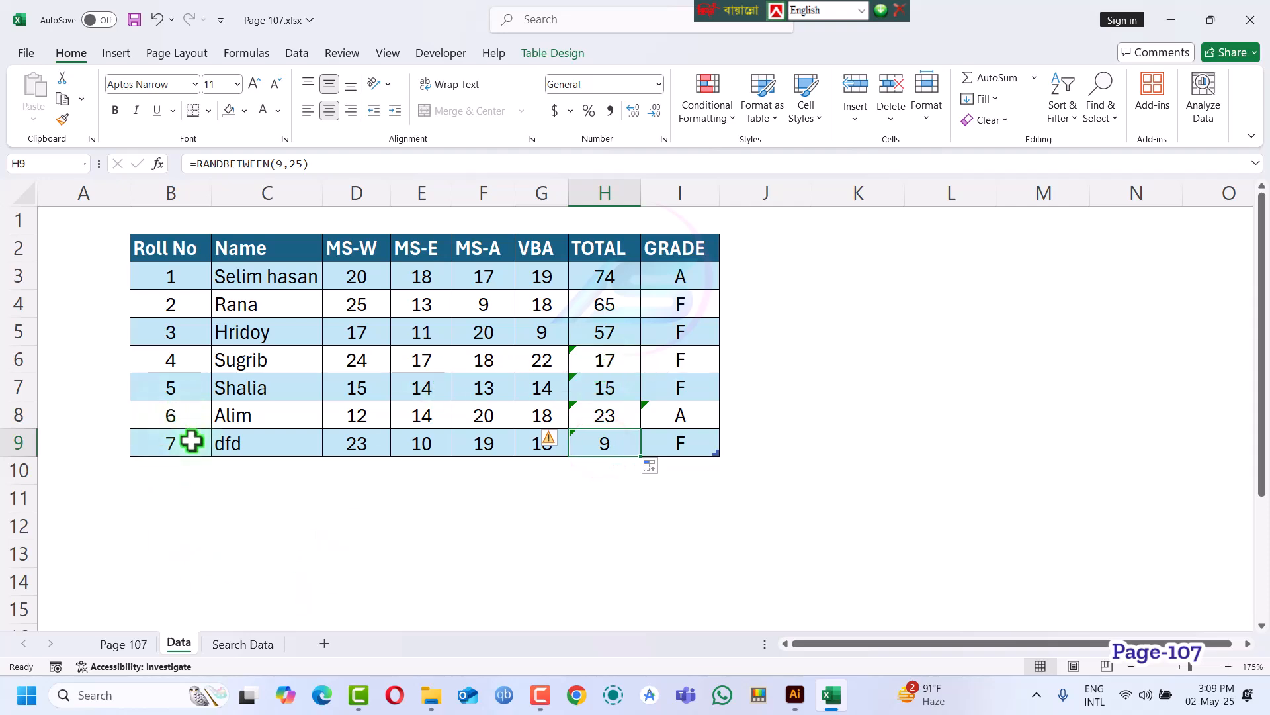
Search for the student name dfd with the search box on the Search Data sheet
{"action": "left_click", "coordinate": [221, 642]}
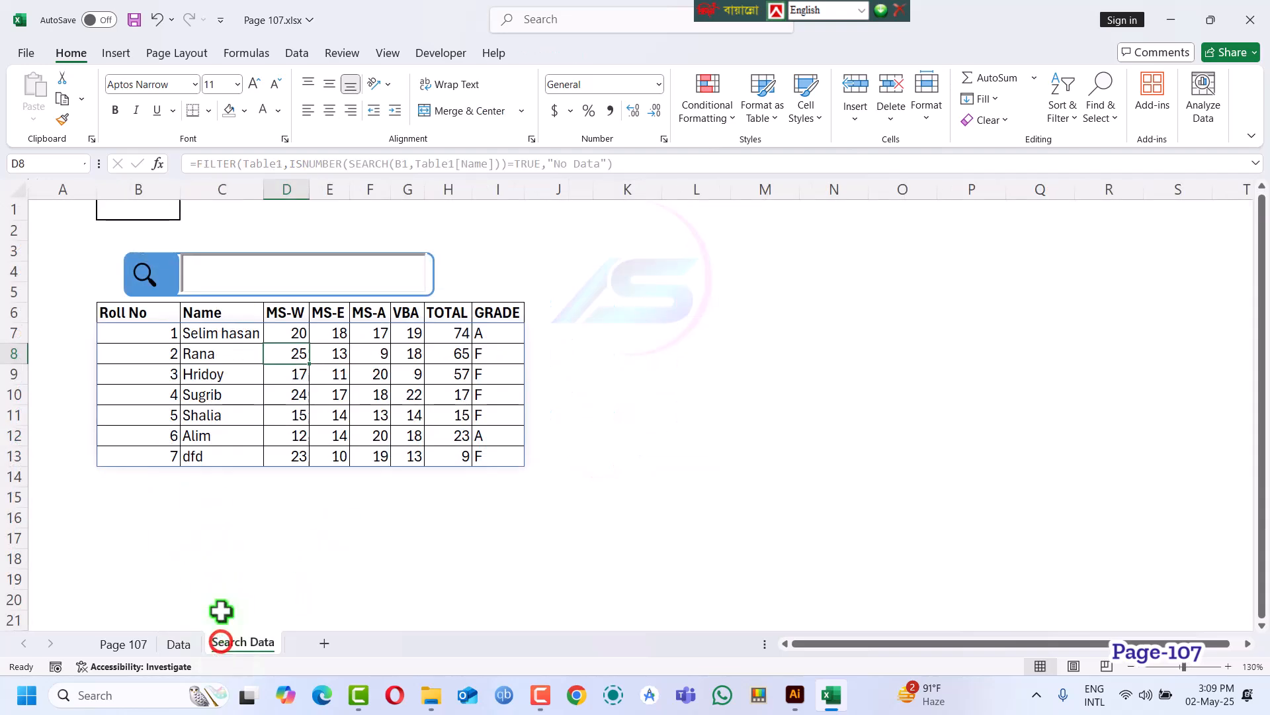
{"action": "left_click", "coordinate": [223, 269]}
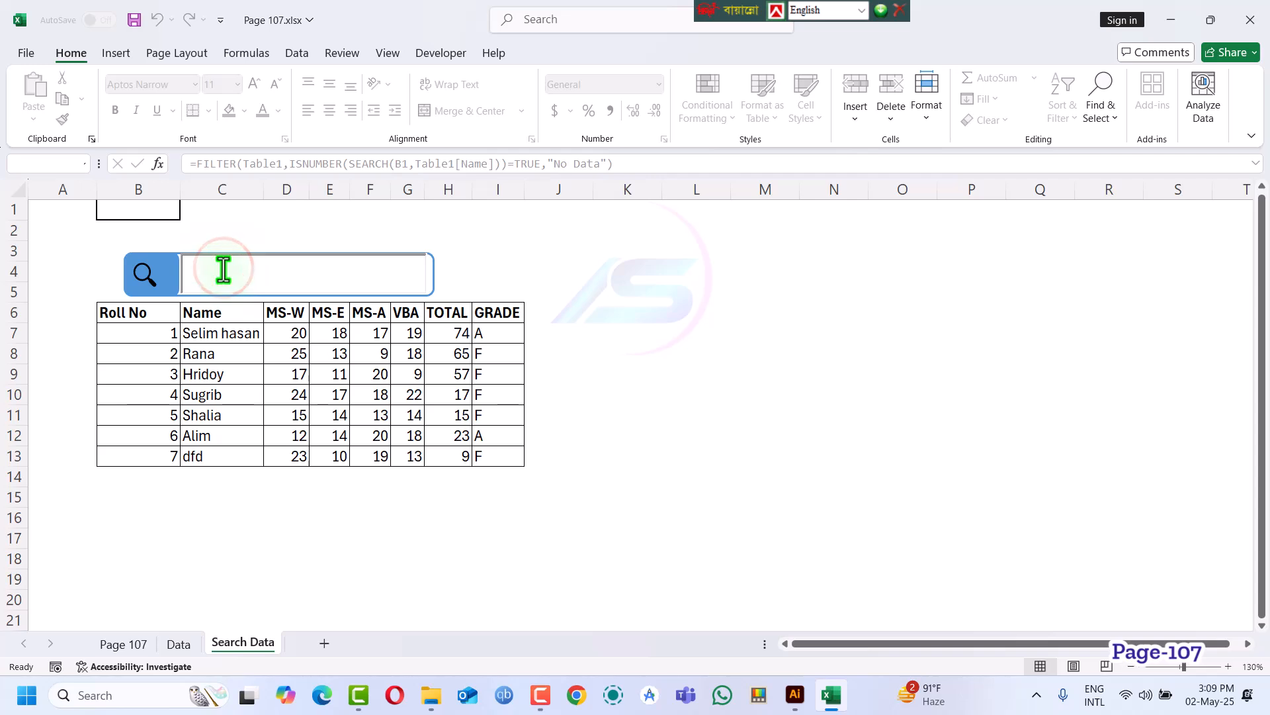
{"action": "type", "text": "d"}
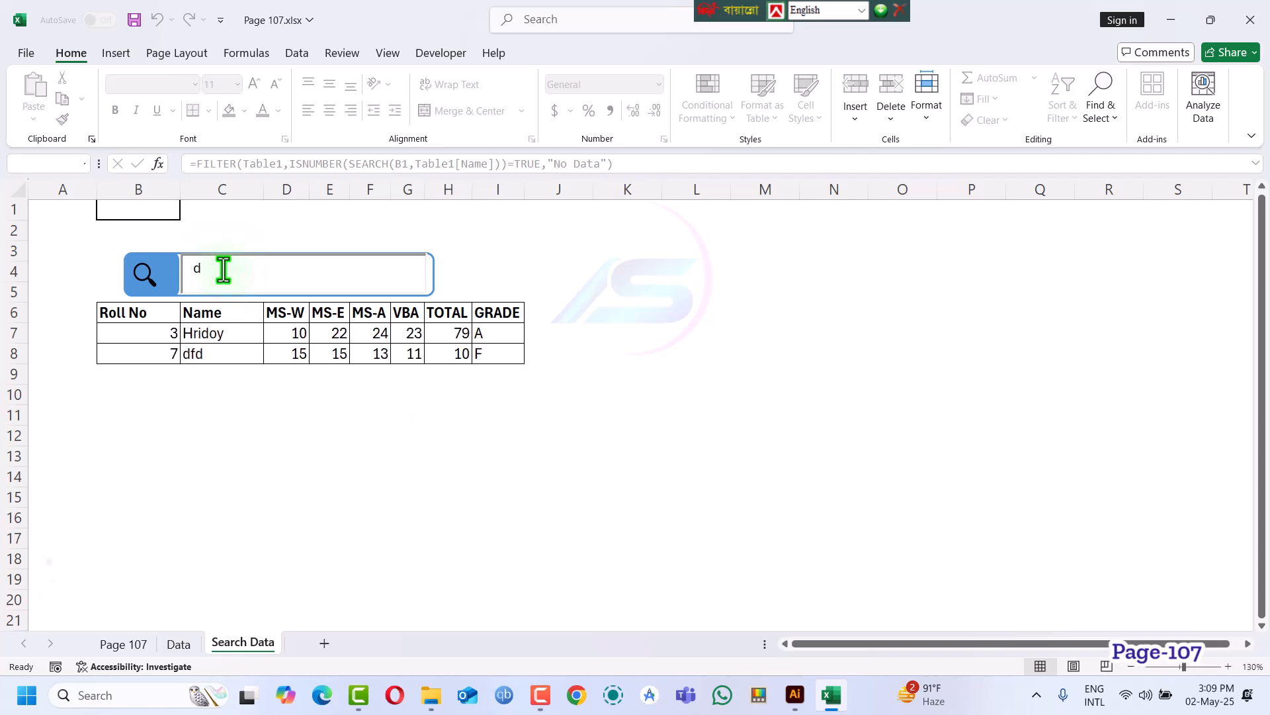
{"action": "type", "text": "fd"}
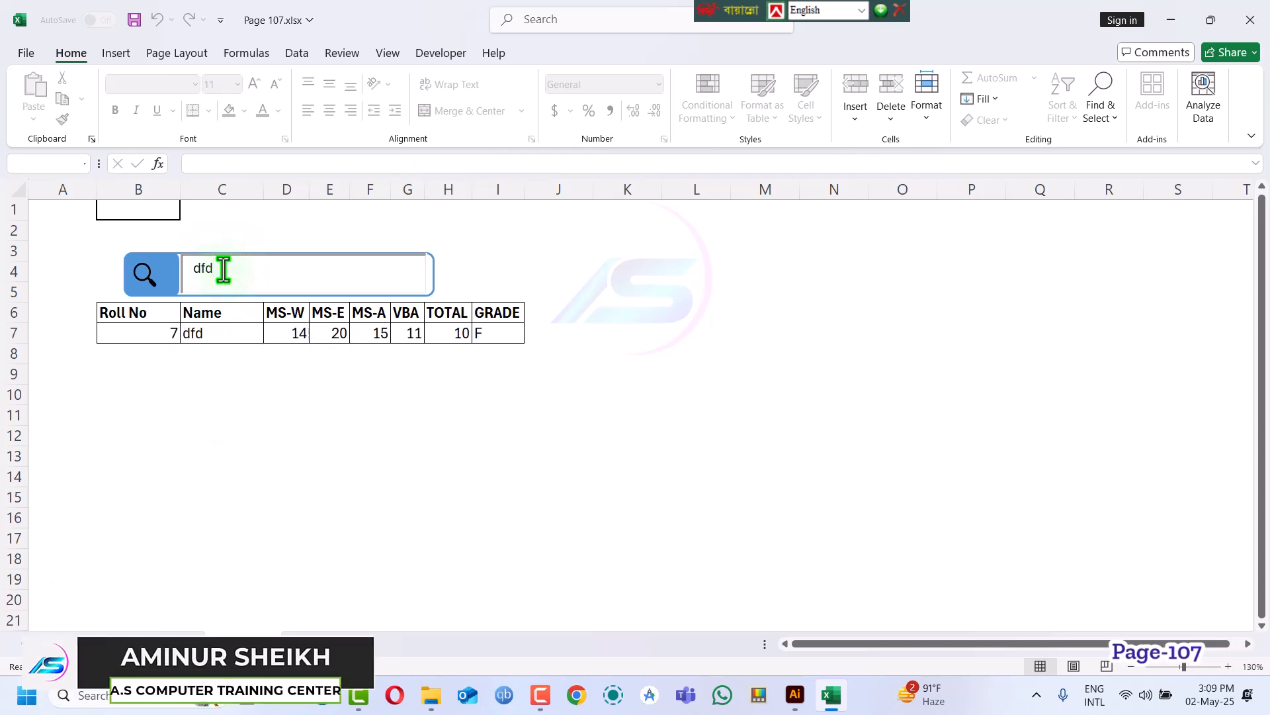
{"action": "left_click", "coordinate": [406, 90]}
Replace the search text with the first letters of the roll number 6 student's name, and compare the matches with the Data sheet
{"action": "left_click", "coordinate": [220, 268]}
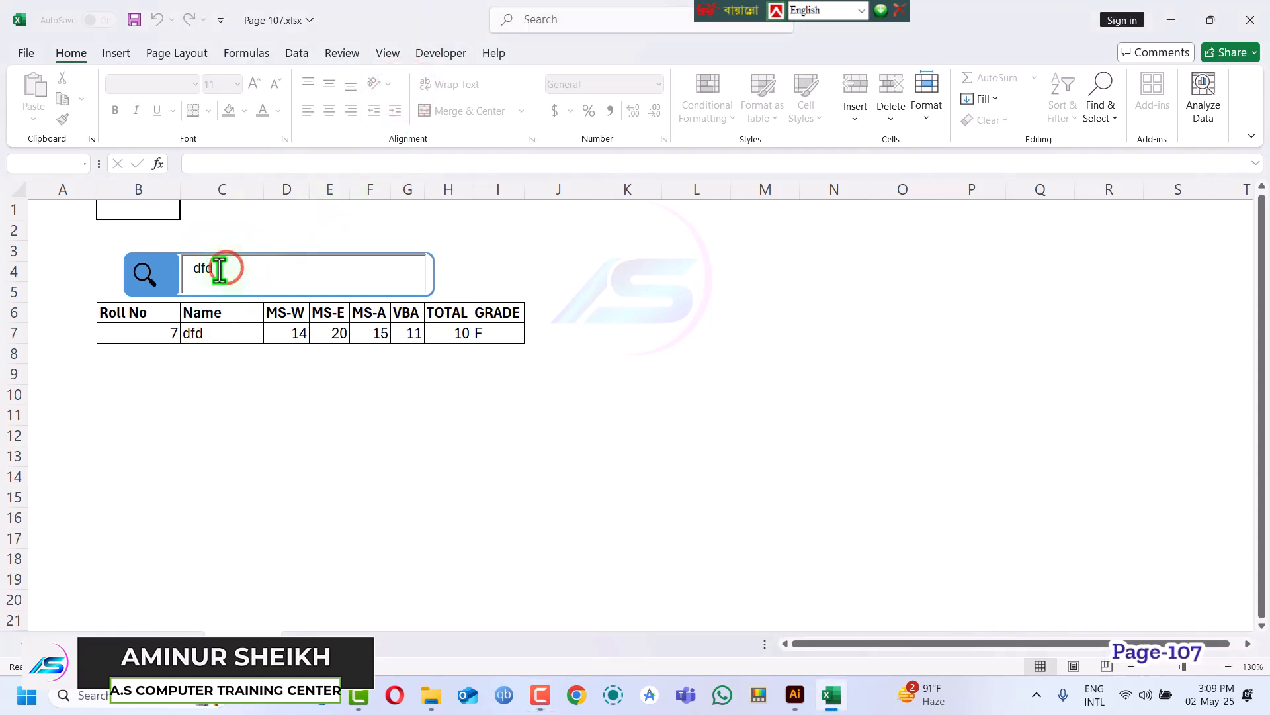
{"action": "key", "text": "BackSpace"}
{"action": "key", "text": "BackSpace"}
{"action": "key", "text": "BackSpace"}
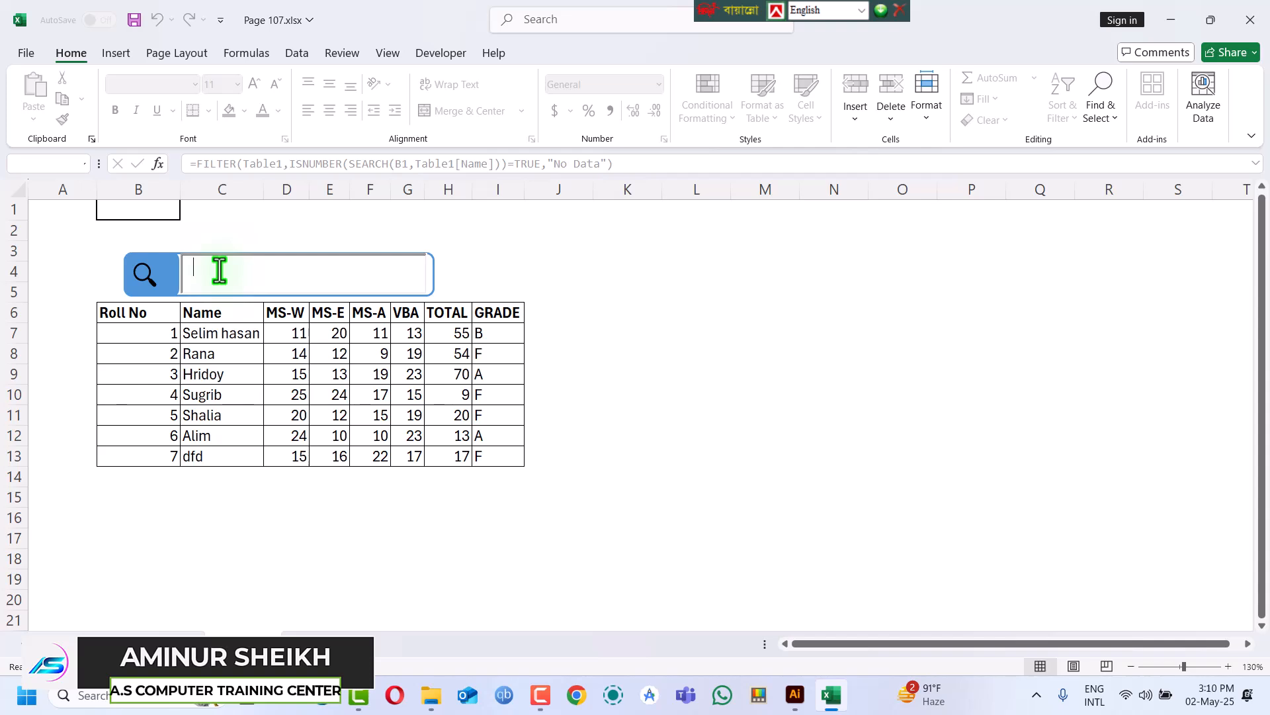
{"action": "type", "text": "ali"}
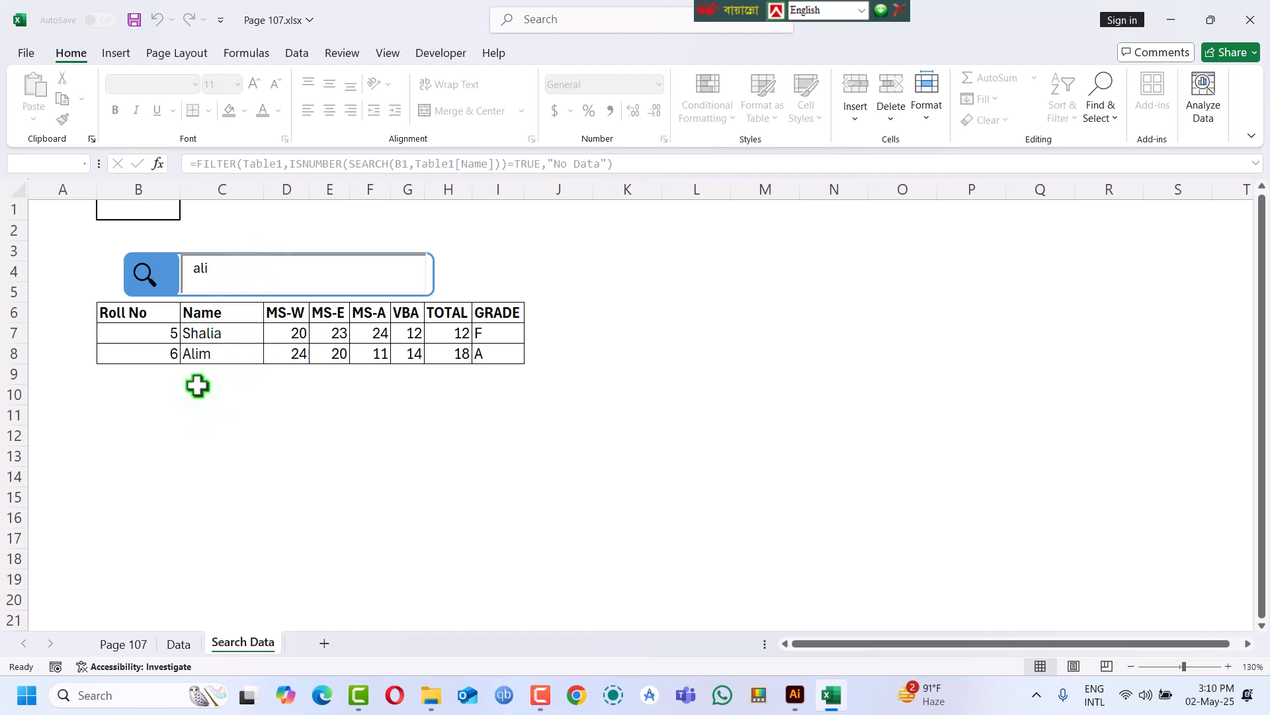
{"action": "left_click", "coordinate": [178, 644]}
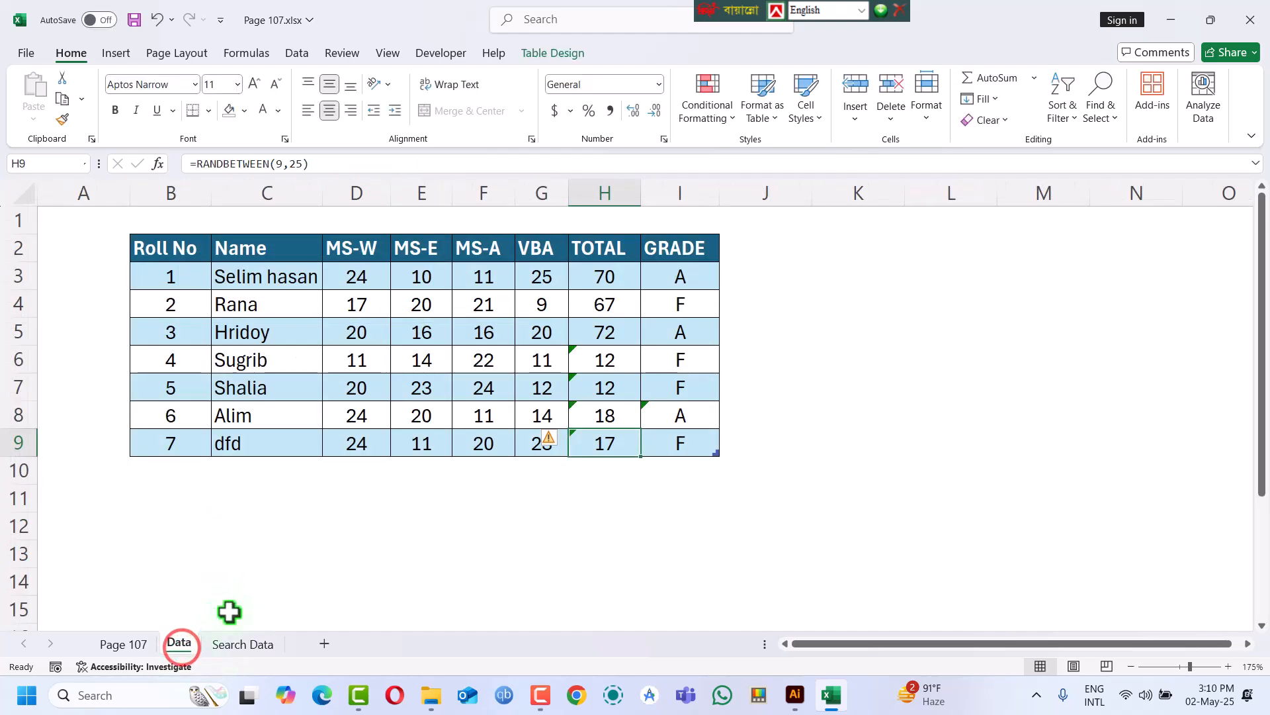
{"action": "left_click", "coordinate": [235, 648]}
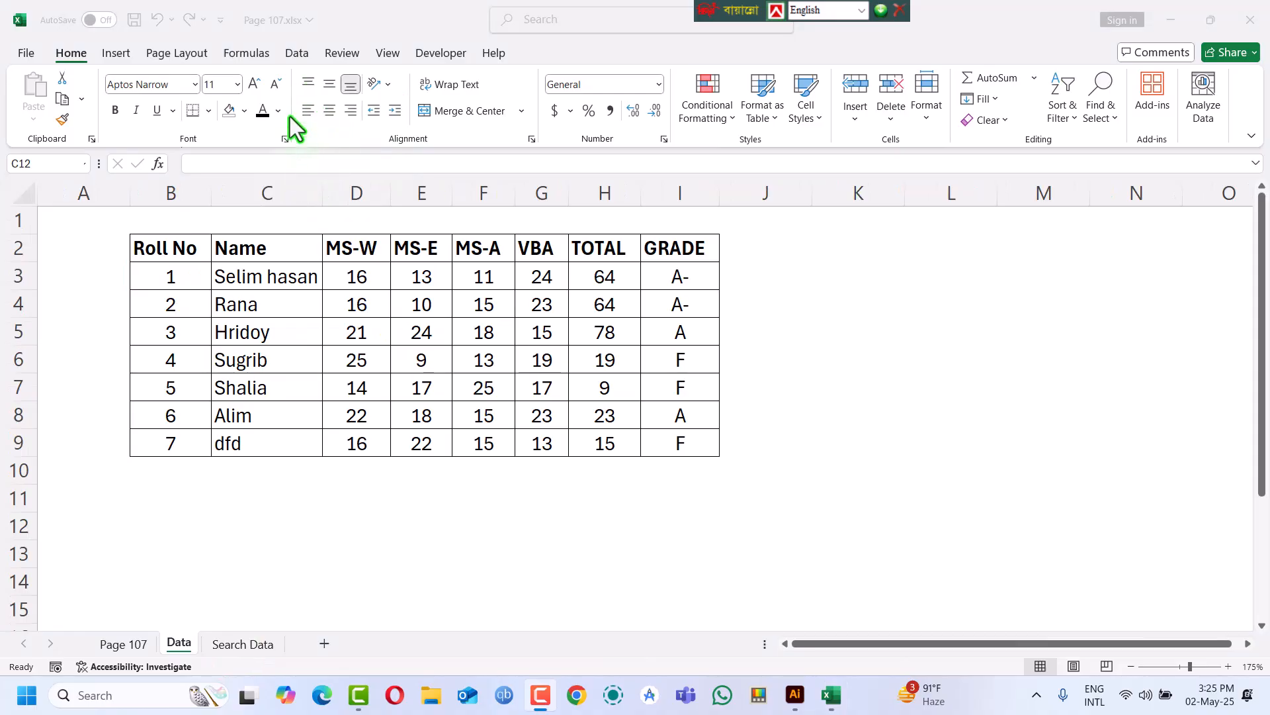
Copy header row 2 of the Data sheet and paste it at A6 on the Search Data sheet
{"action": "left_click", "coordinate": [290, 117]}
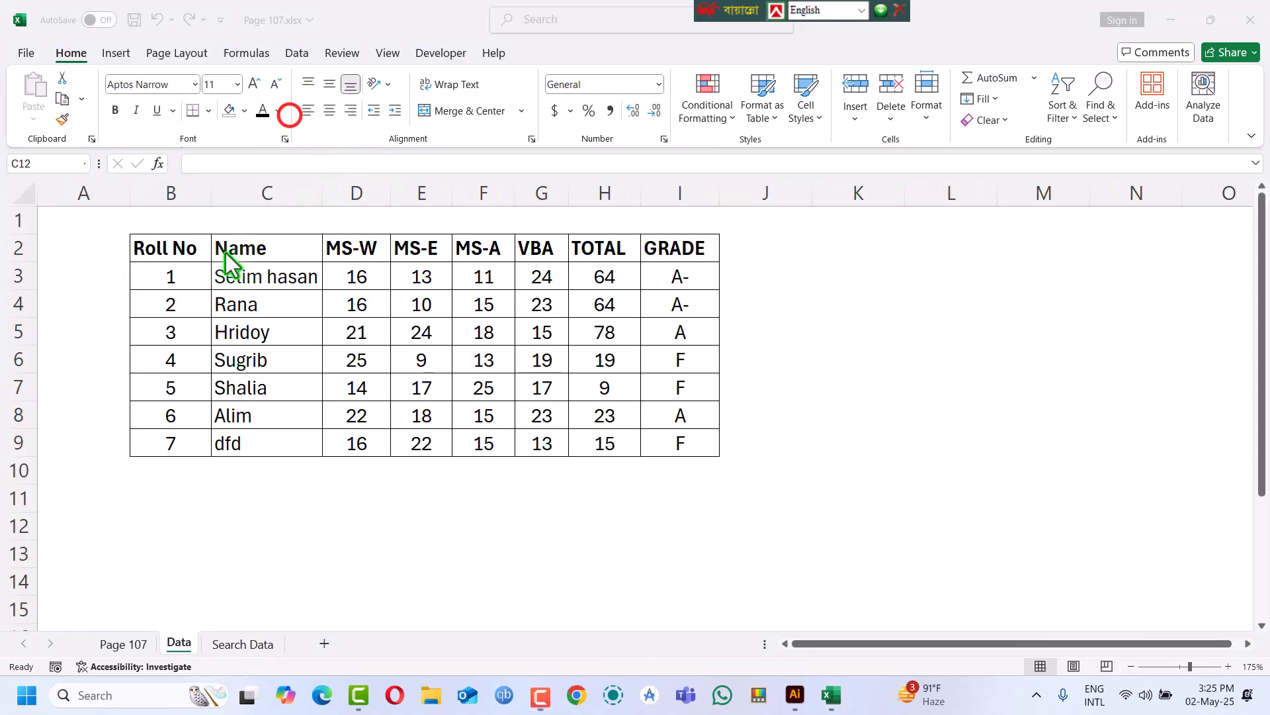
{"action": "left_click", "coordinate": [16, 247]}
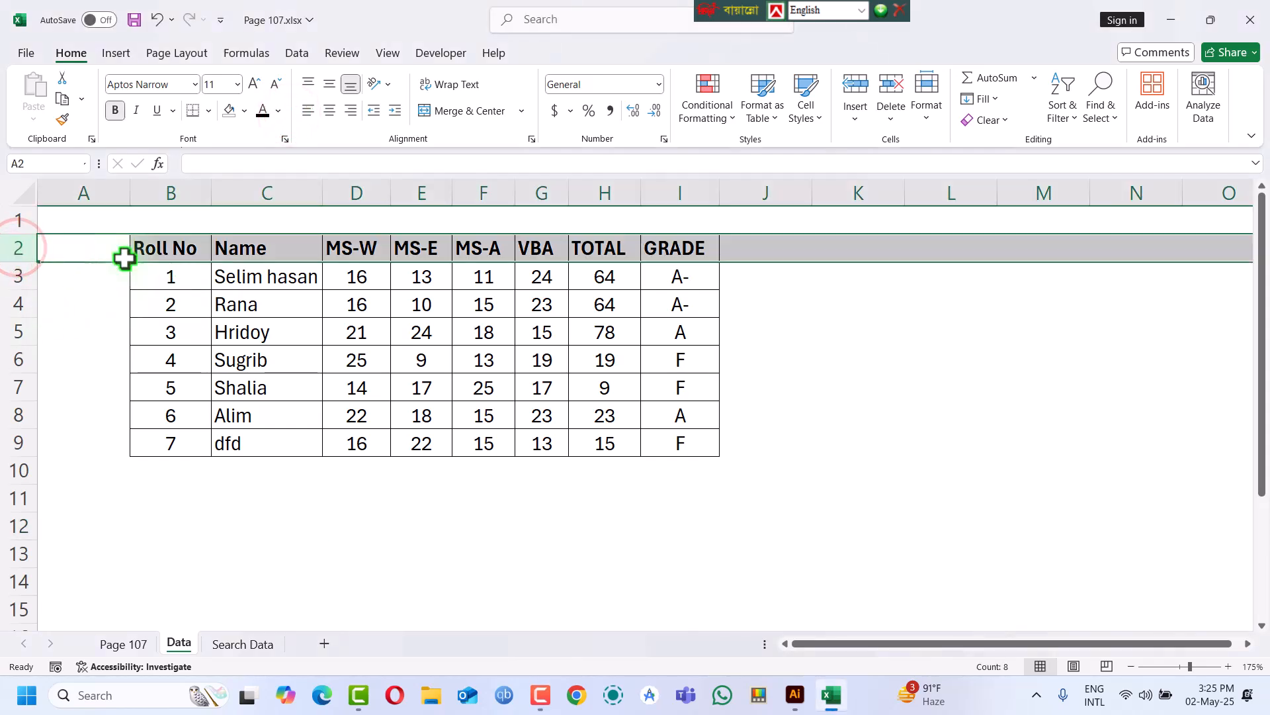
{"action": "left_click", "coordinate": [64, 100]}
{"action": "left_click", "coordinate": [238, 644]}
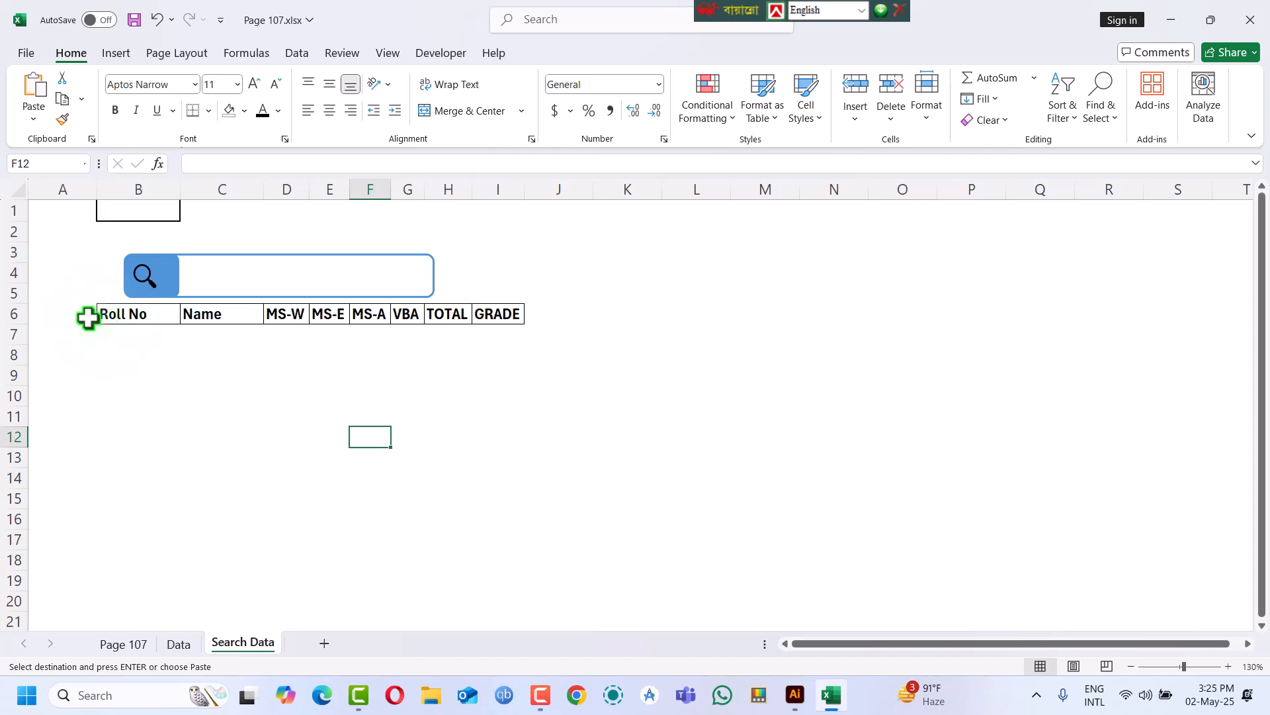
{"action": "left_click", "coordinate": [36, 315]}
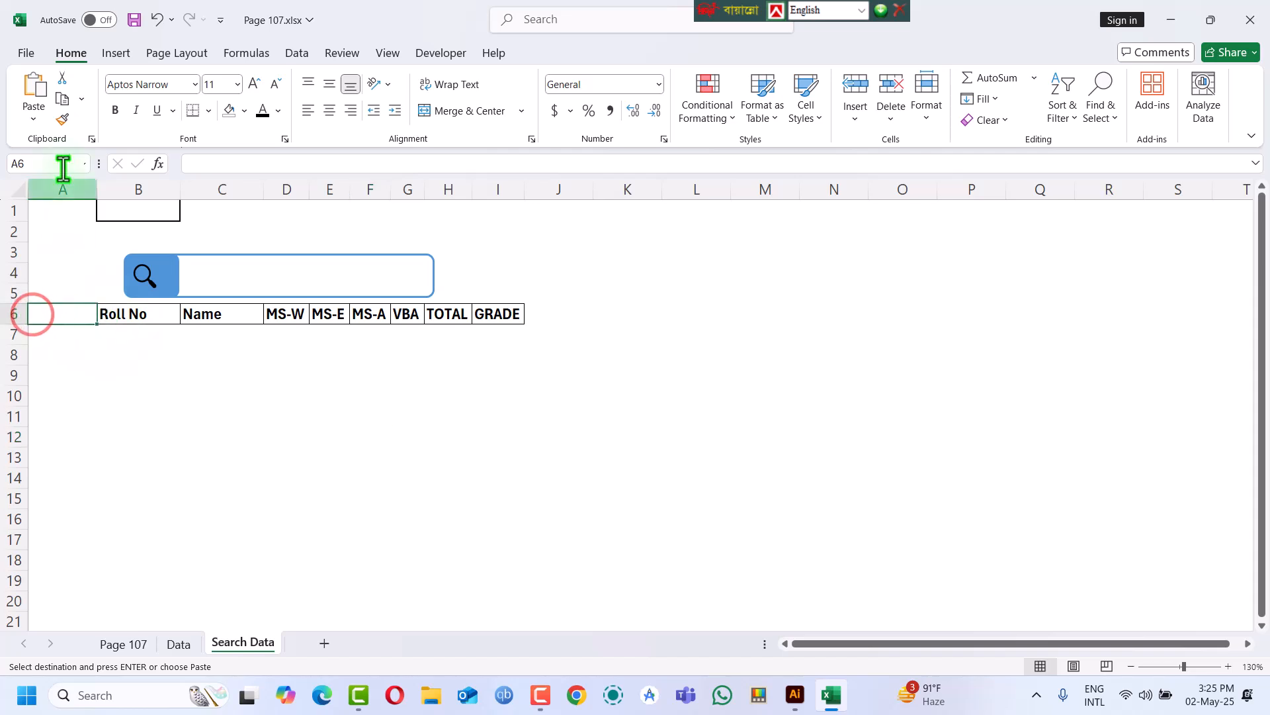
{"action": "left_click", "coordinate": [33, 89]}
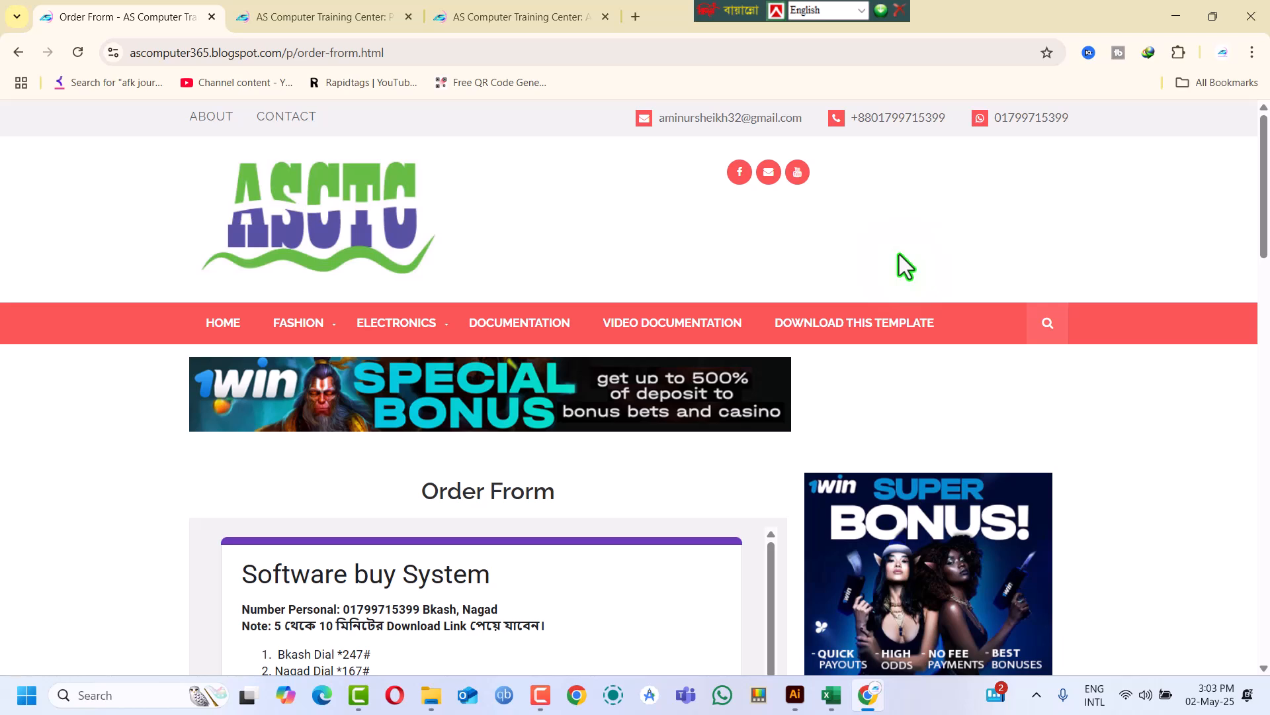
Close the browser window with the training center's order form page
{"action": "left_click", "coordinate": [1251, 15]}
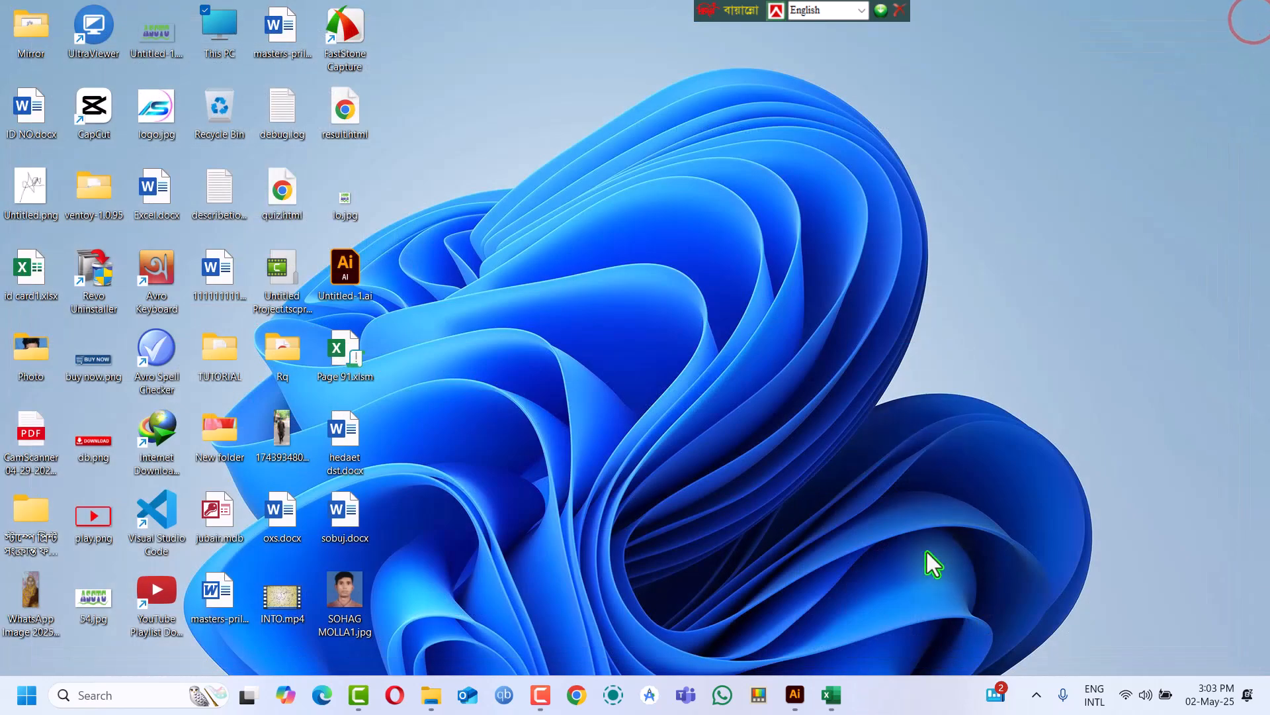